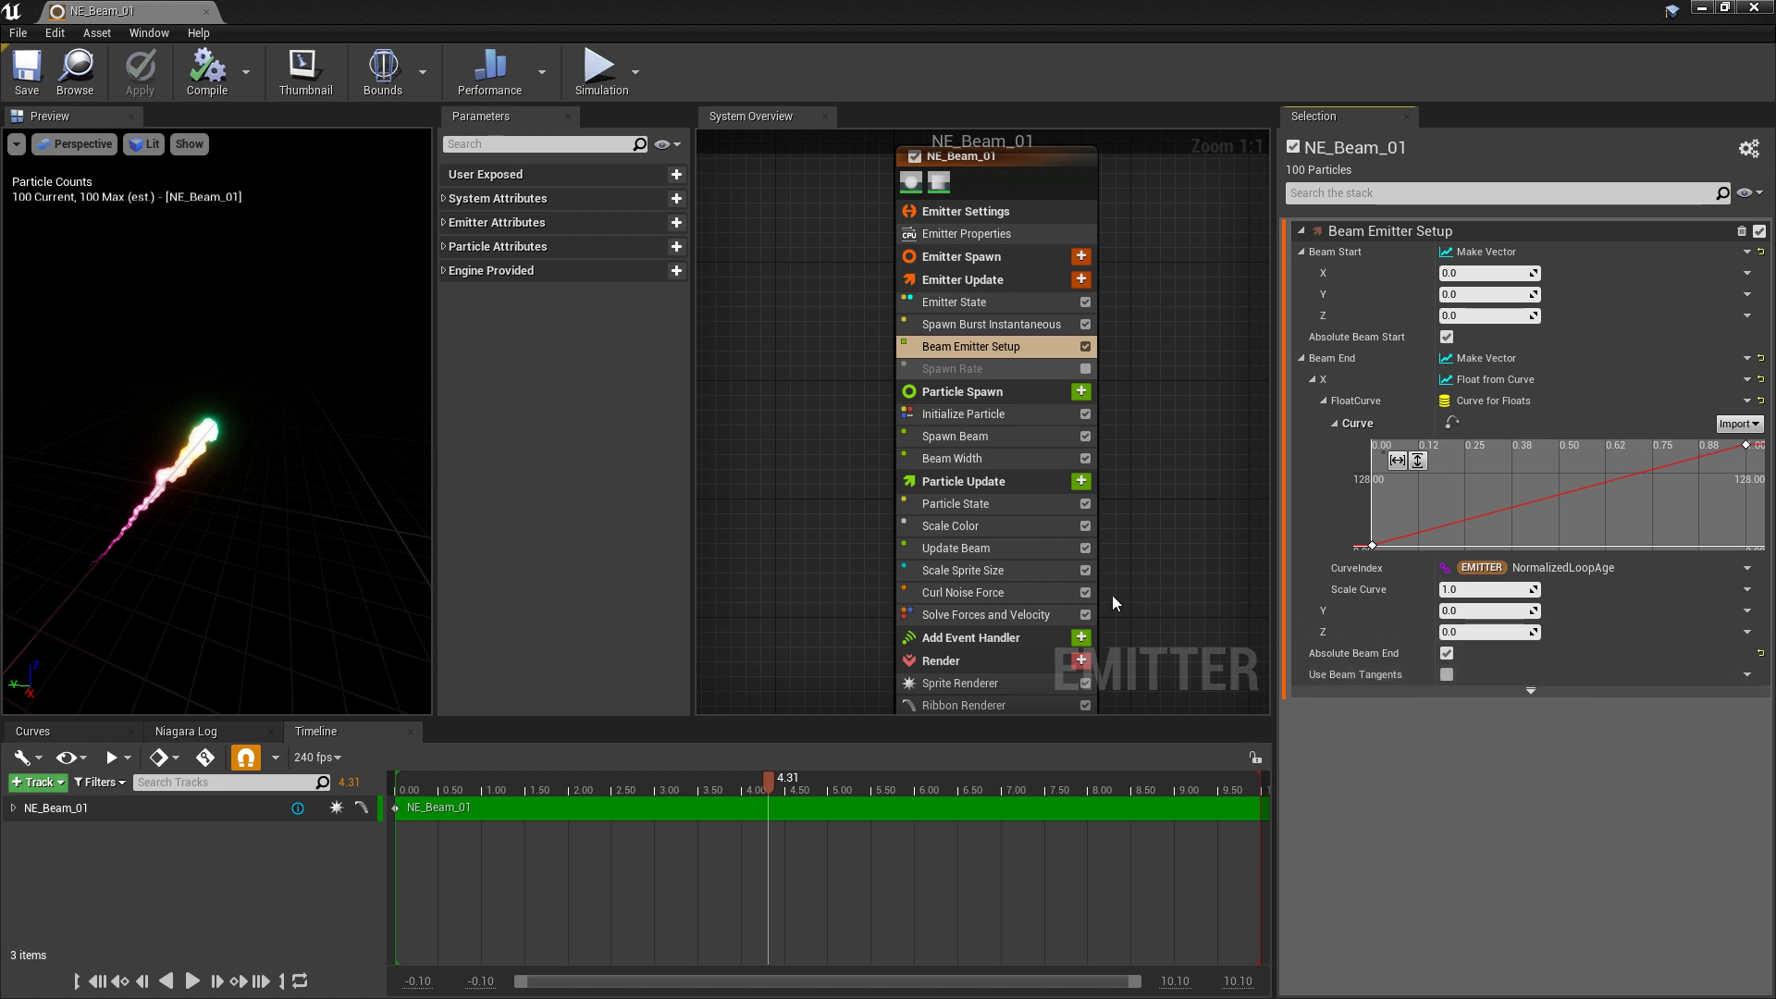
Step: Inspect the Curl Noise Force module, then close the NE_Beam_01 emitter editor
click(1035, 594)
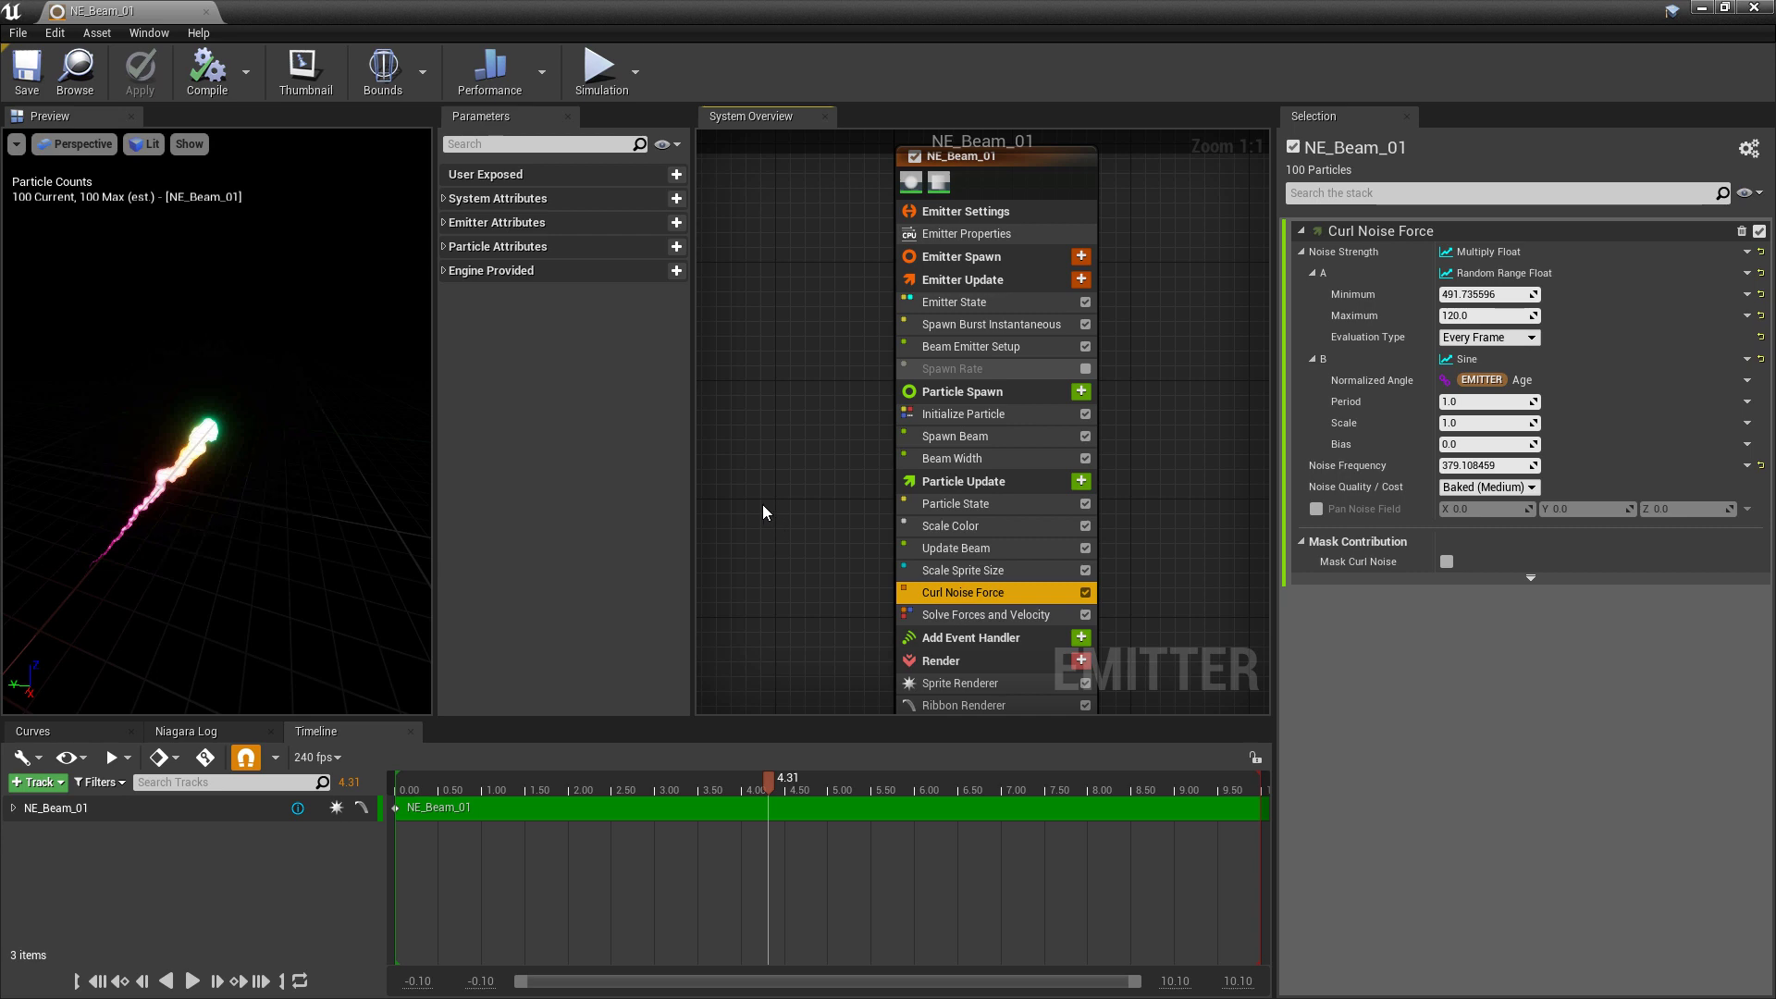
click(1702, 8)
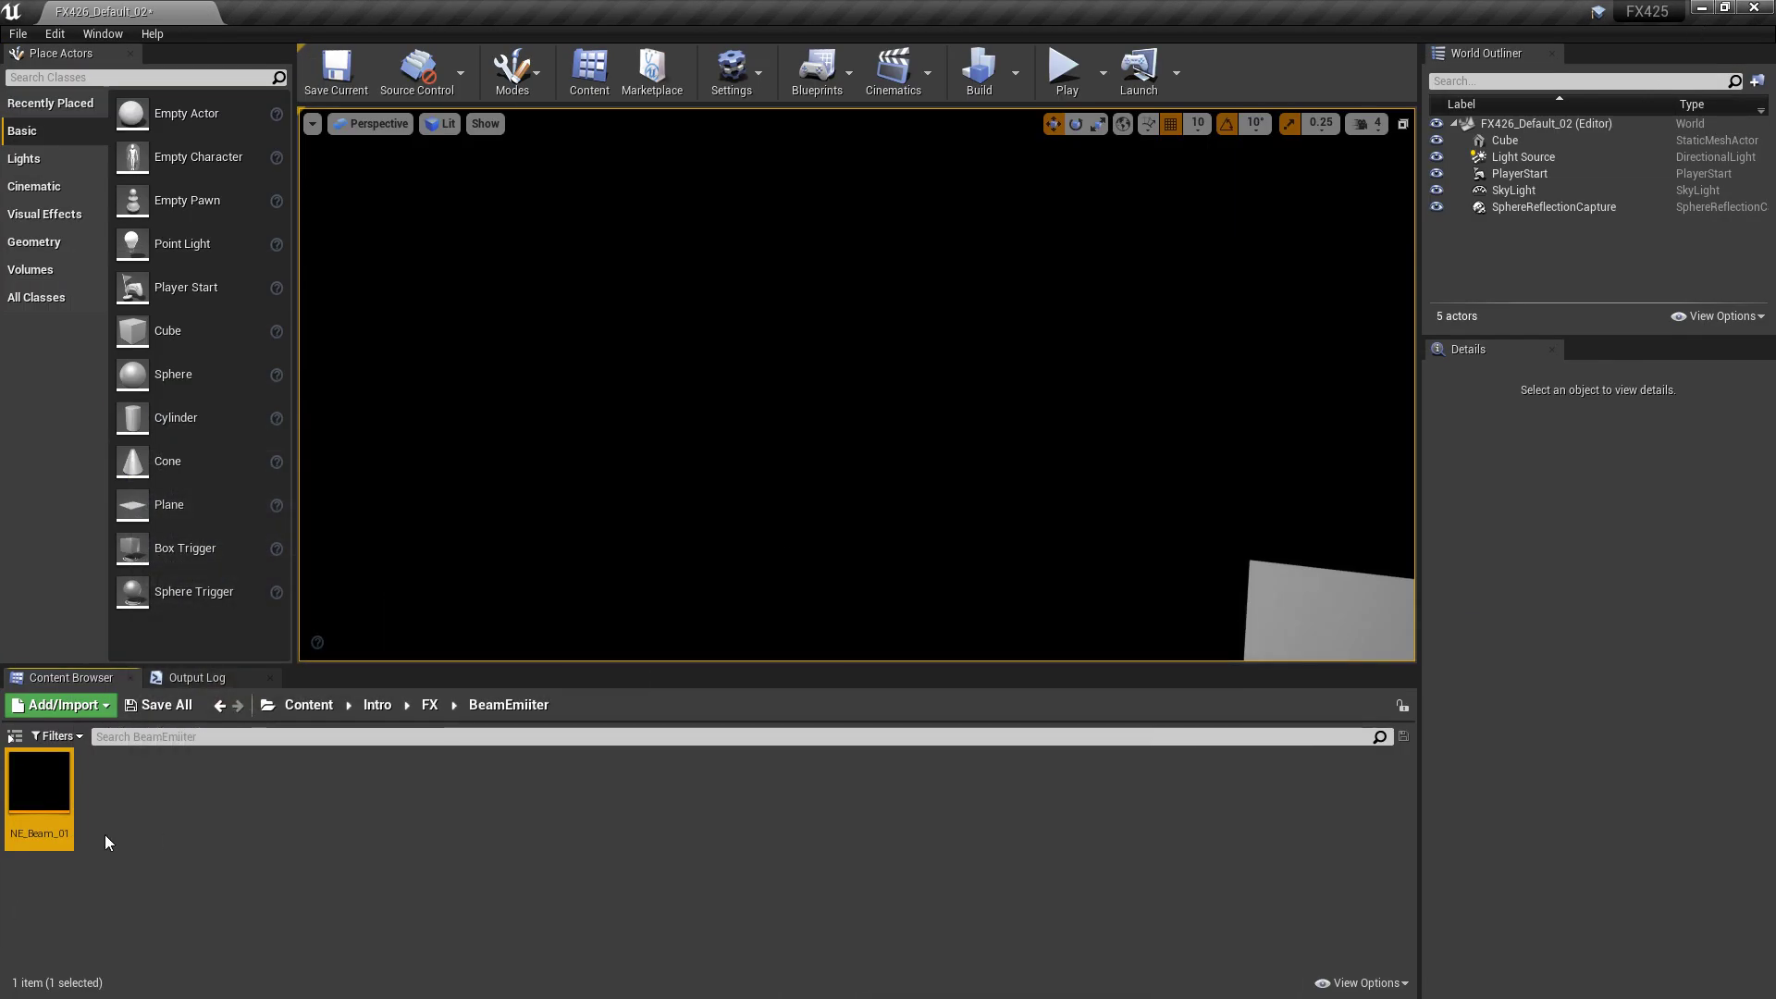
Step: Create a Niagara system from the NE_Beam_01 emitter and name it NS_Beam_01
right_click(30, 777)
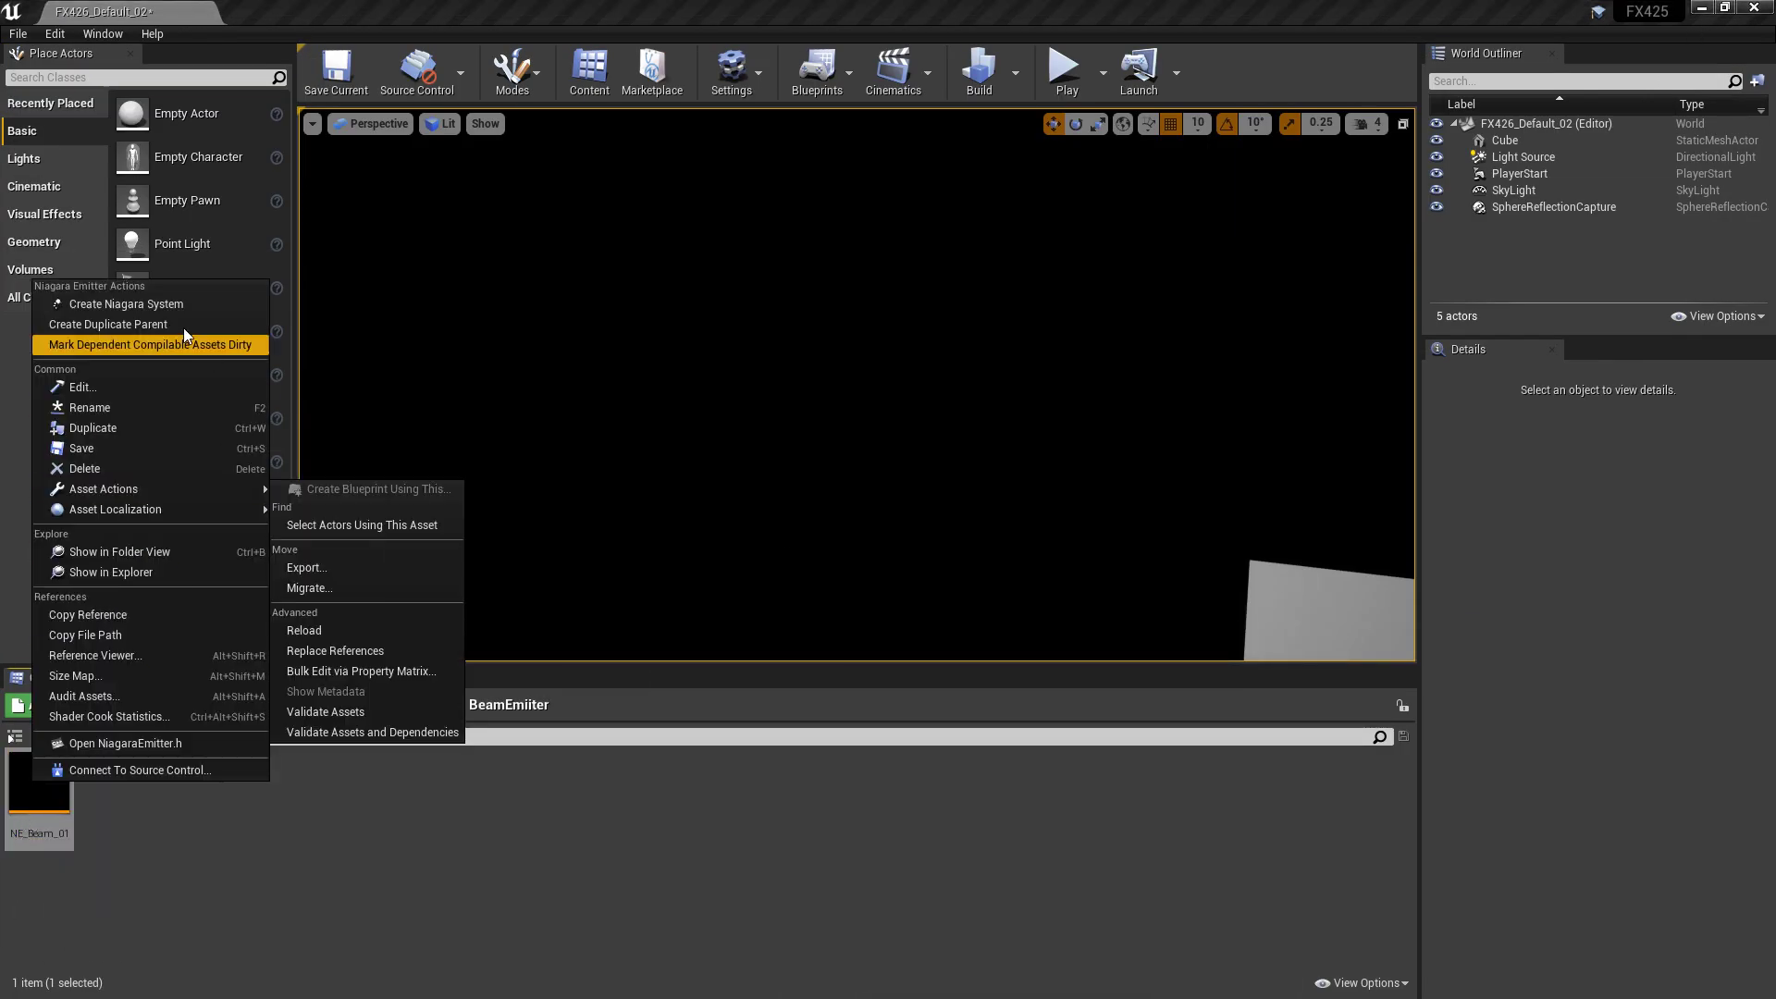
click(164, 307)
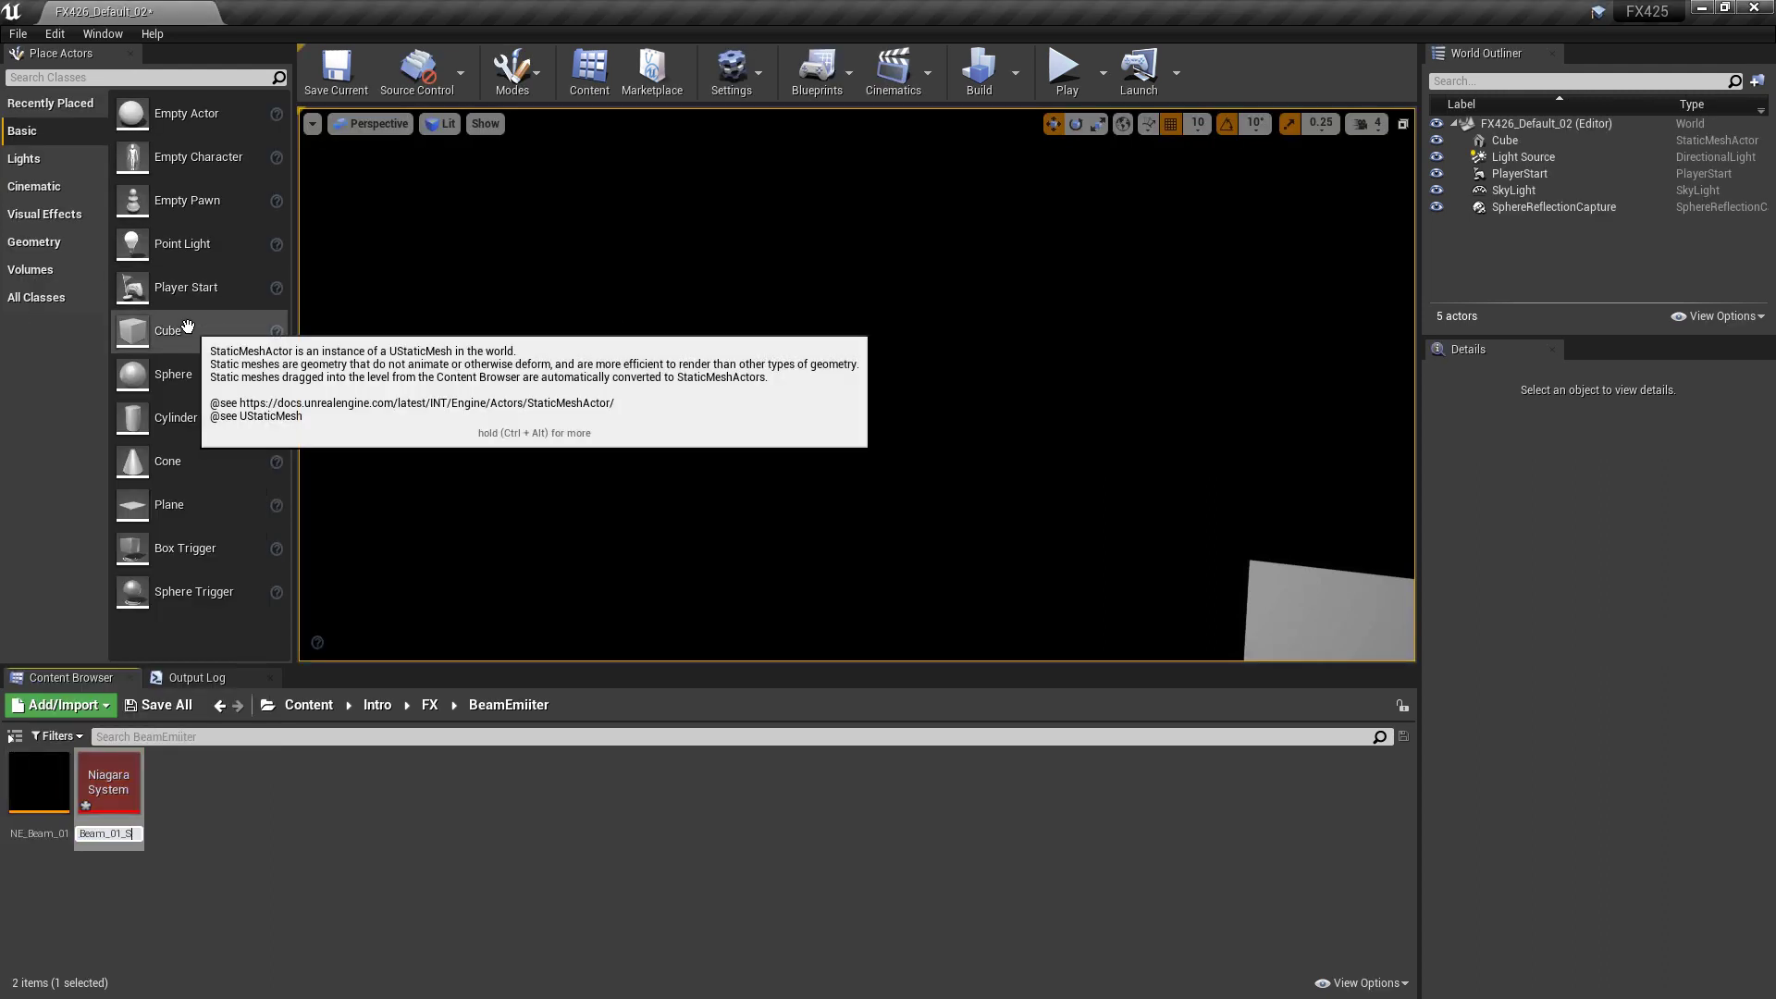
key(BackSpace)
key(BackSpace)
key(BackSpace)
key(BackSpace)
key(BackSpace)
key(BackSpace)
key(BackSpace)
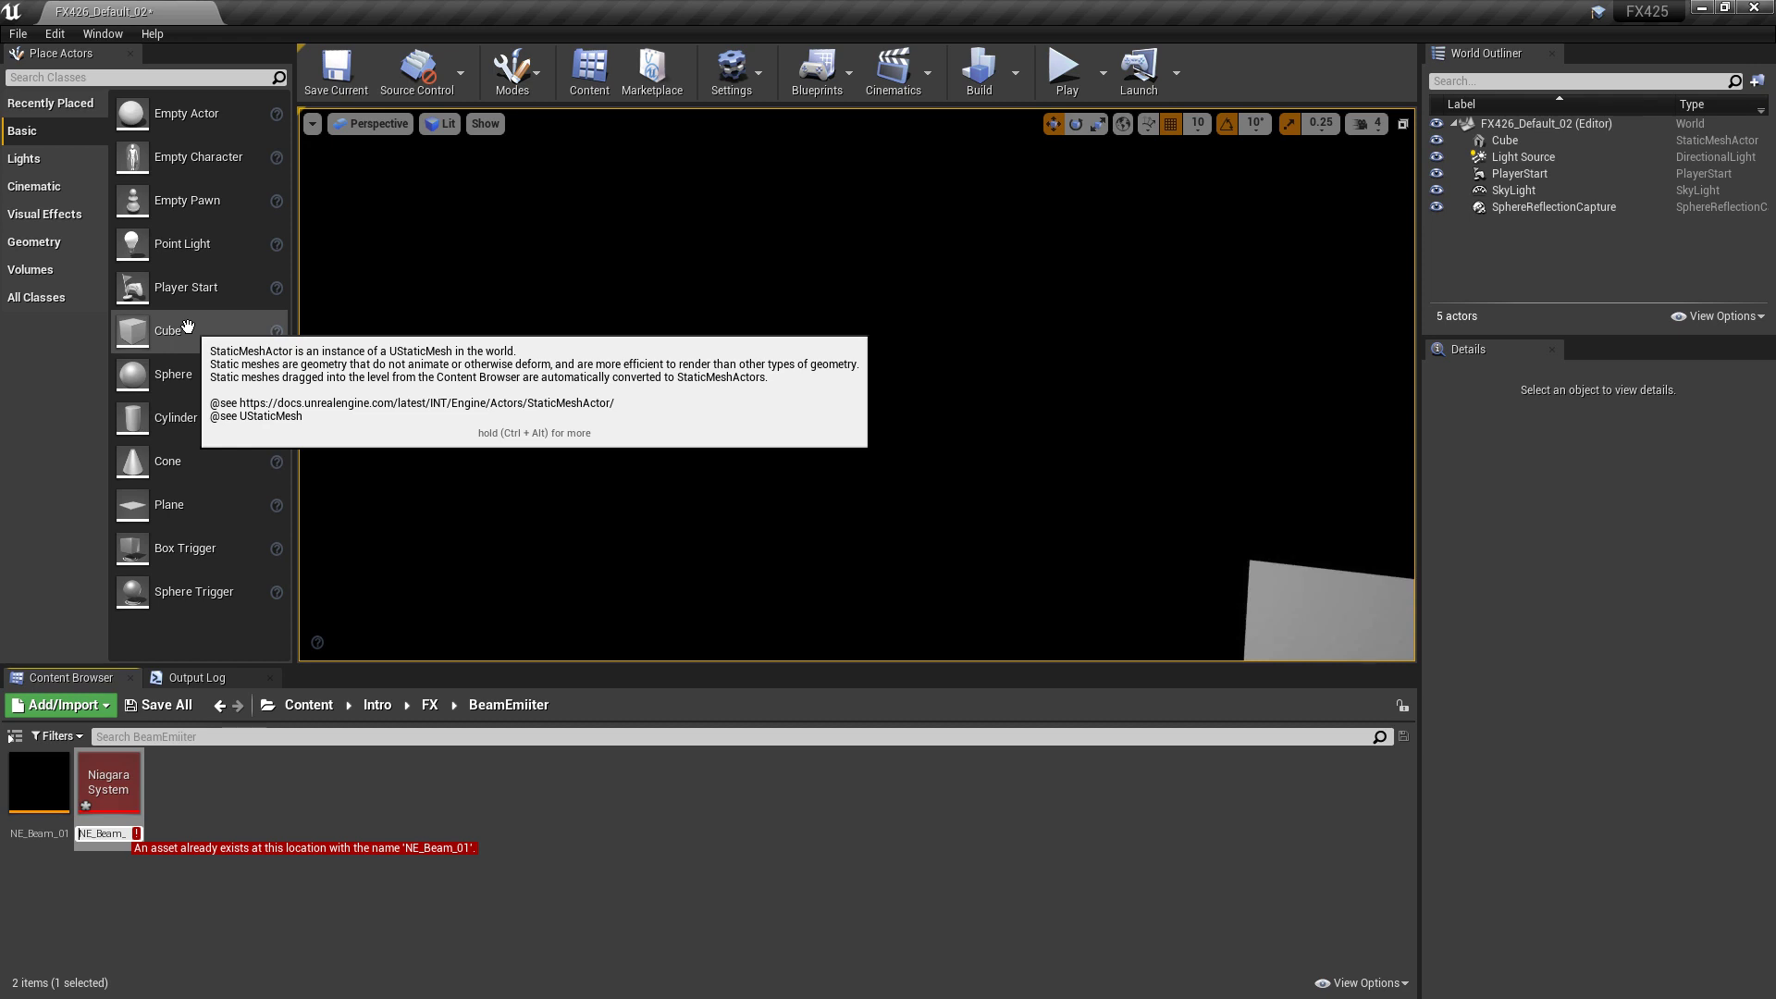
key(Home)
key(Right)
key(Right)
key(BackSpace)
text(S)
key(Return)
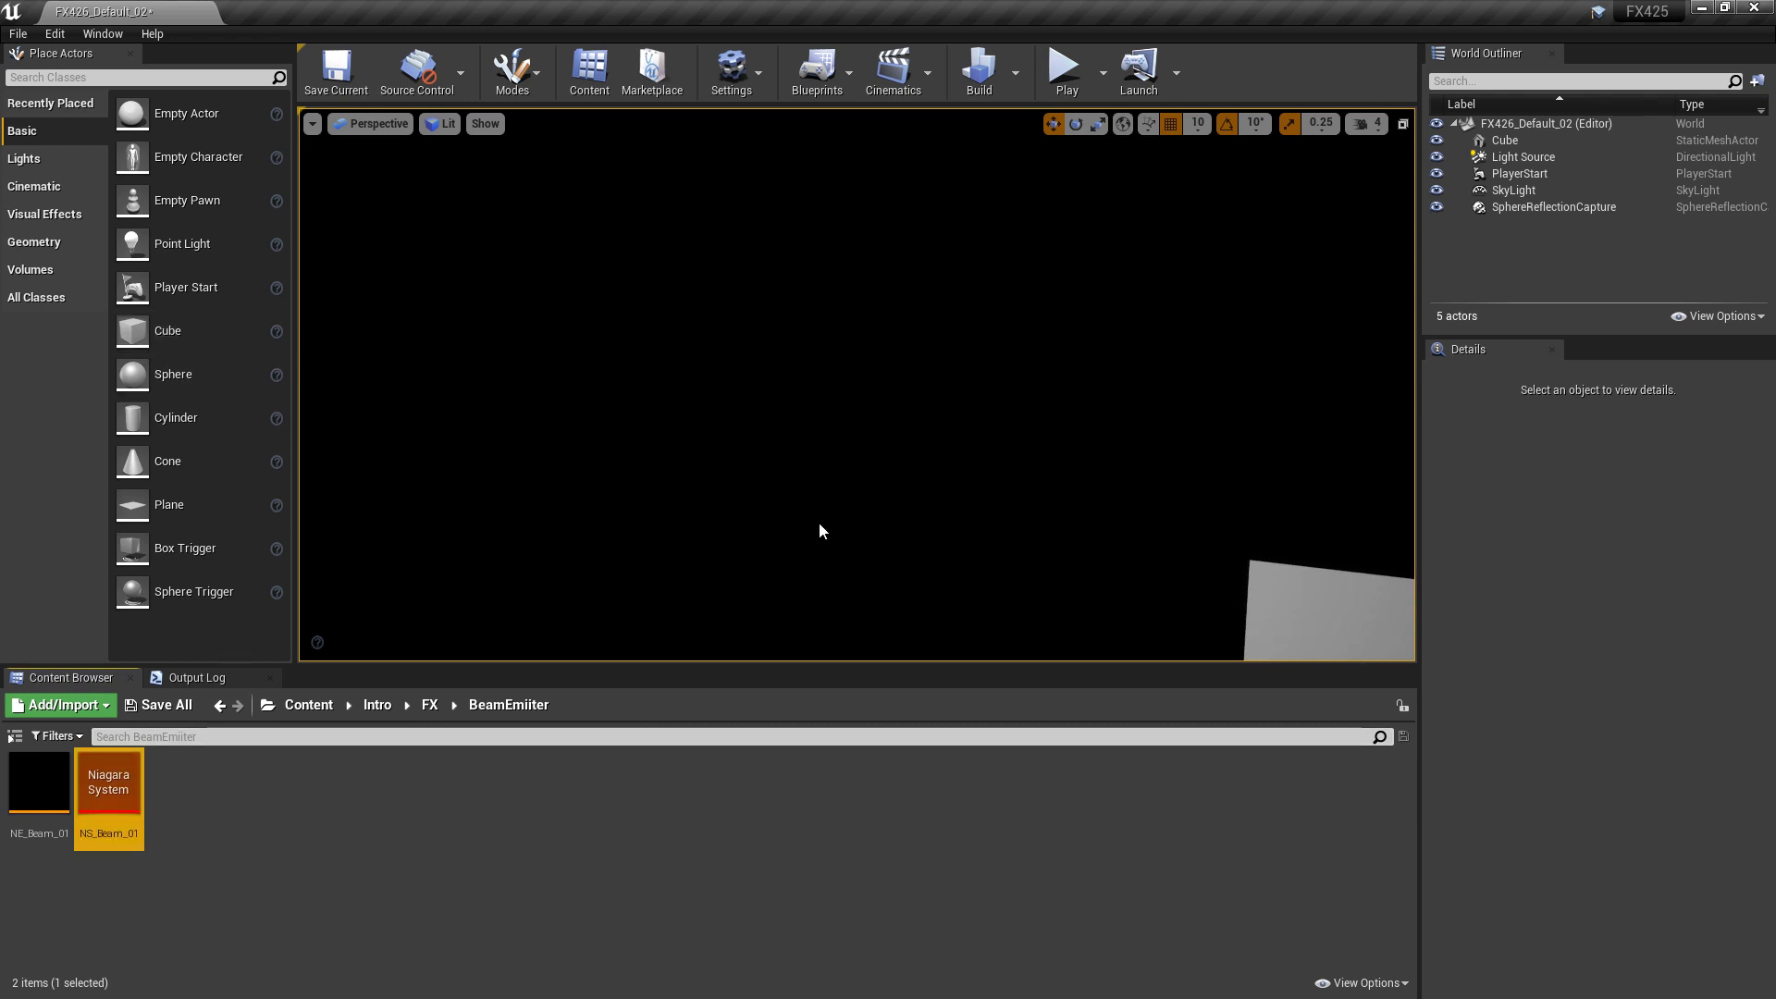
Step: Place NS_Beam_01 into the level and move it to -50, -400, 100
drag(820, 530, 574, 626)
drag(143, 802, 657, 521)
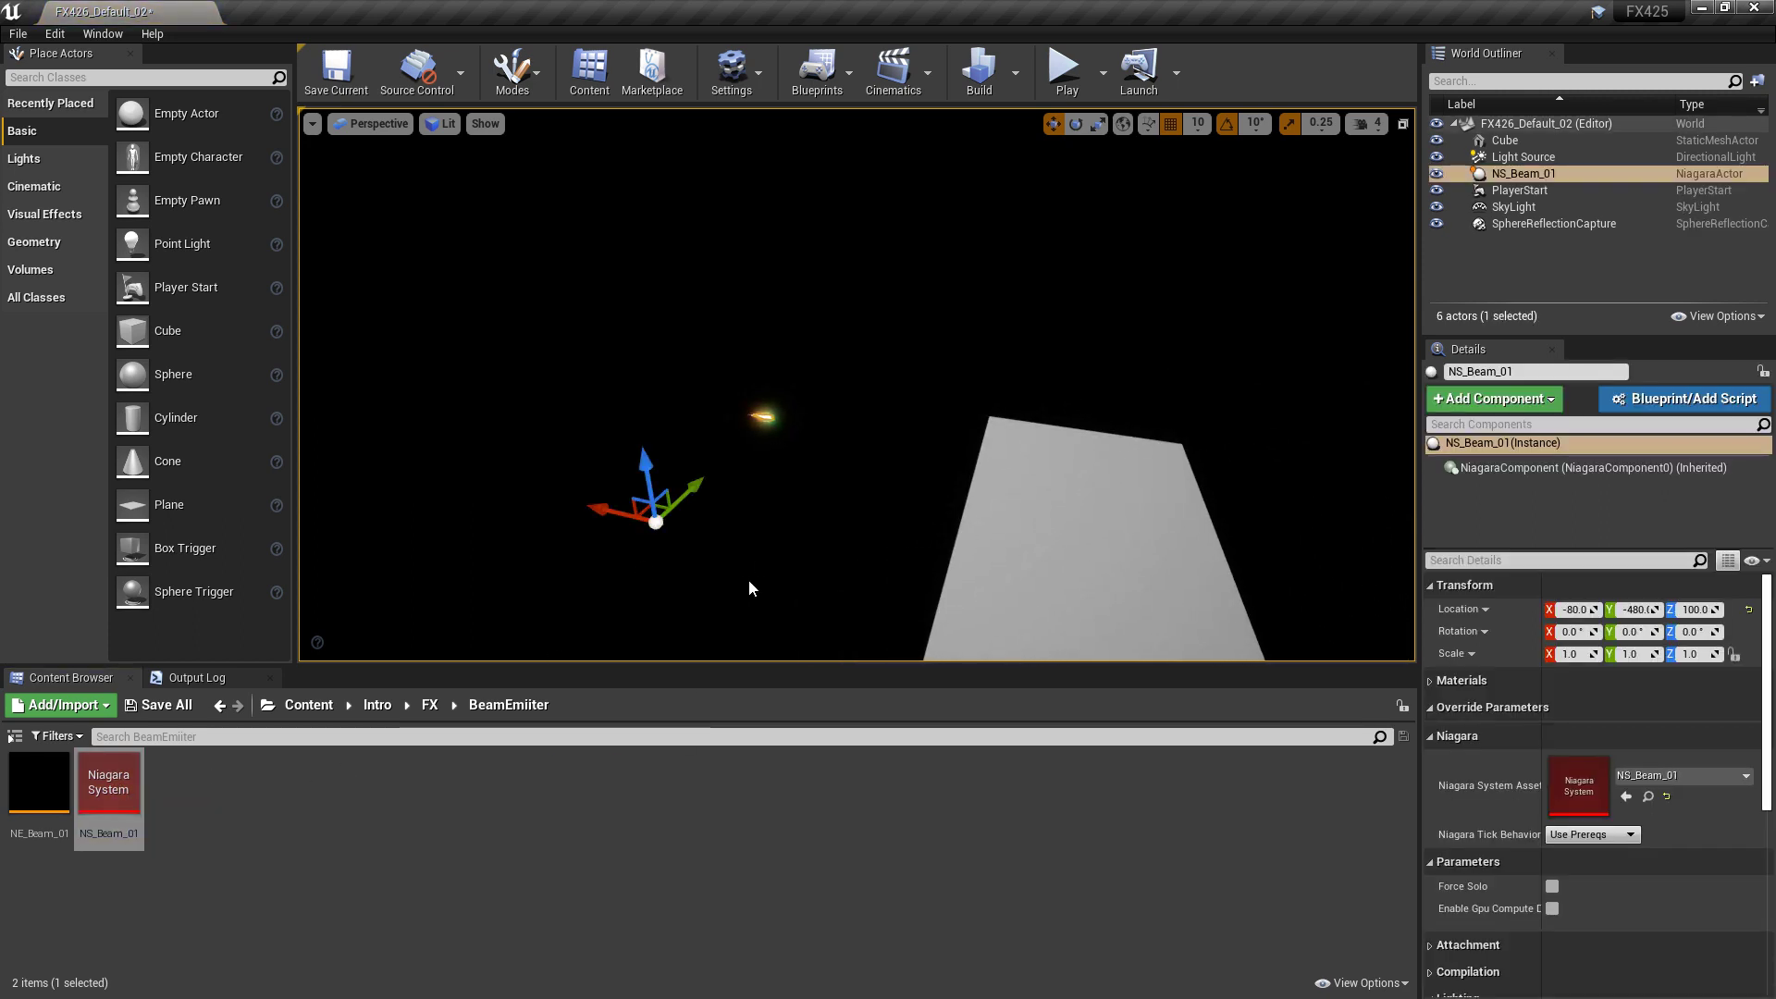
drag(596, 507, 600, 577)
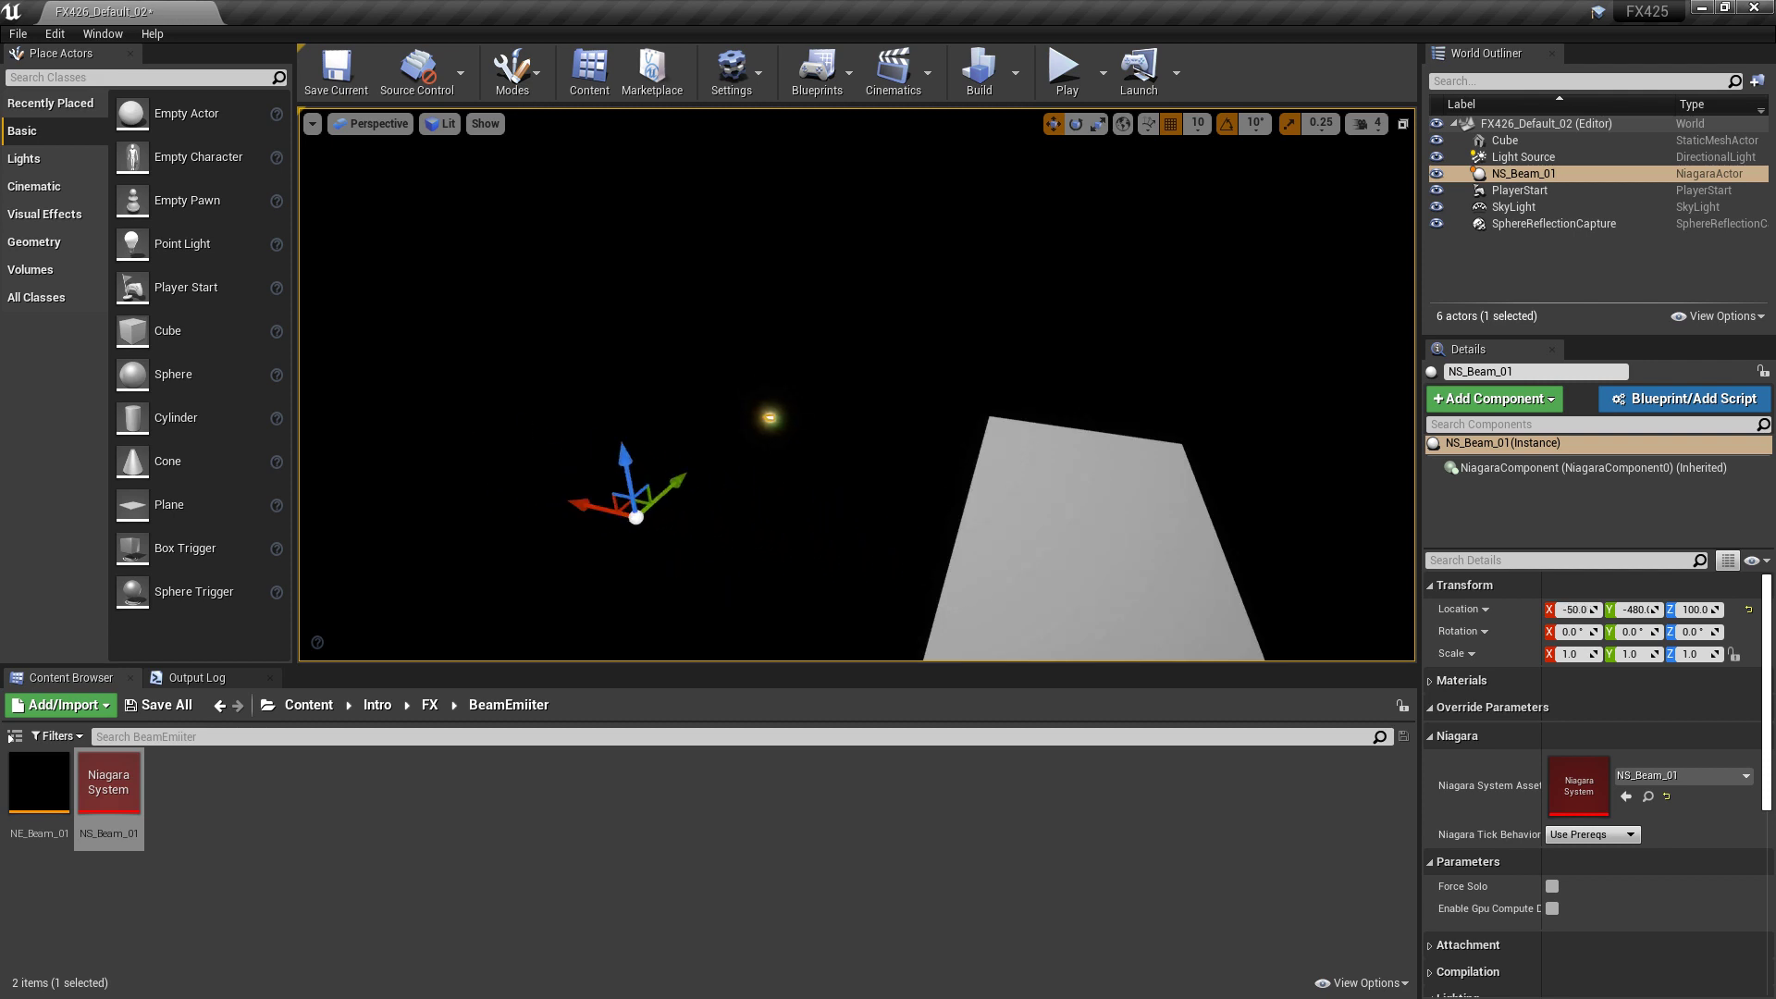
mouse_move(680, 483)
mouse_down()
mouse_move(758, 410)
mouse_move(665, 497)
mouse_up()
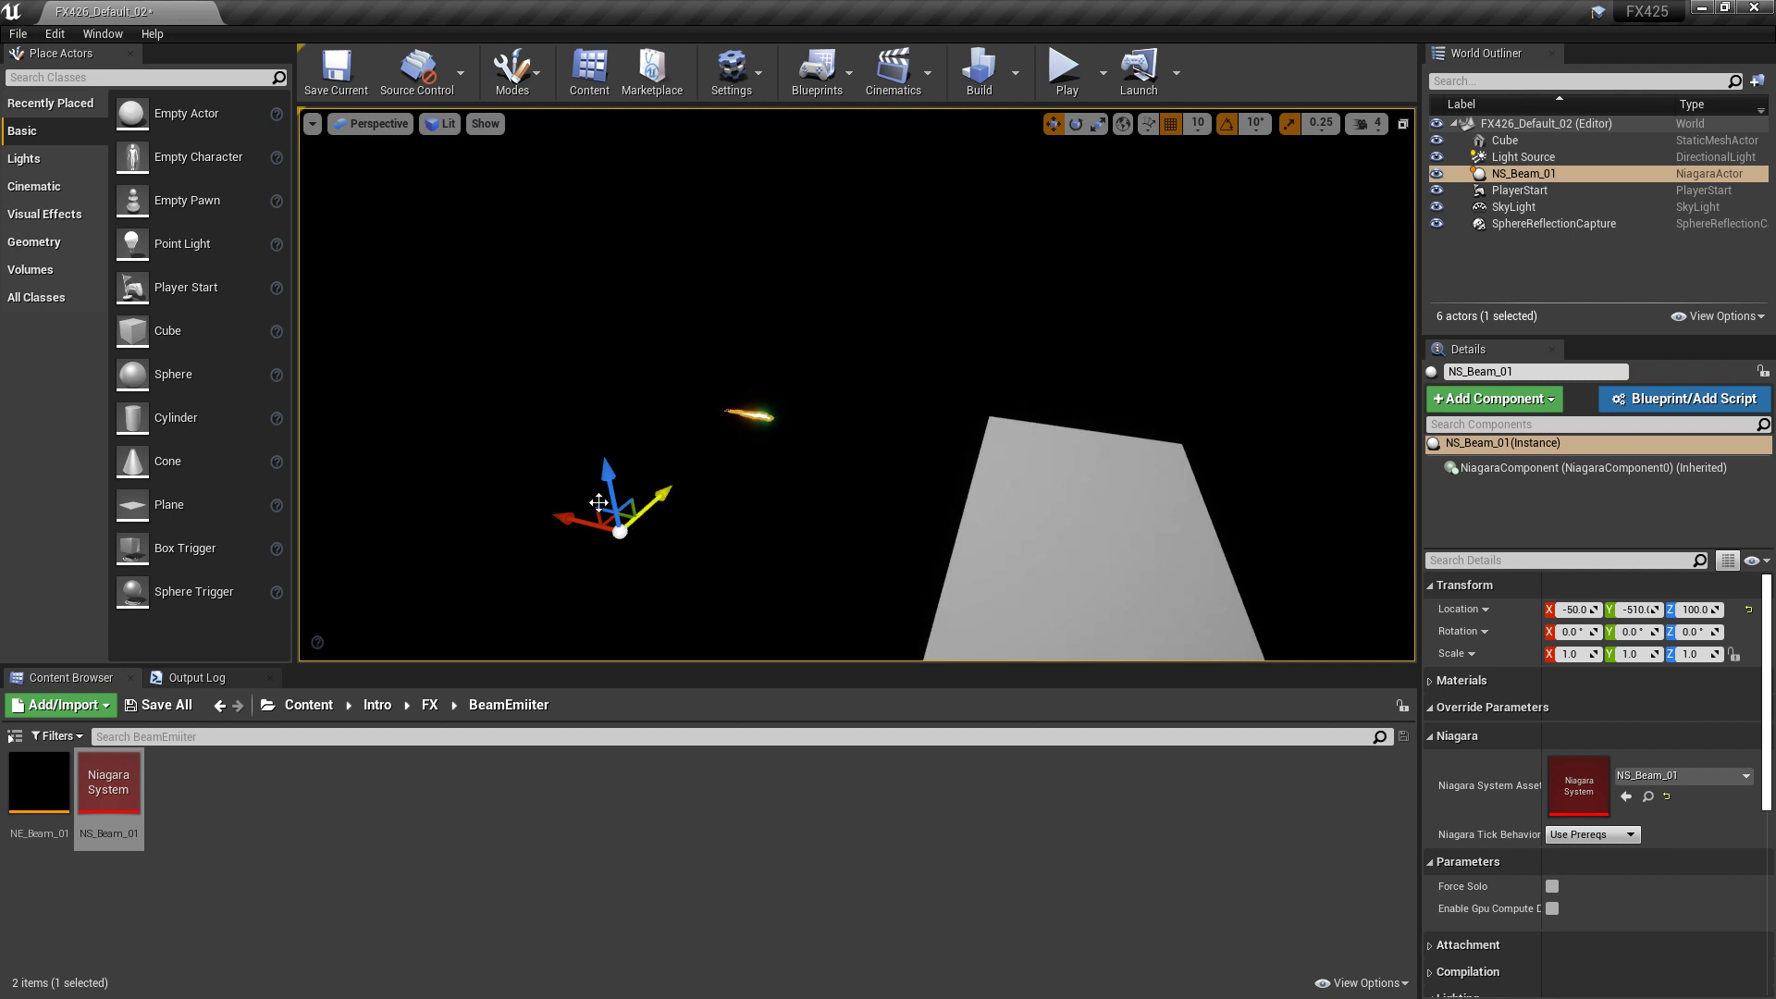
drag(658, 501, 713, 464)
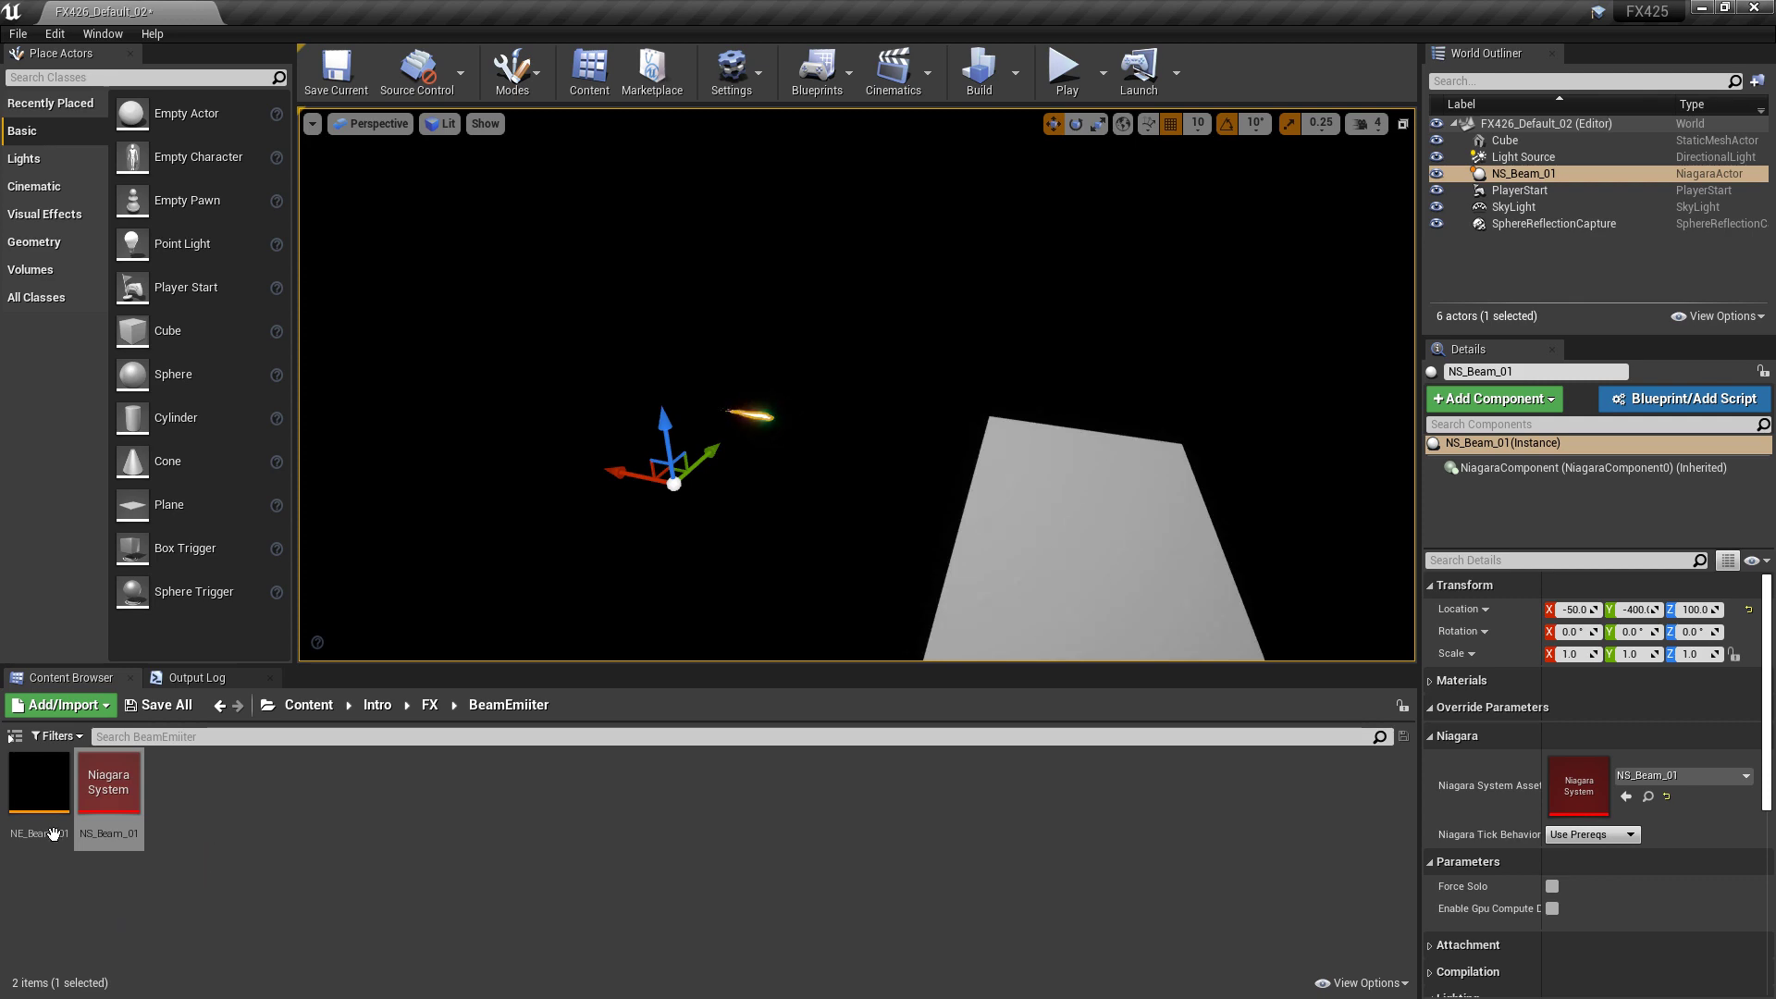
Step: In NE_Beam_01's Beam Emitter Setup, uncheck Absolute Beam Start and save the emitter
double_click(42, 797)
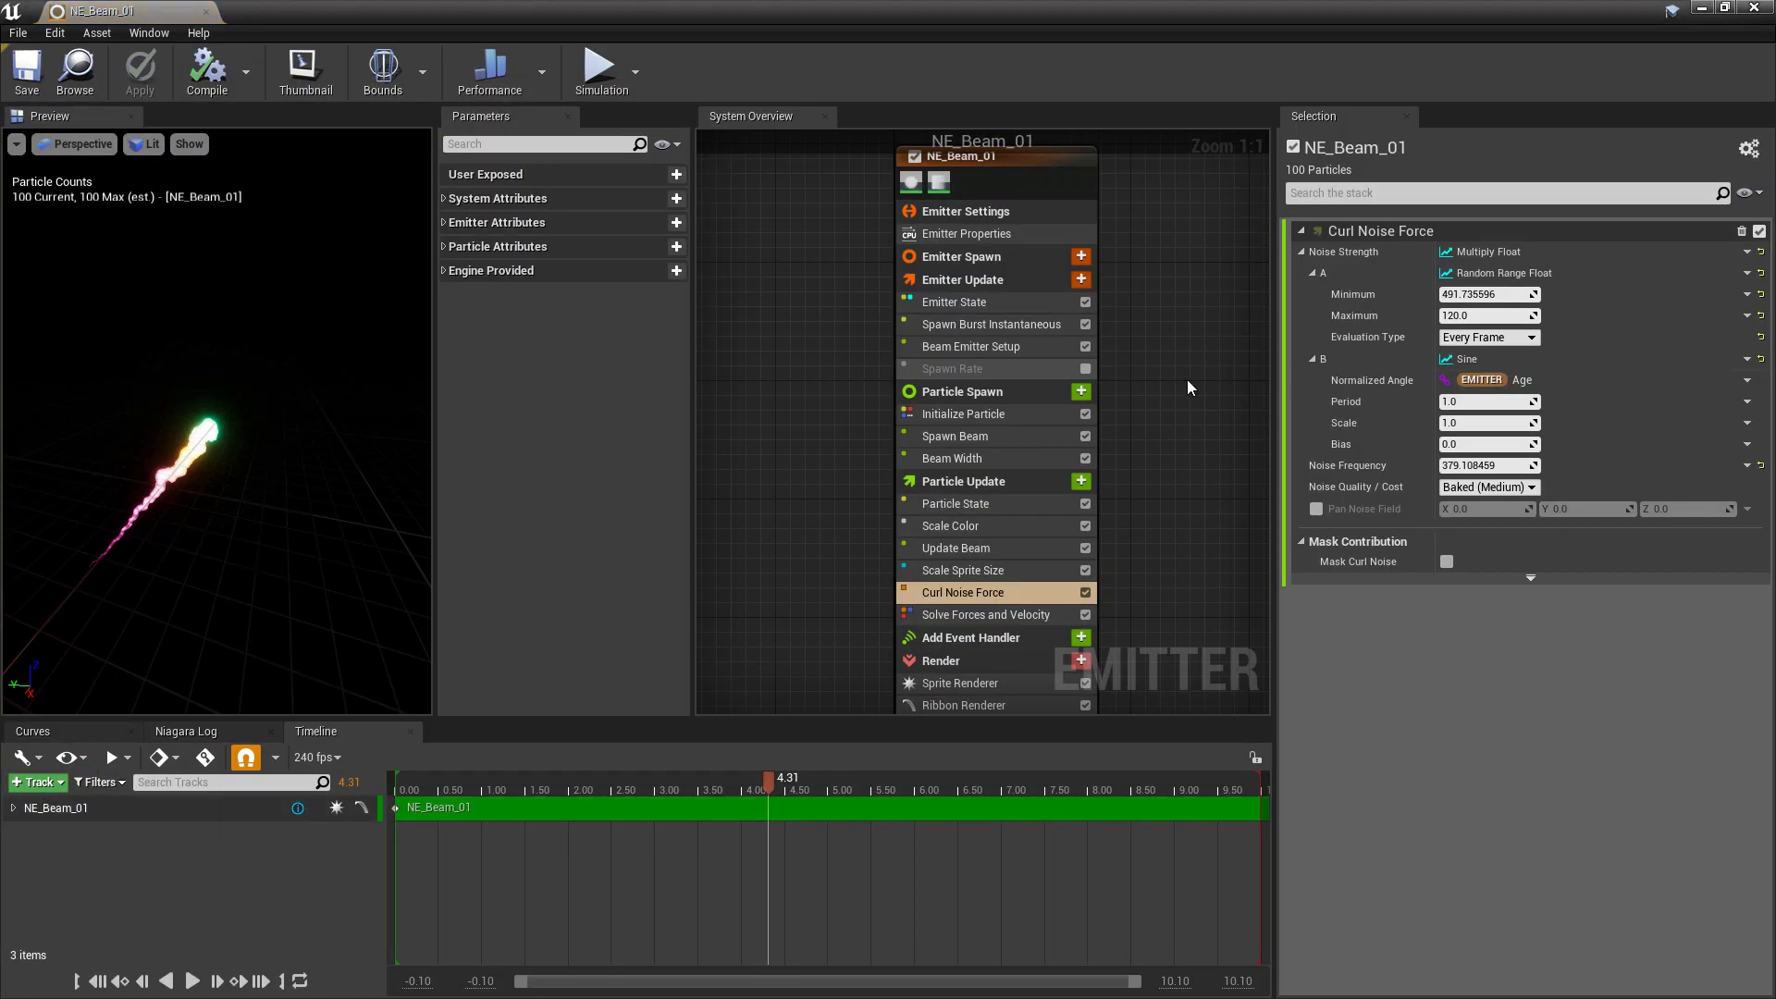
click(973, 350)
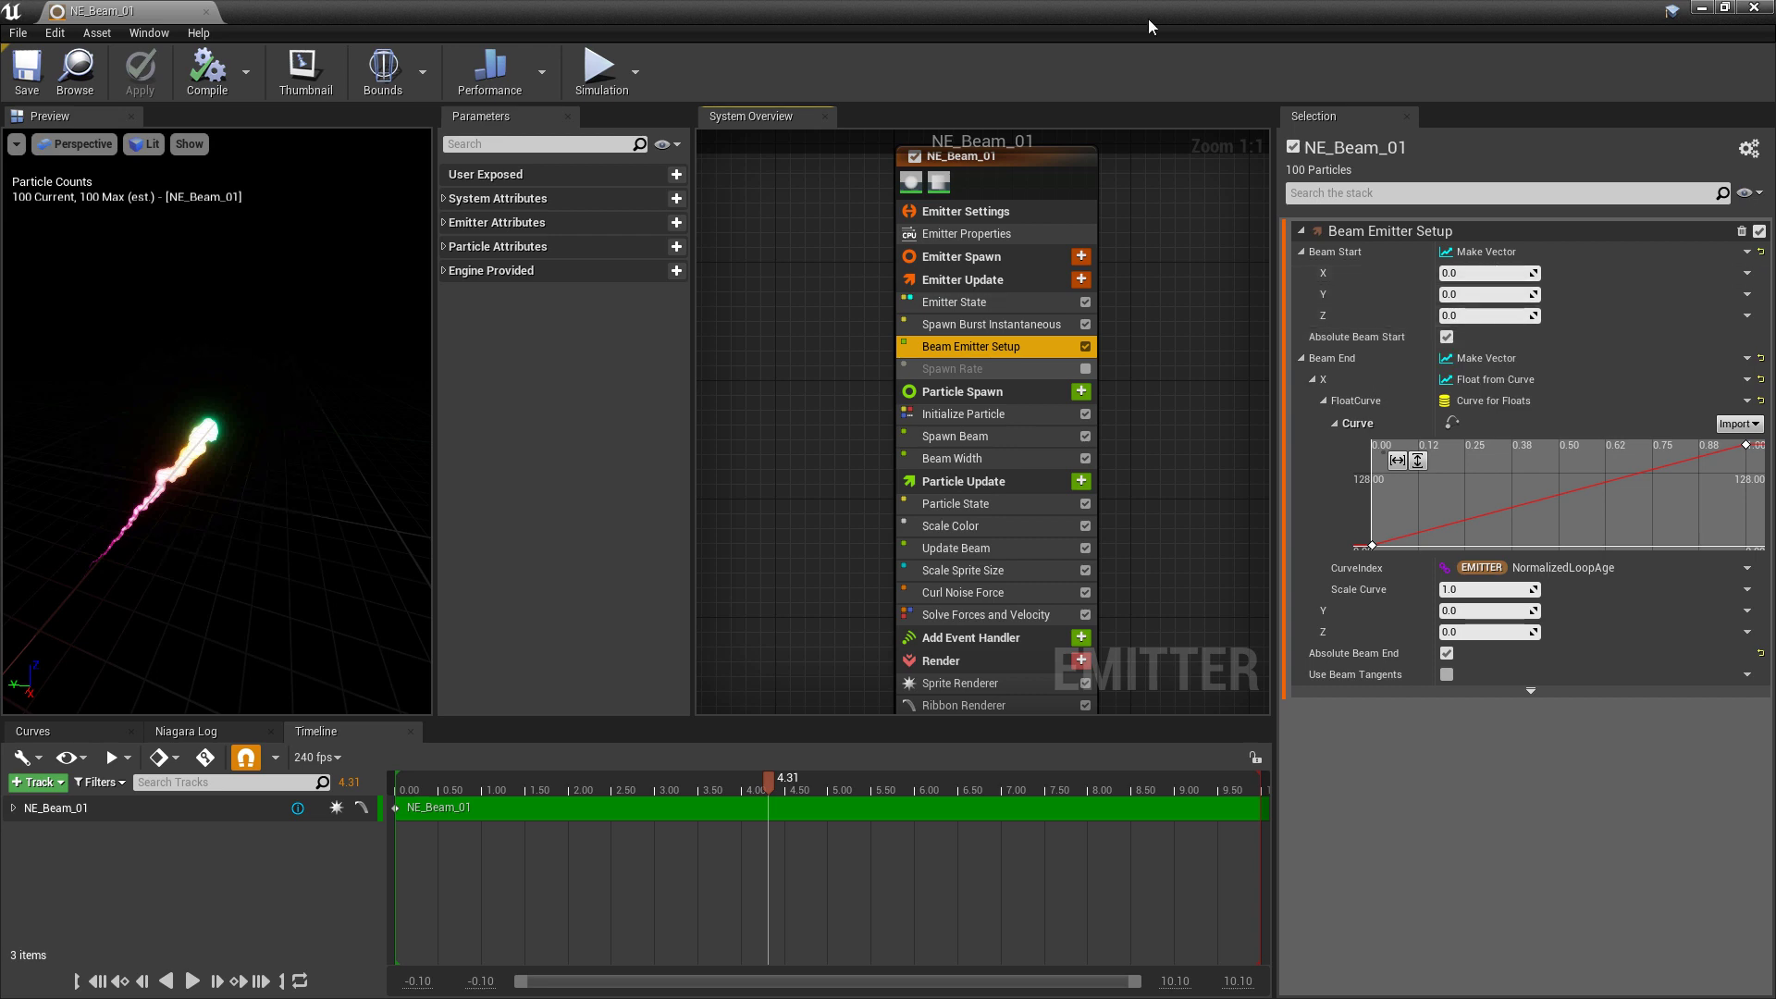
double_click(1195, 23)
drag(958, 565, 770, 568)
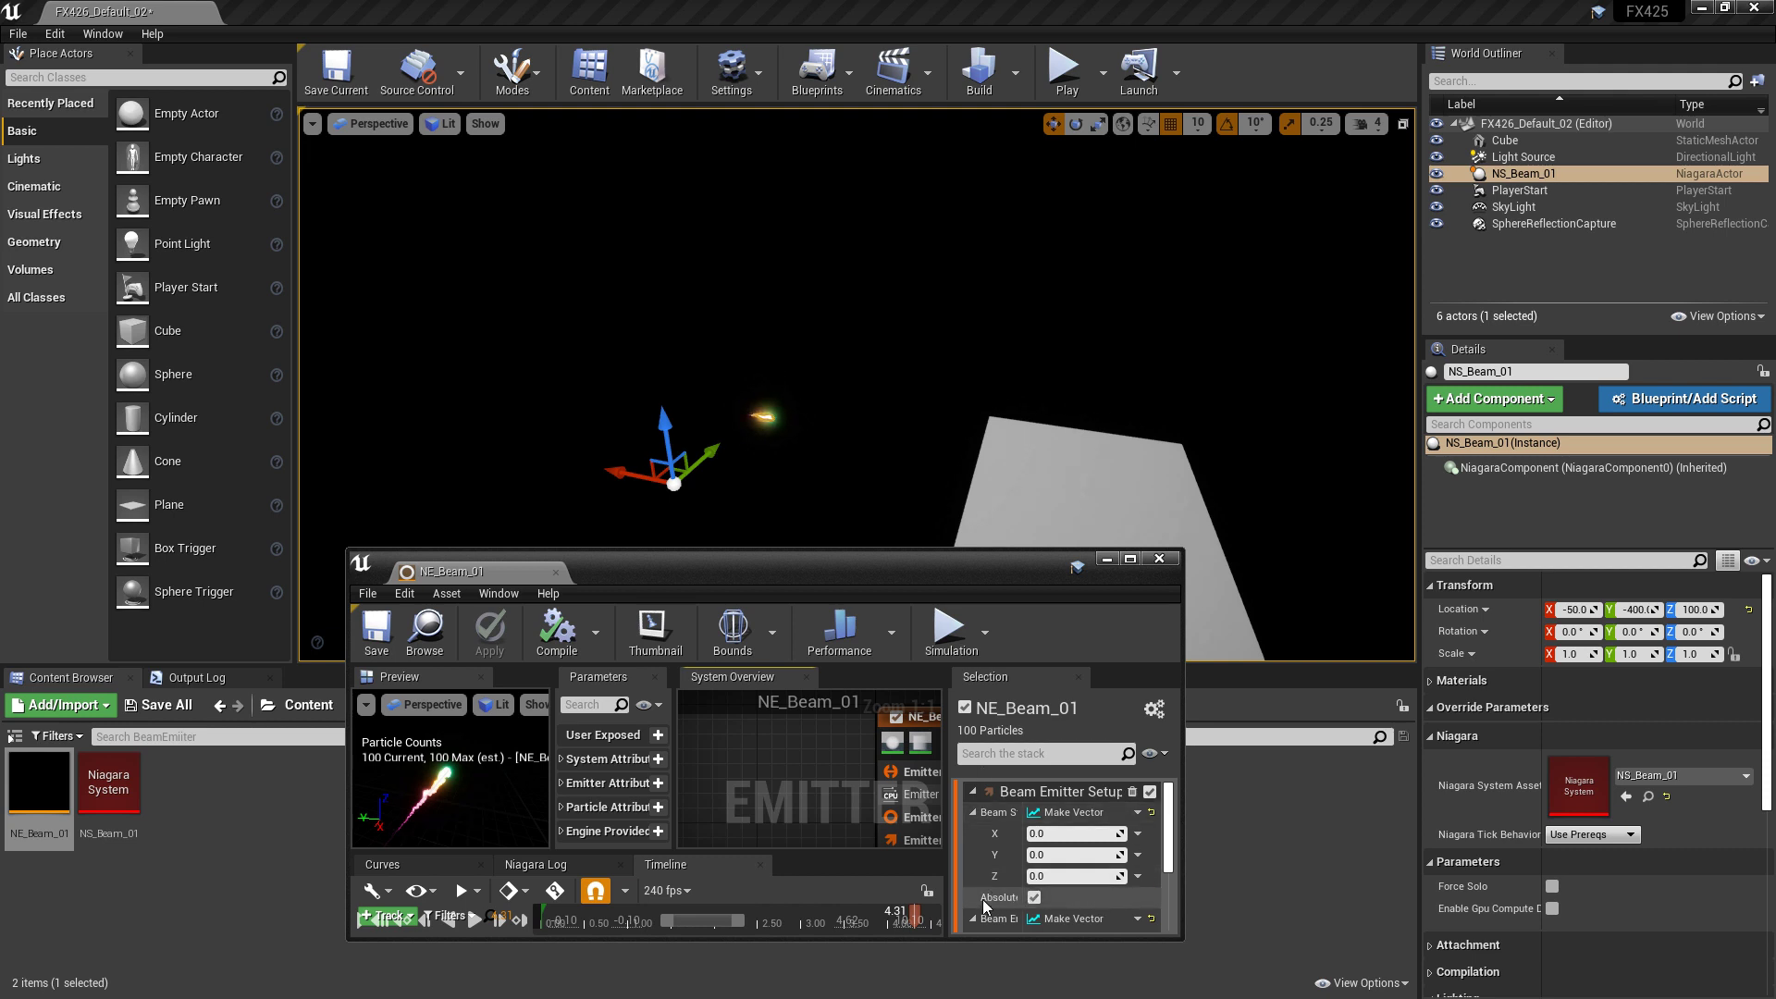
click(1036, 898)
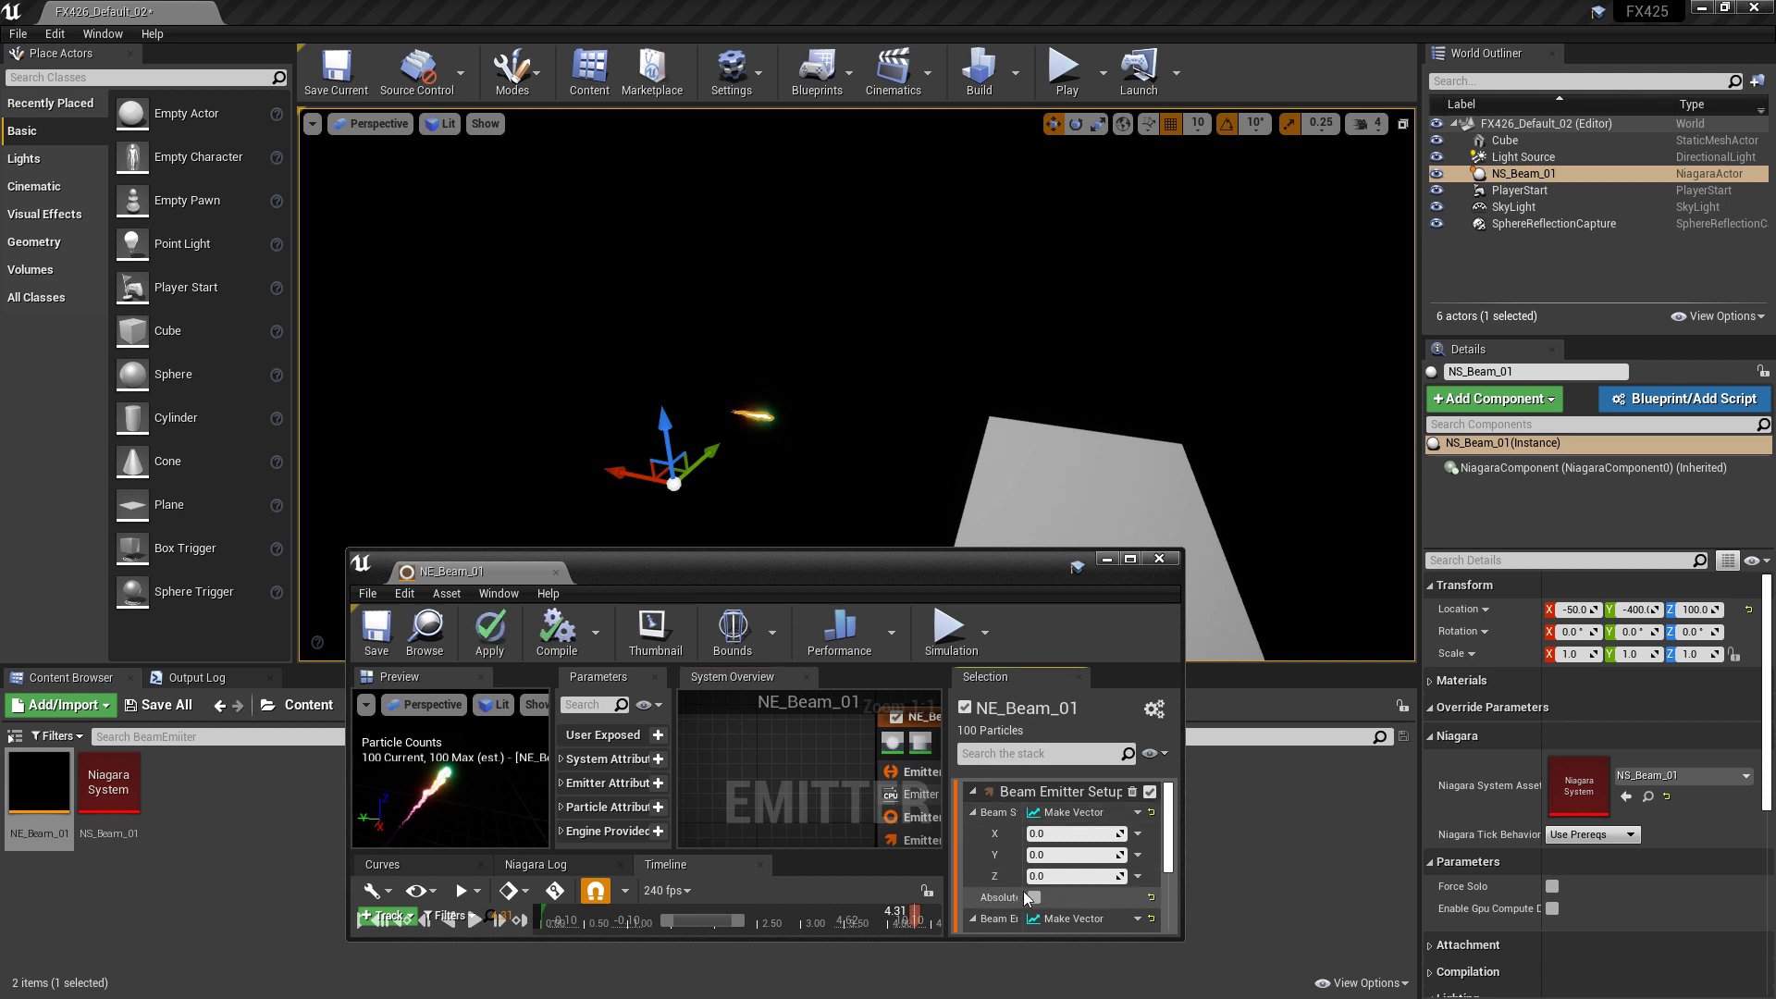
click(370, 635)
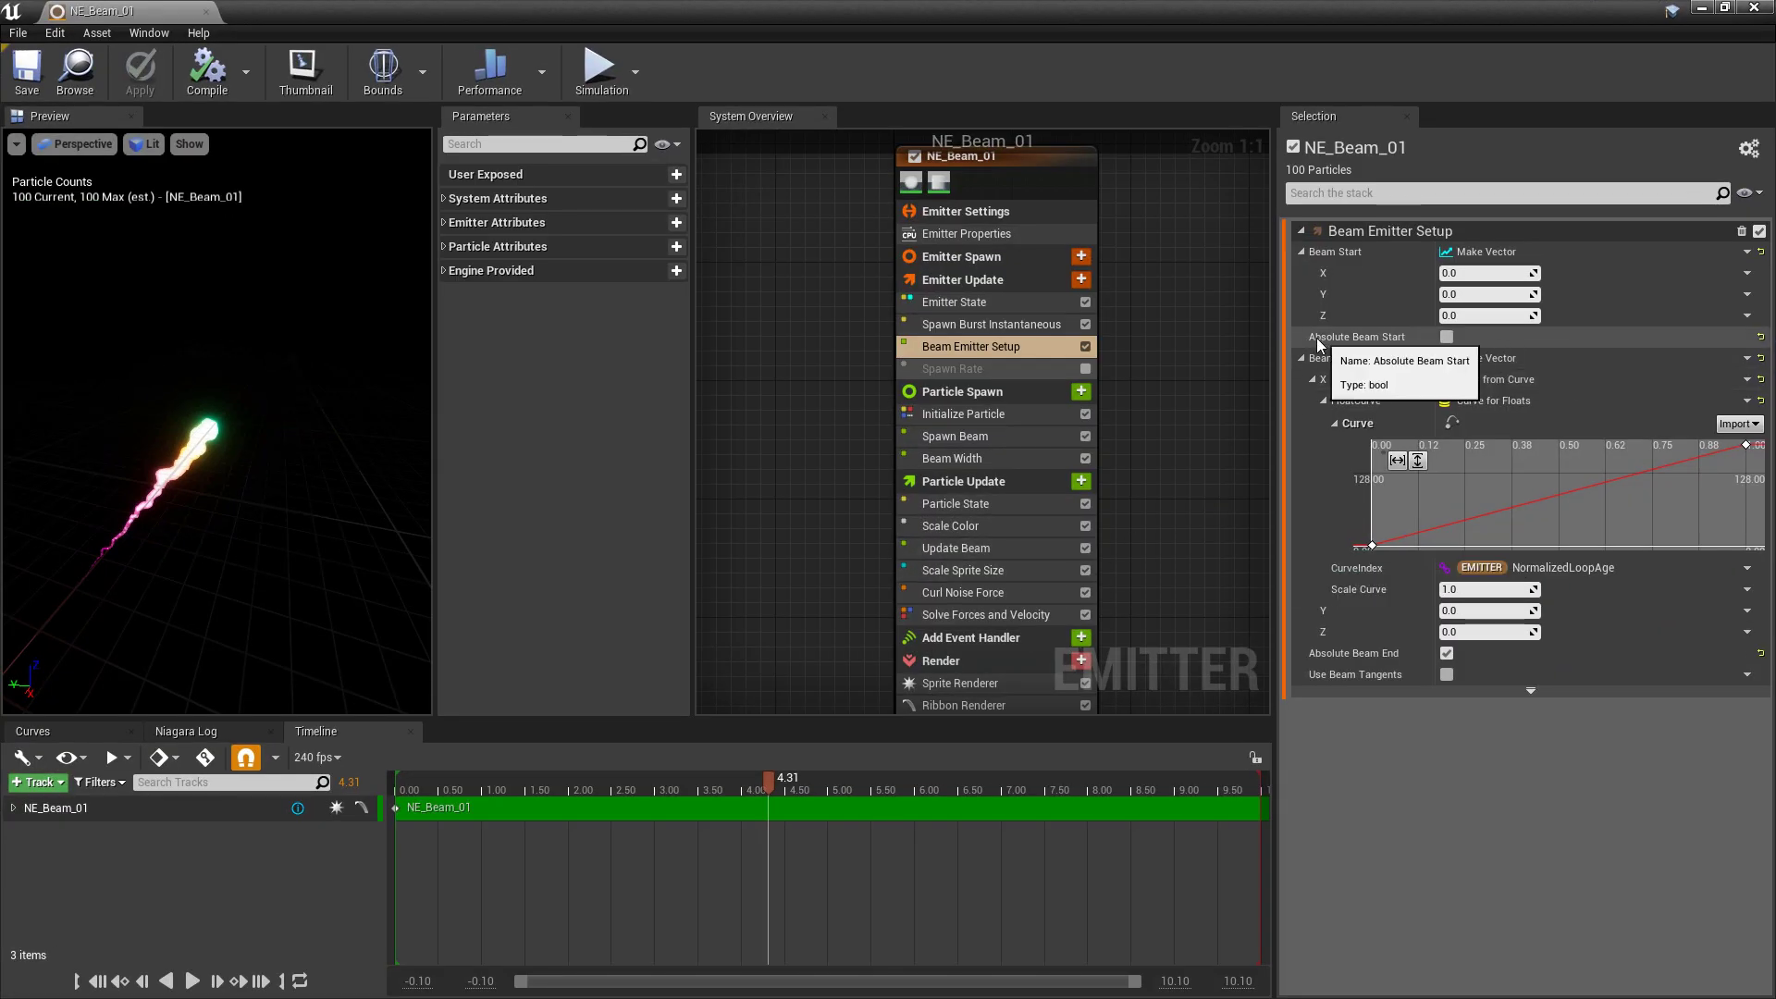
Step: Re-enable Absolute Beam Start and set Beam Start to Simulation Position, previewing the level
click(1447, 336)
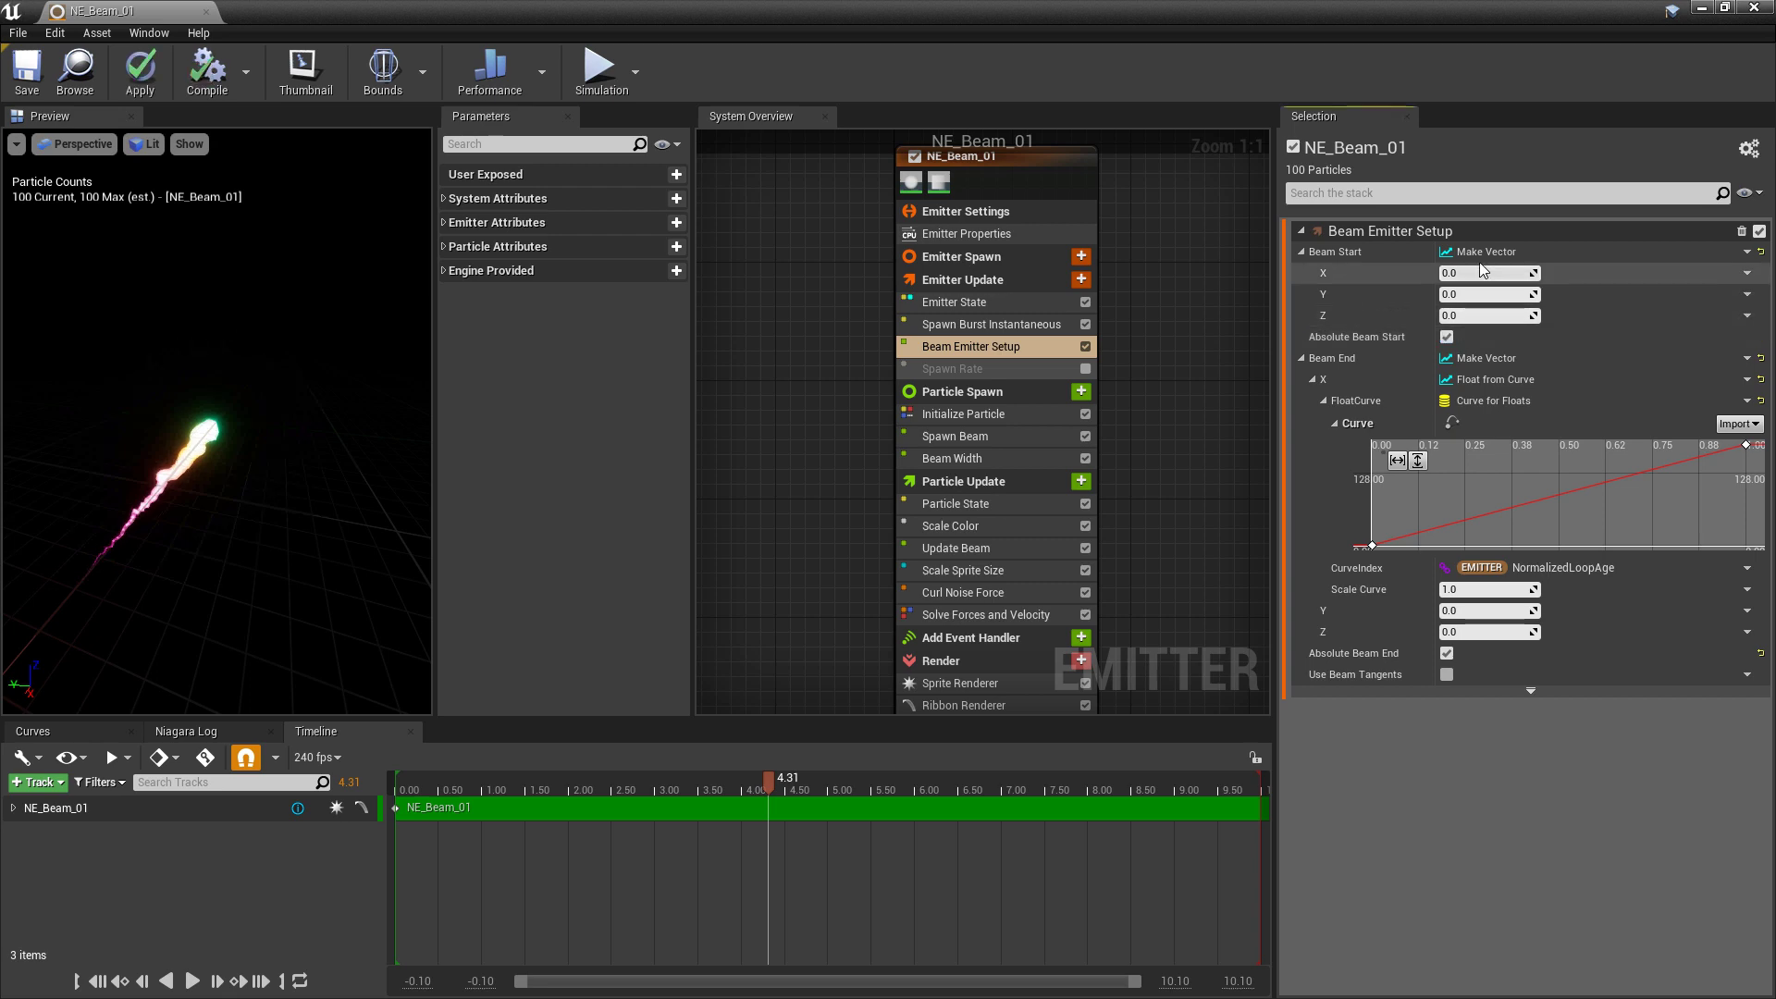
click(1747, 251)
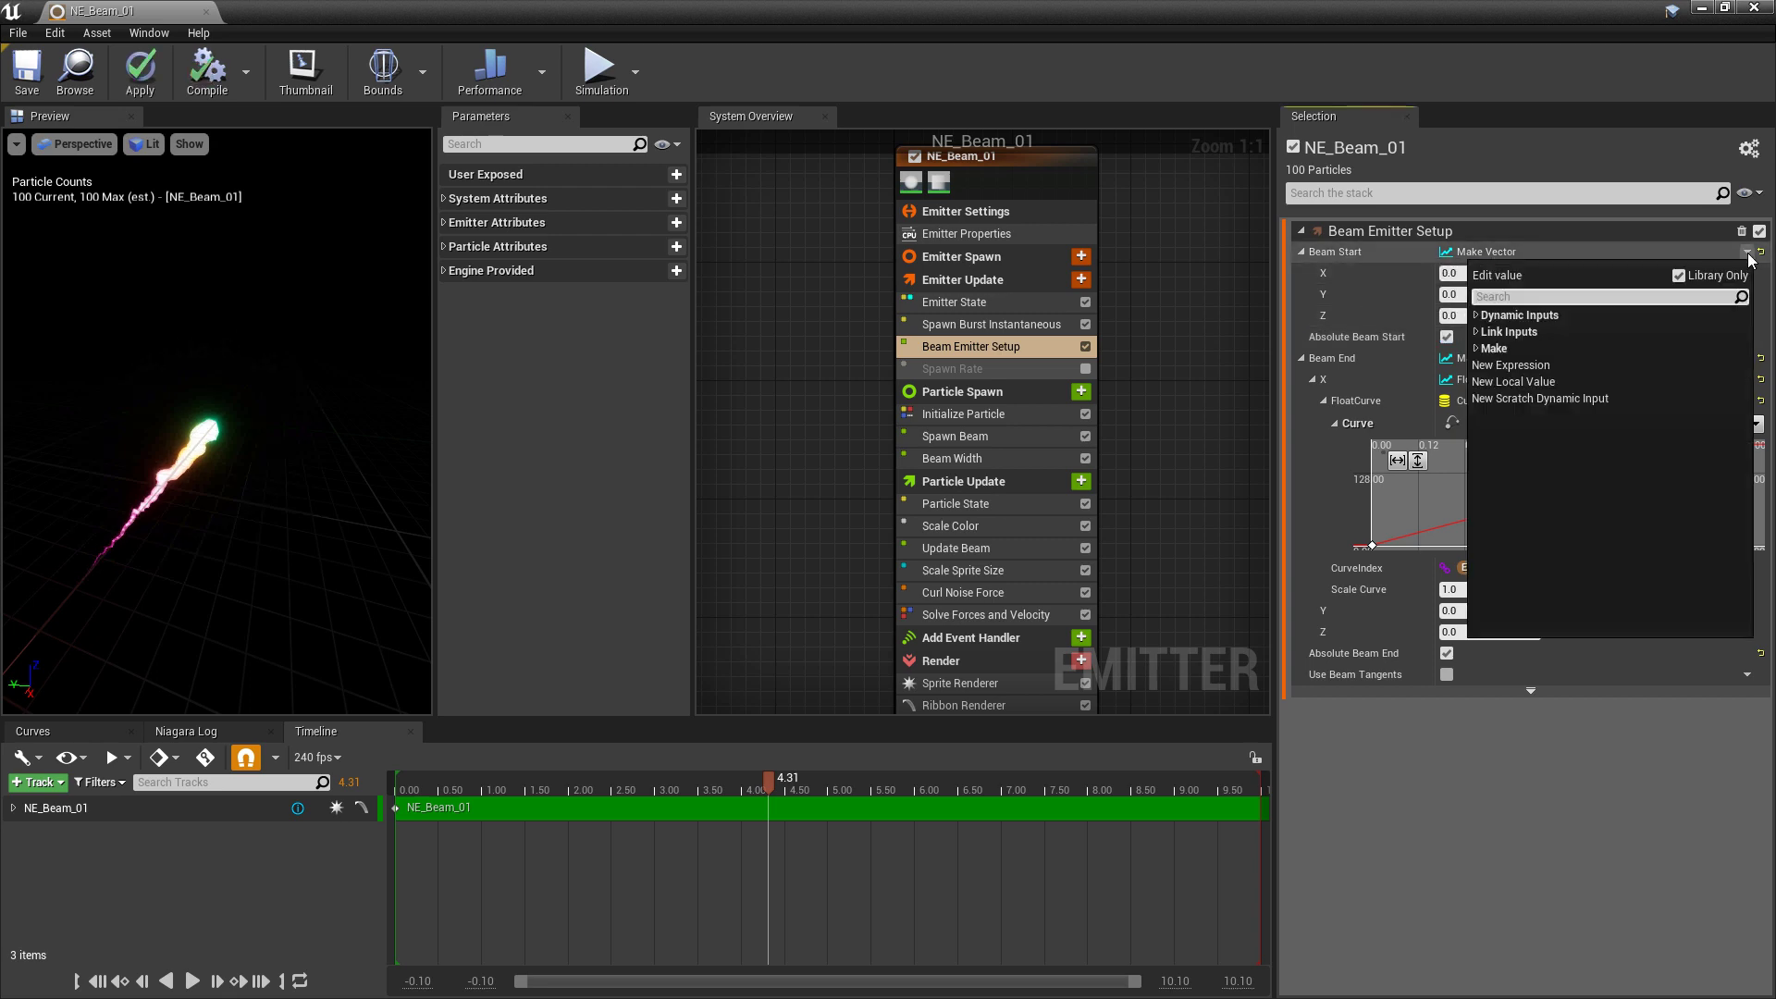
text(sim)
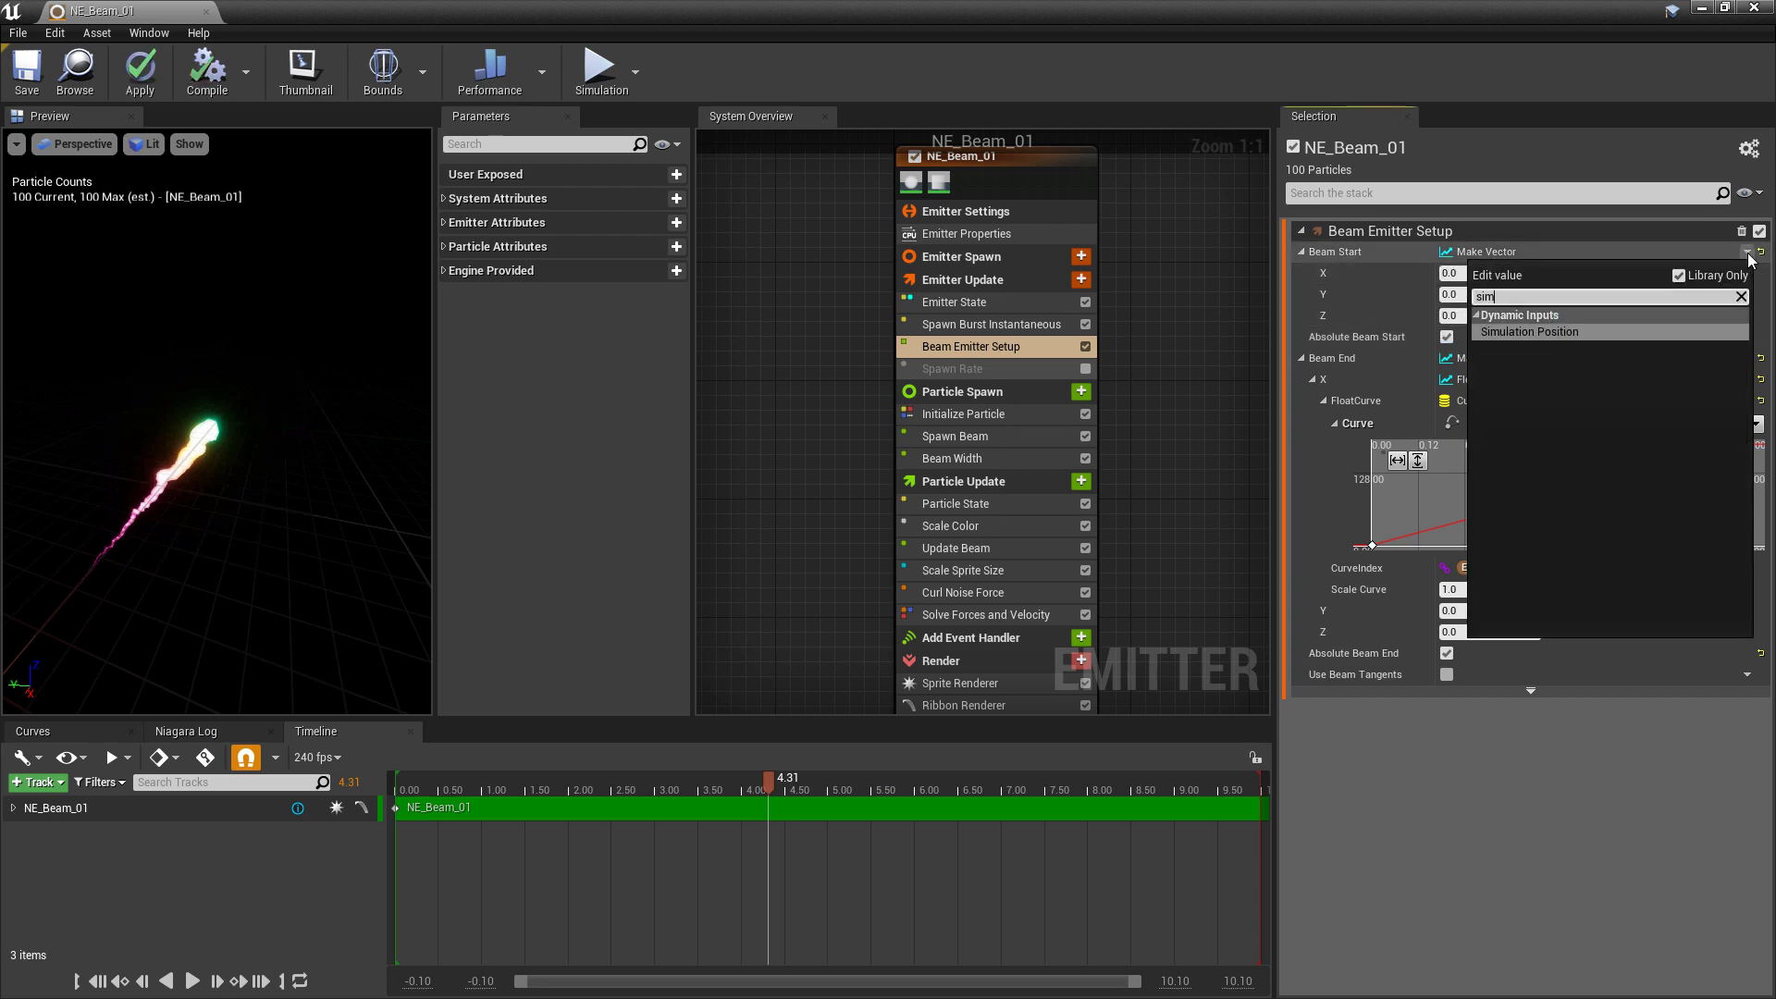
click(1572, 331)
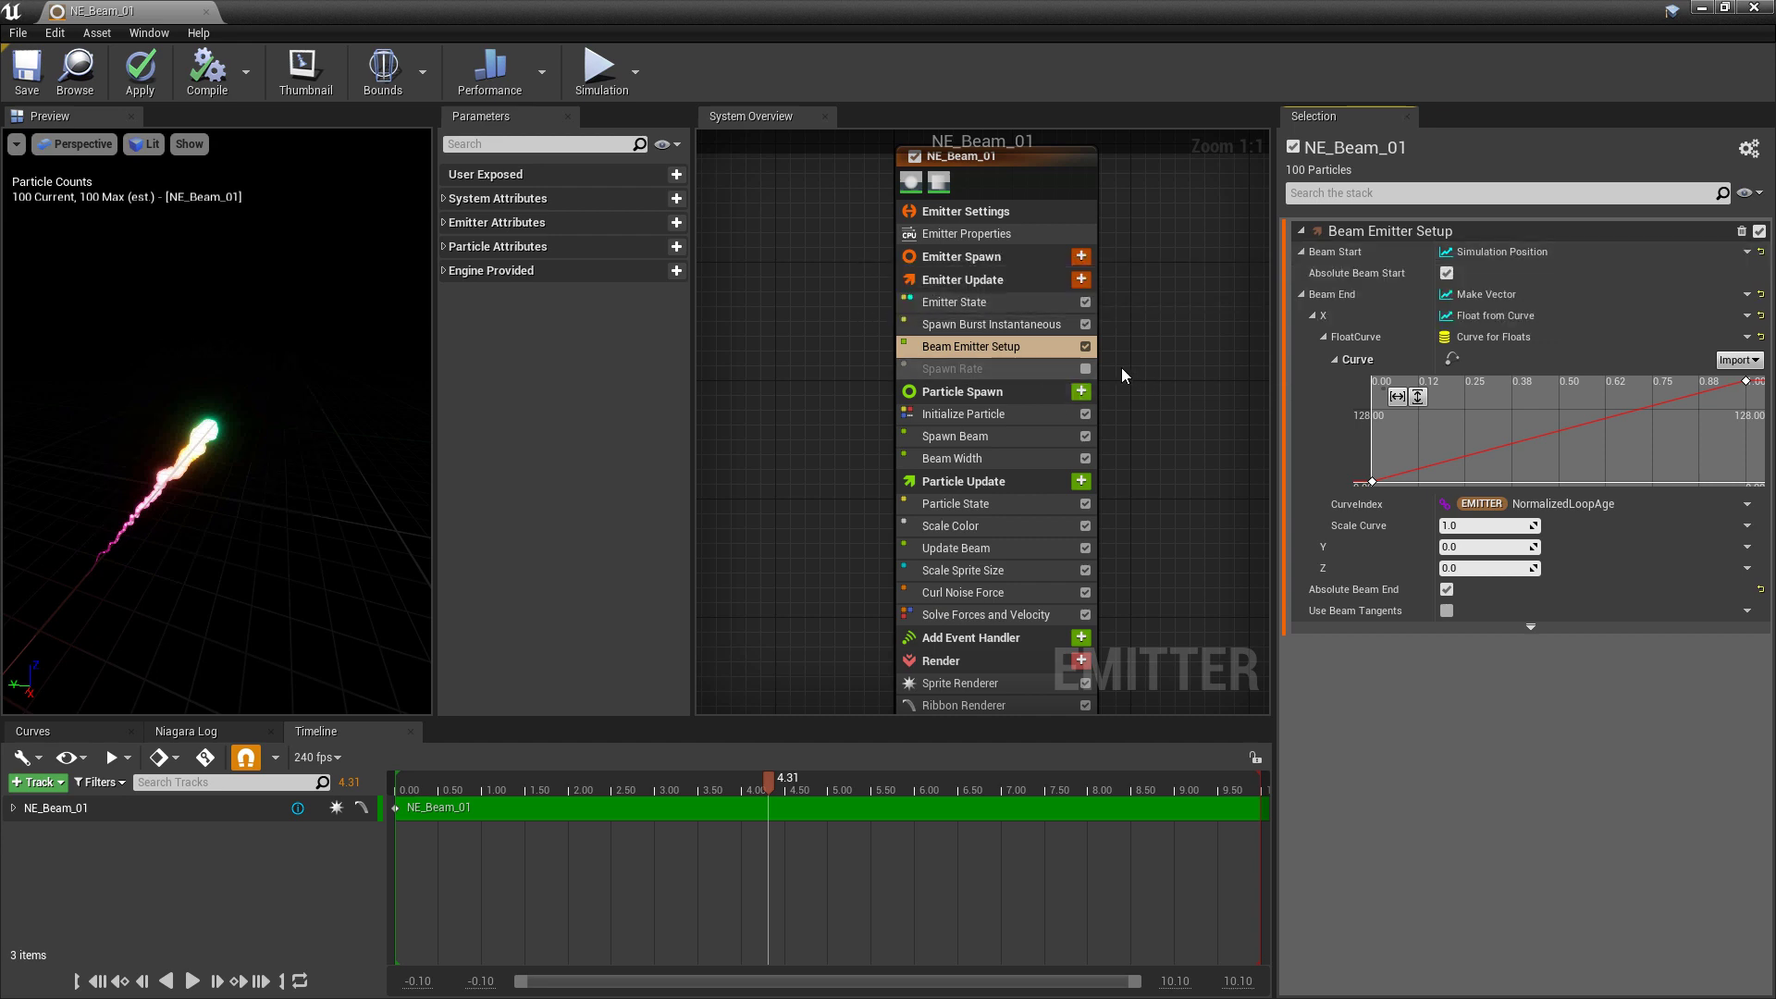
drag(1019, 13, 849, 609)
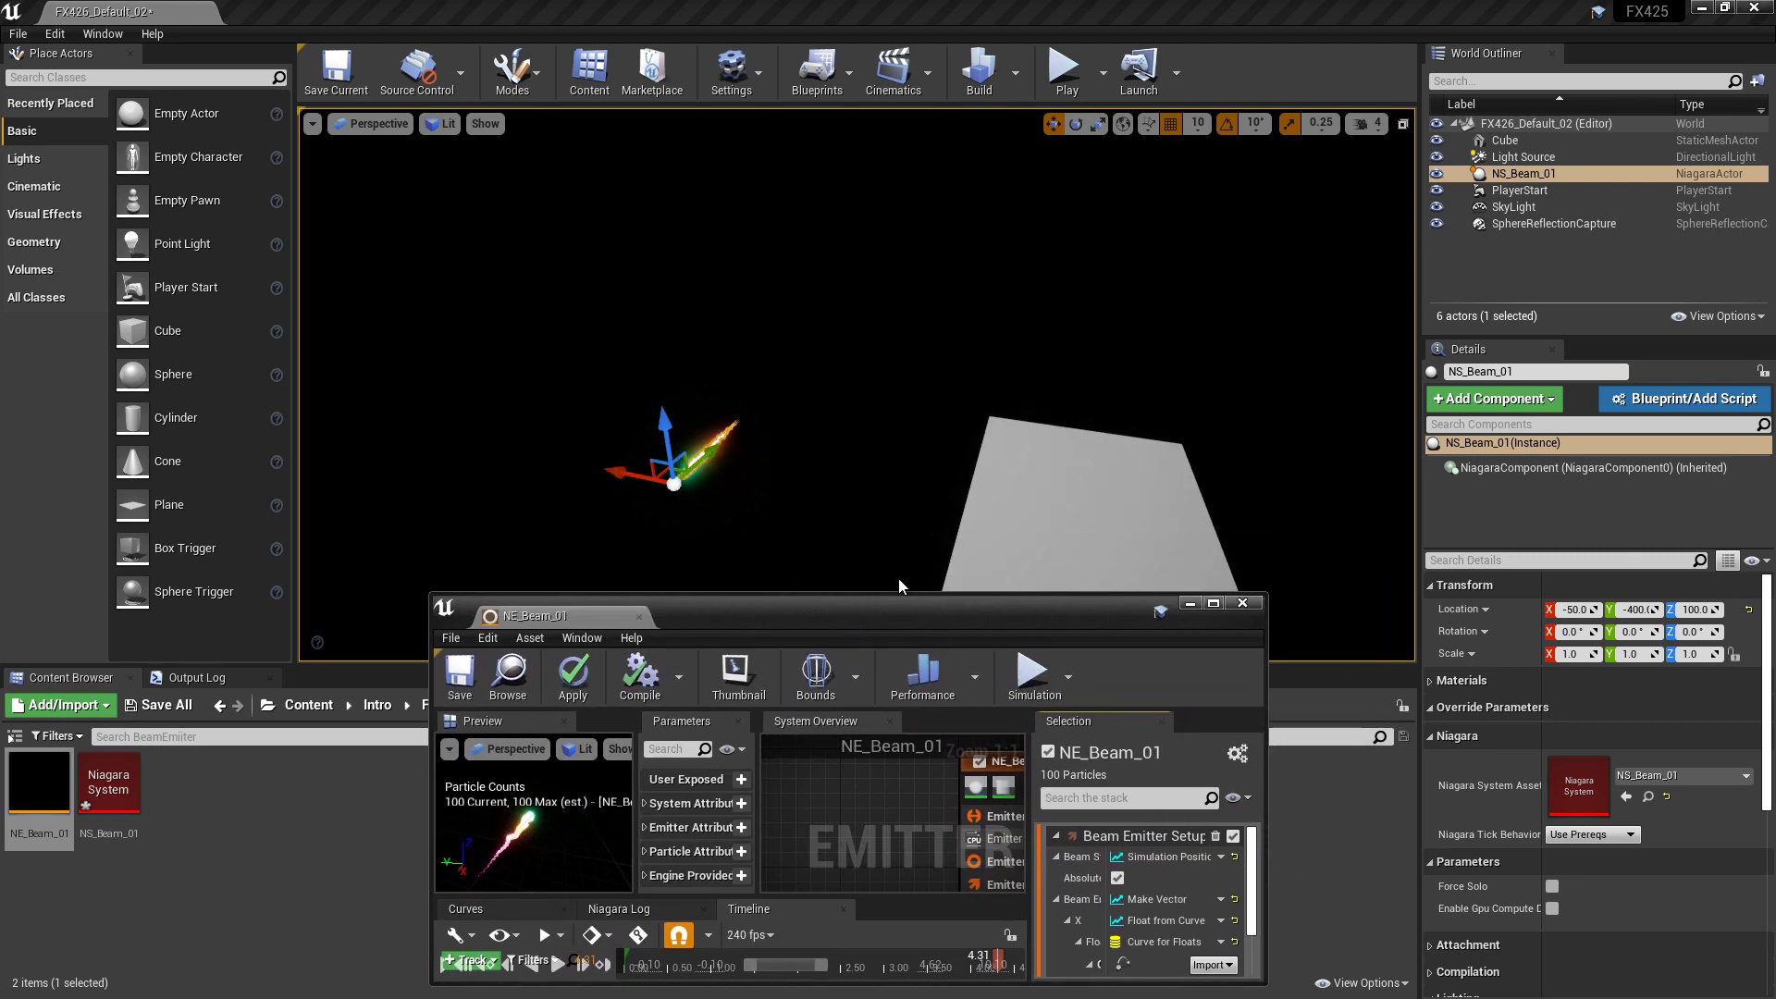
Step: Uncheck Absolute Beam End in NE_Beam_01 and view the beam stretching from the actor
double_click(1053, 609)
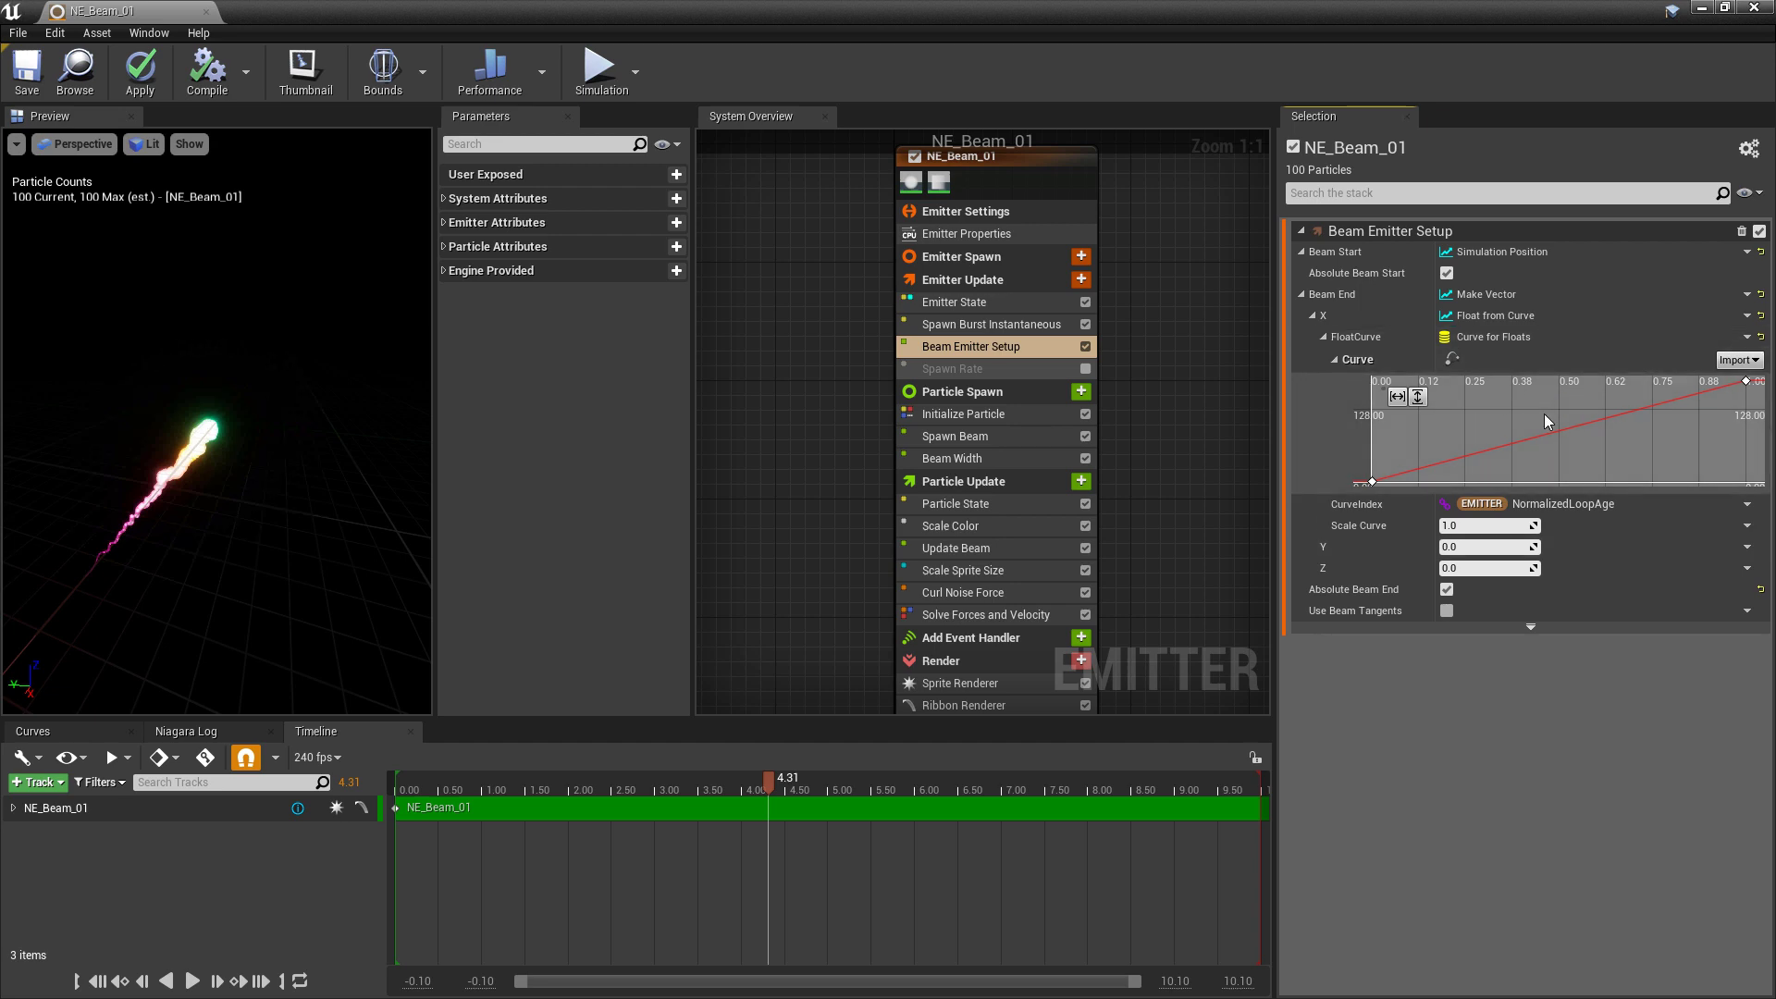
mouse_move(1373, 482)
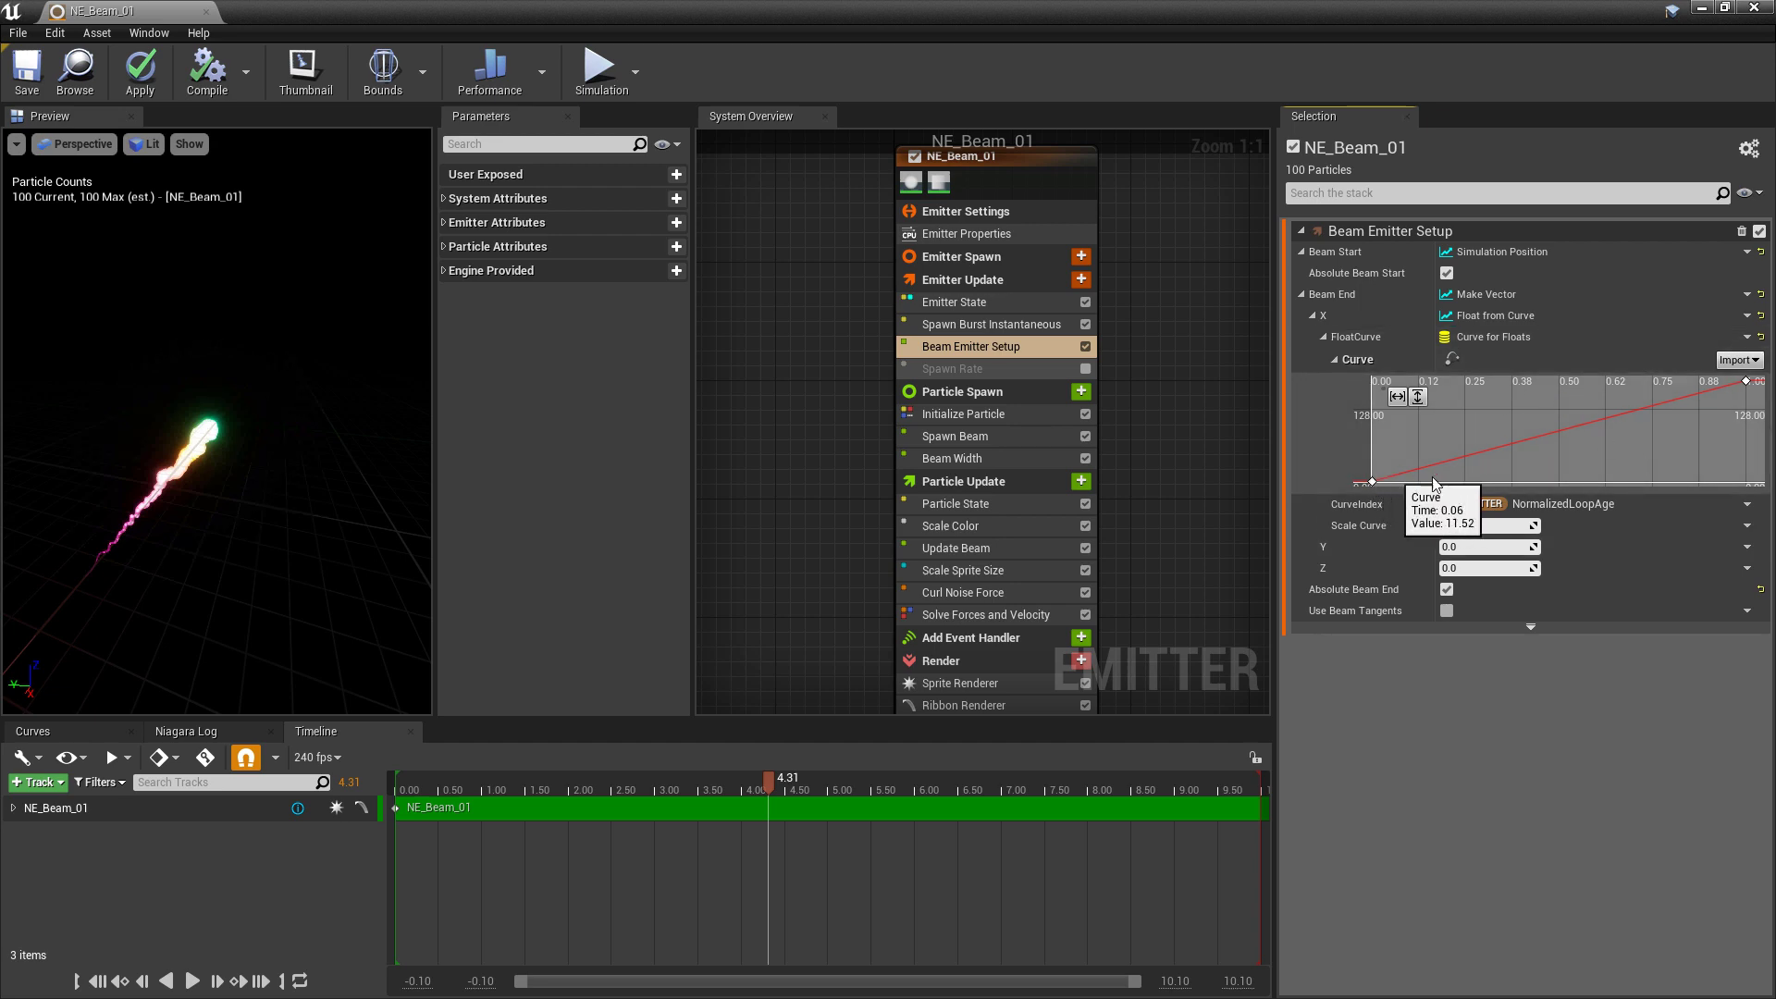
mouse_move(1748, 383)
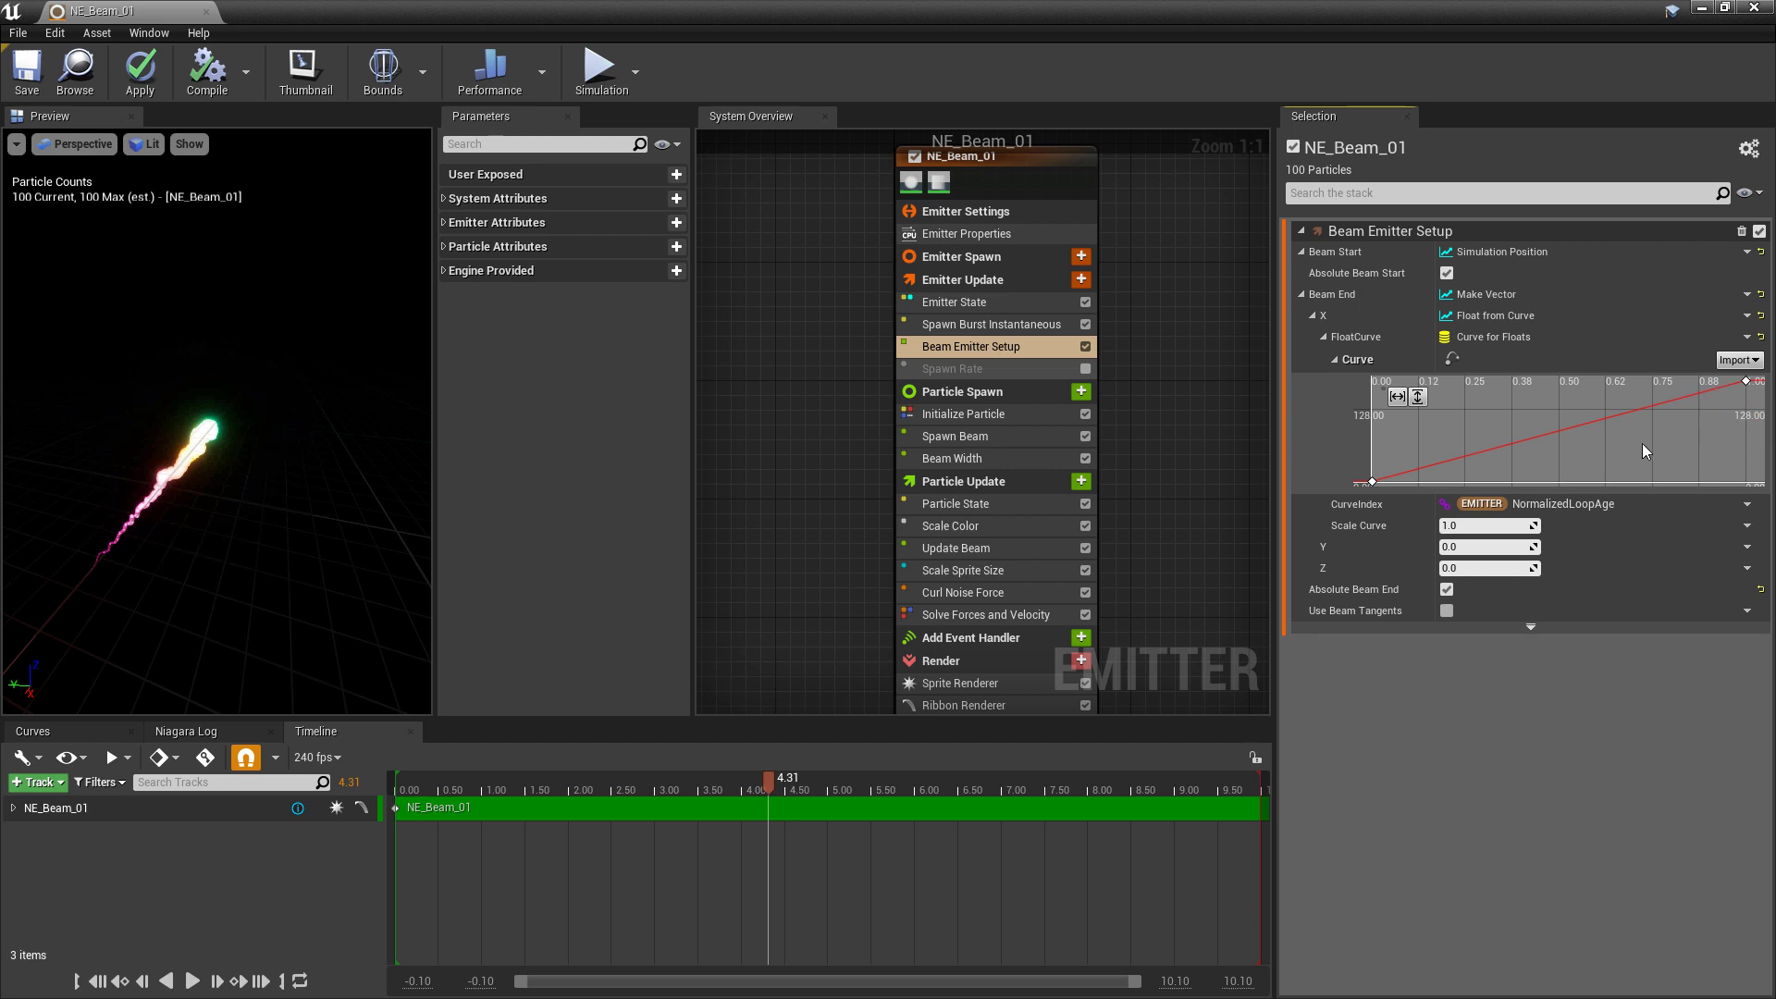
click(1446, 592)
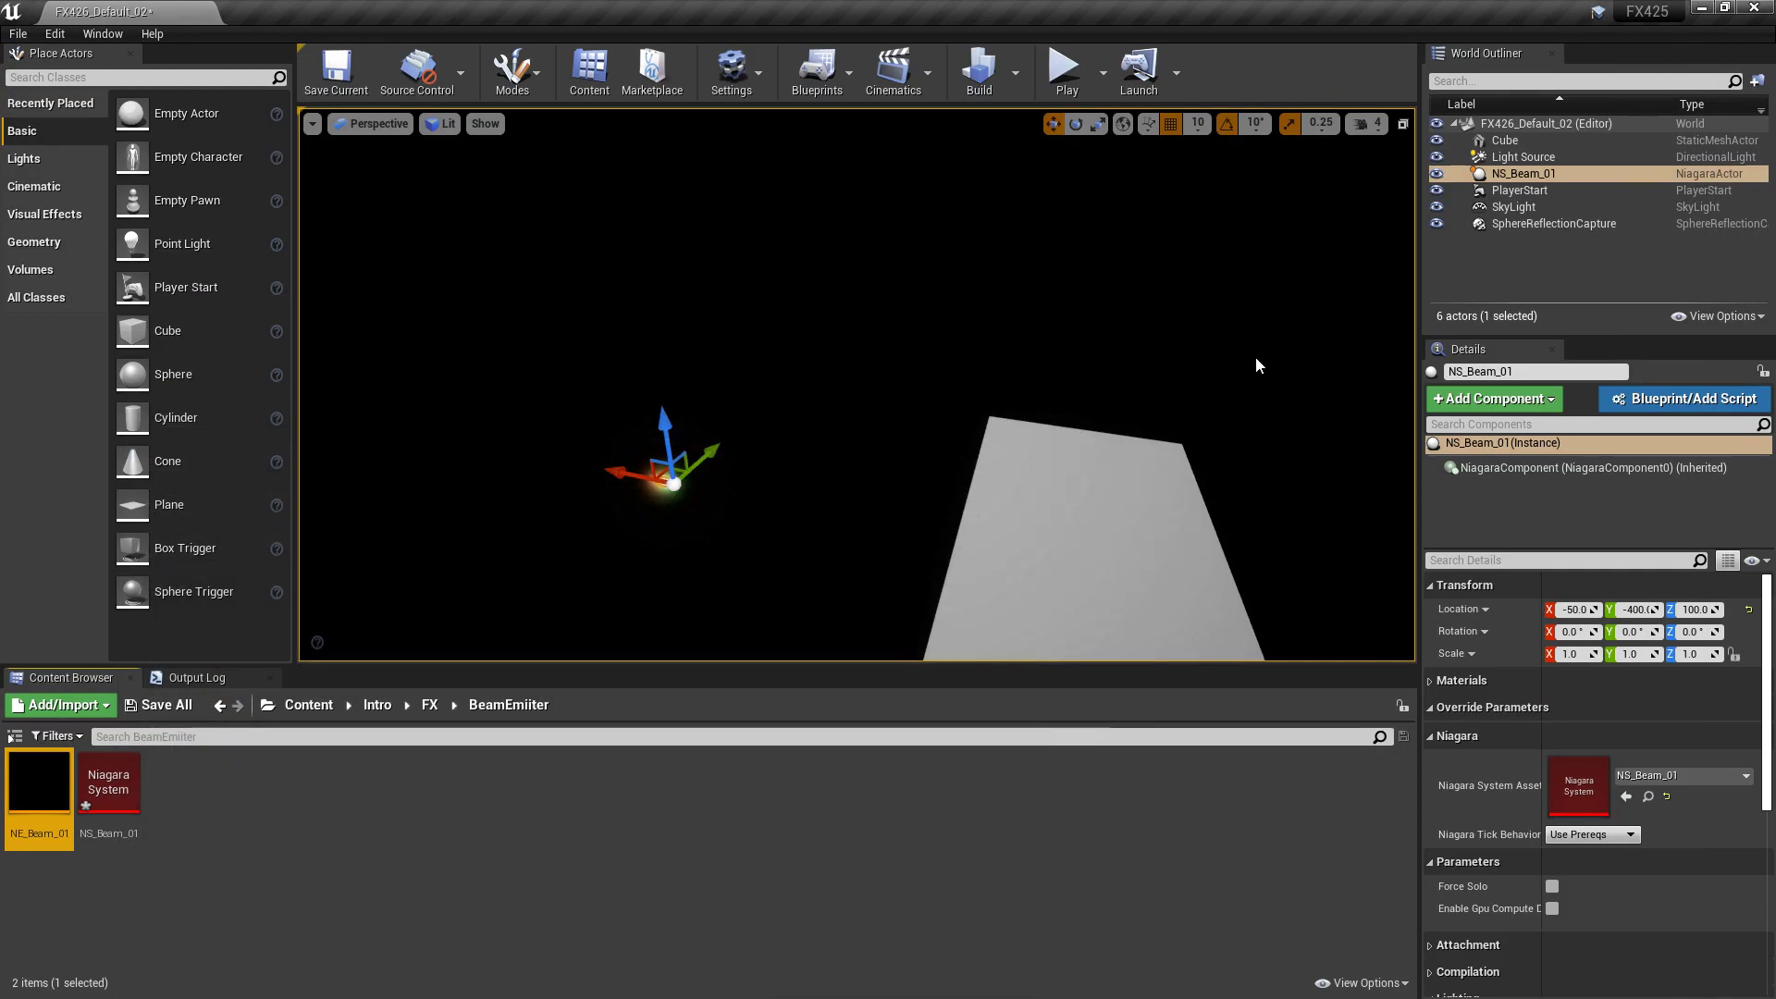
right_drag(1256, 357, 1083, 395)
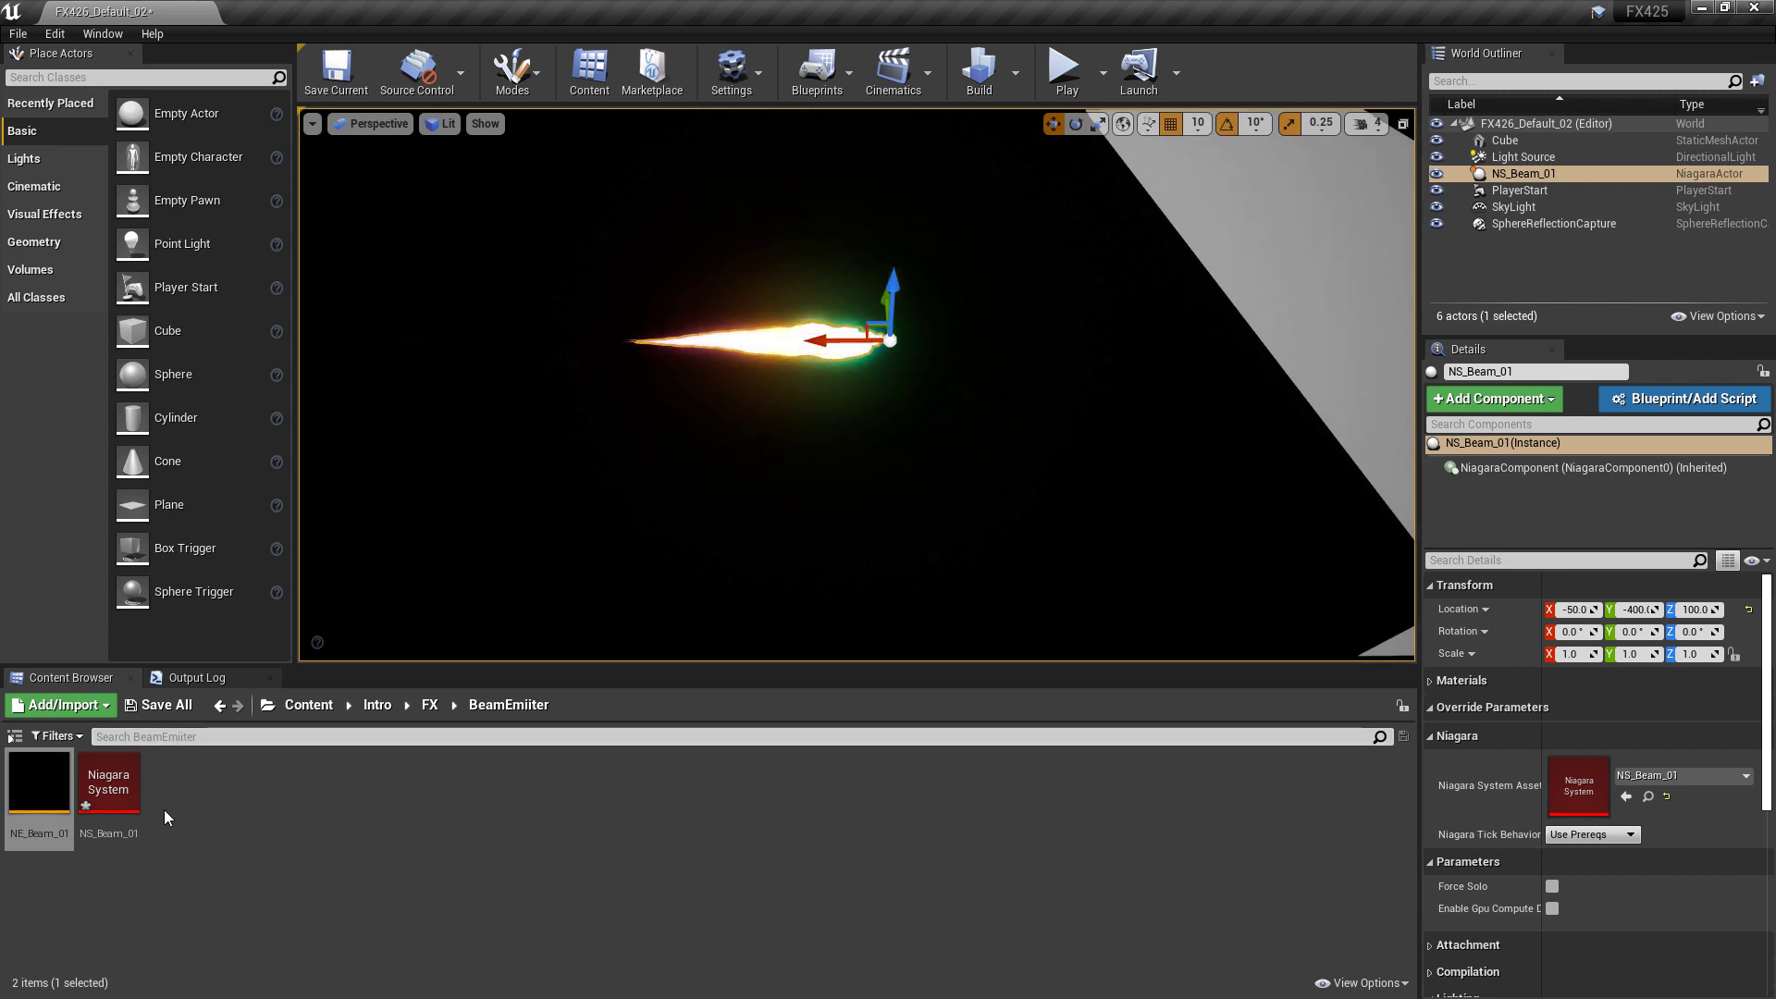
Step: Open NS_Beam_01 and reset Beam Emitter Setup's Beam End to 100, 0, 0
double_click(109, 791)
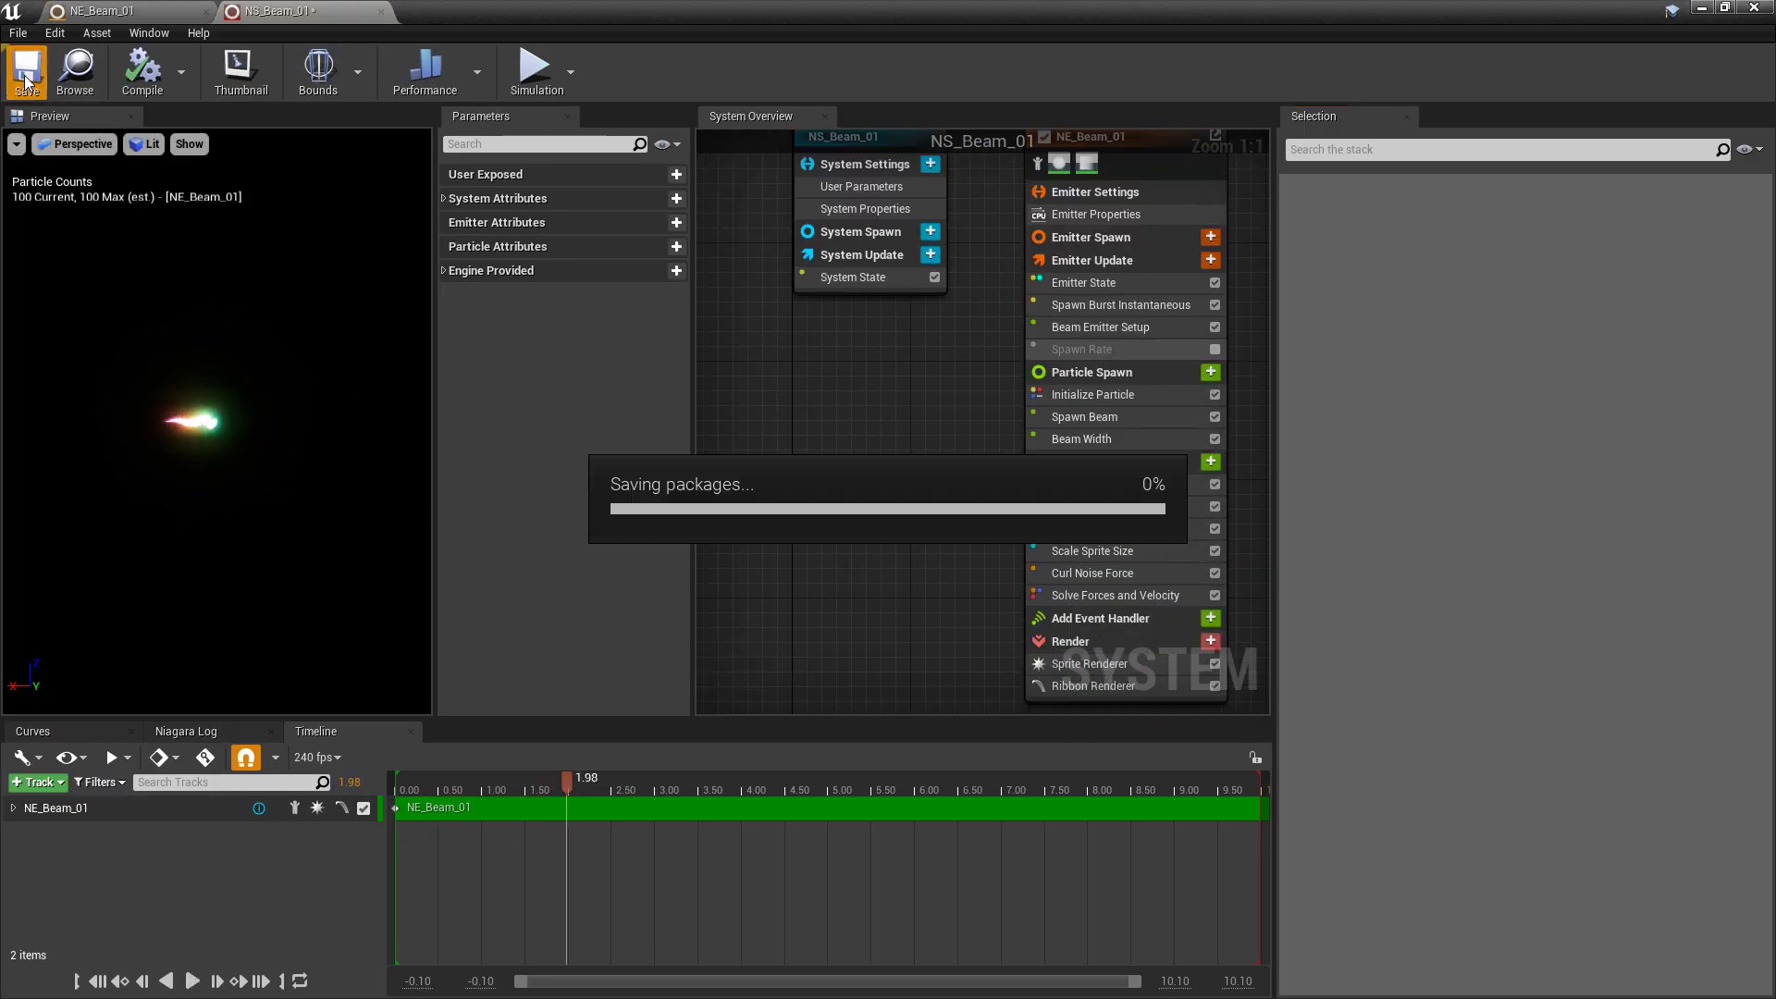
click(1027, 439)
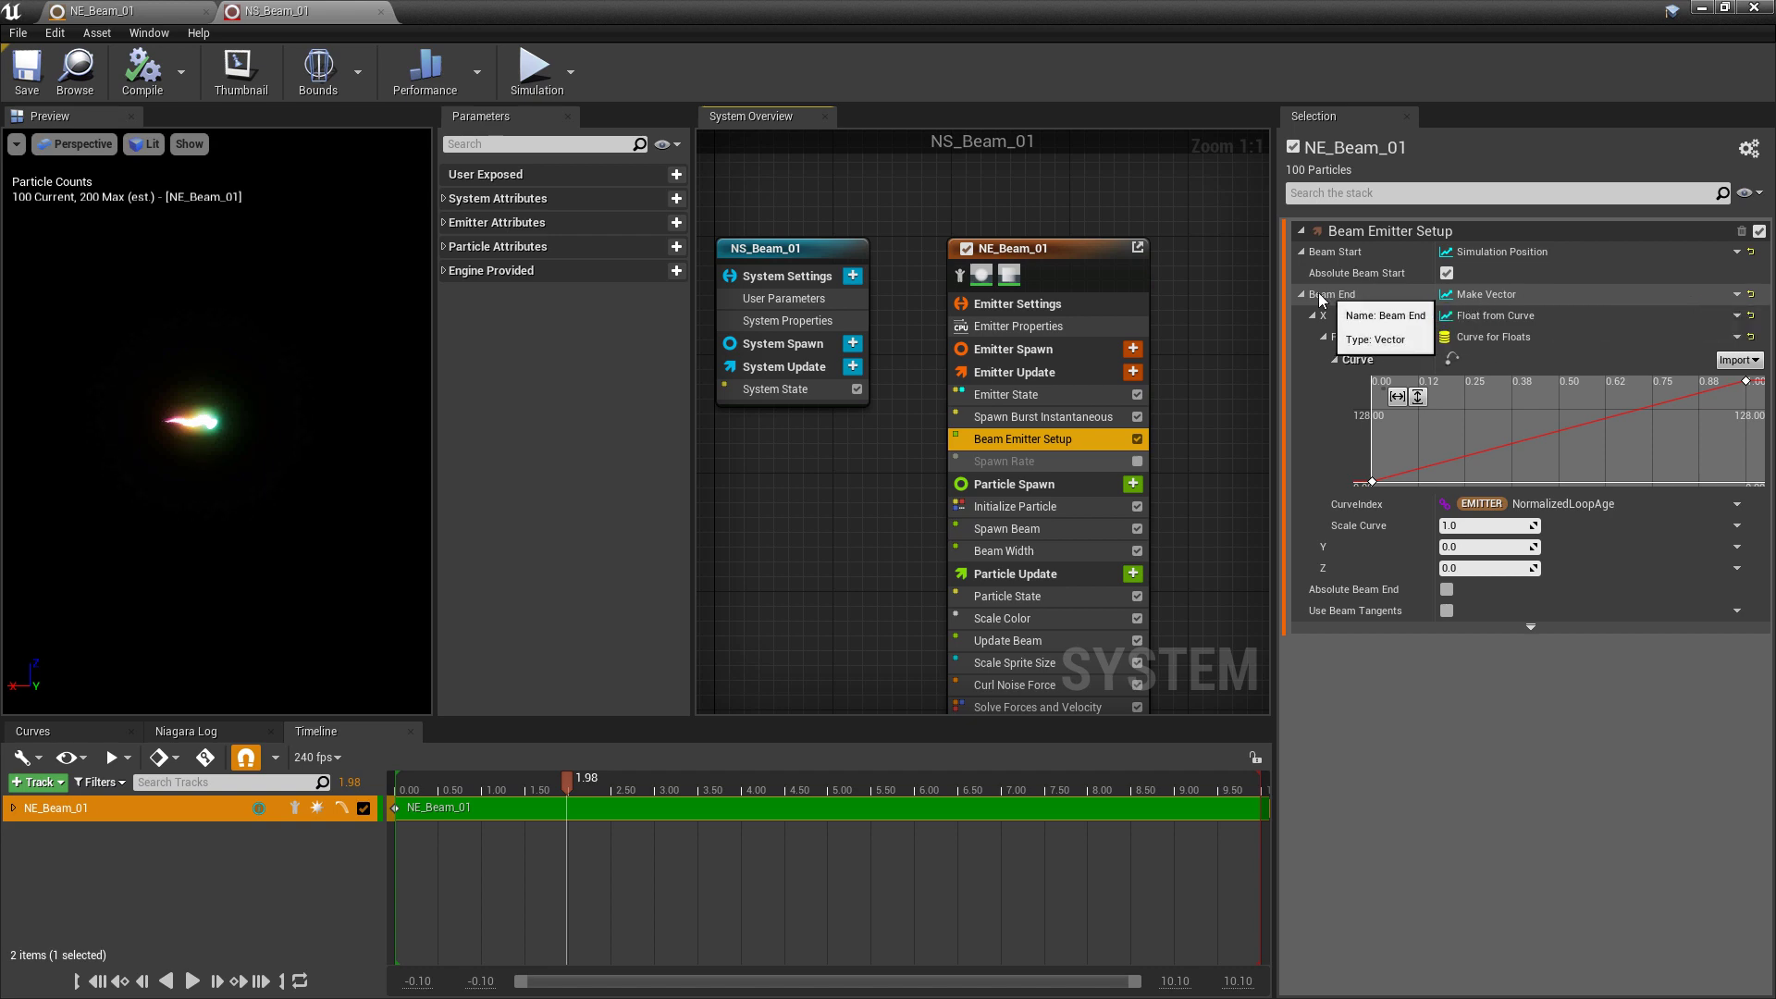
click(1751, 294)
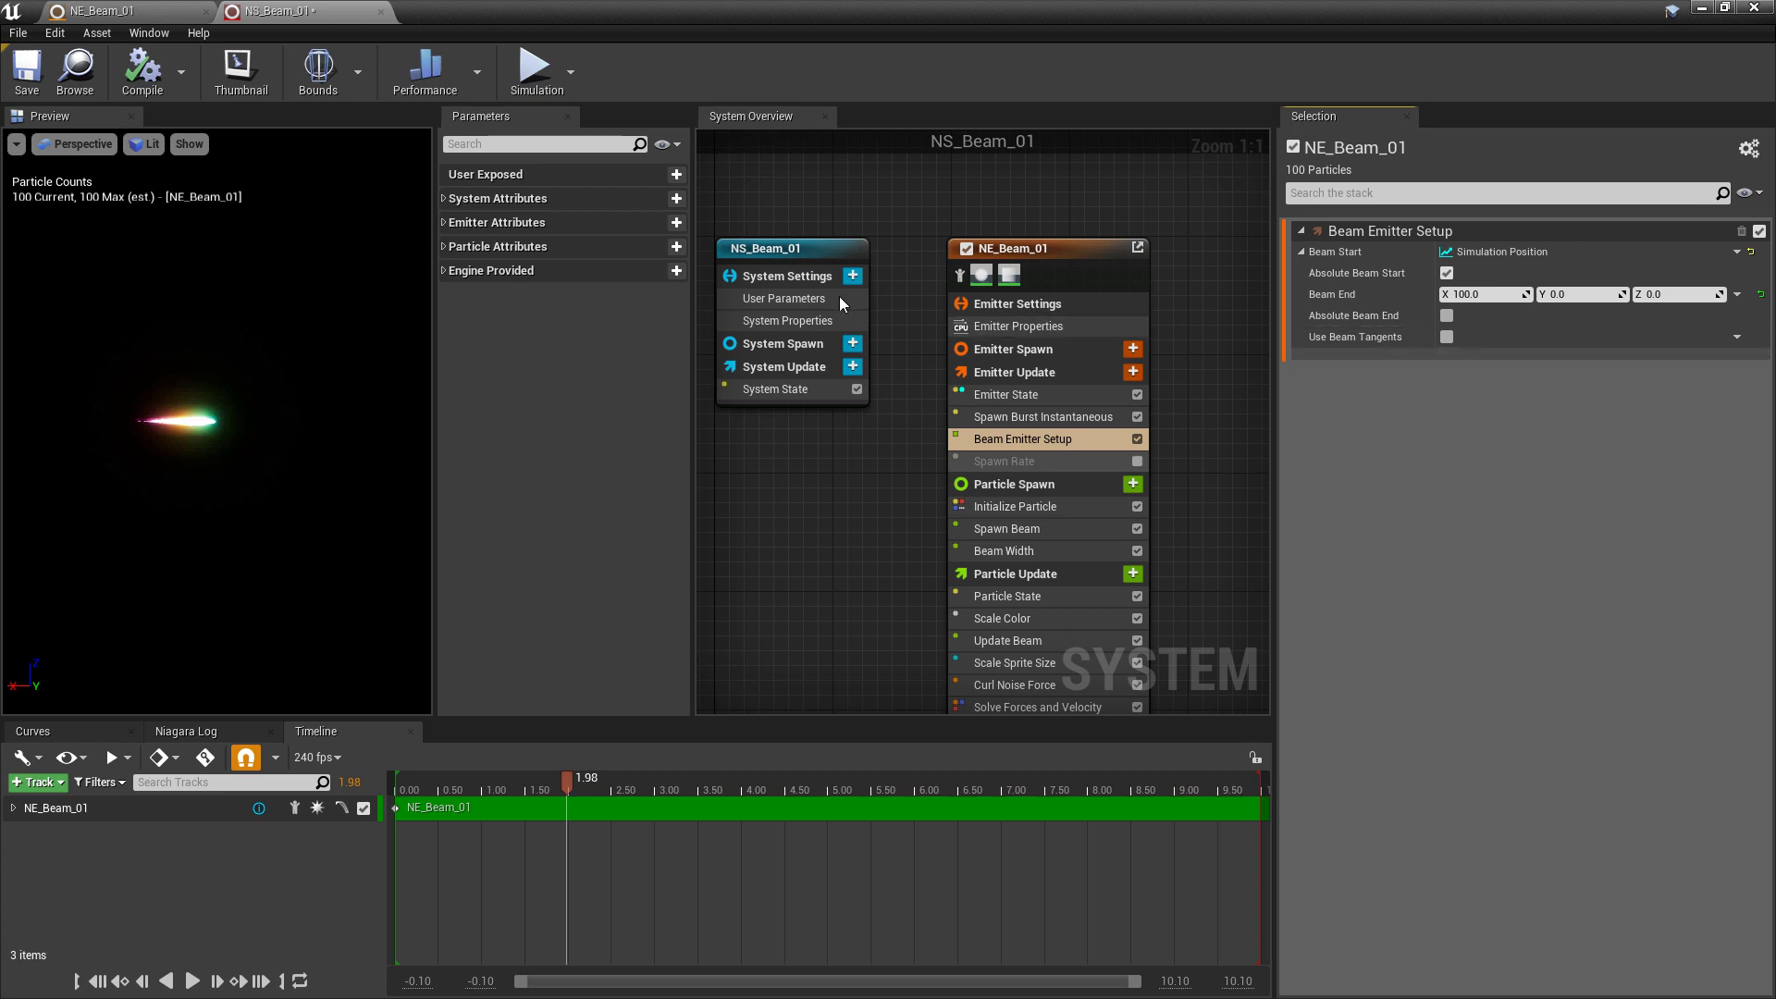
Step: Add a Vector user parameter to NS_Beam_01 and rename it BeamEnd
click(796, 298)
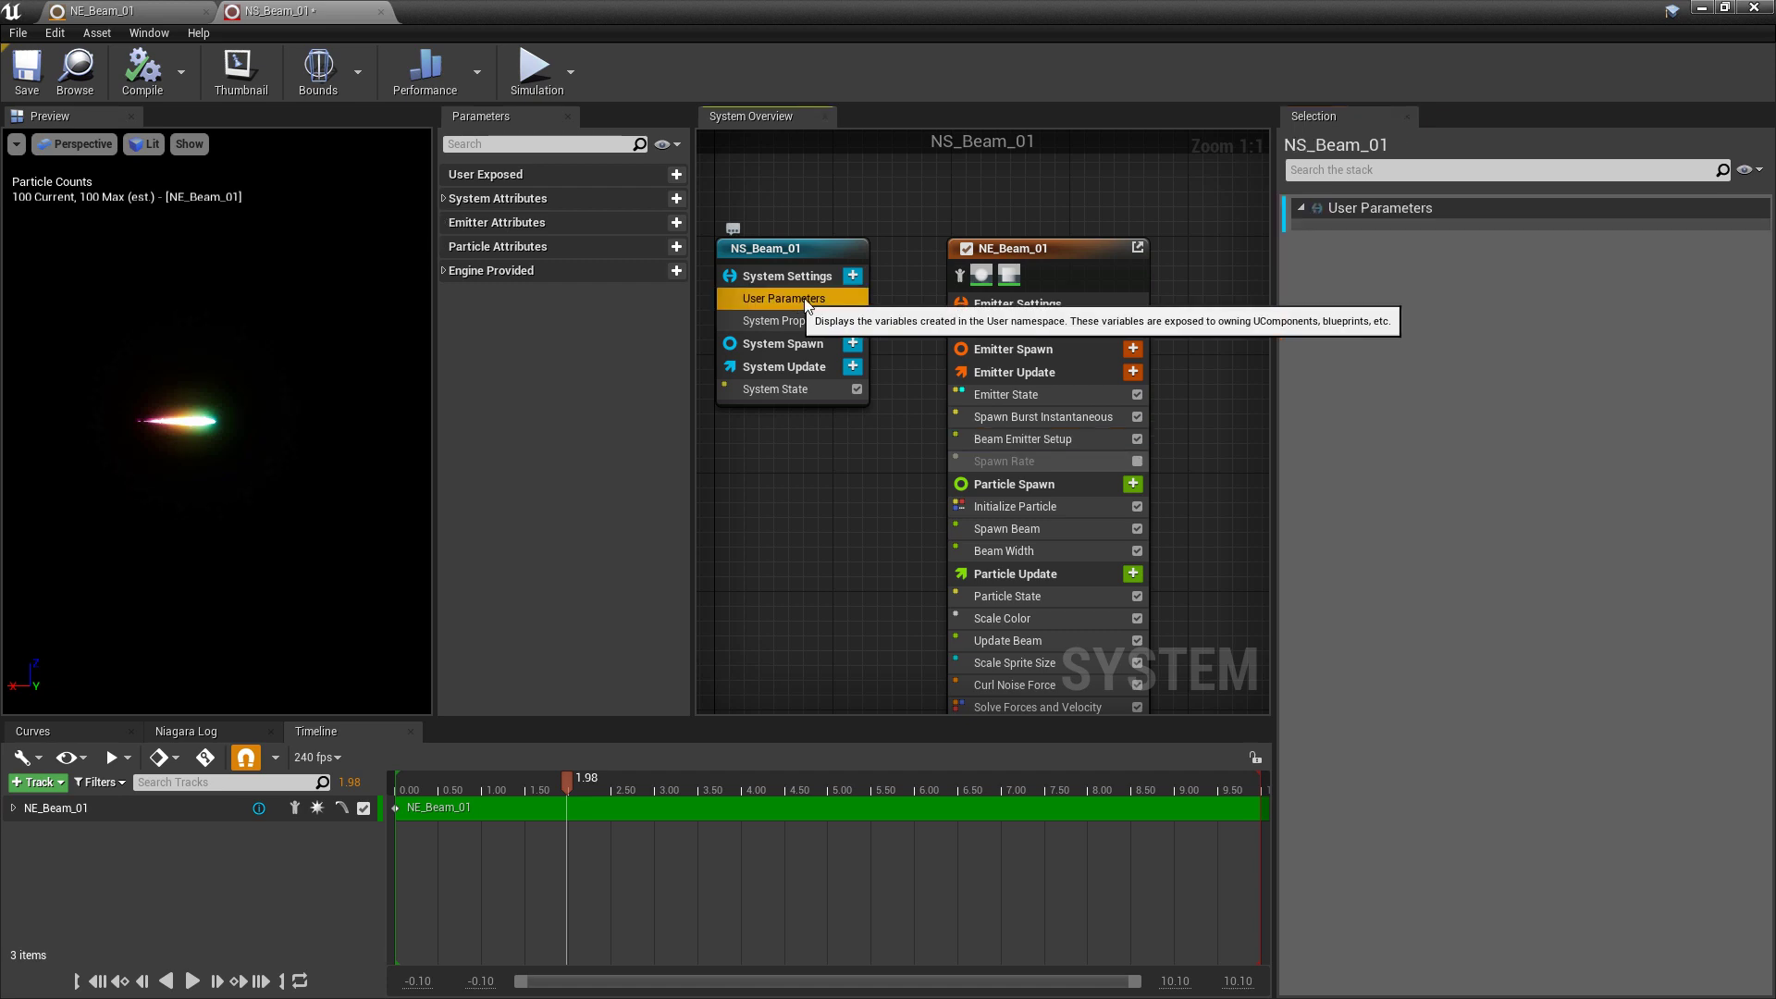
click(853, 277)
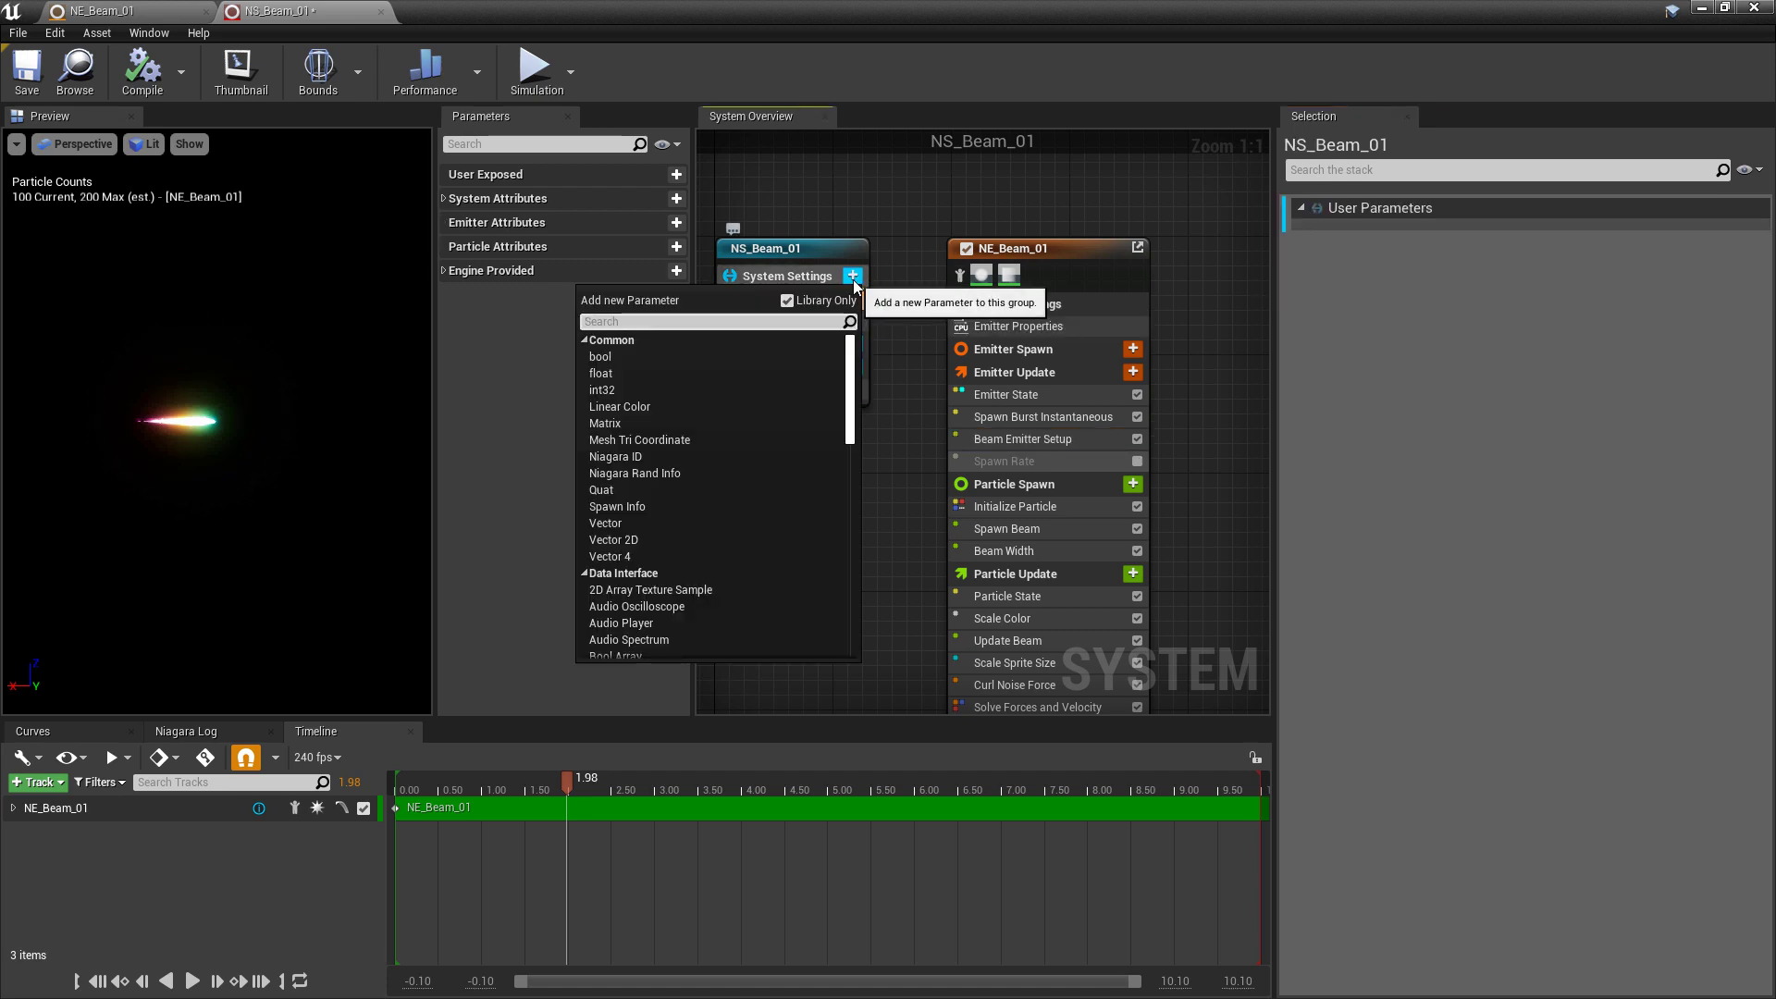
text(vect)
key(Return)
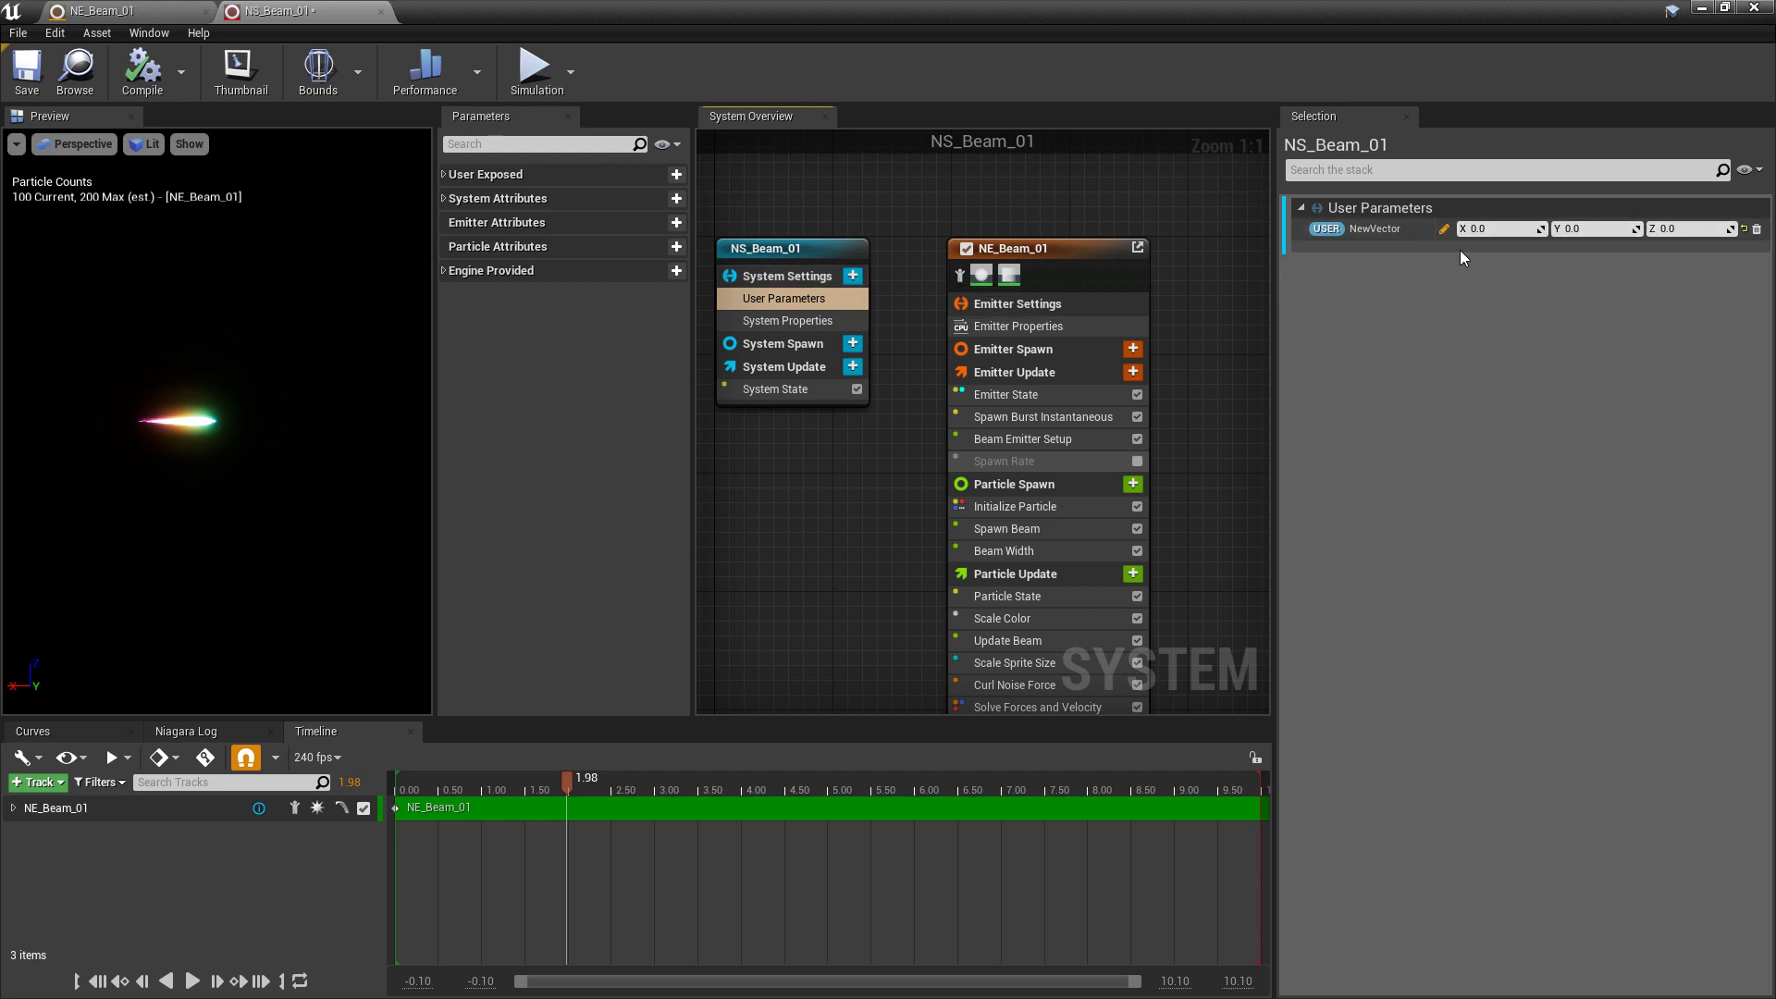
right_click(1370, 236)
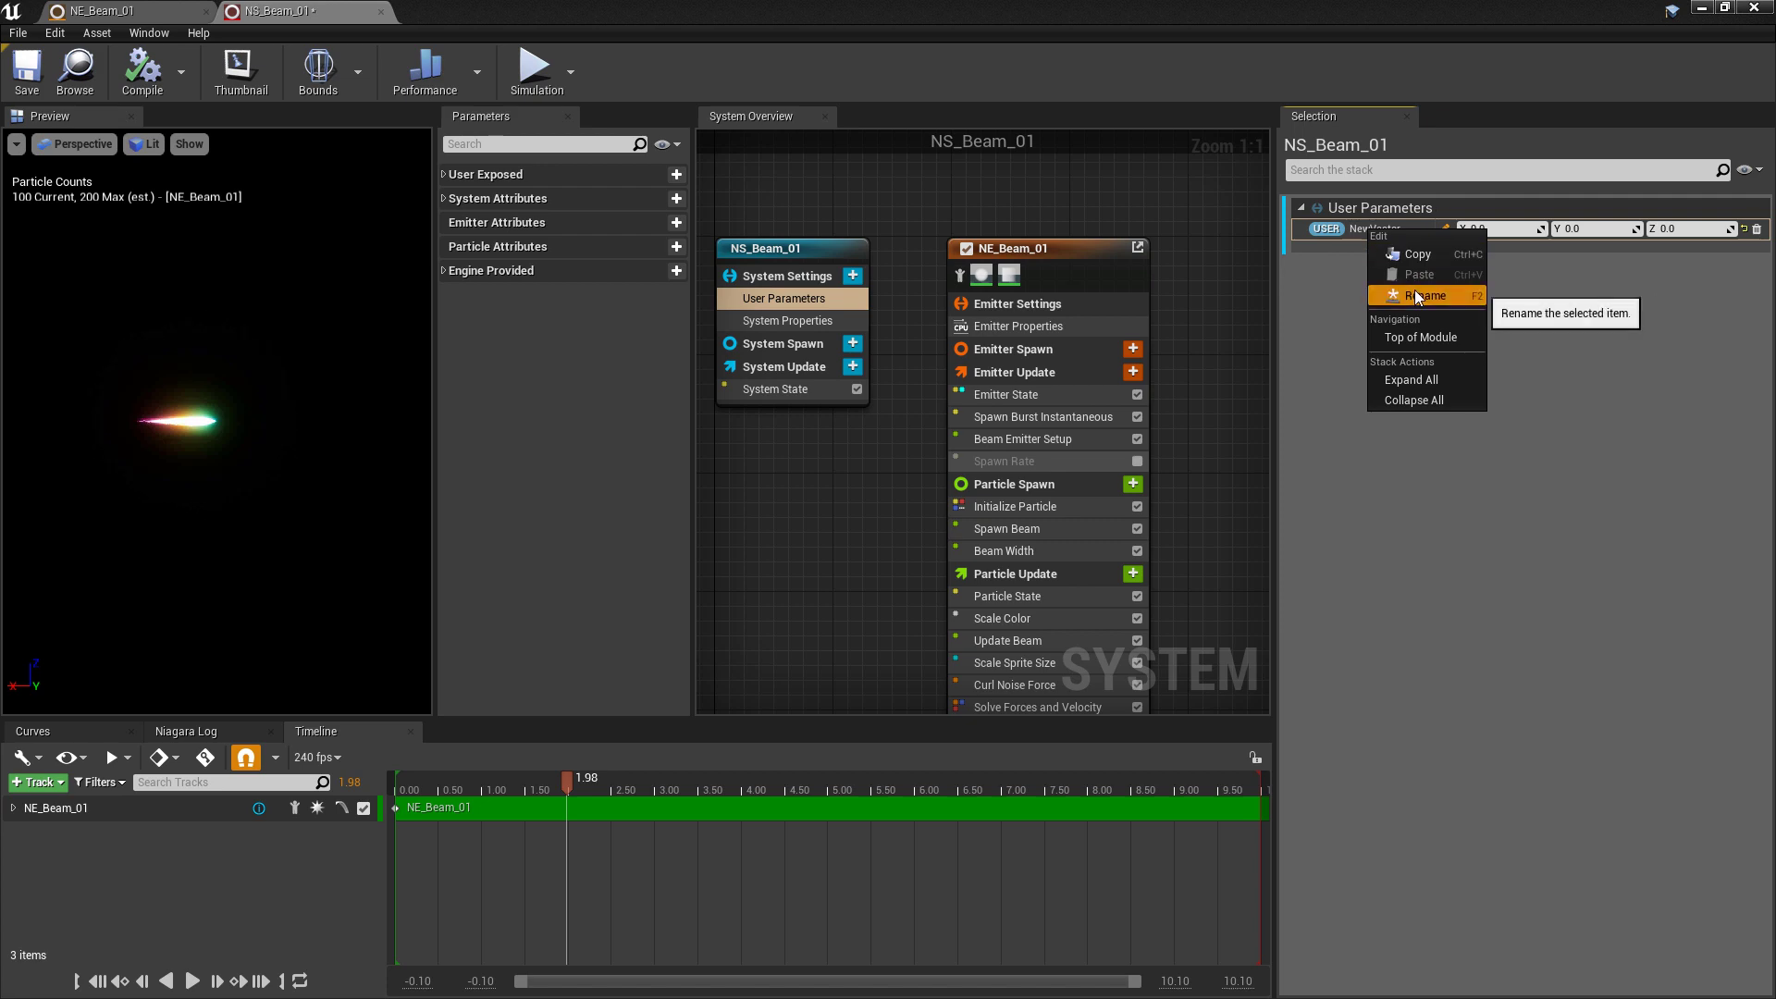
click(1412, 296)
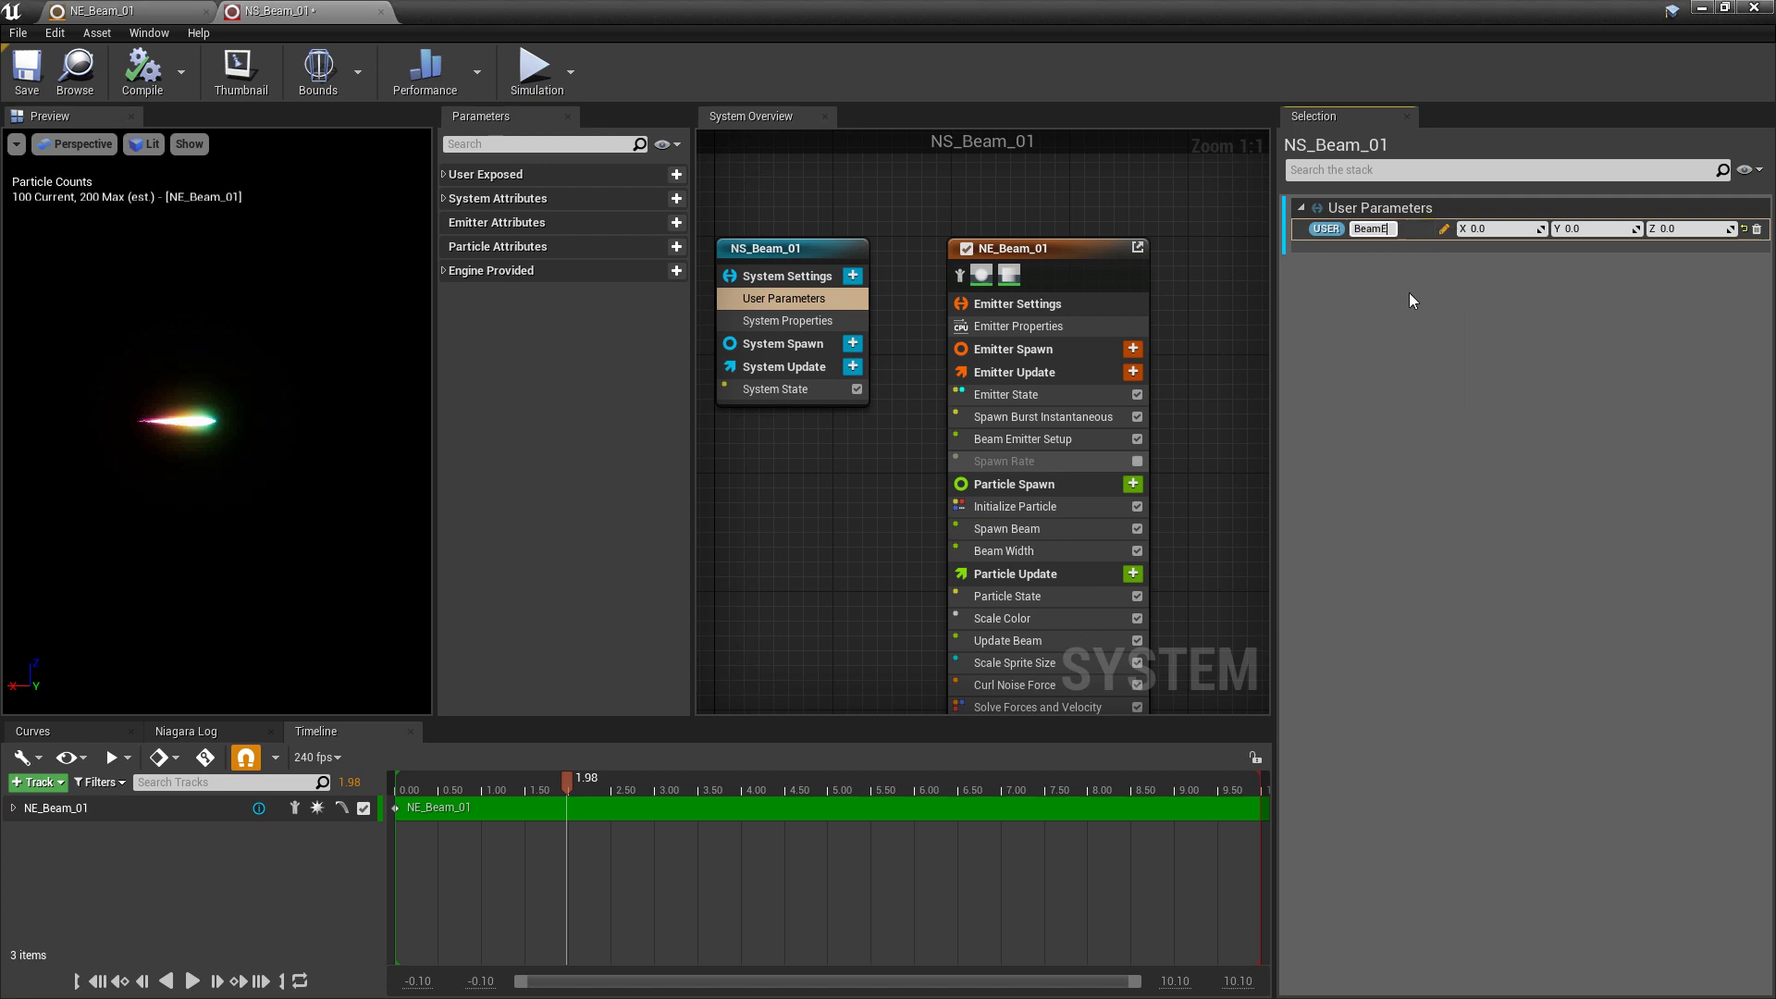
key(Return)
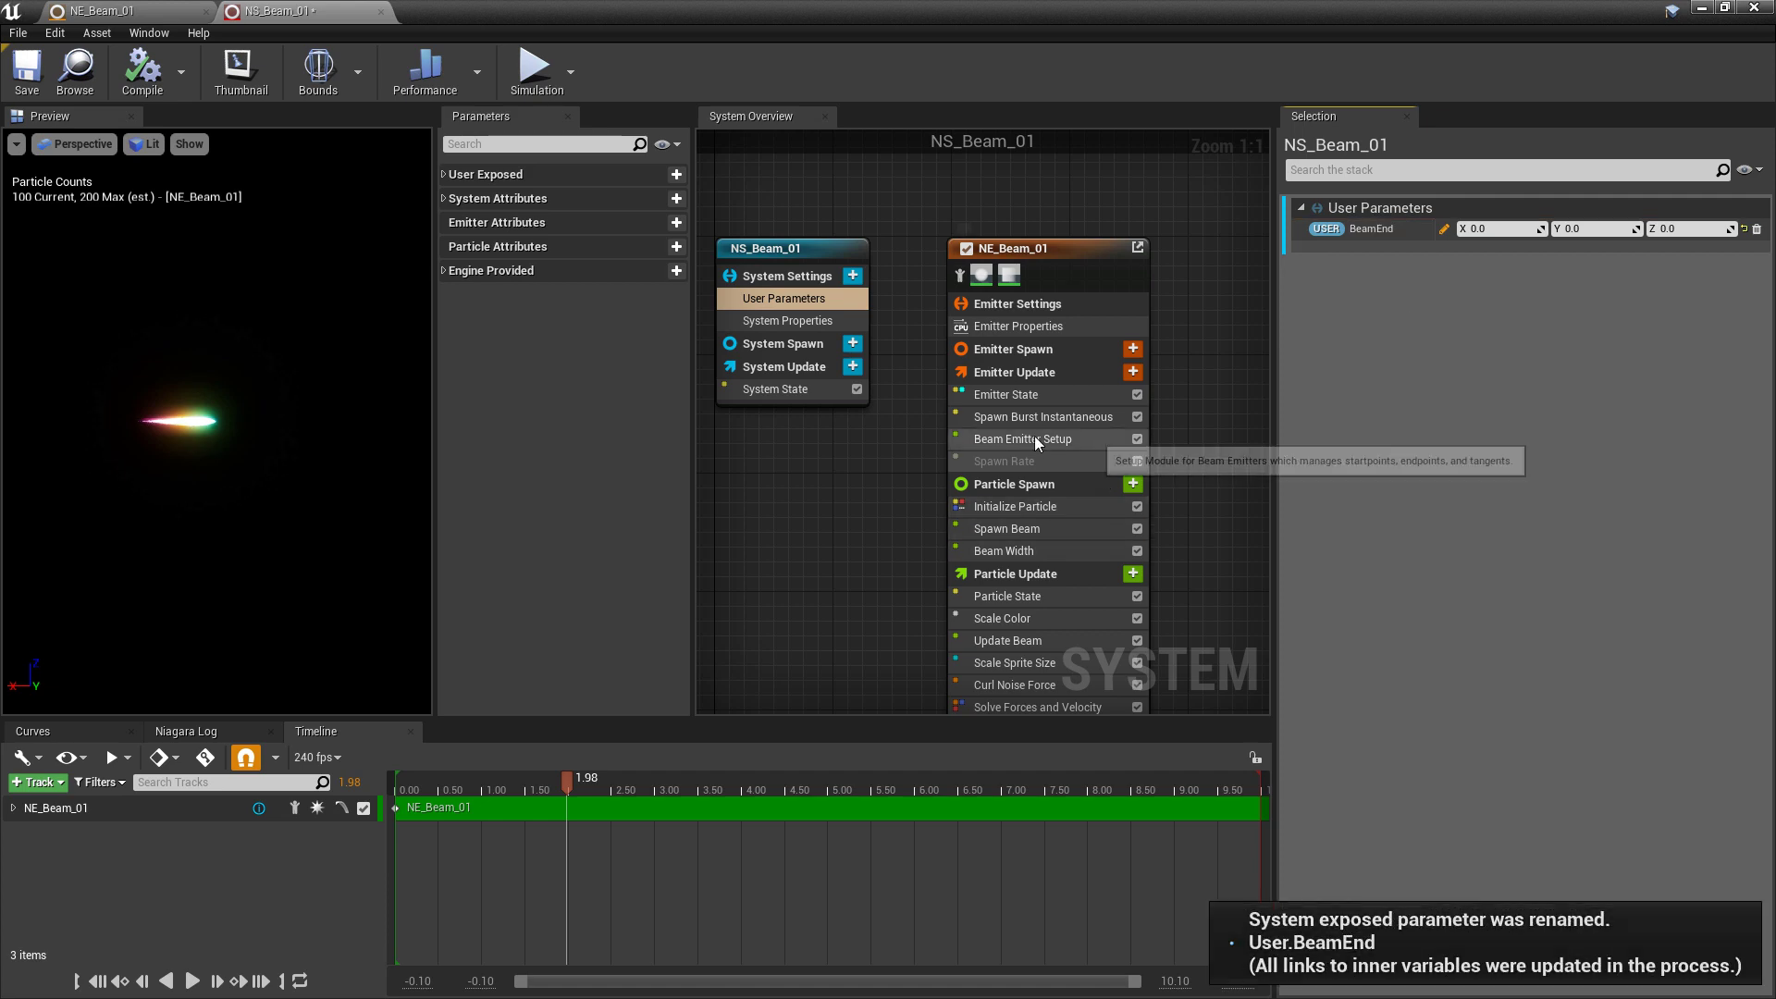
Step: Link Beam Emitter Setup's Beam End to User.BeamEnd and save the system
click(1018, 441)
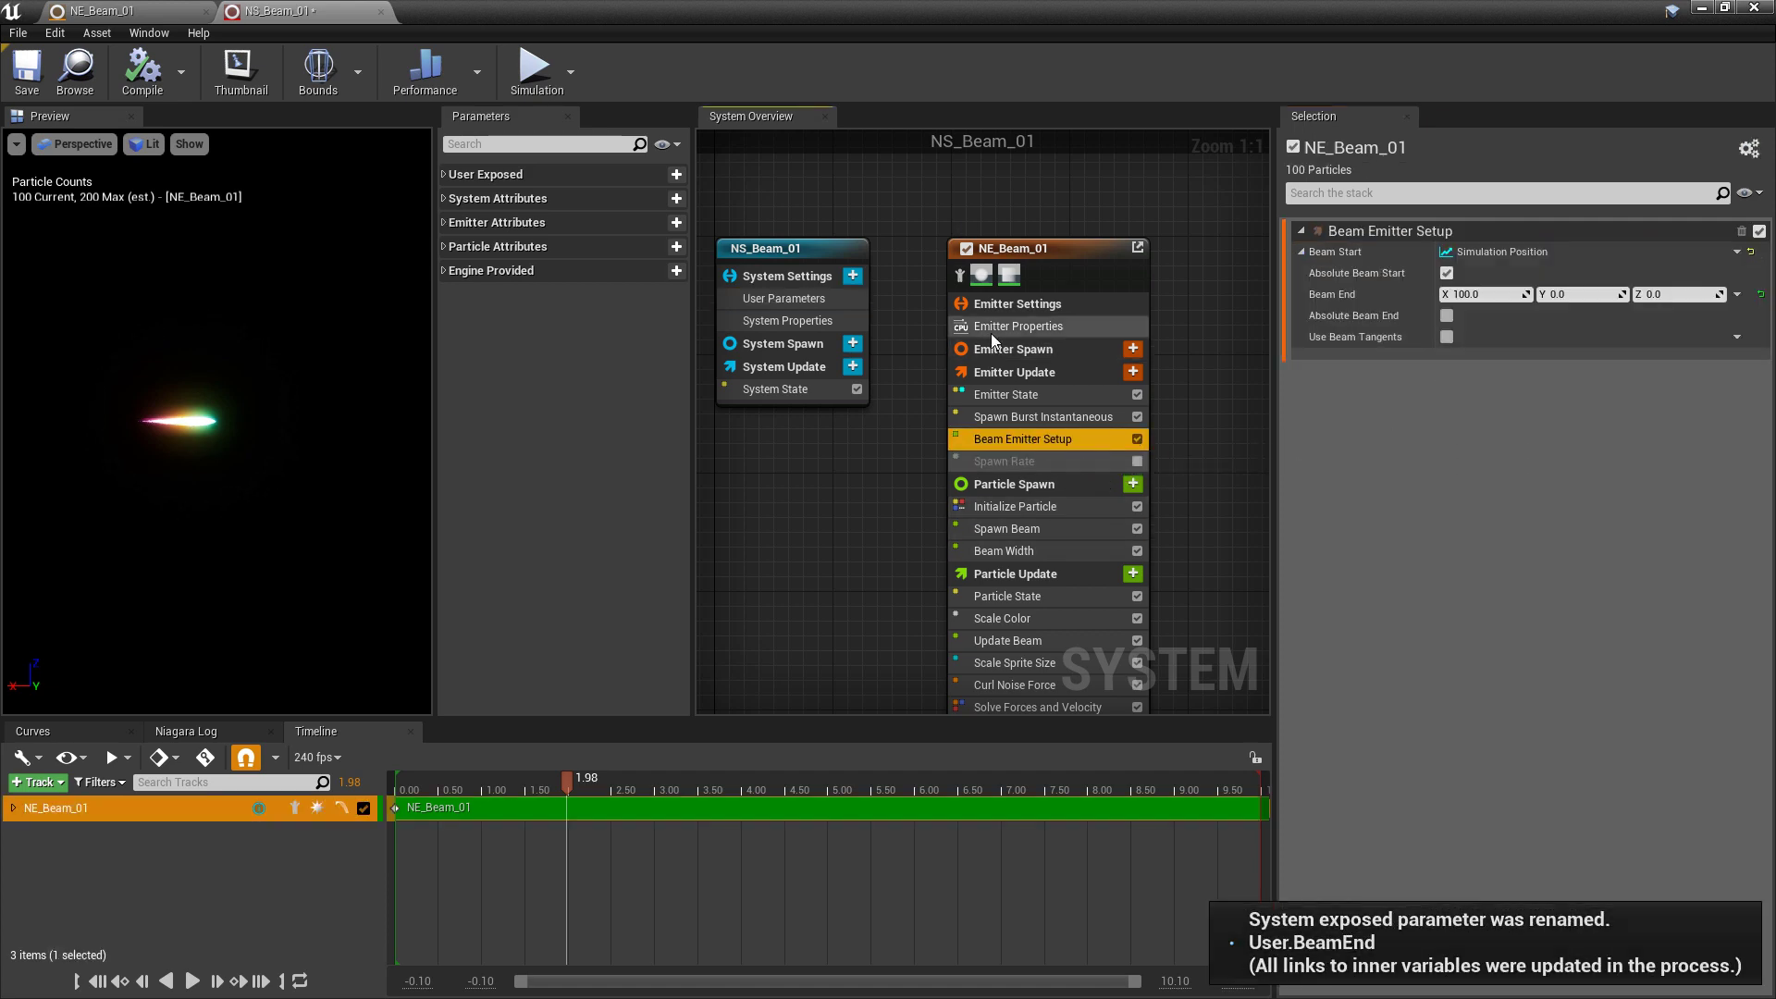
click(1737, 294)
text(b)
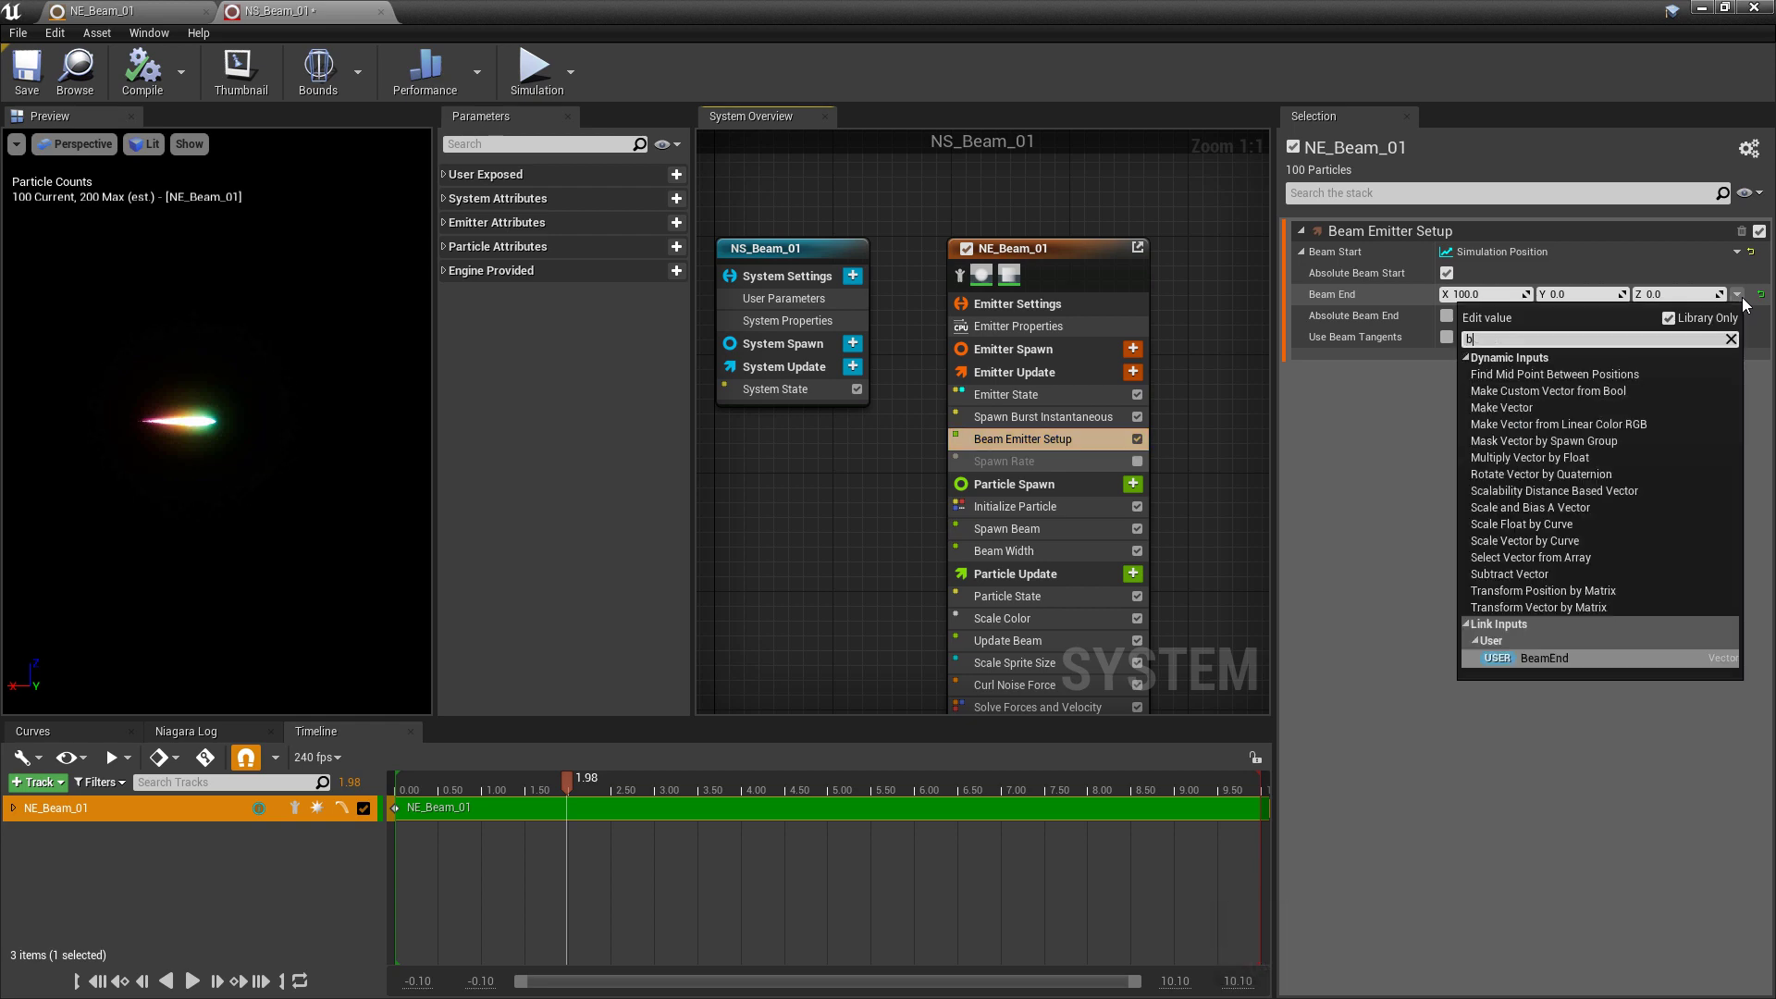
text(eam)
key(Return)
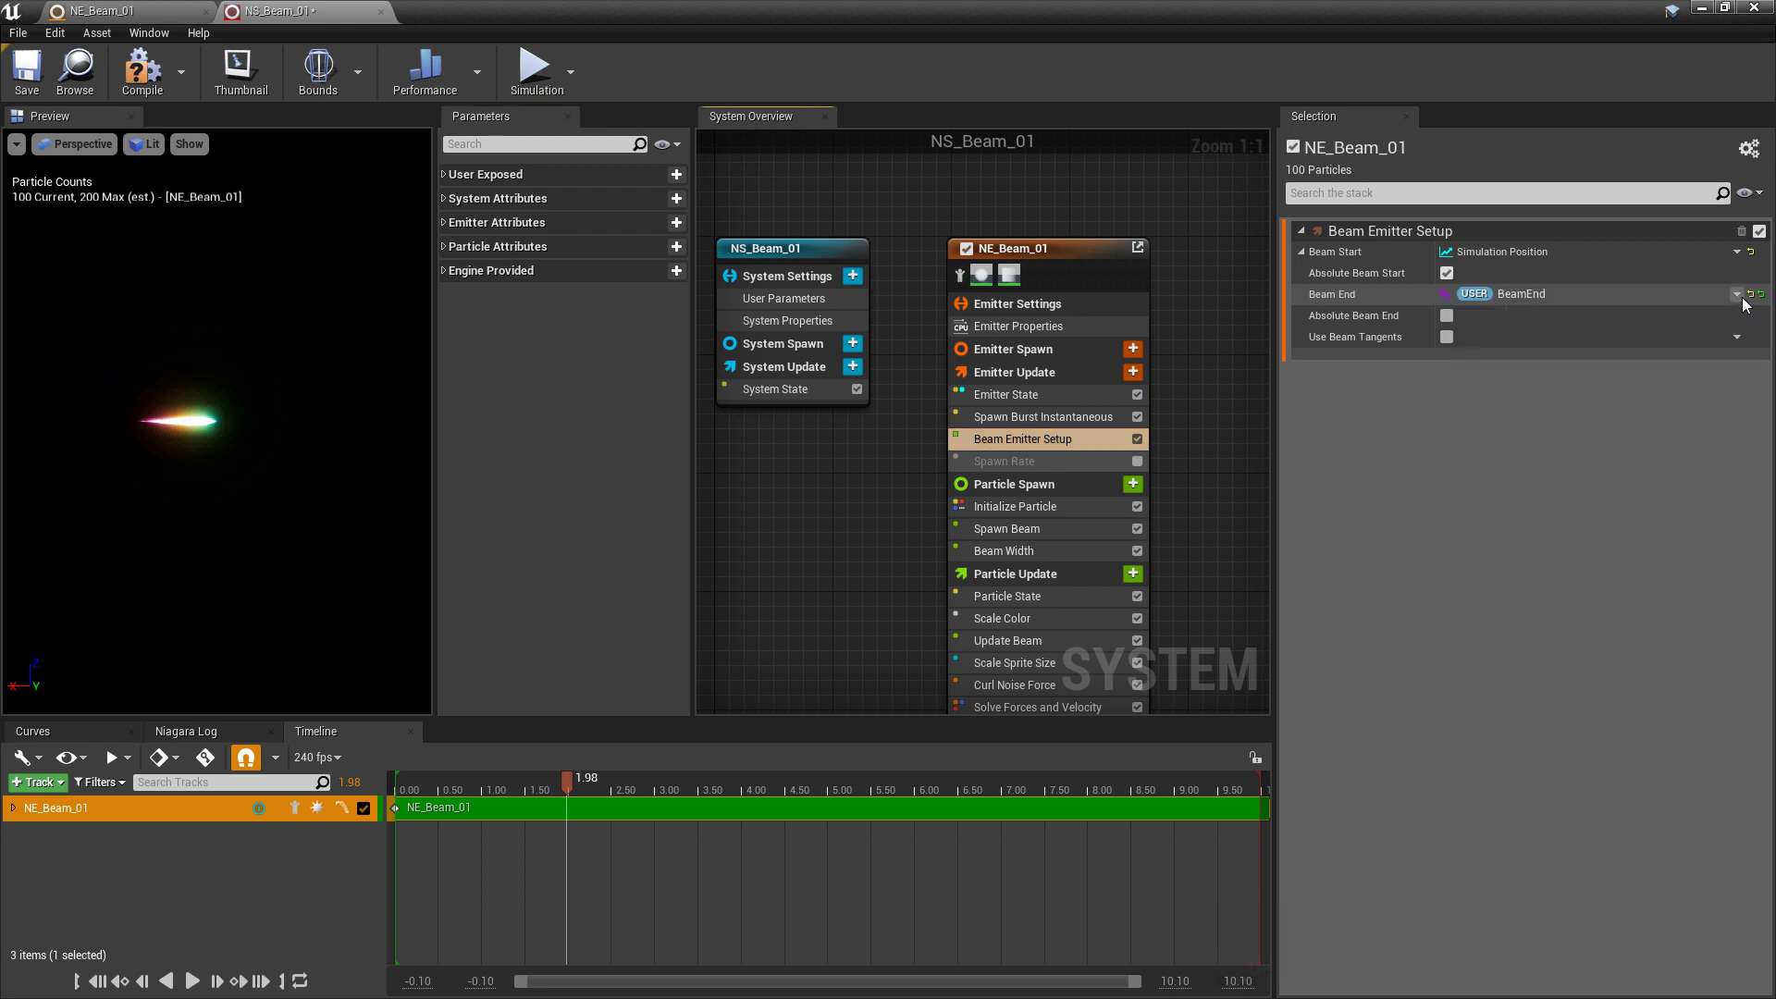
click(27, 78)
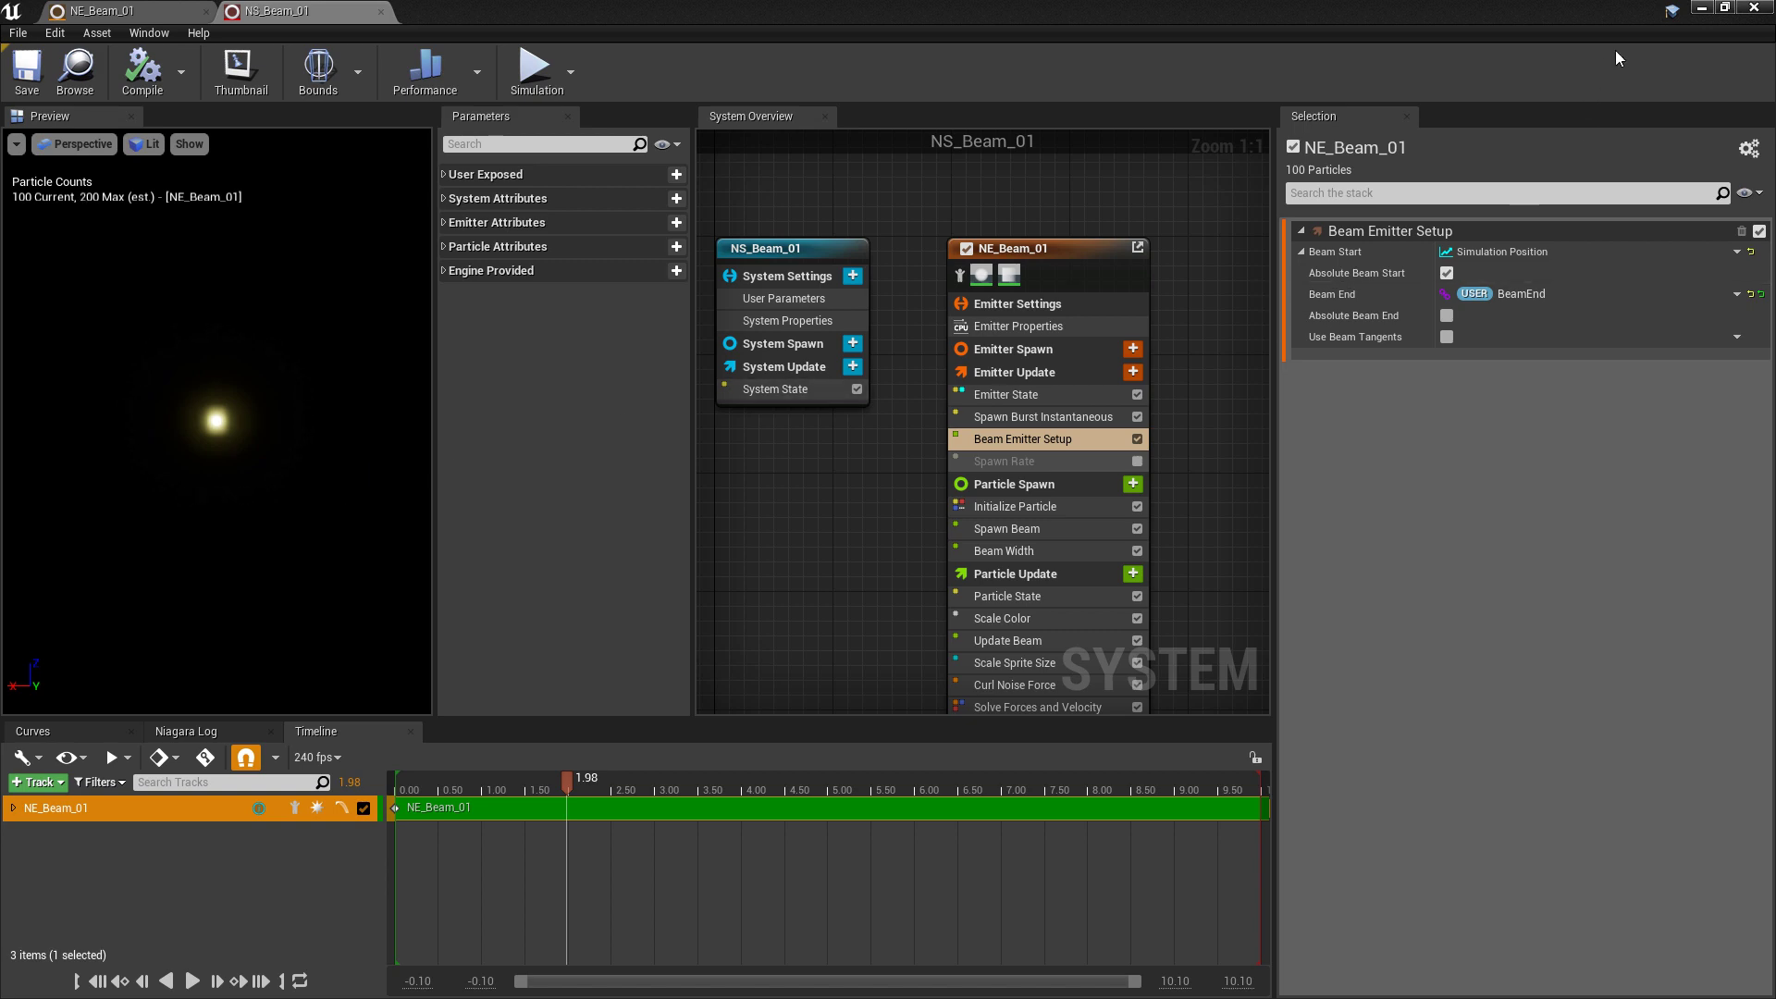
Step: Back in the level editor, create an Actor Blueprint named BP_Beam_01 in the BeamEmitter folder
click(1702, 10)
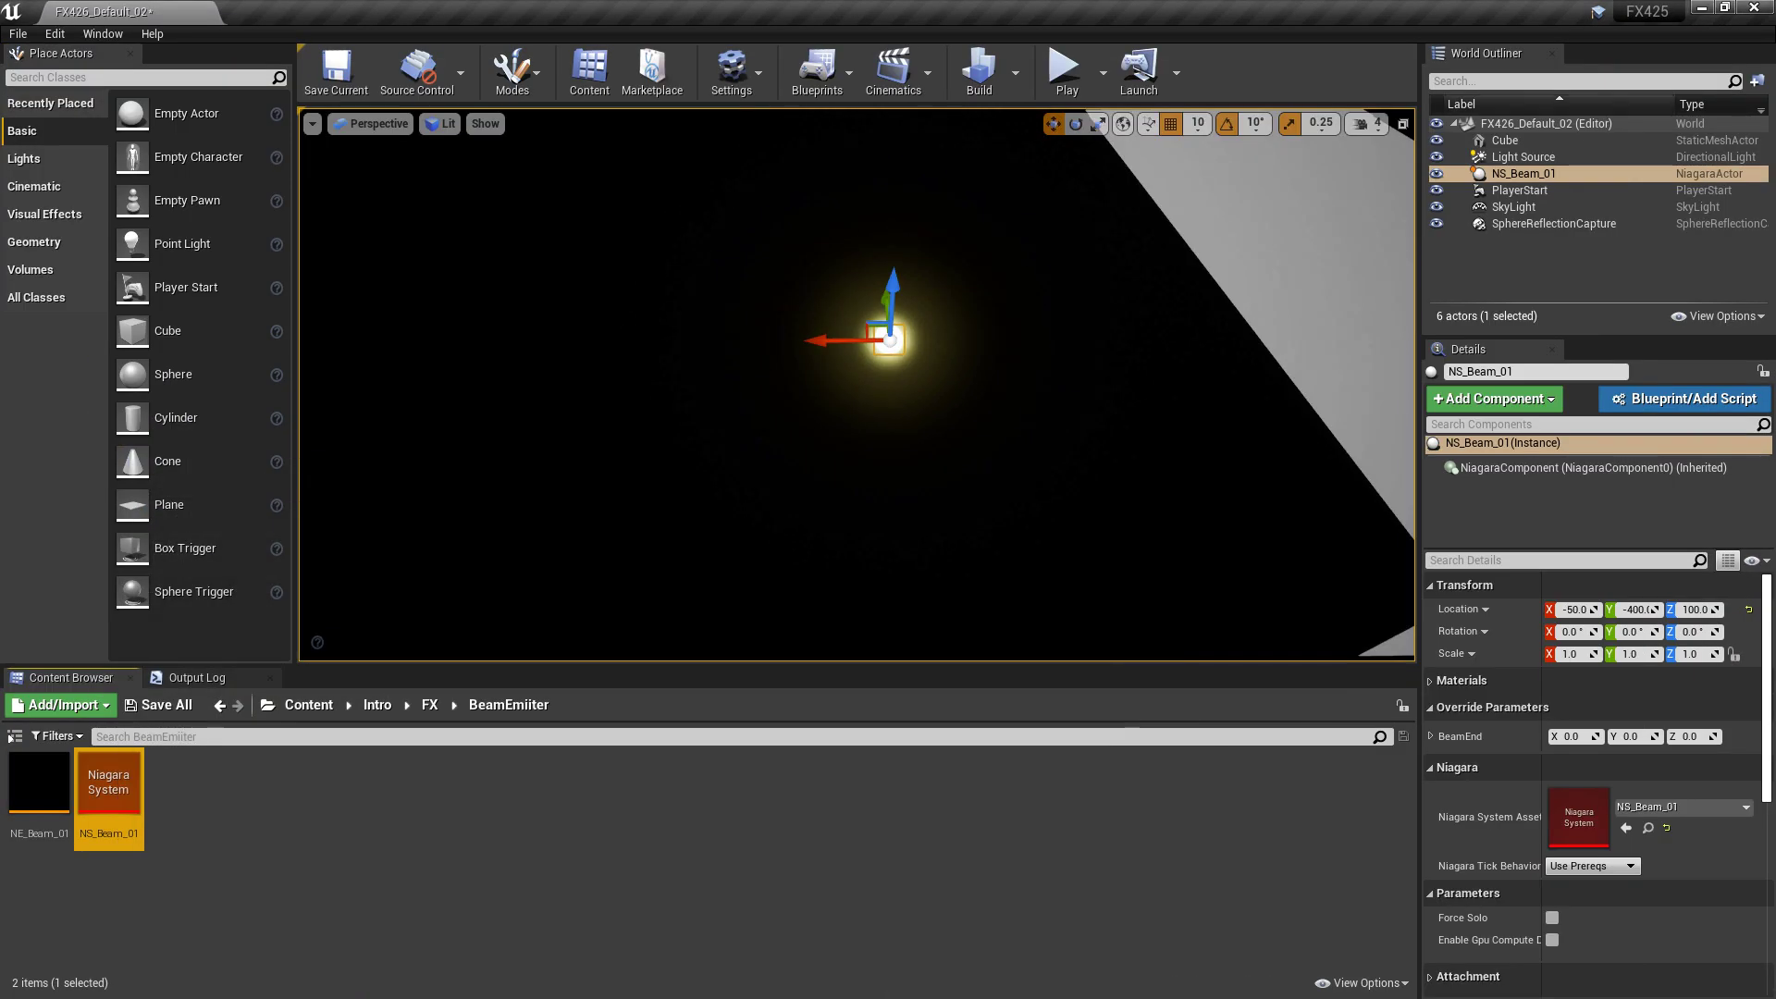
right_click(198, 832)
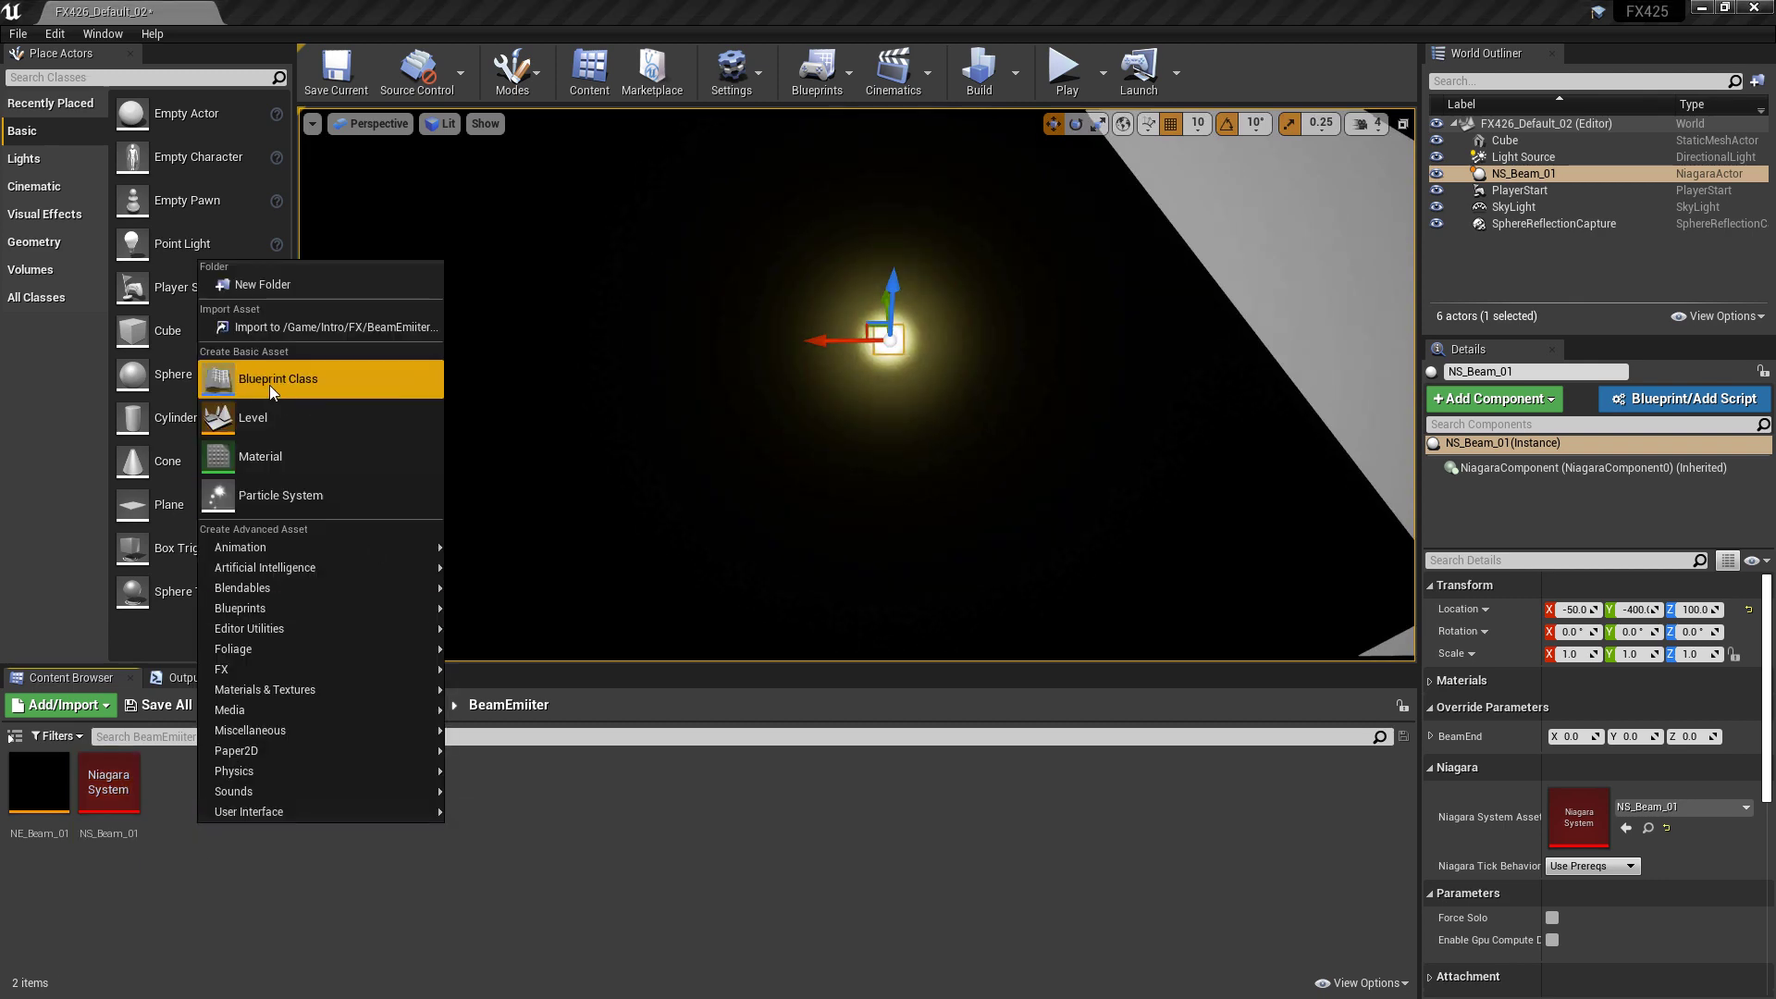
click(319, 387)
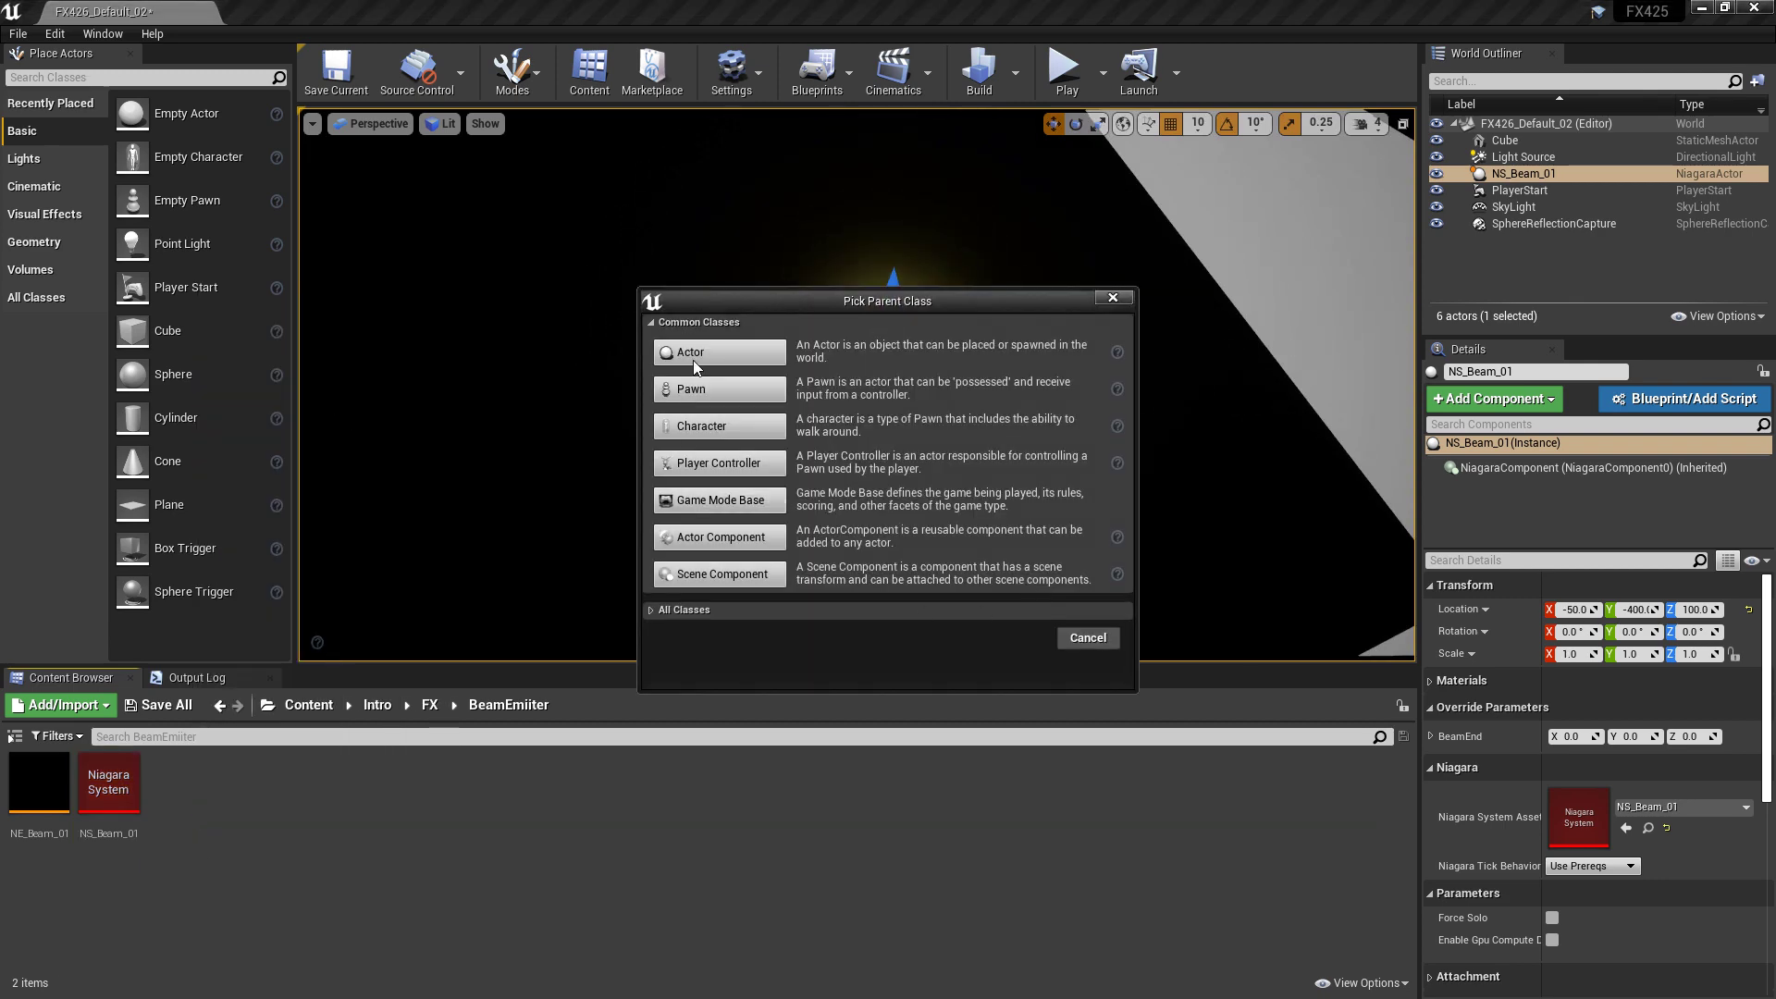
click(723, 352)
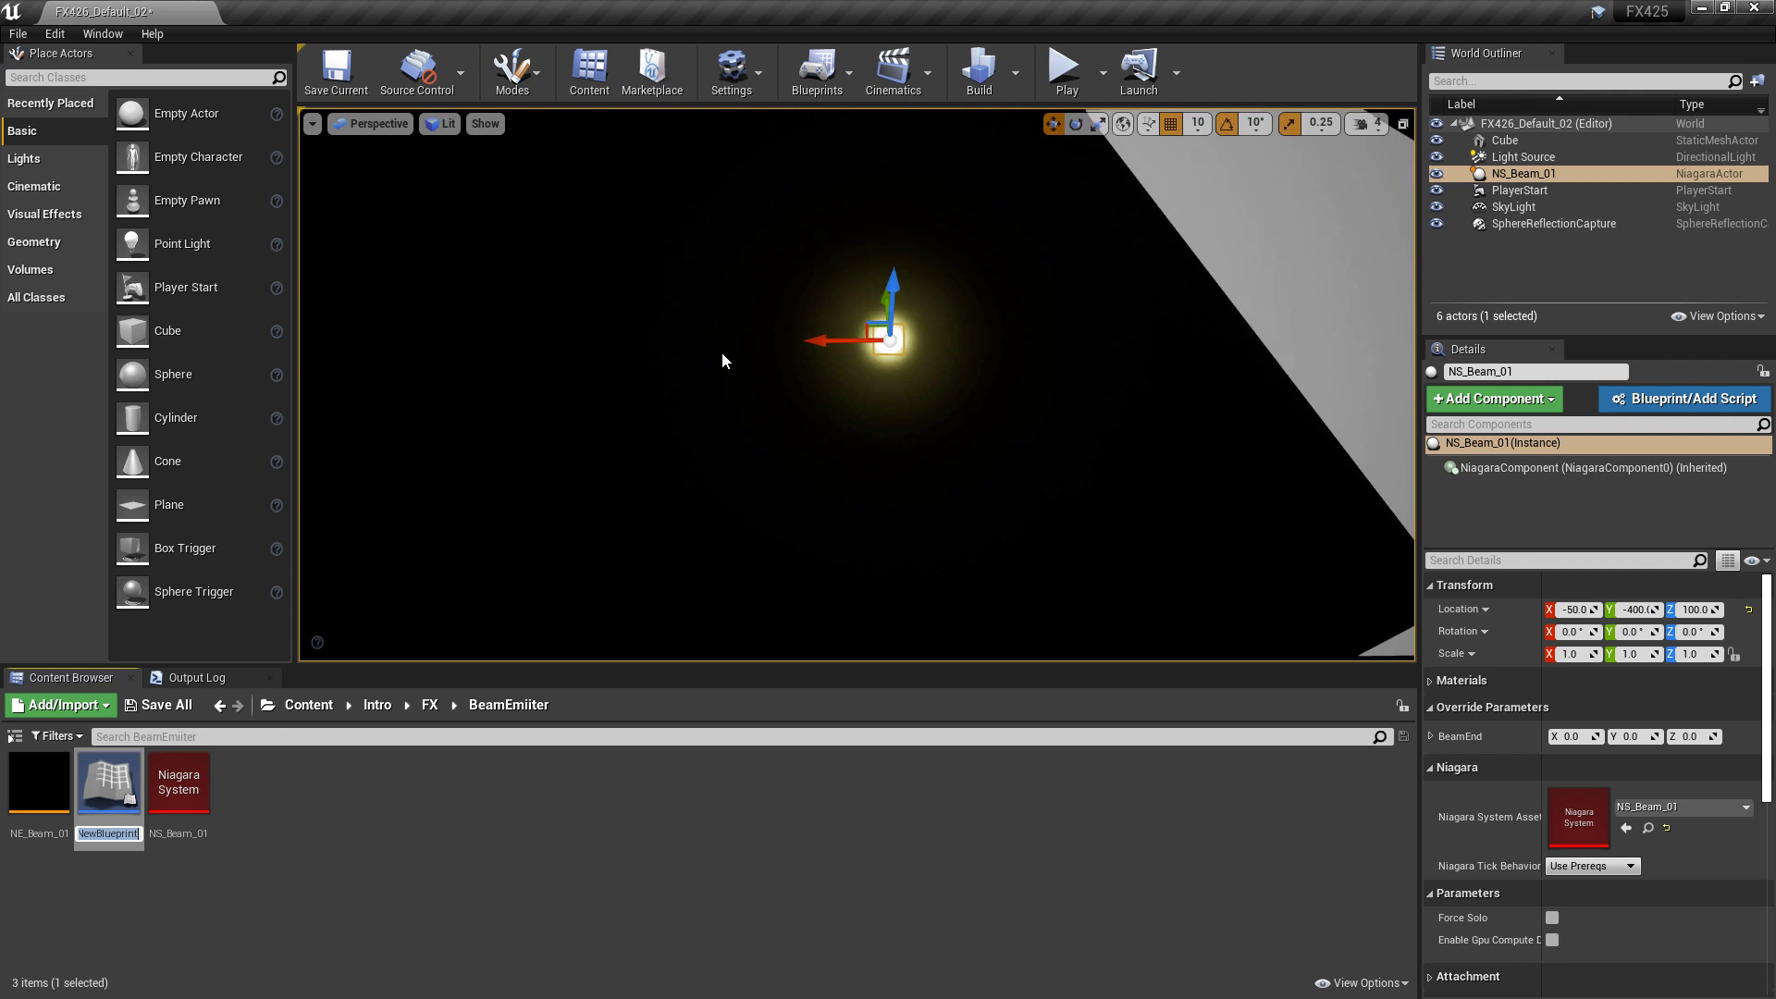
text(BP_)
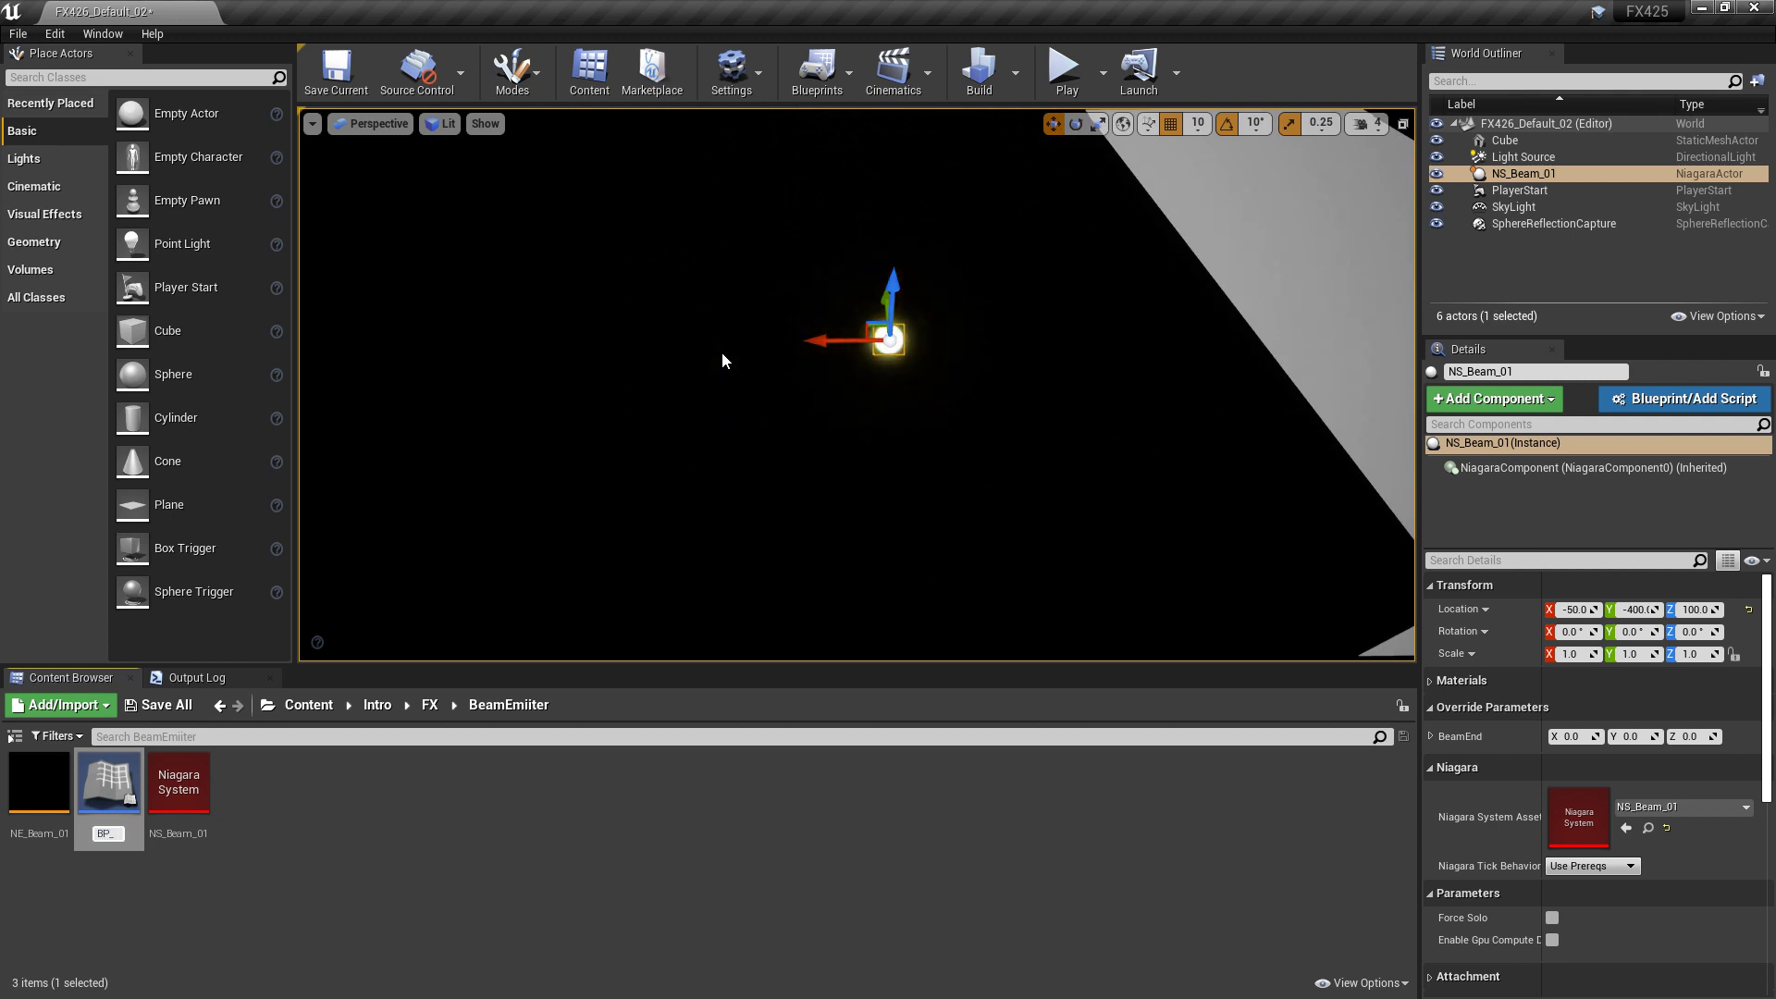
text(Beam)
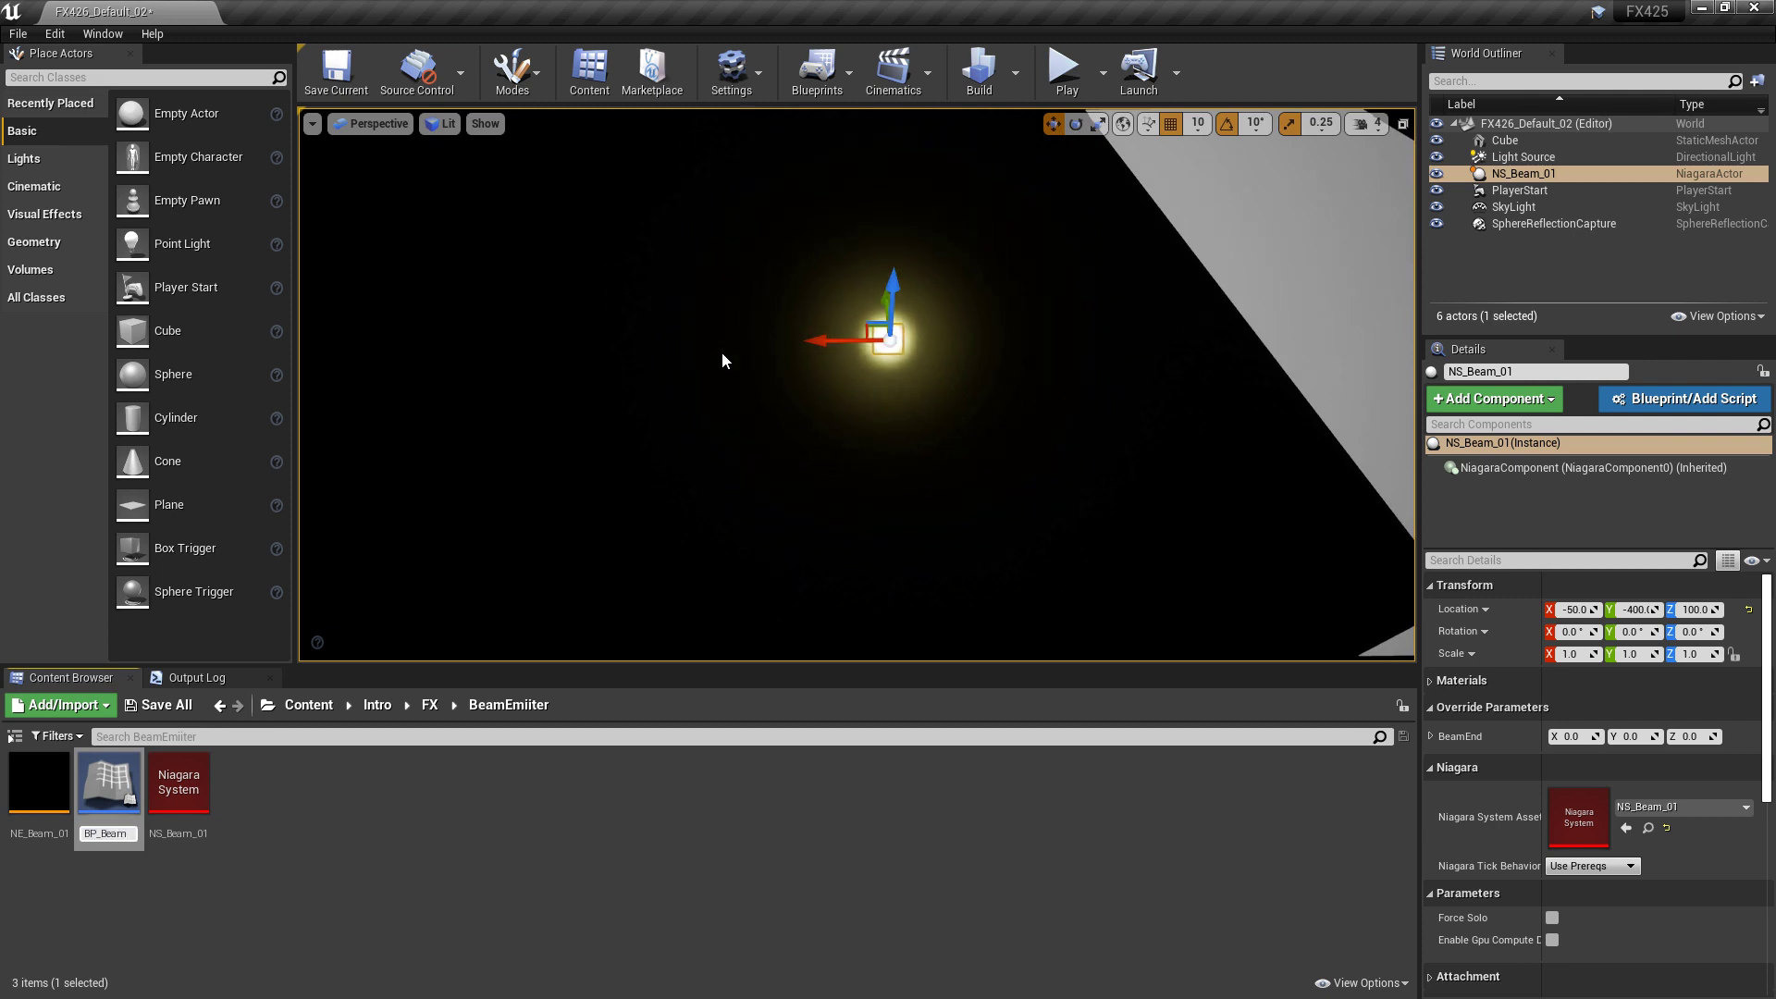
text(_01)
key(Return)
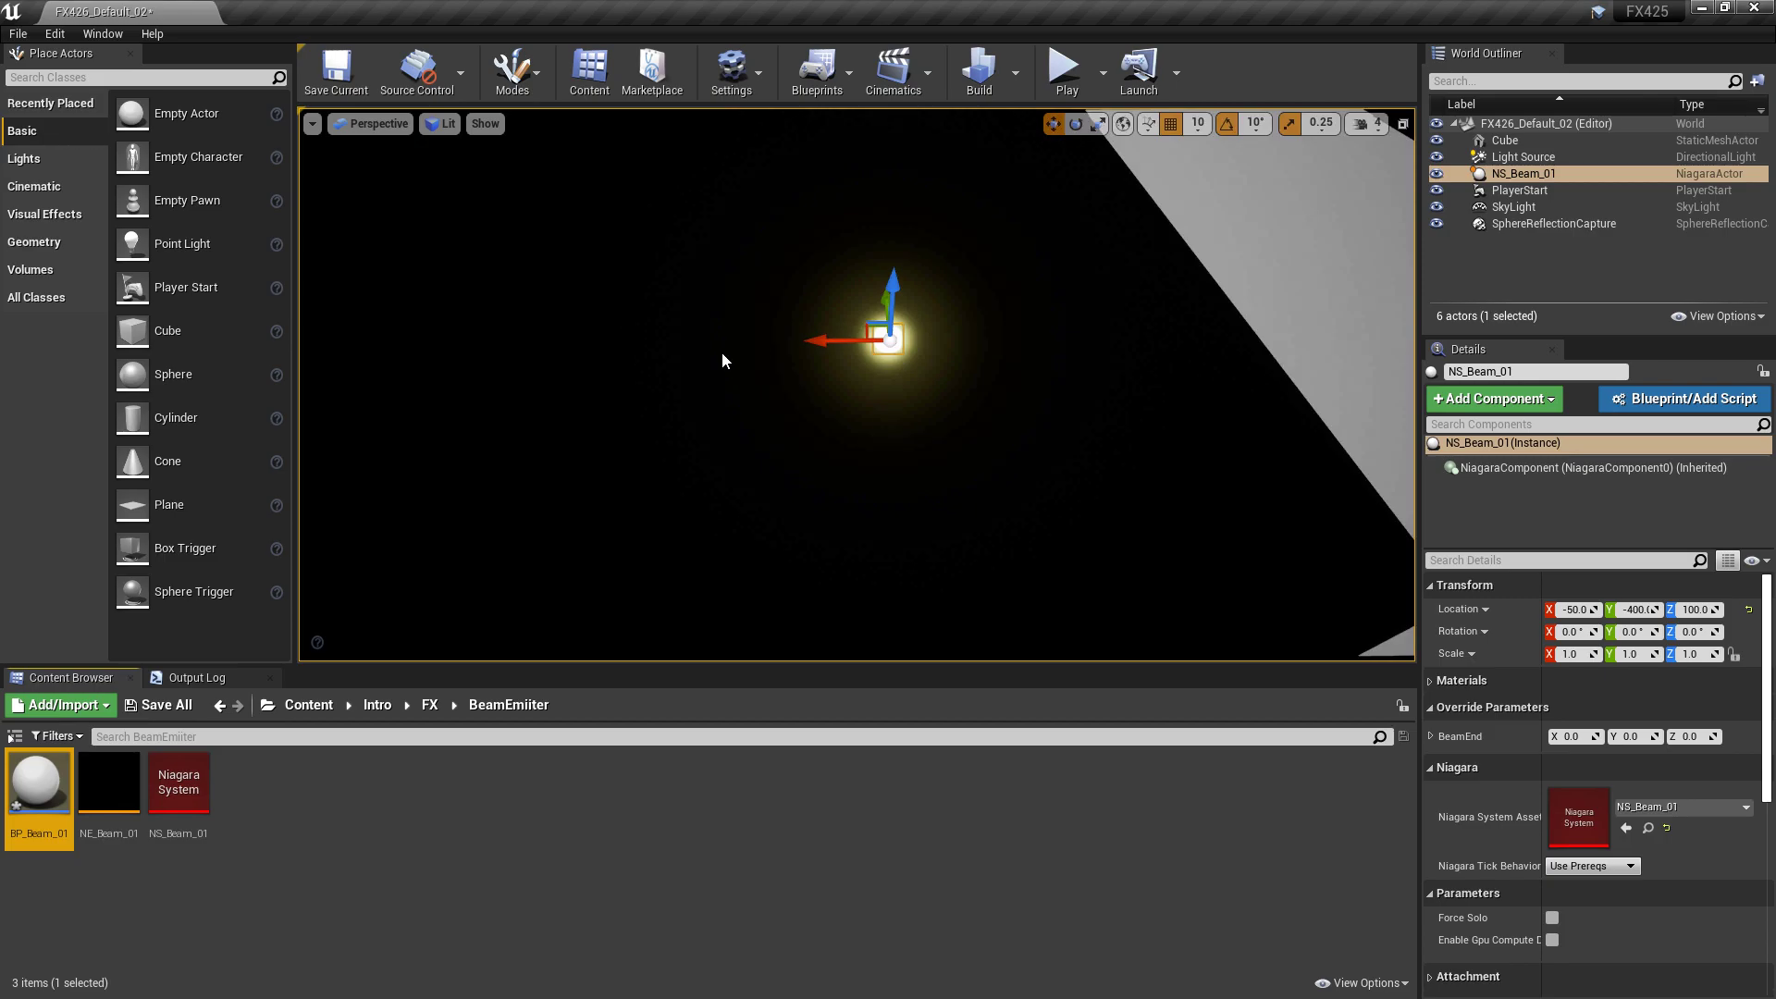
Step: Open BP_Beam_01 and add a Niagara Particle System component named Niagara
double_click(13, 822)
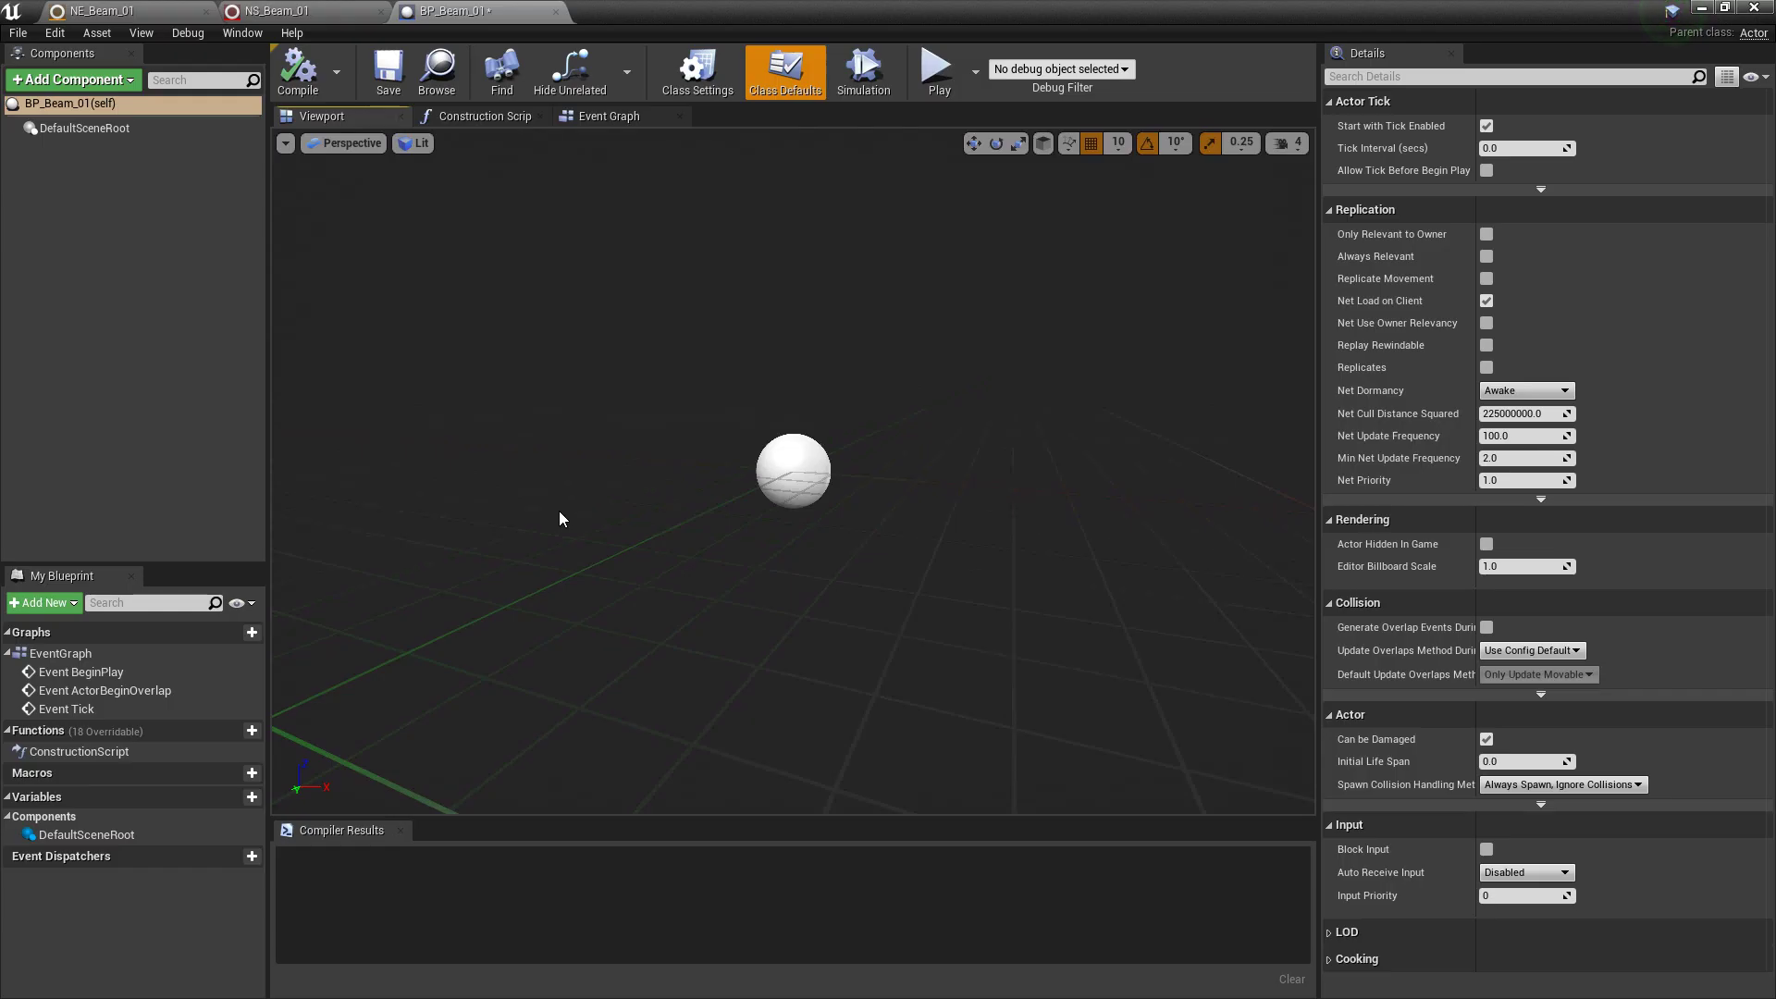
click(64, 80)
text(ni)
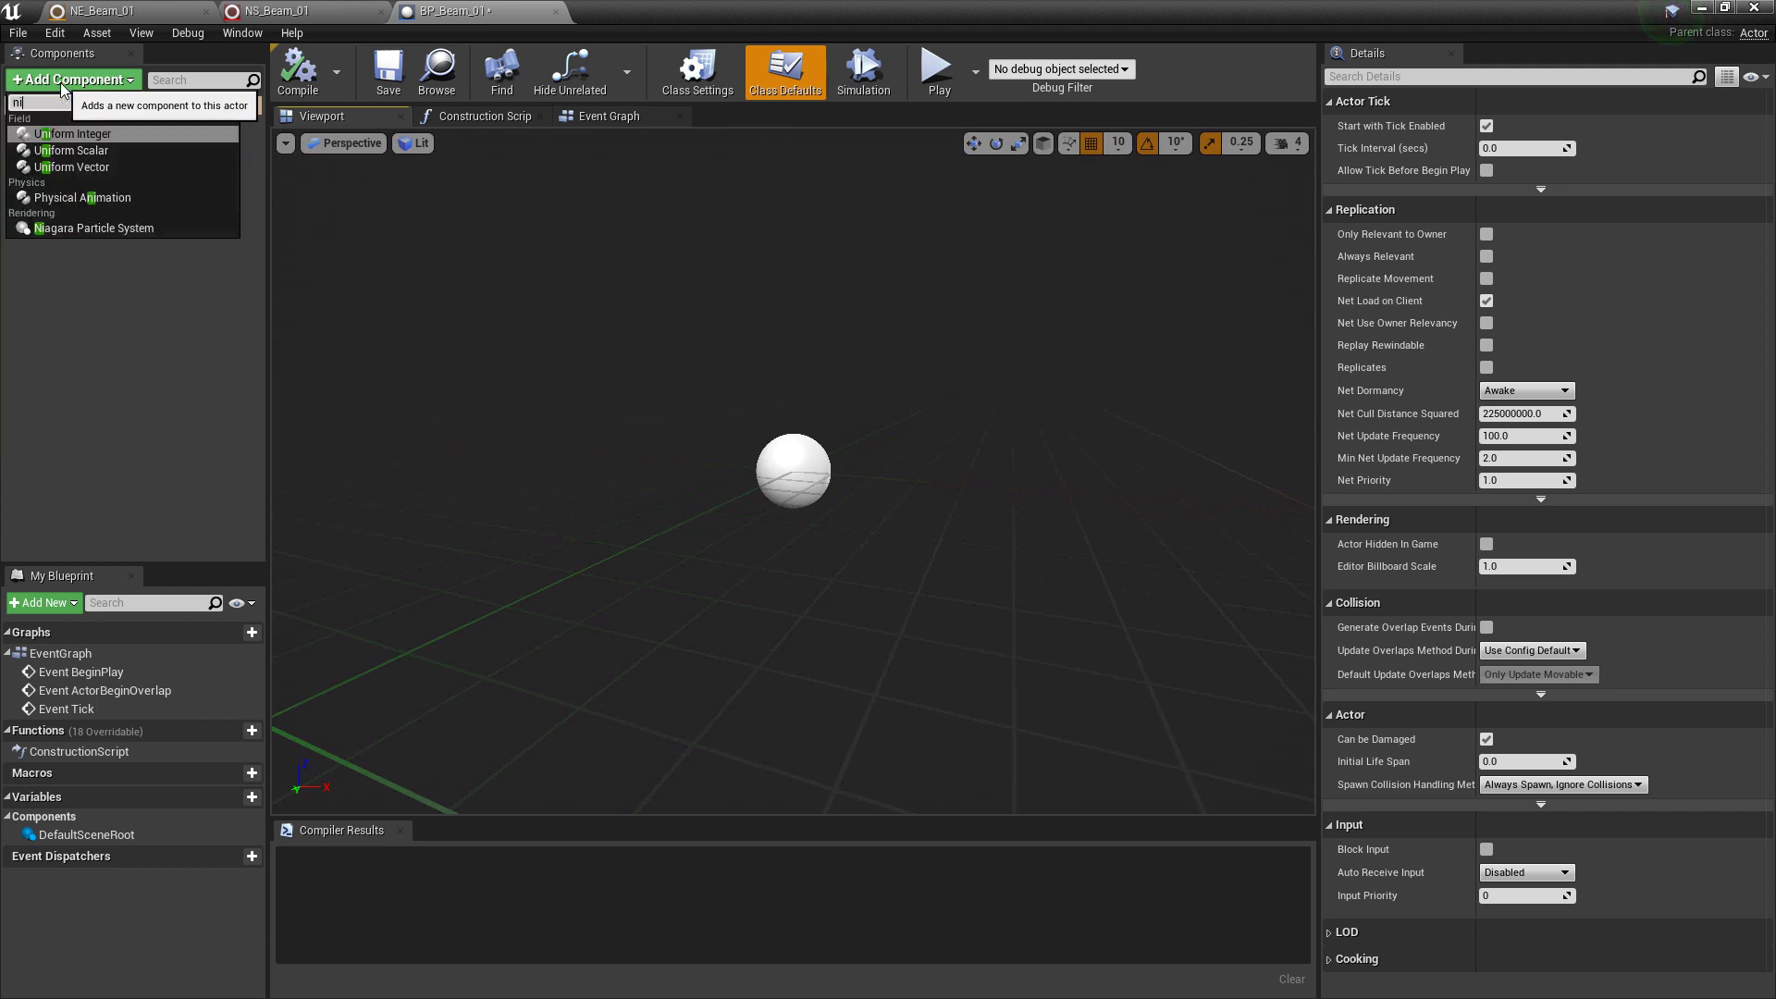
text(aga)
key(Return)
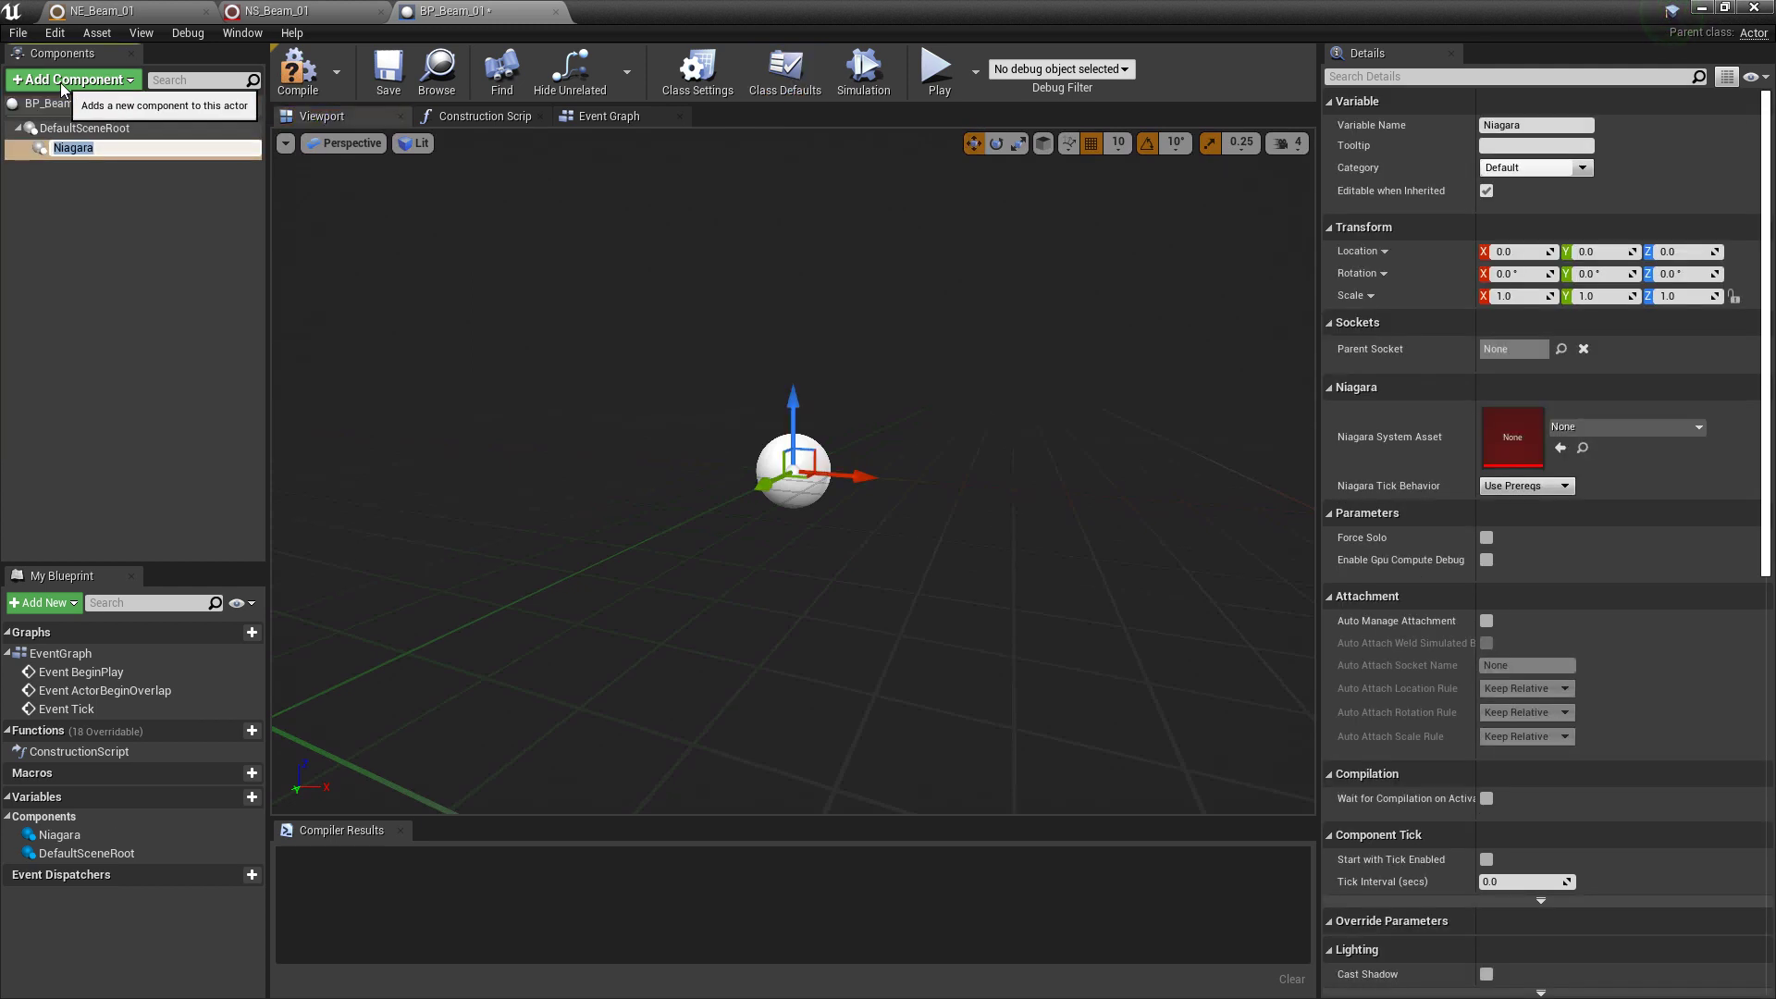
key(Return)
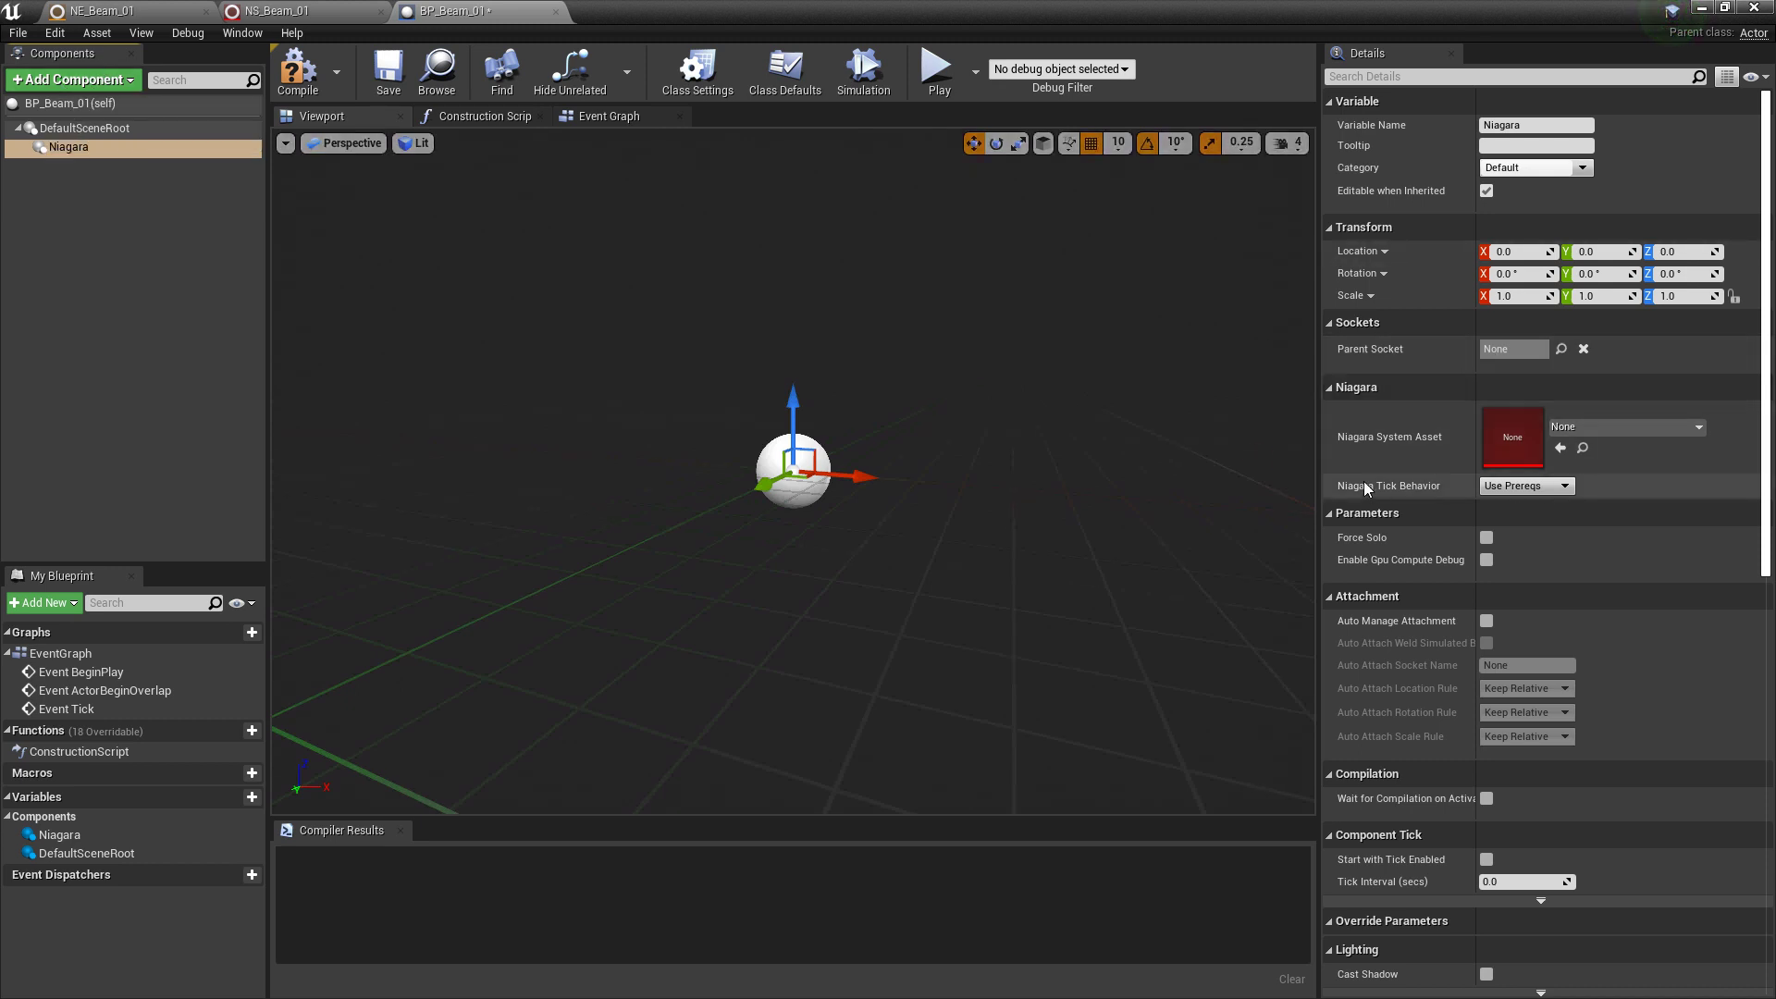
Step: Set the component's Niagara System Asset to NS_Beam_01 and compile the Blueprint
click(1609, 428)
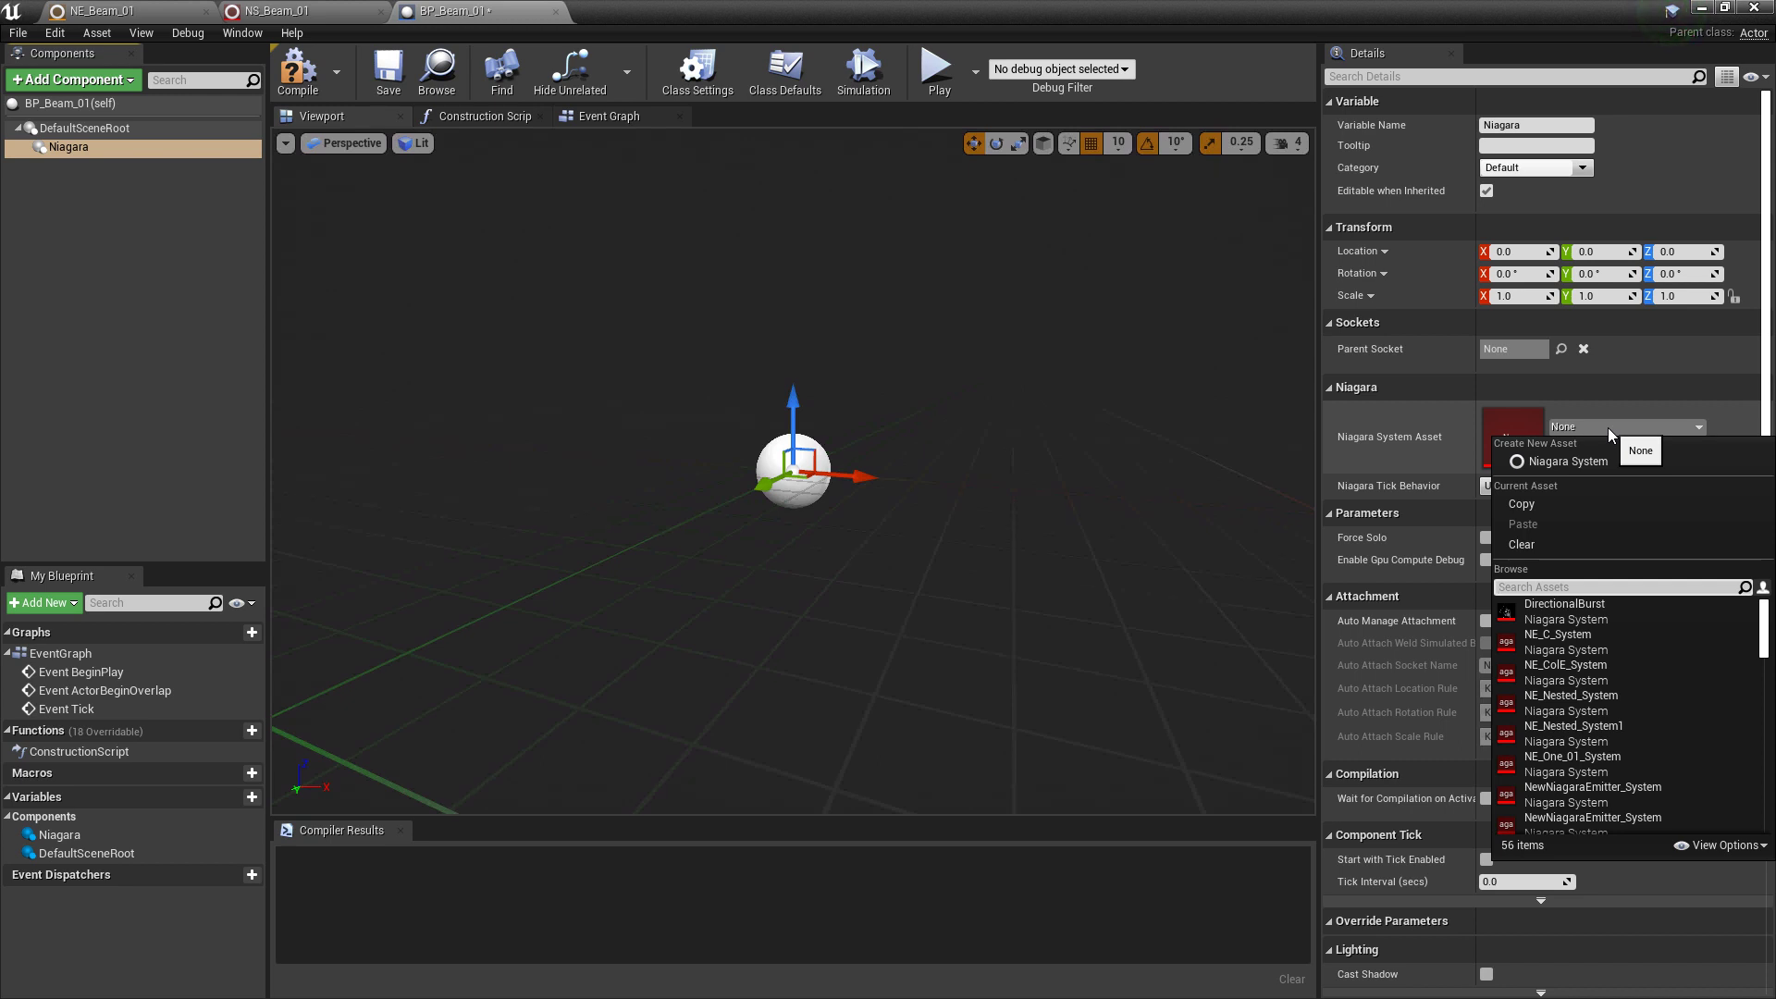
text(beam)
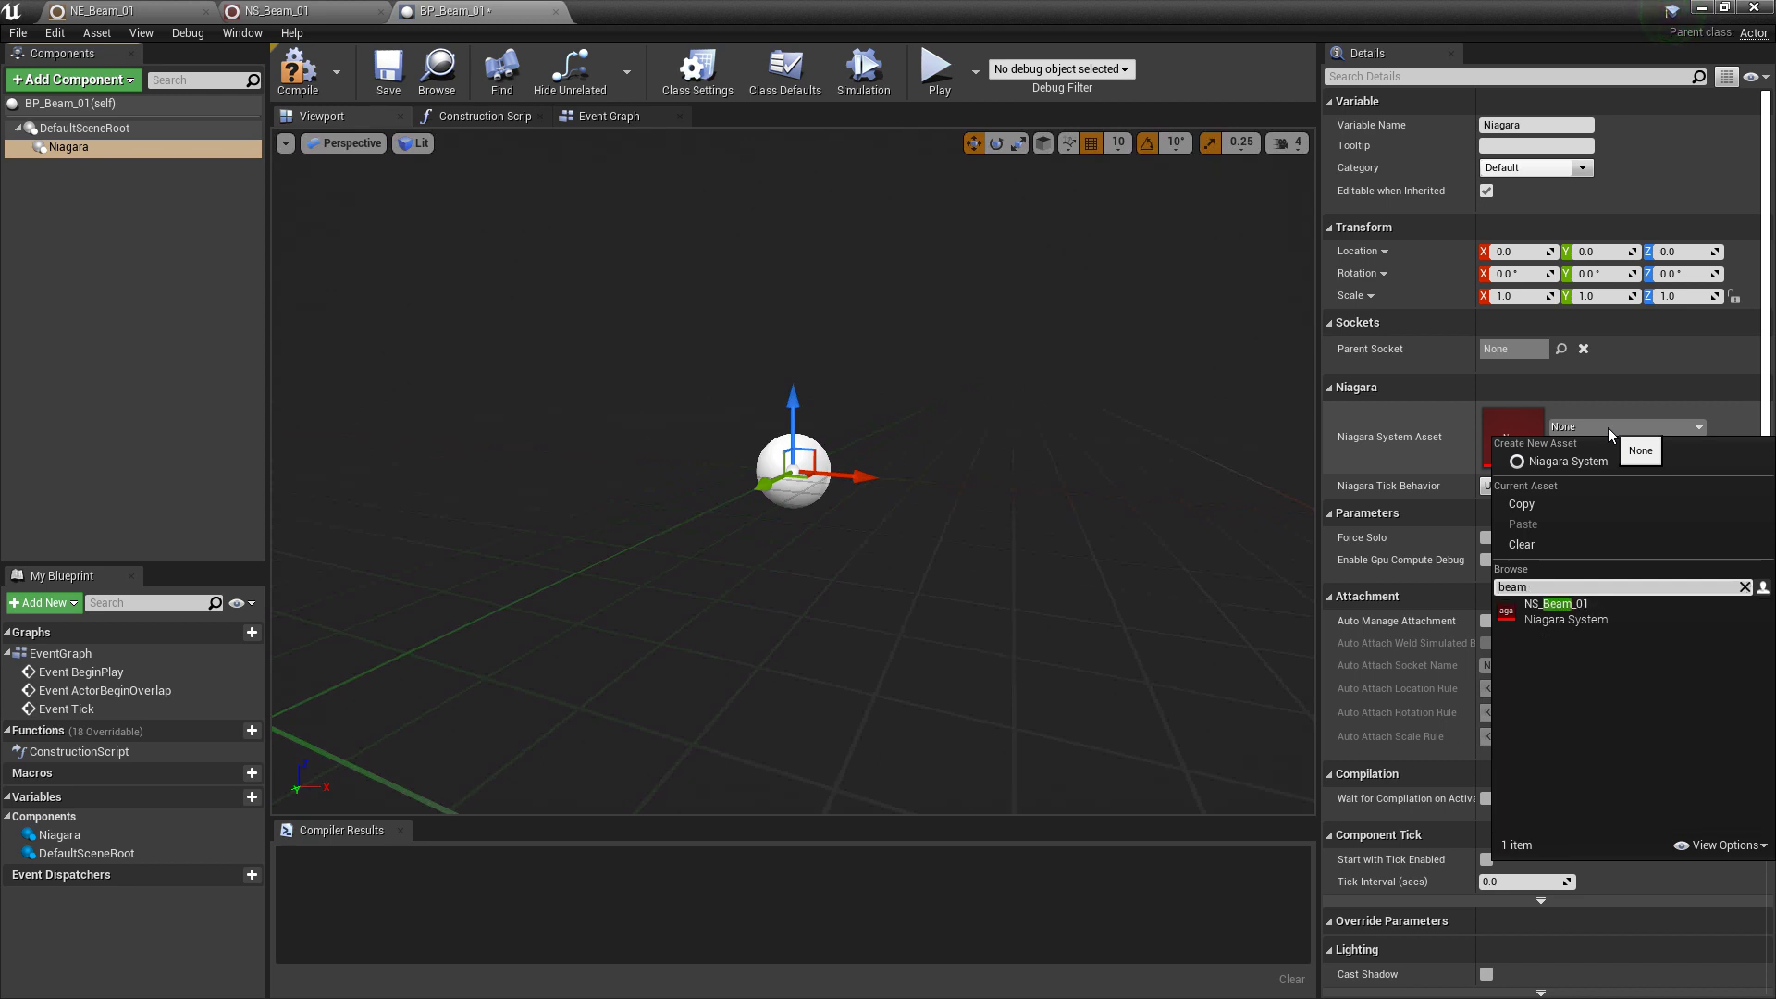
click(1568, 612)
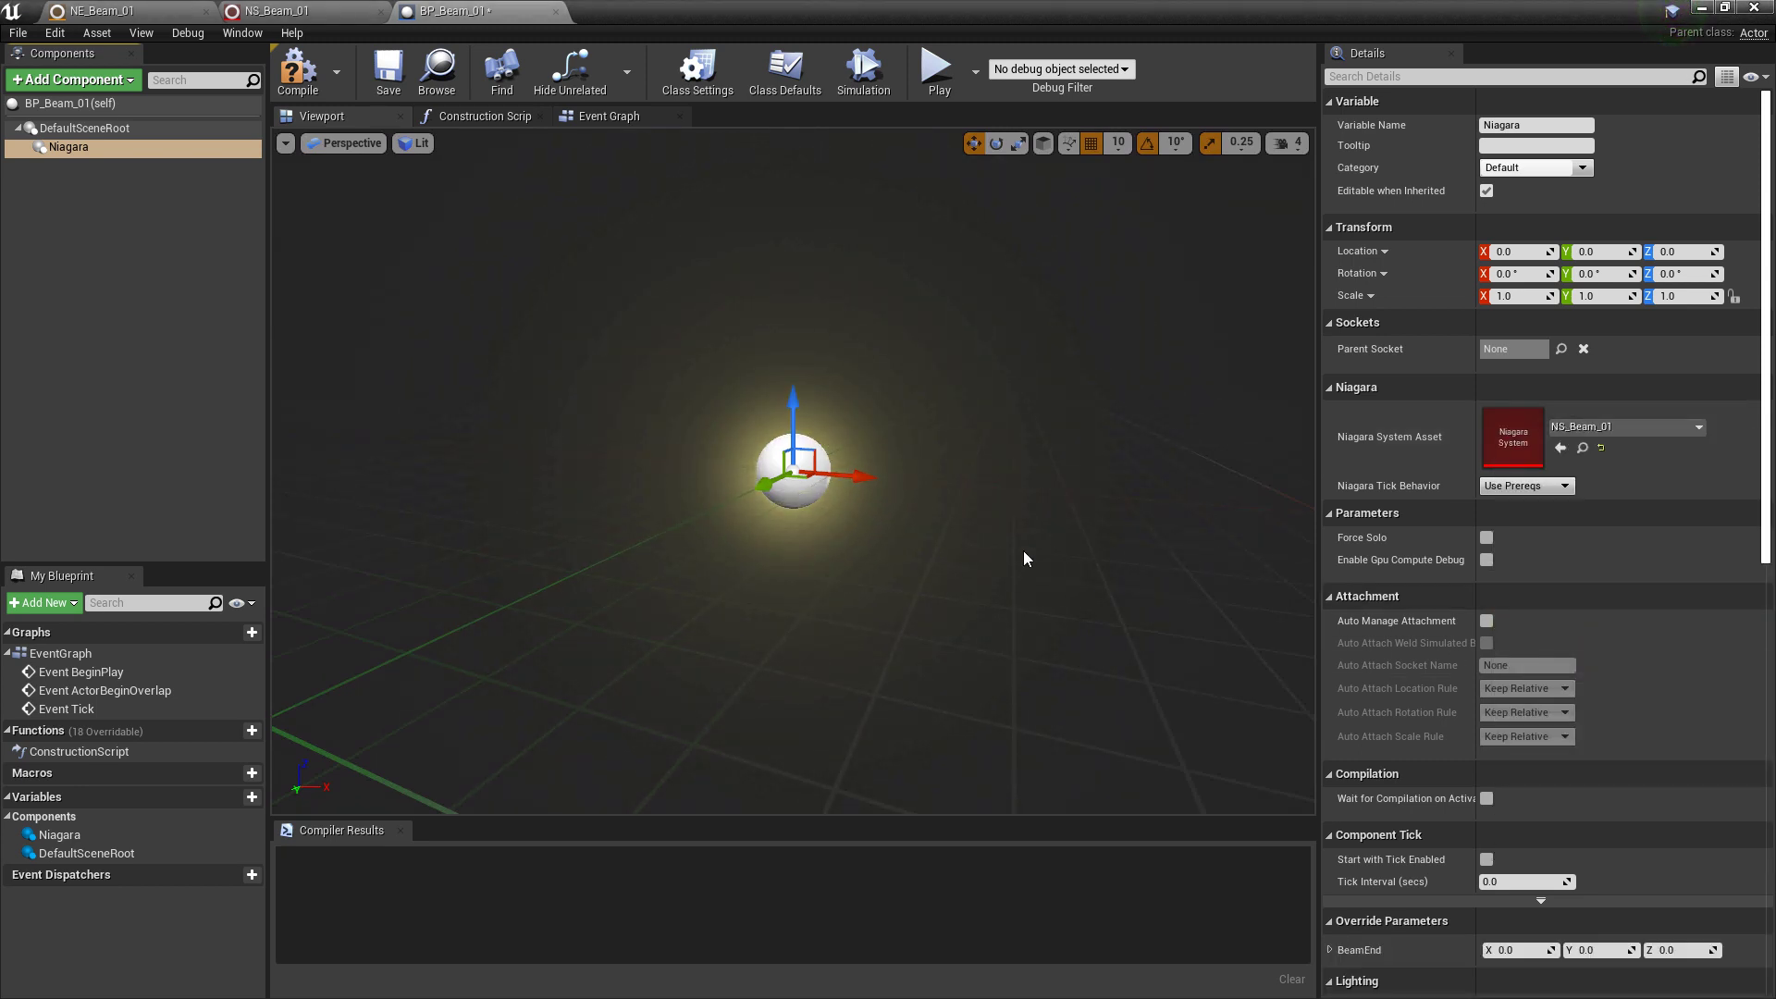
click(315, 81)
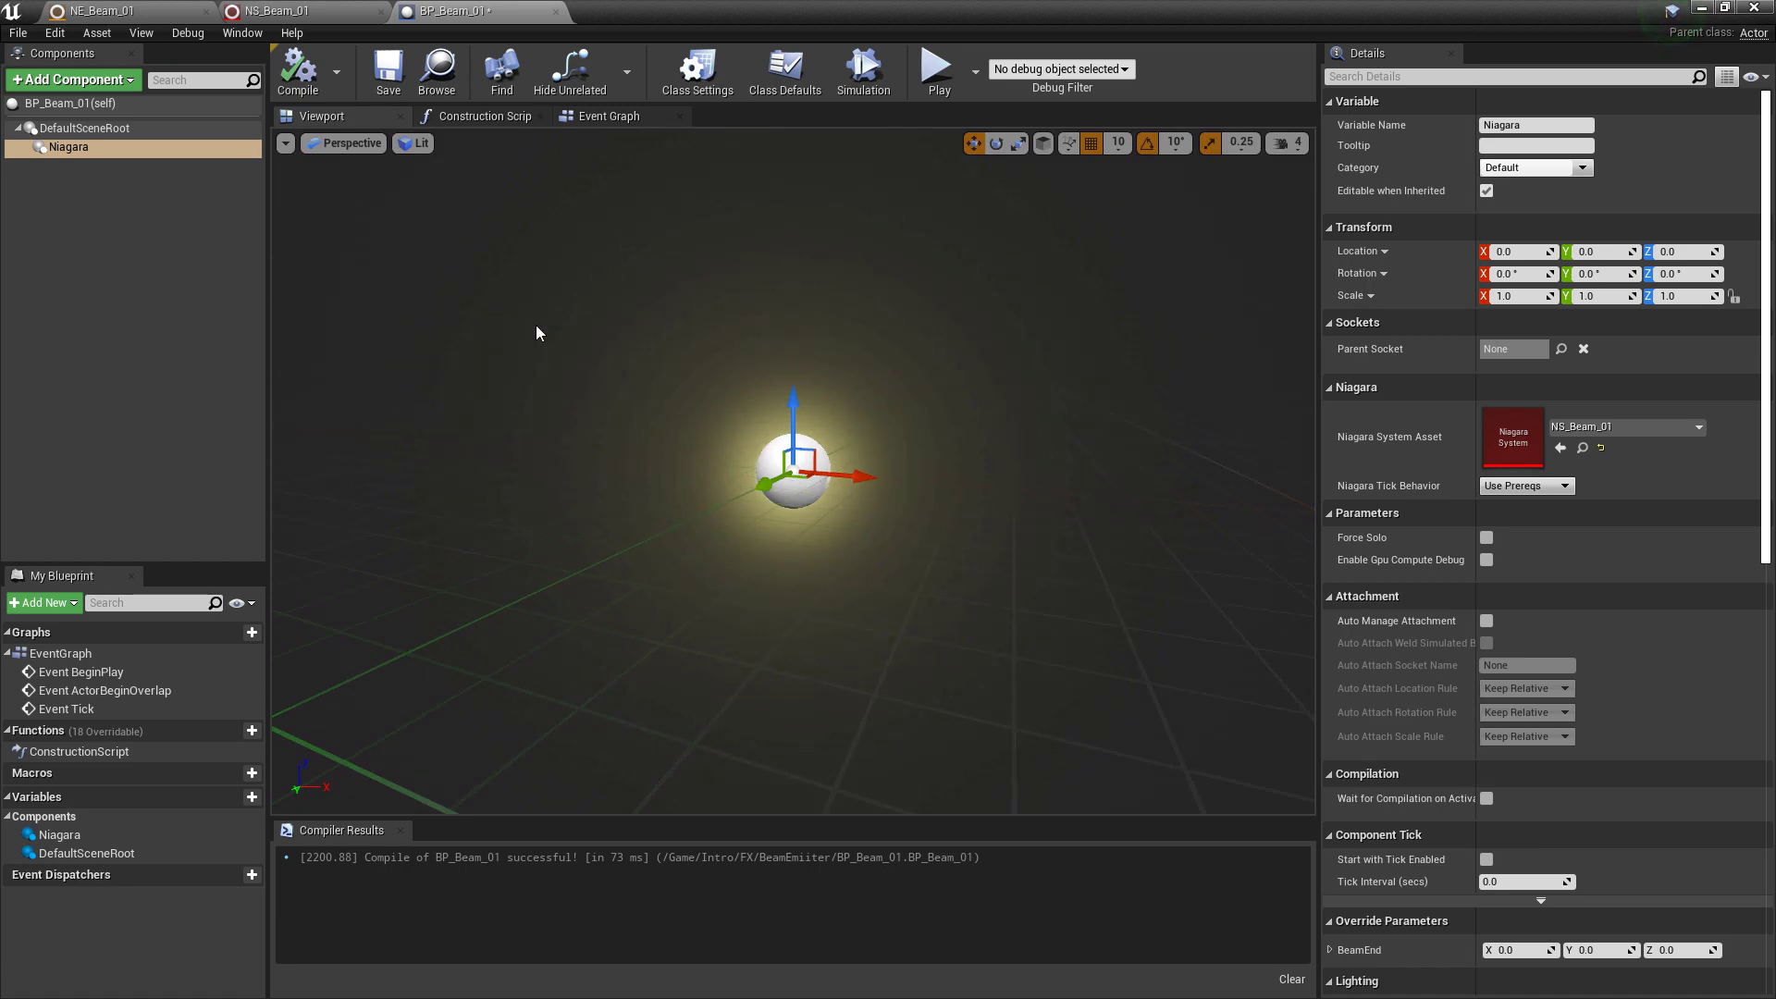
click(486, 115)
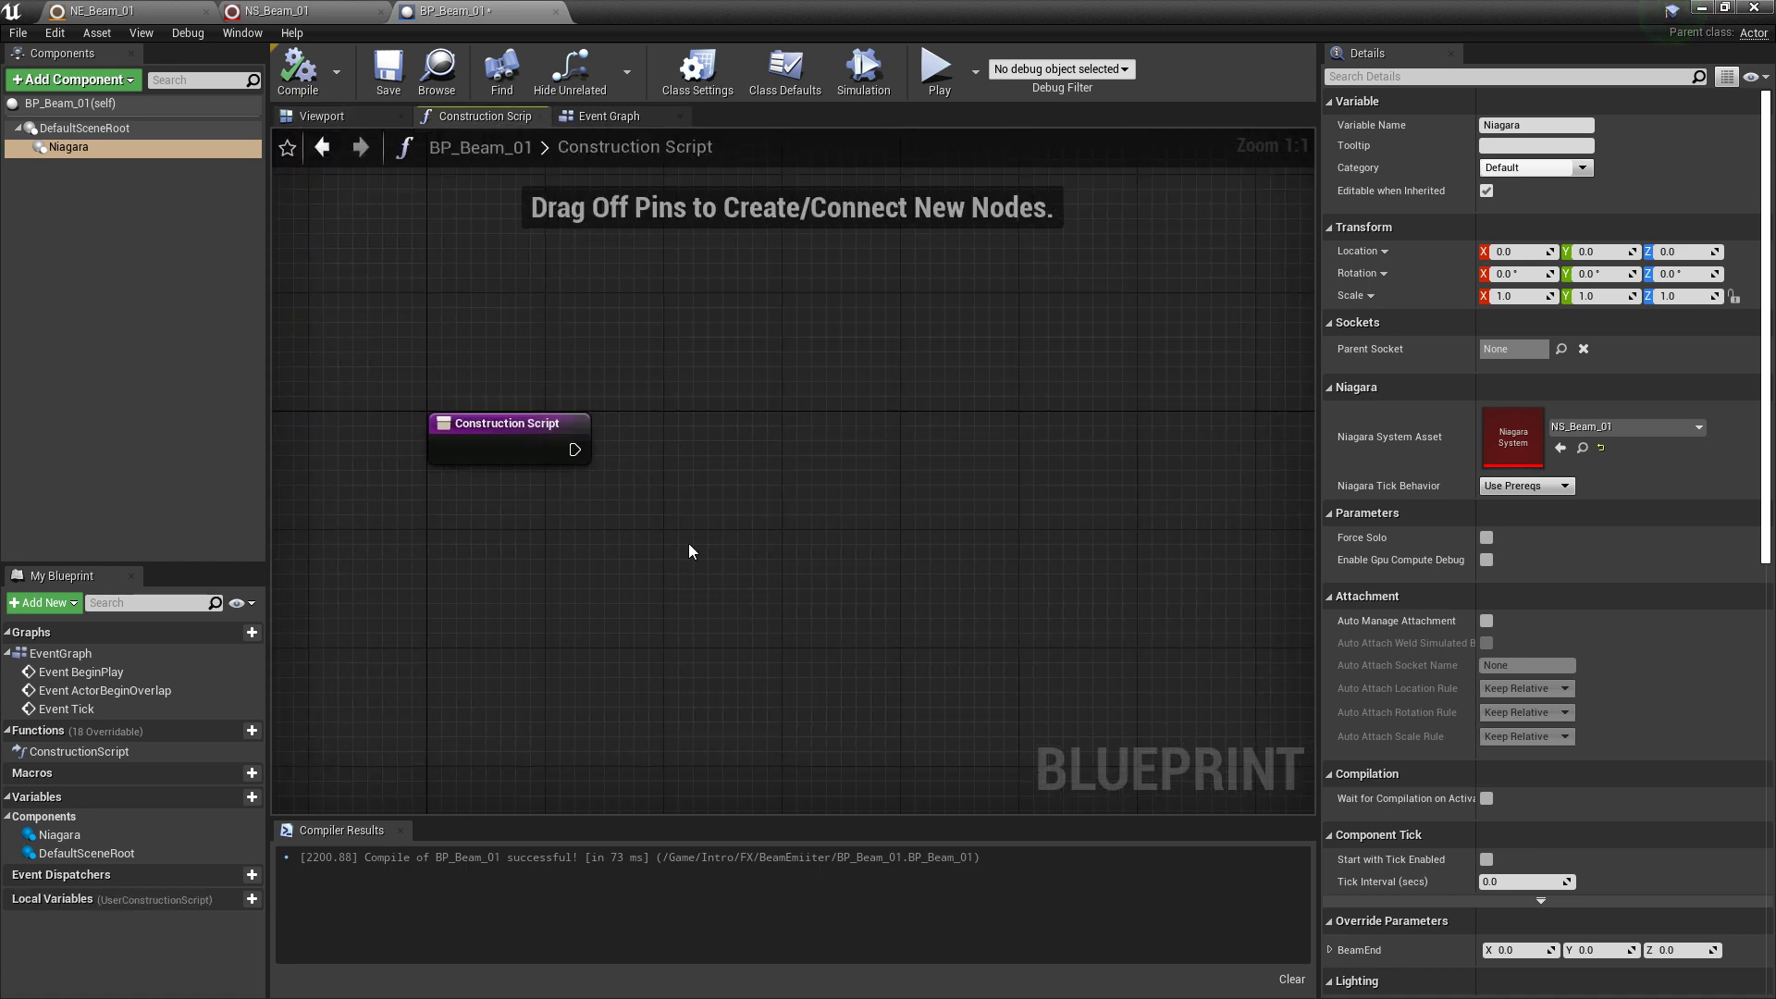
Step: In the Construction Script, add a Niagara reference and a Set Niagara Variable (Vector3) node
drag(65, 146, 918, 519)
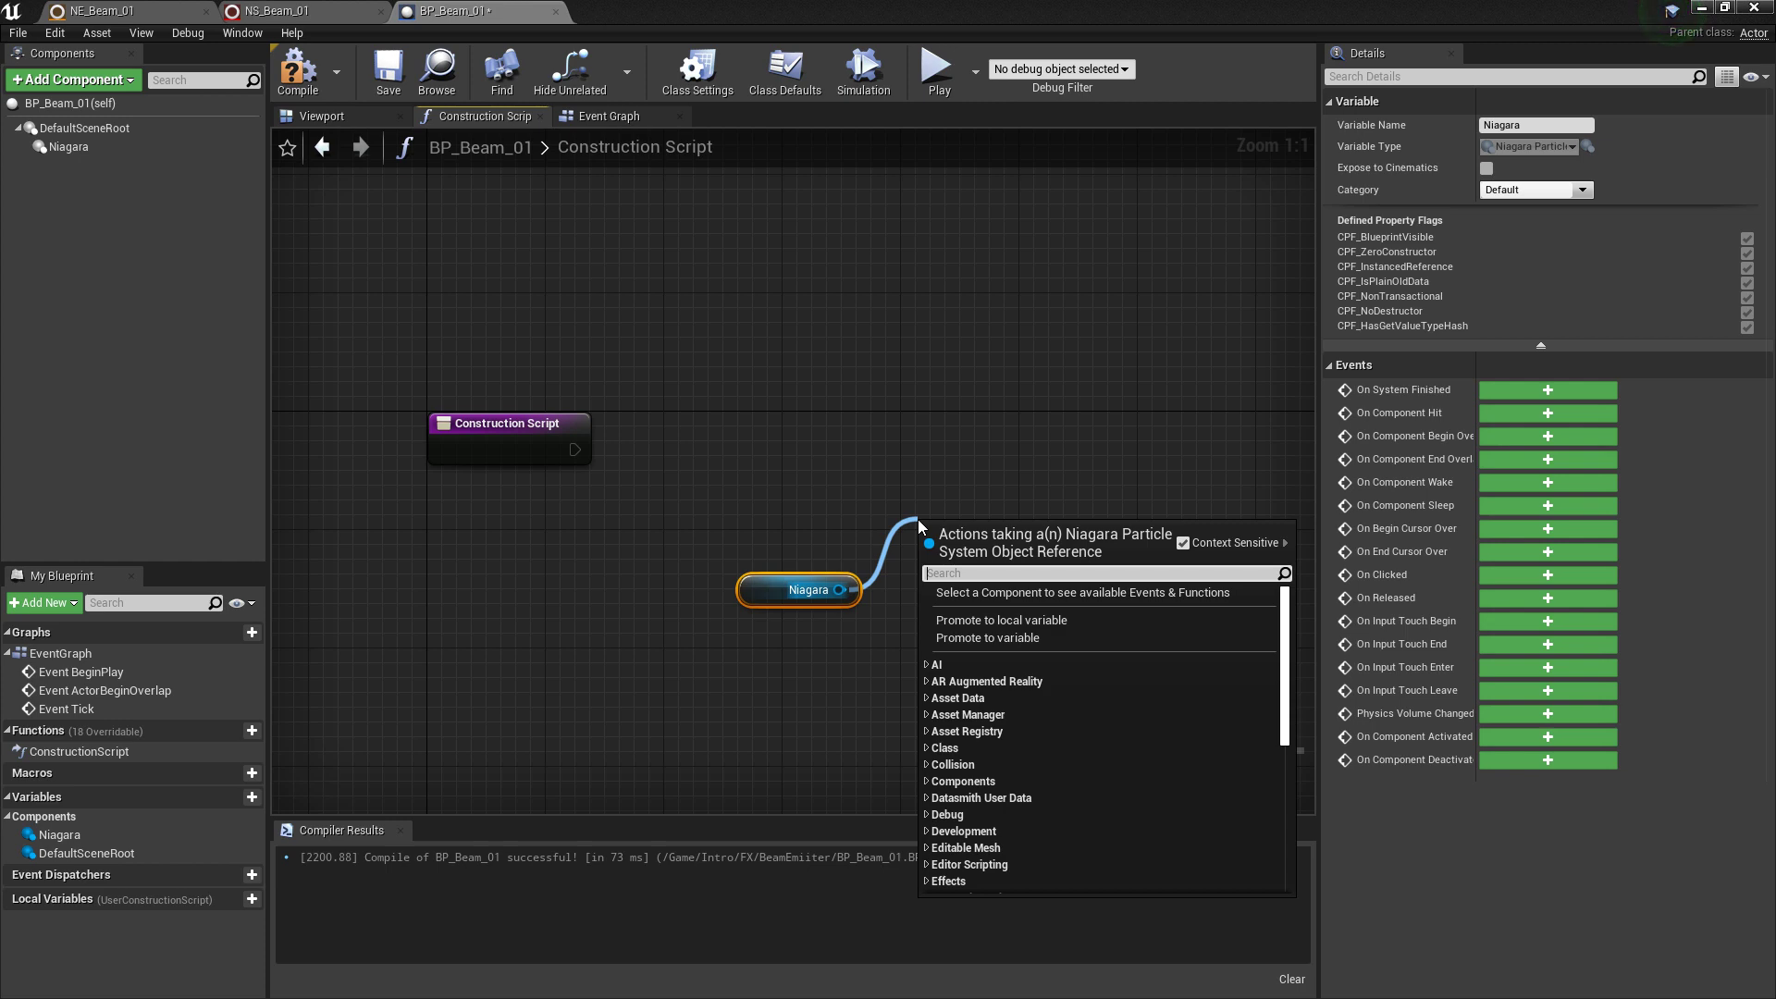
text(set)
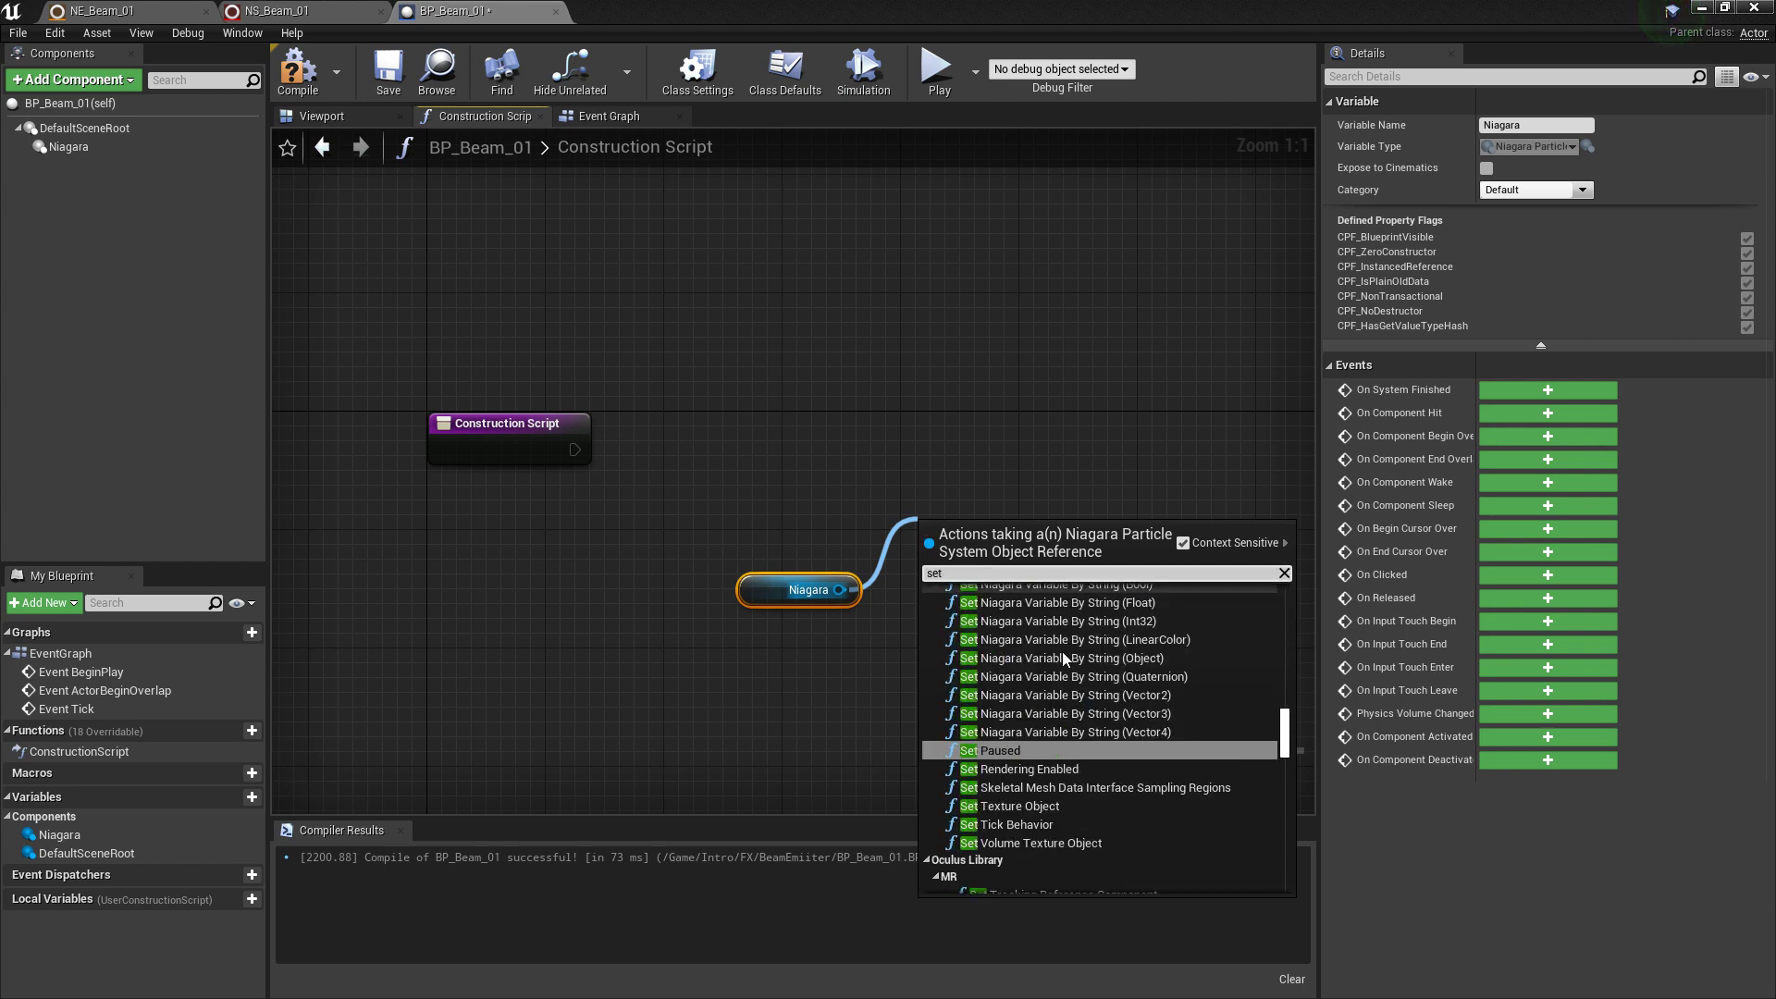
click(1143, 715)
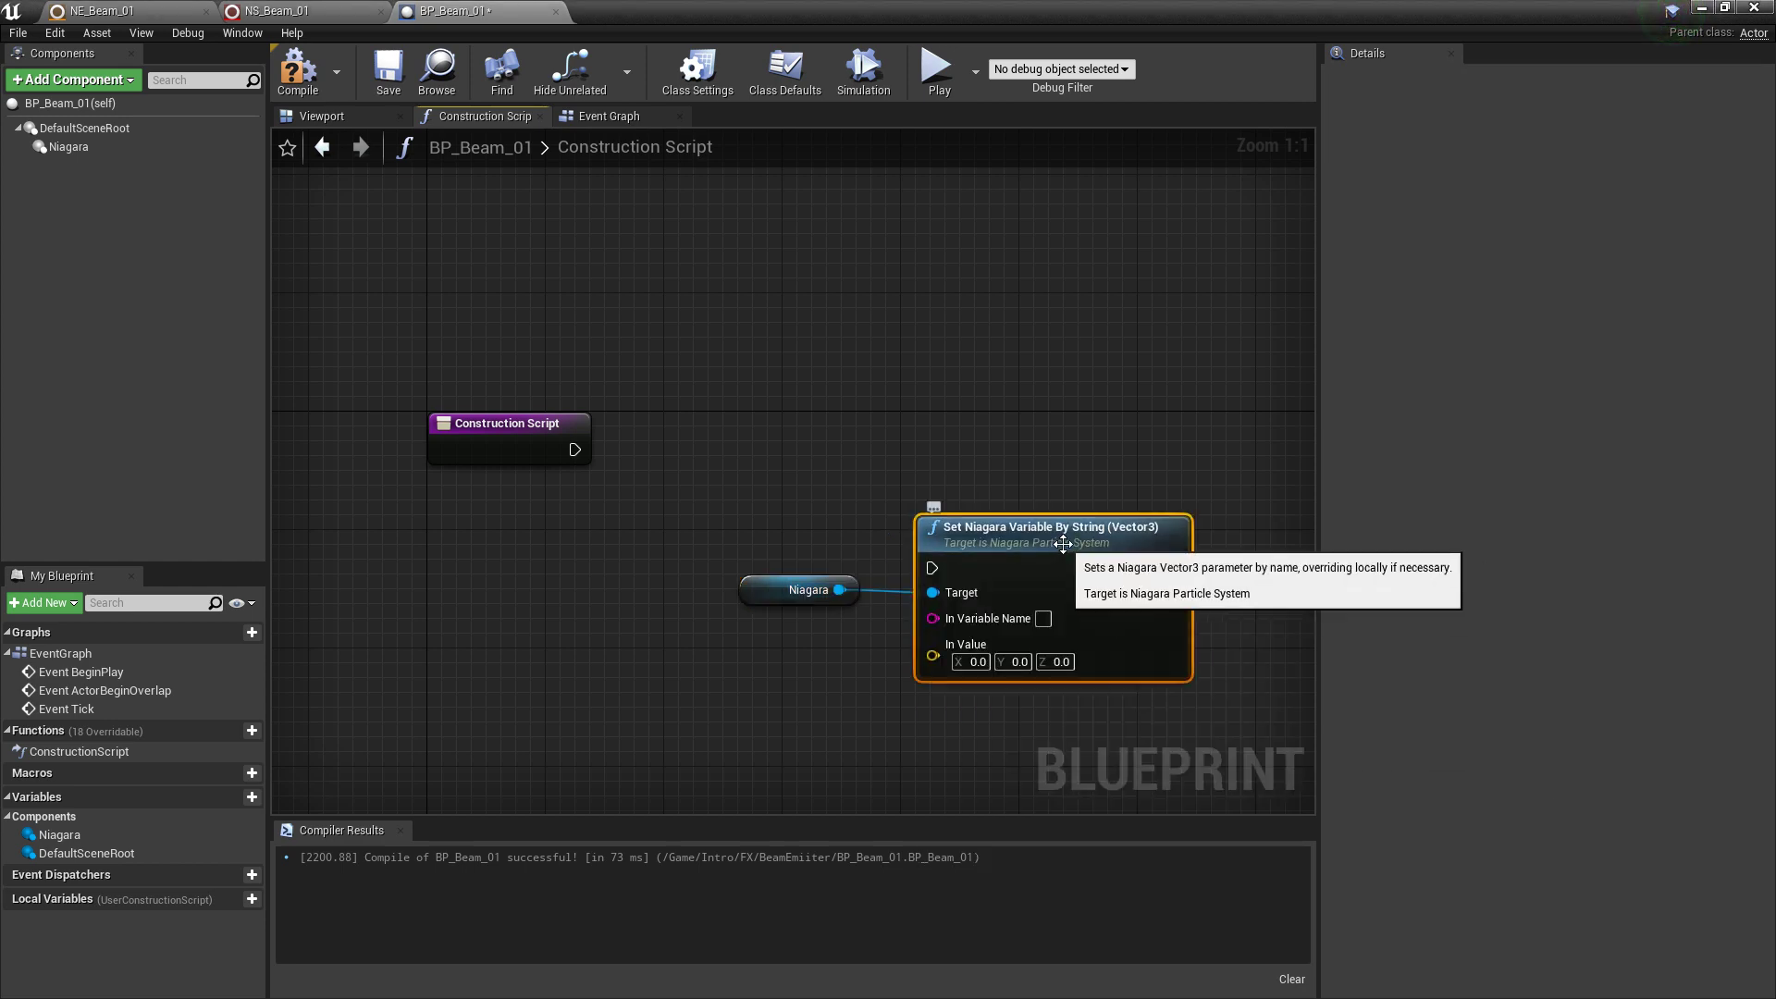
drag(966, 545, 966, 502)
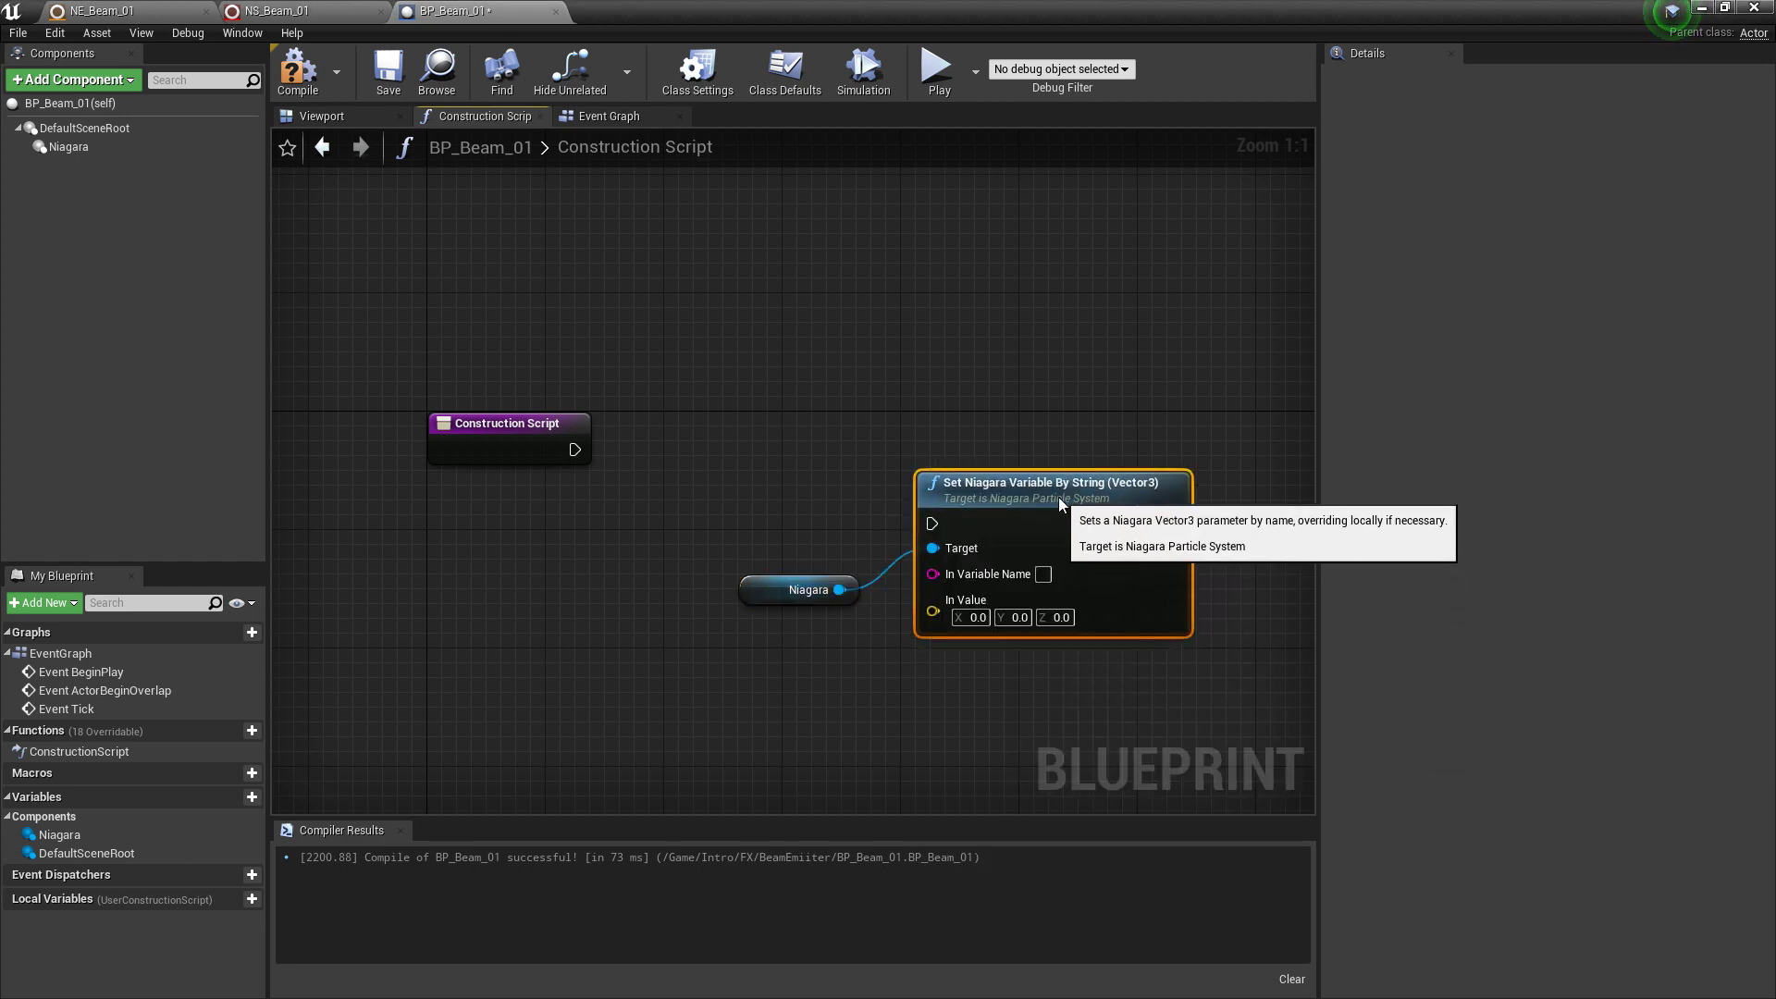
Step: Set the node's variable name to User.BeamEnd and arrange it beside the Niagara getter
click(1043, 574)
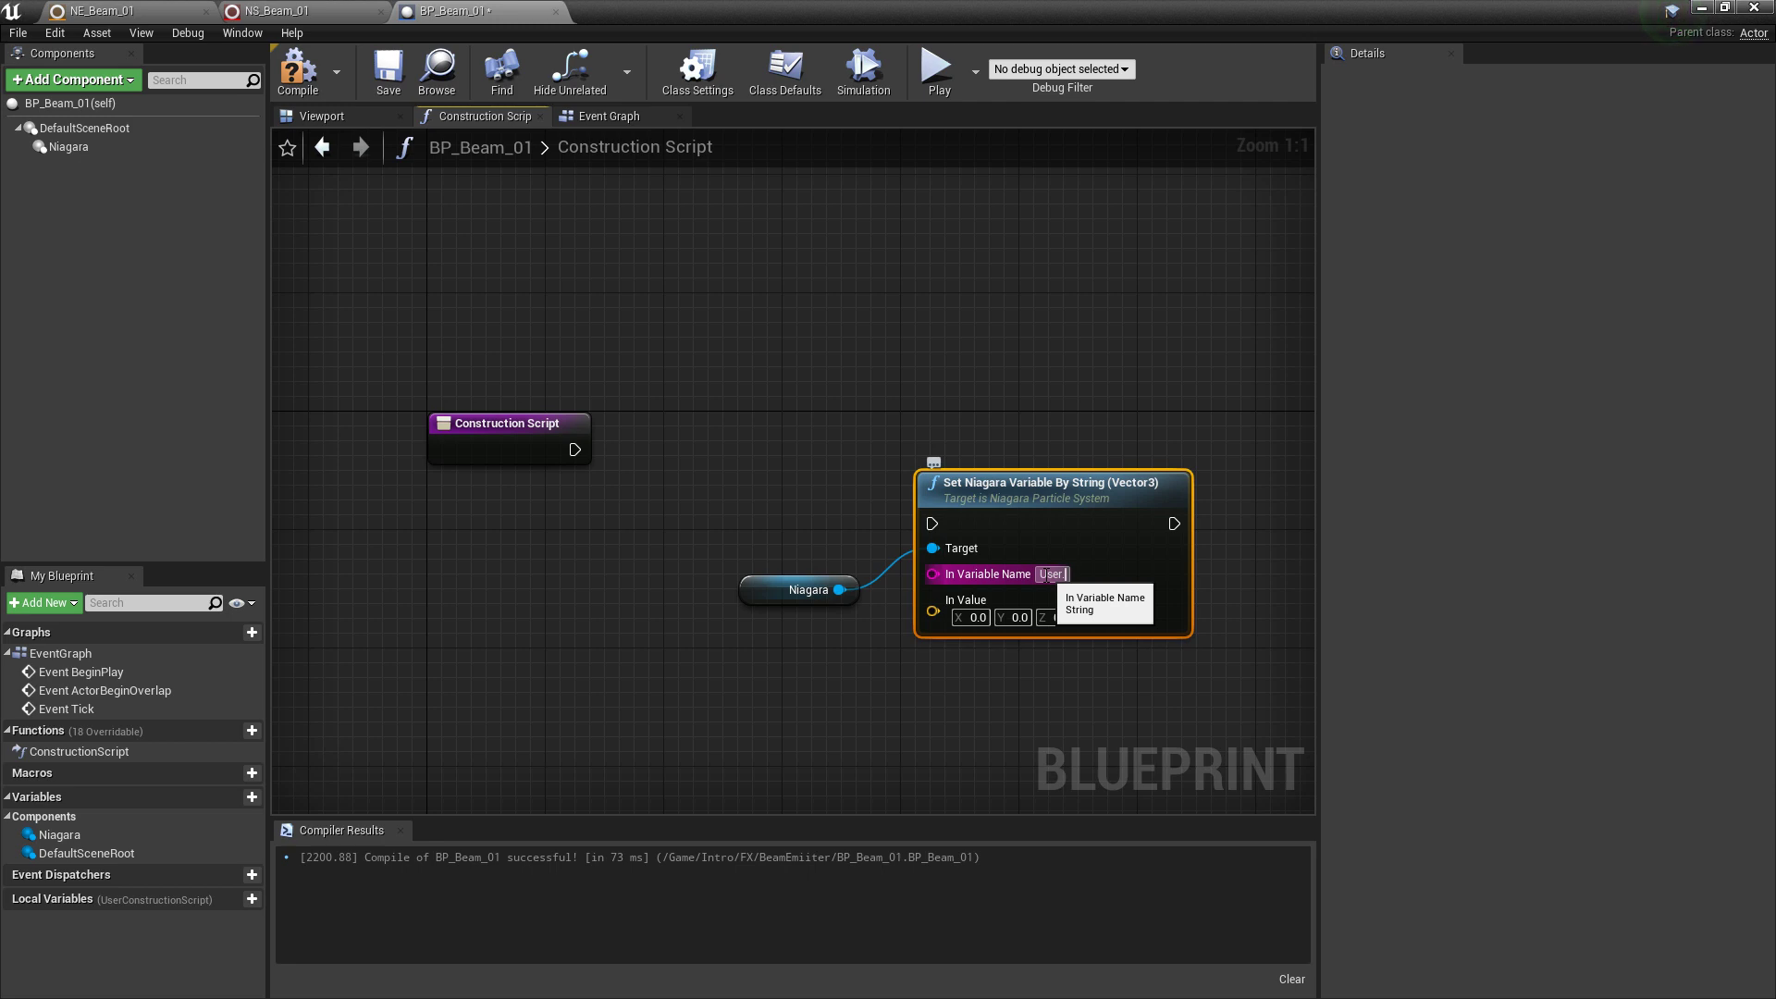
text(User.BeamEnd)
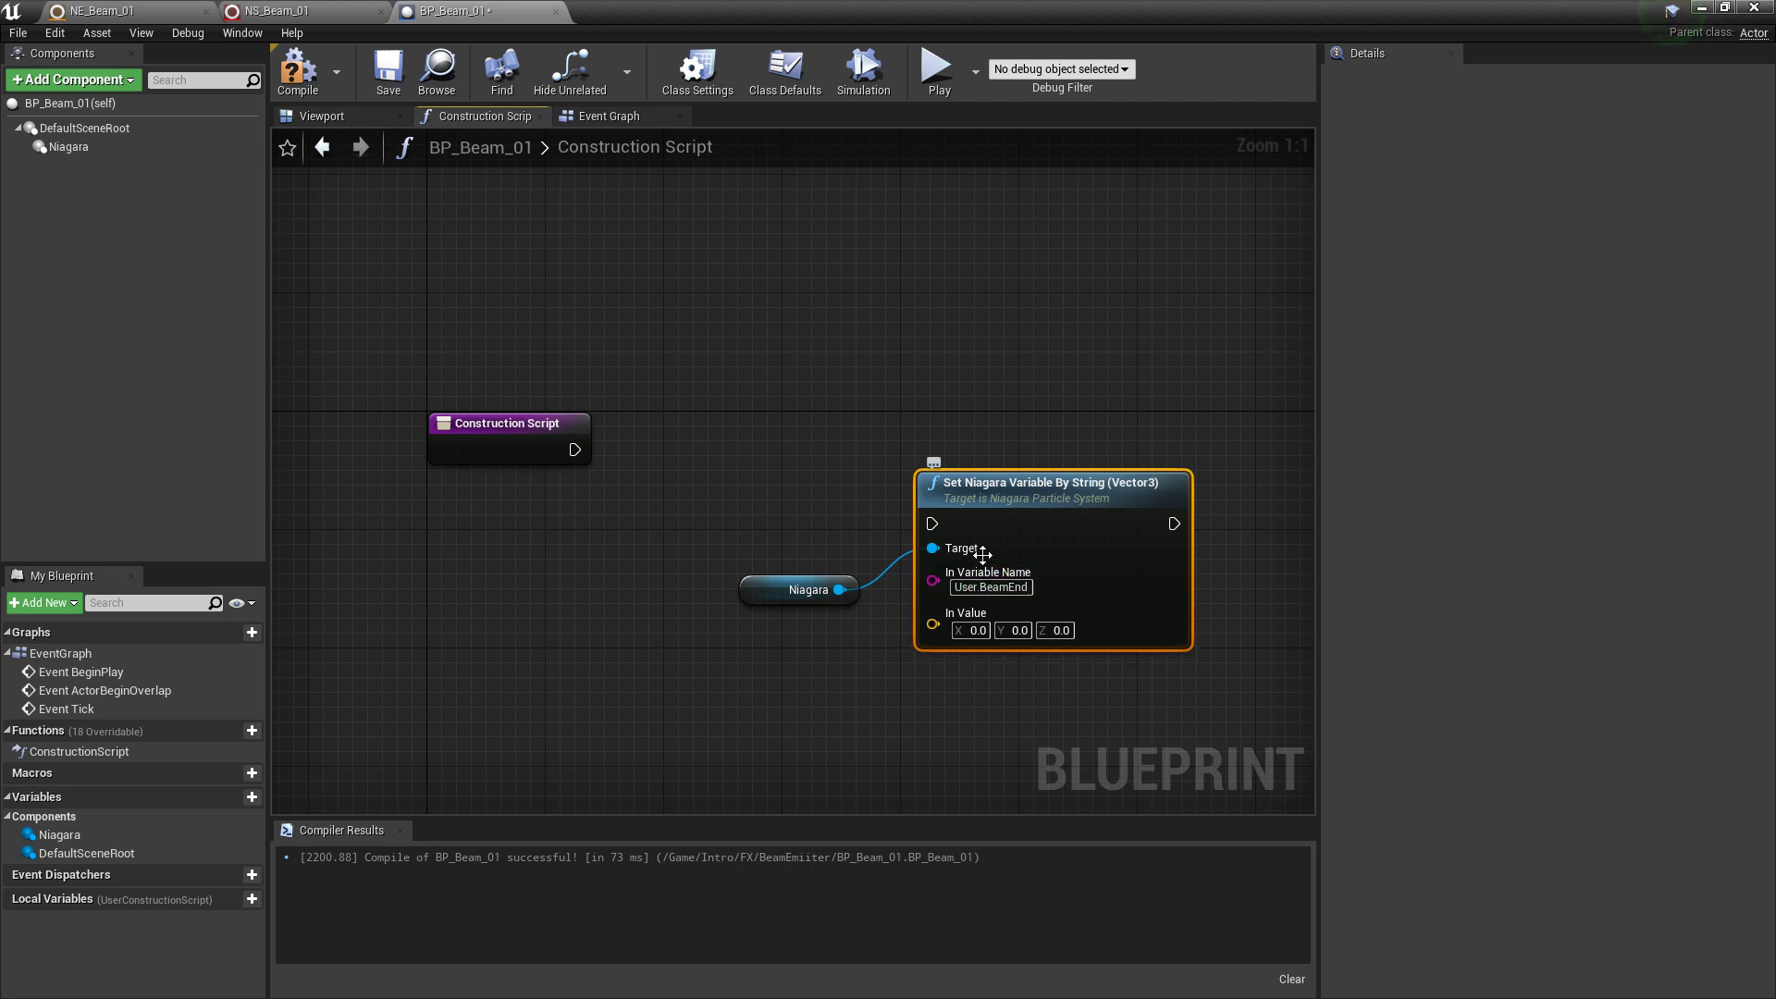
drag(772, 586, 1037, 423)
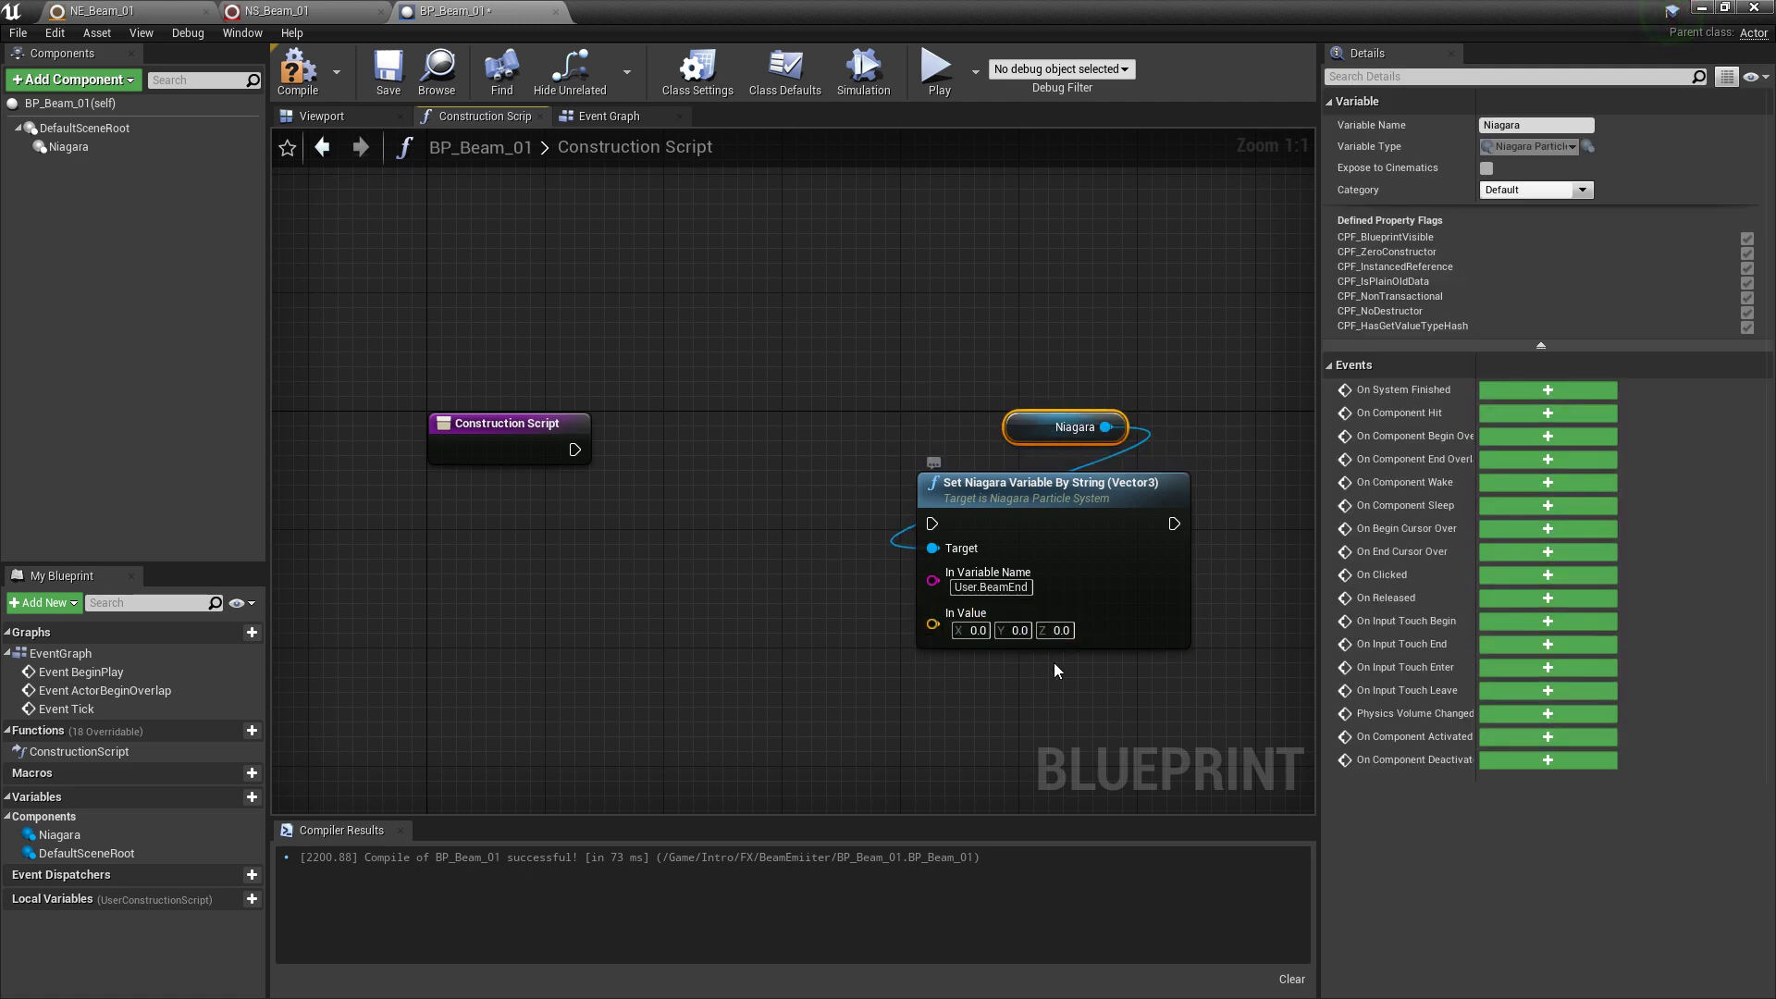
drag(1190, 685, 1021, 385)
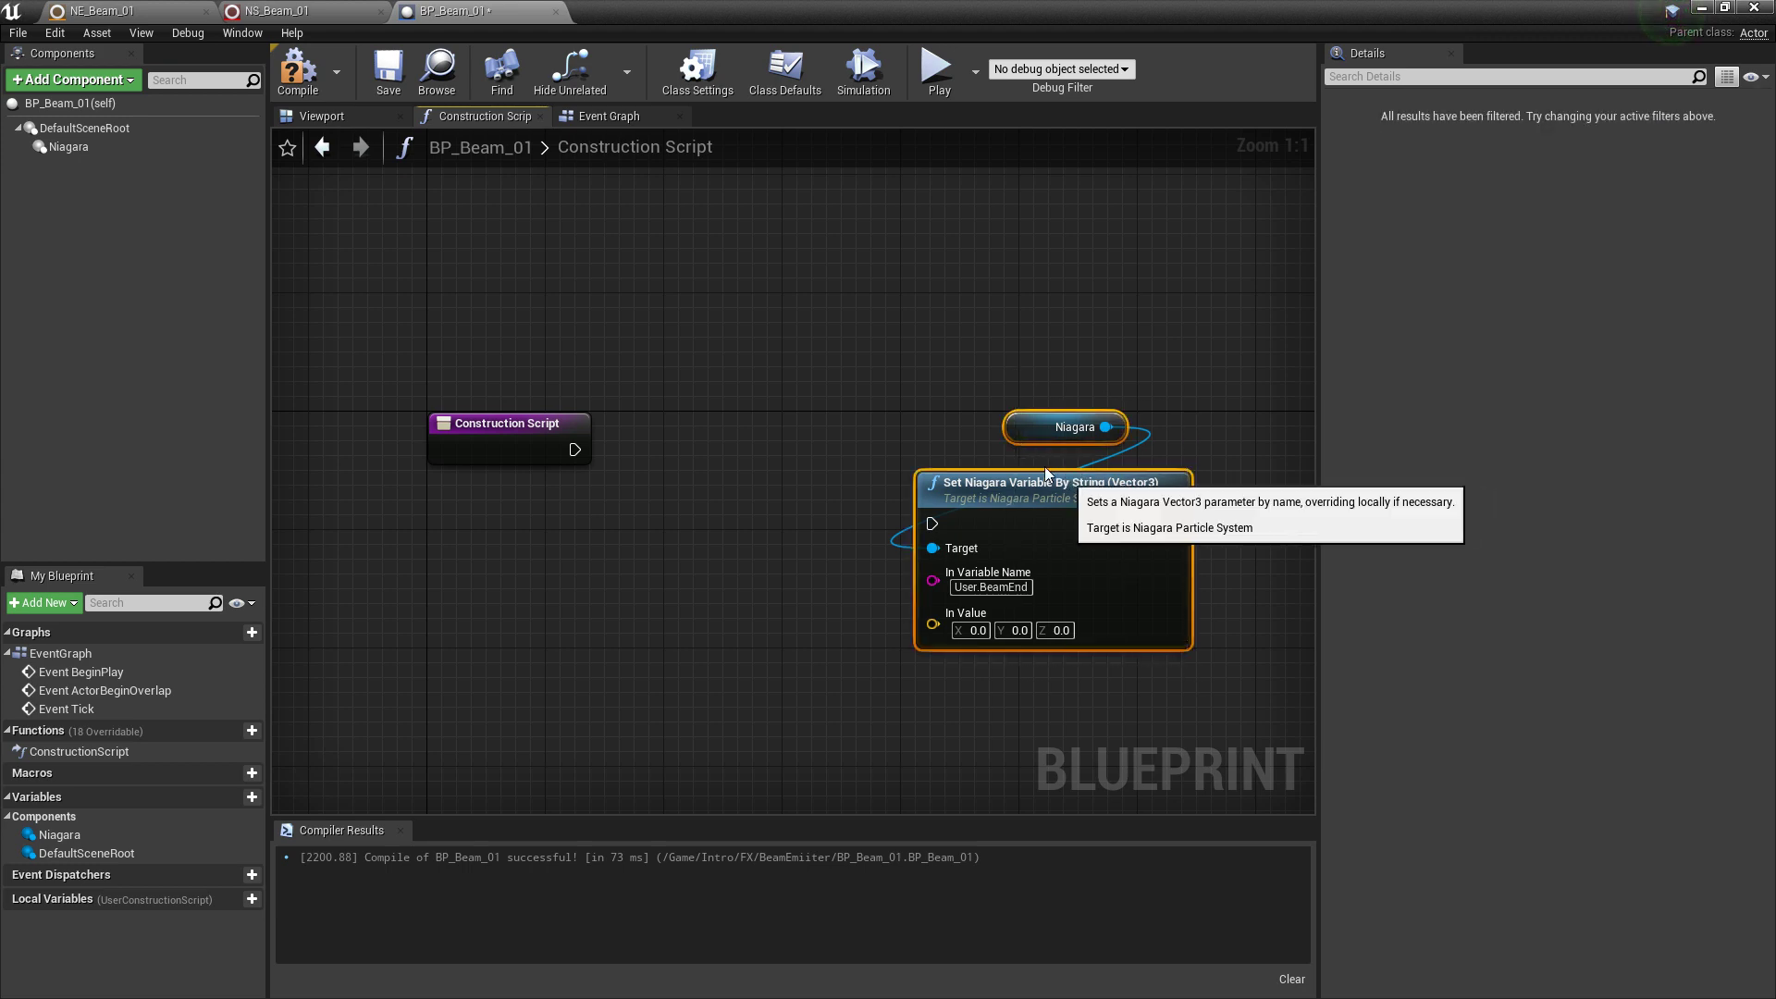
drag(1064, 483, 1005, 424)
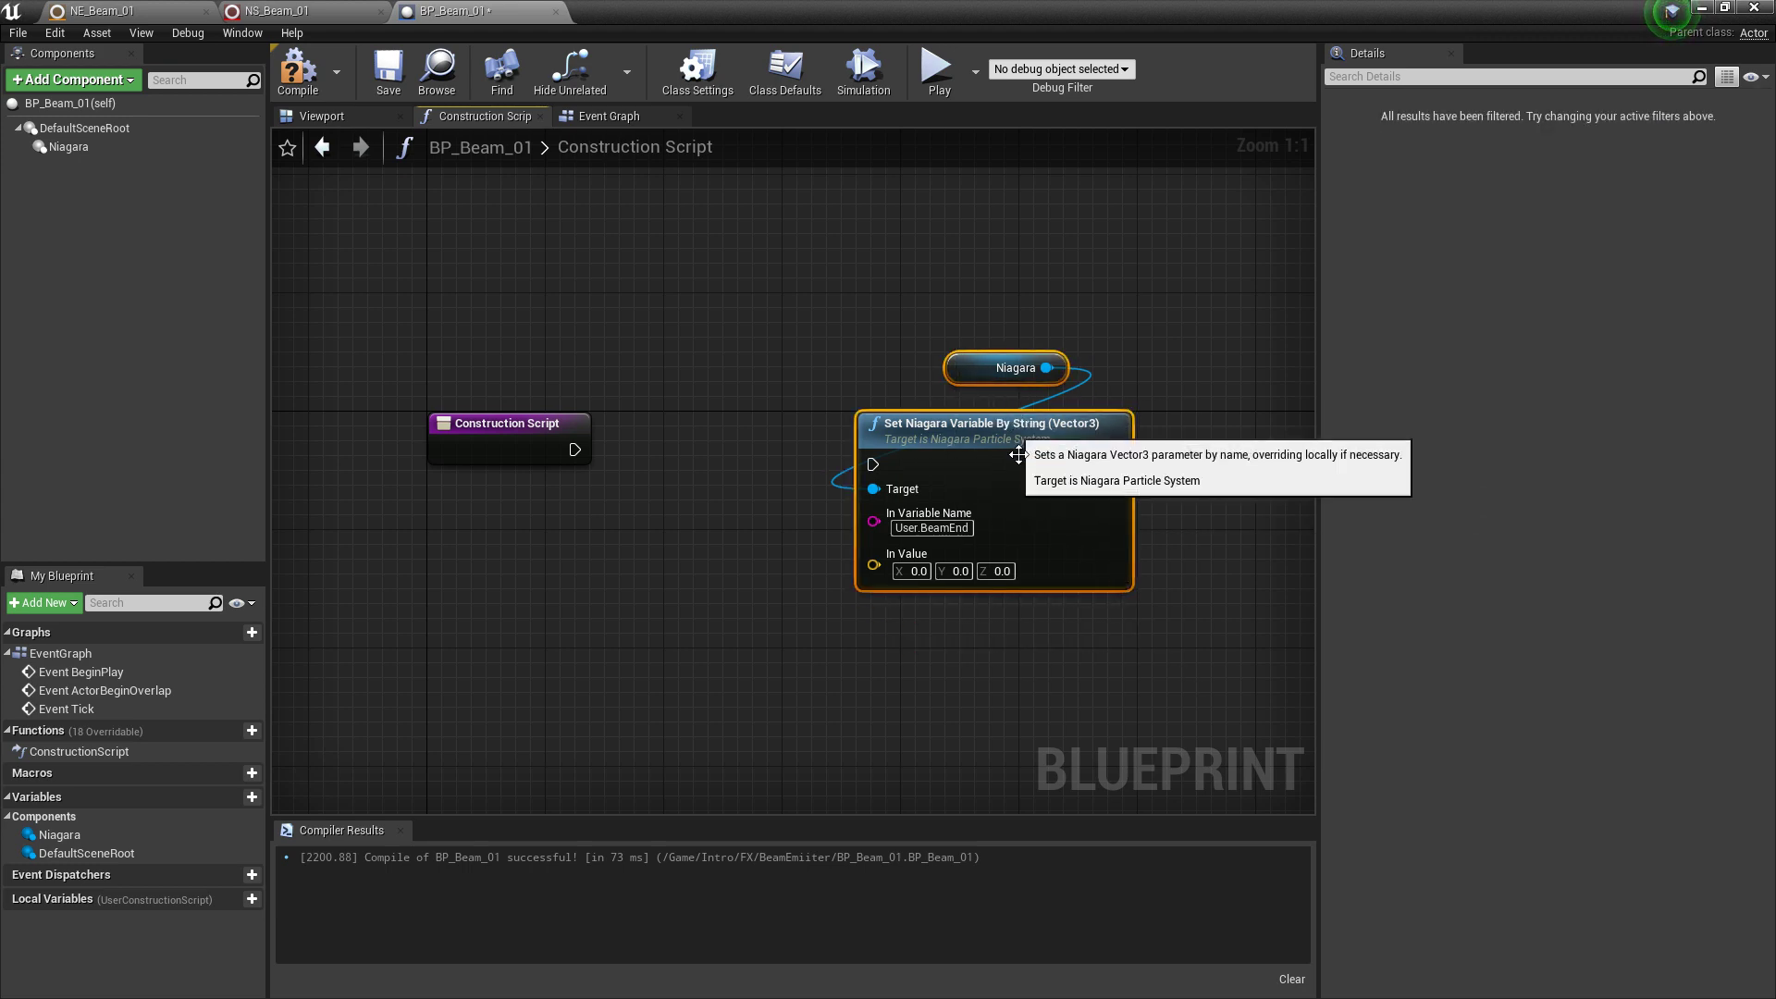
click(931, 652)
Step: Add an Arrow component named Arrow to BP_Beam_01
click(95, 83)
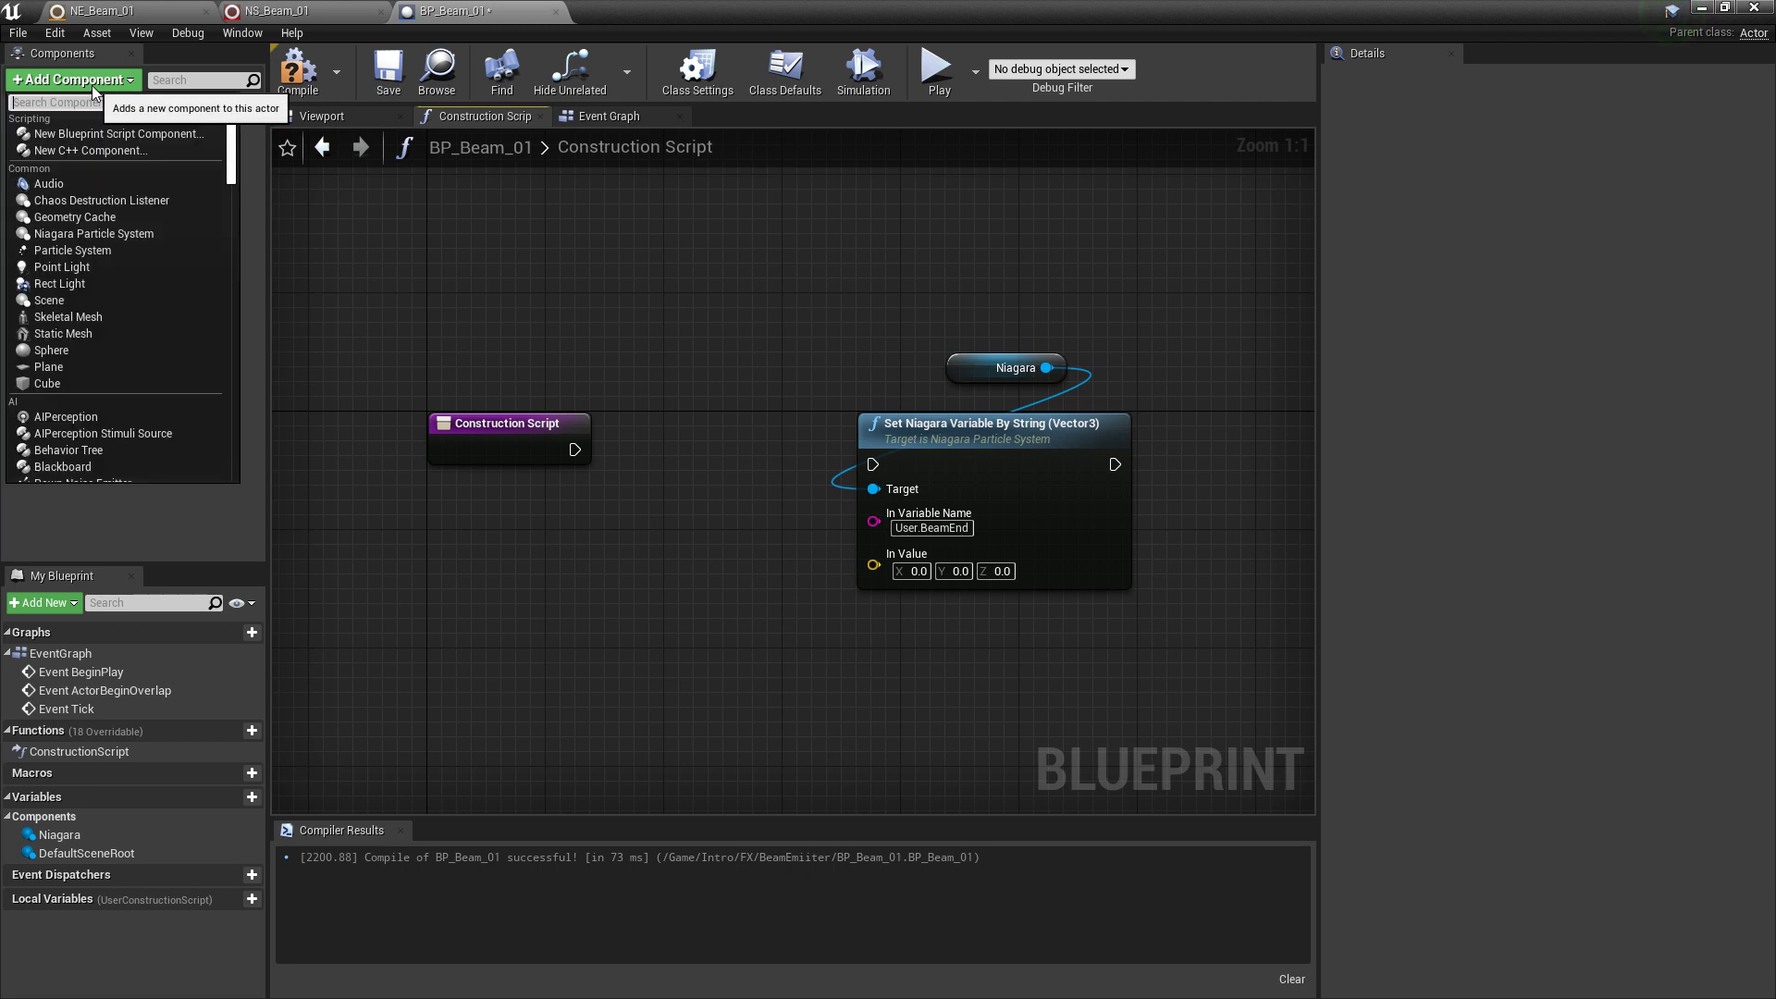
text(Arrow)
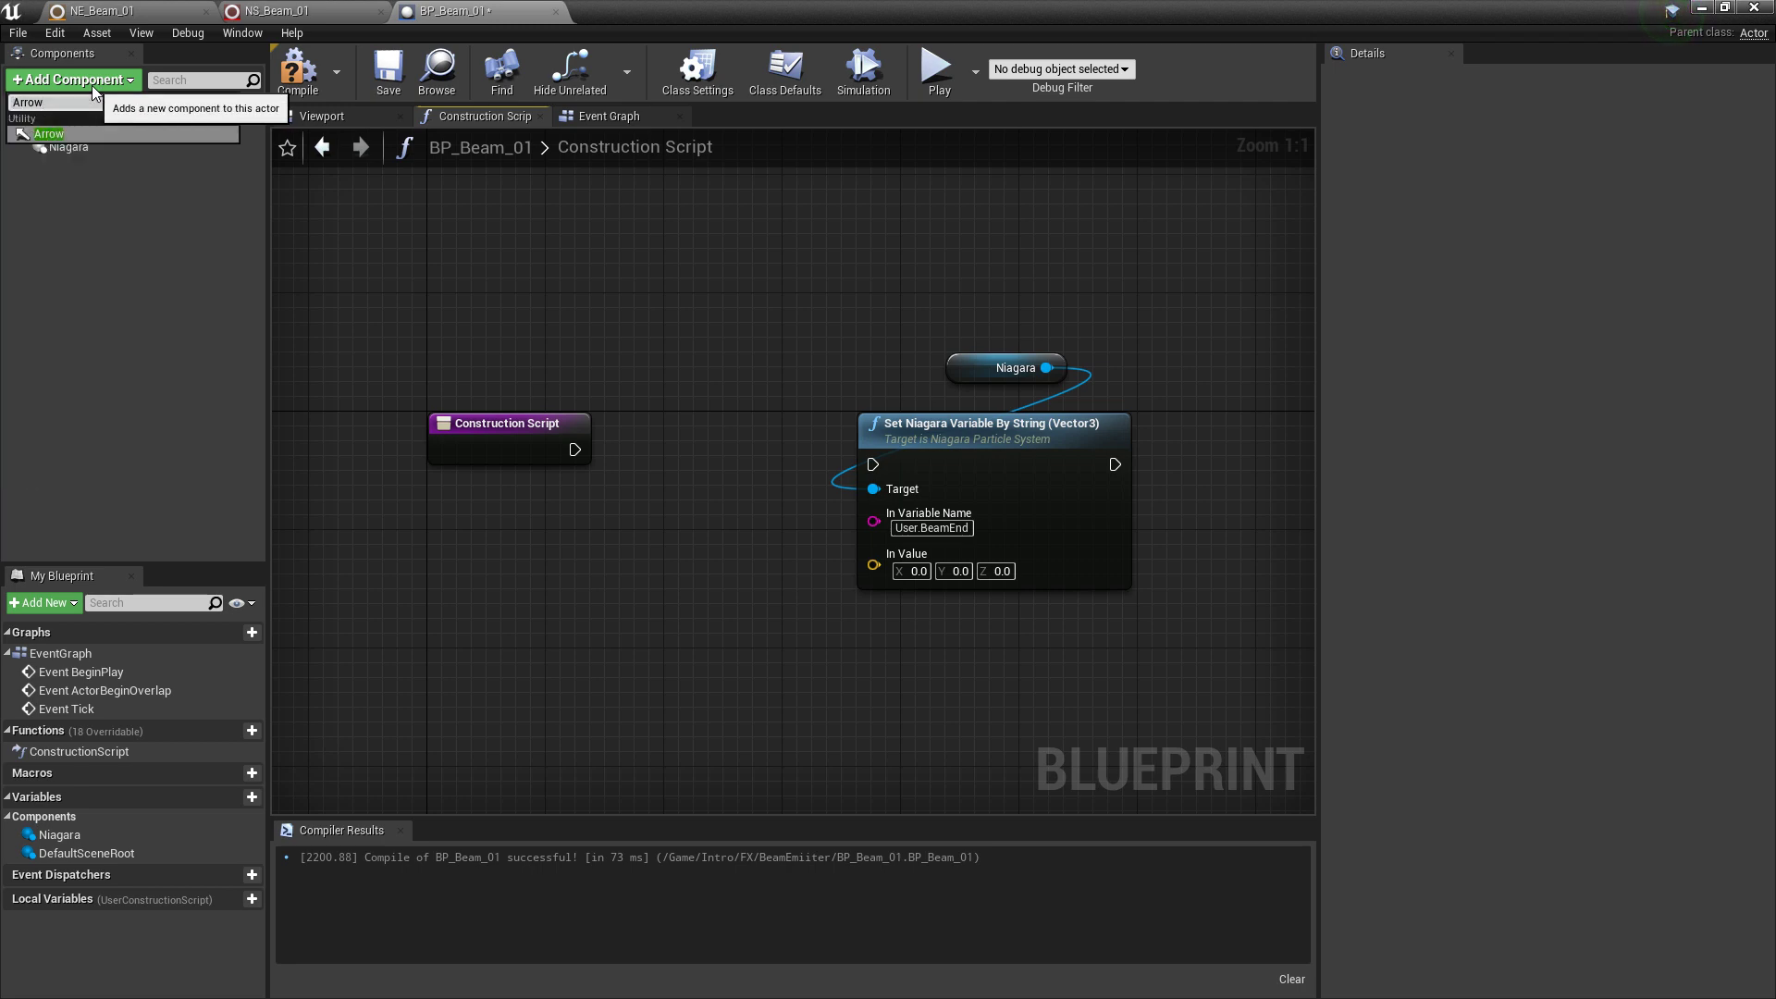
key(Return)
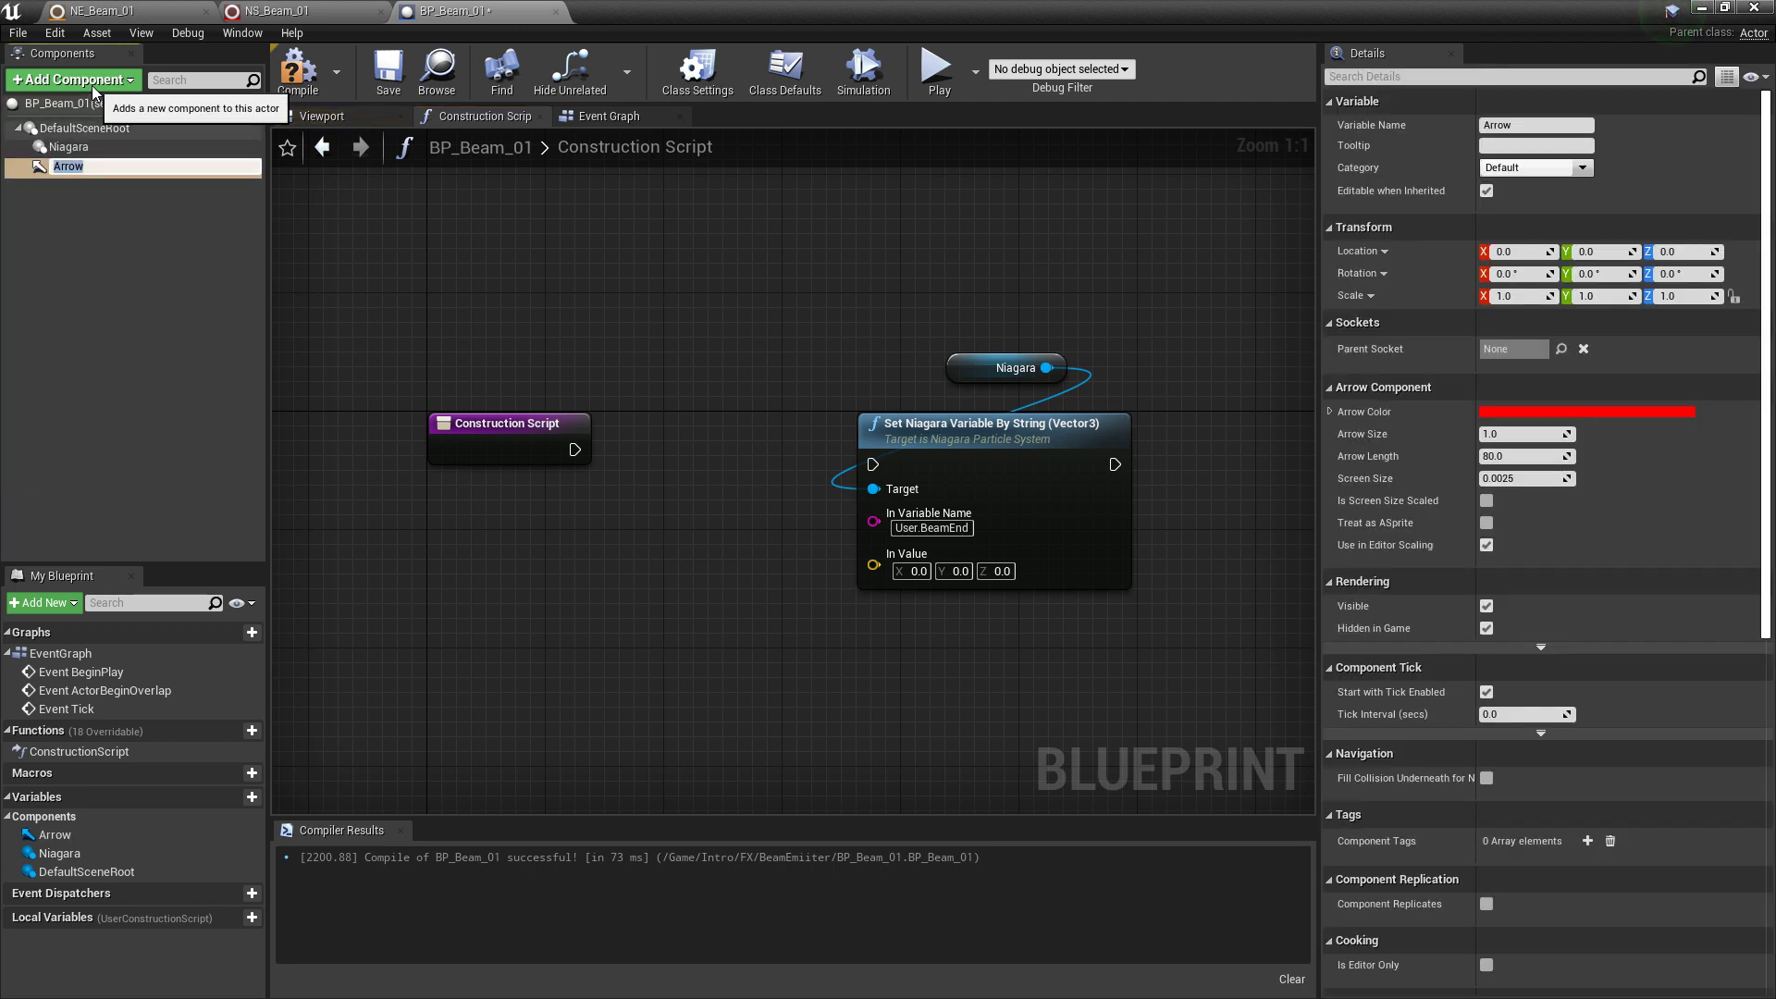
key(Return)
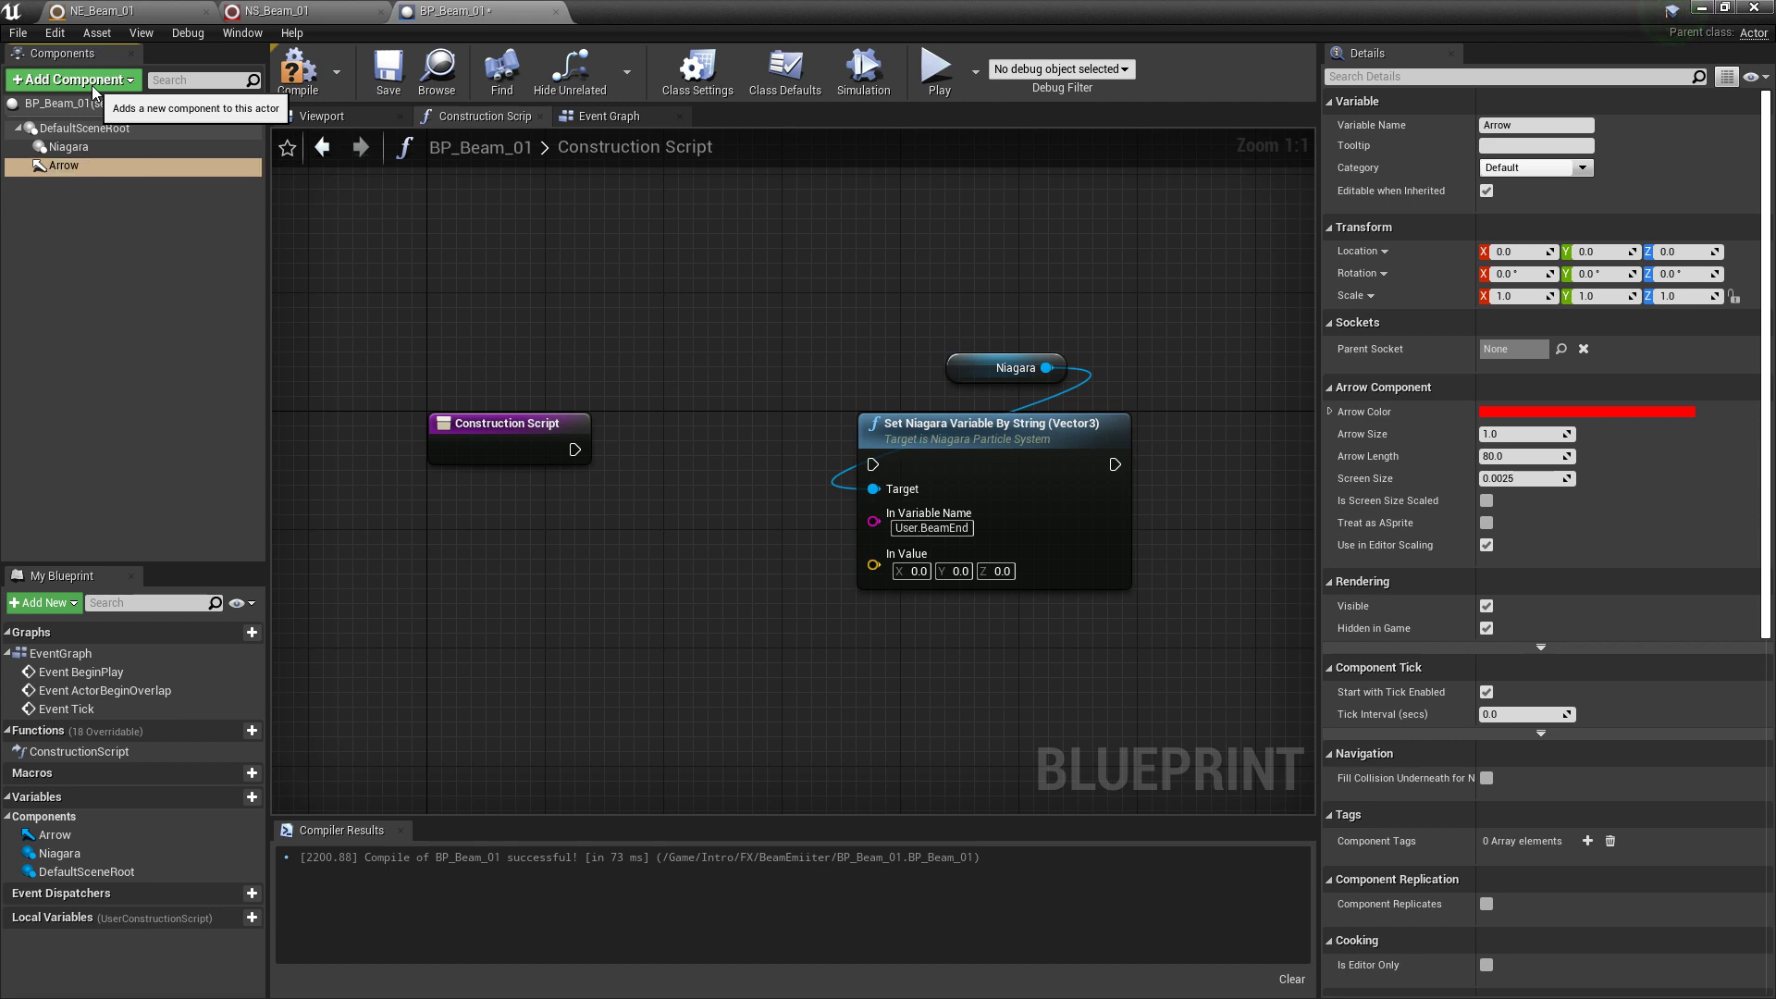
Step: Feed Arrow's GetWorldLocation into the Construction Script's User.BeamEnd Set node, then compile and save
click(52, 168)
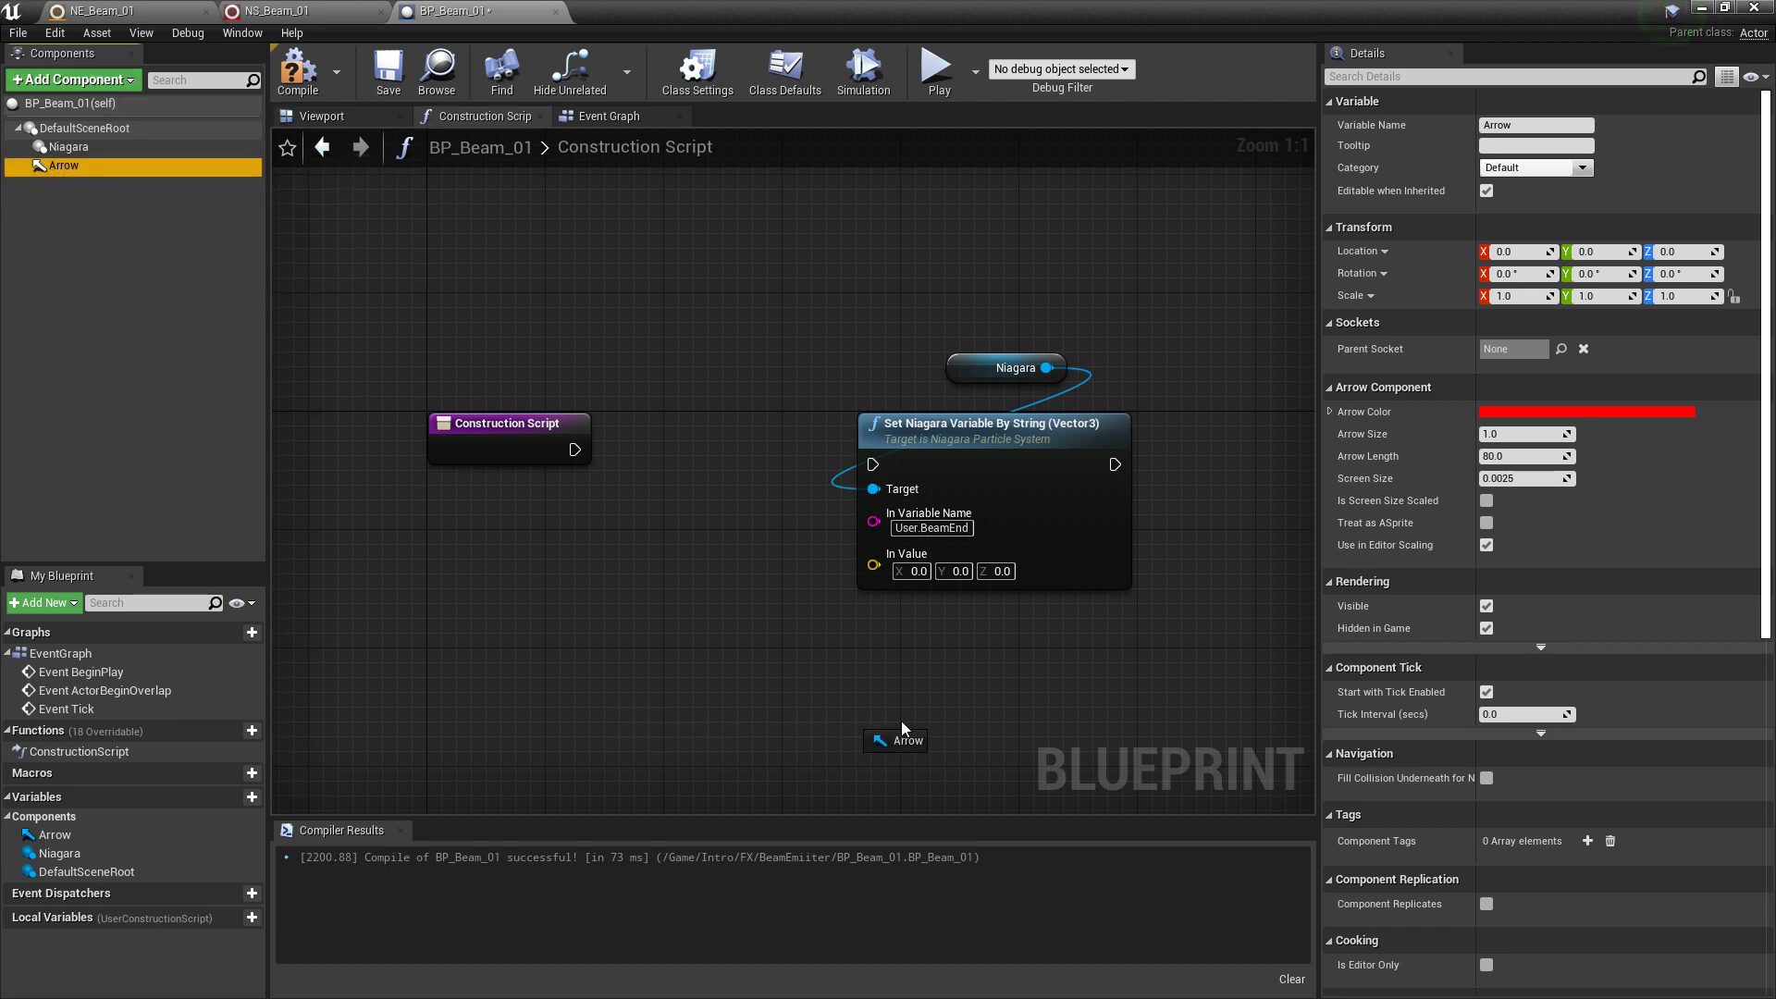
drag(858, 726, 956, 679)
text(get )
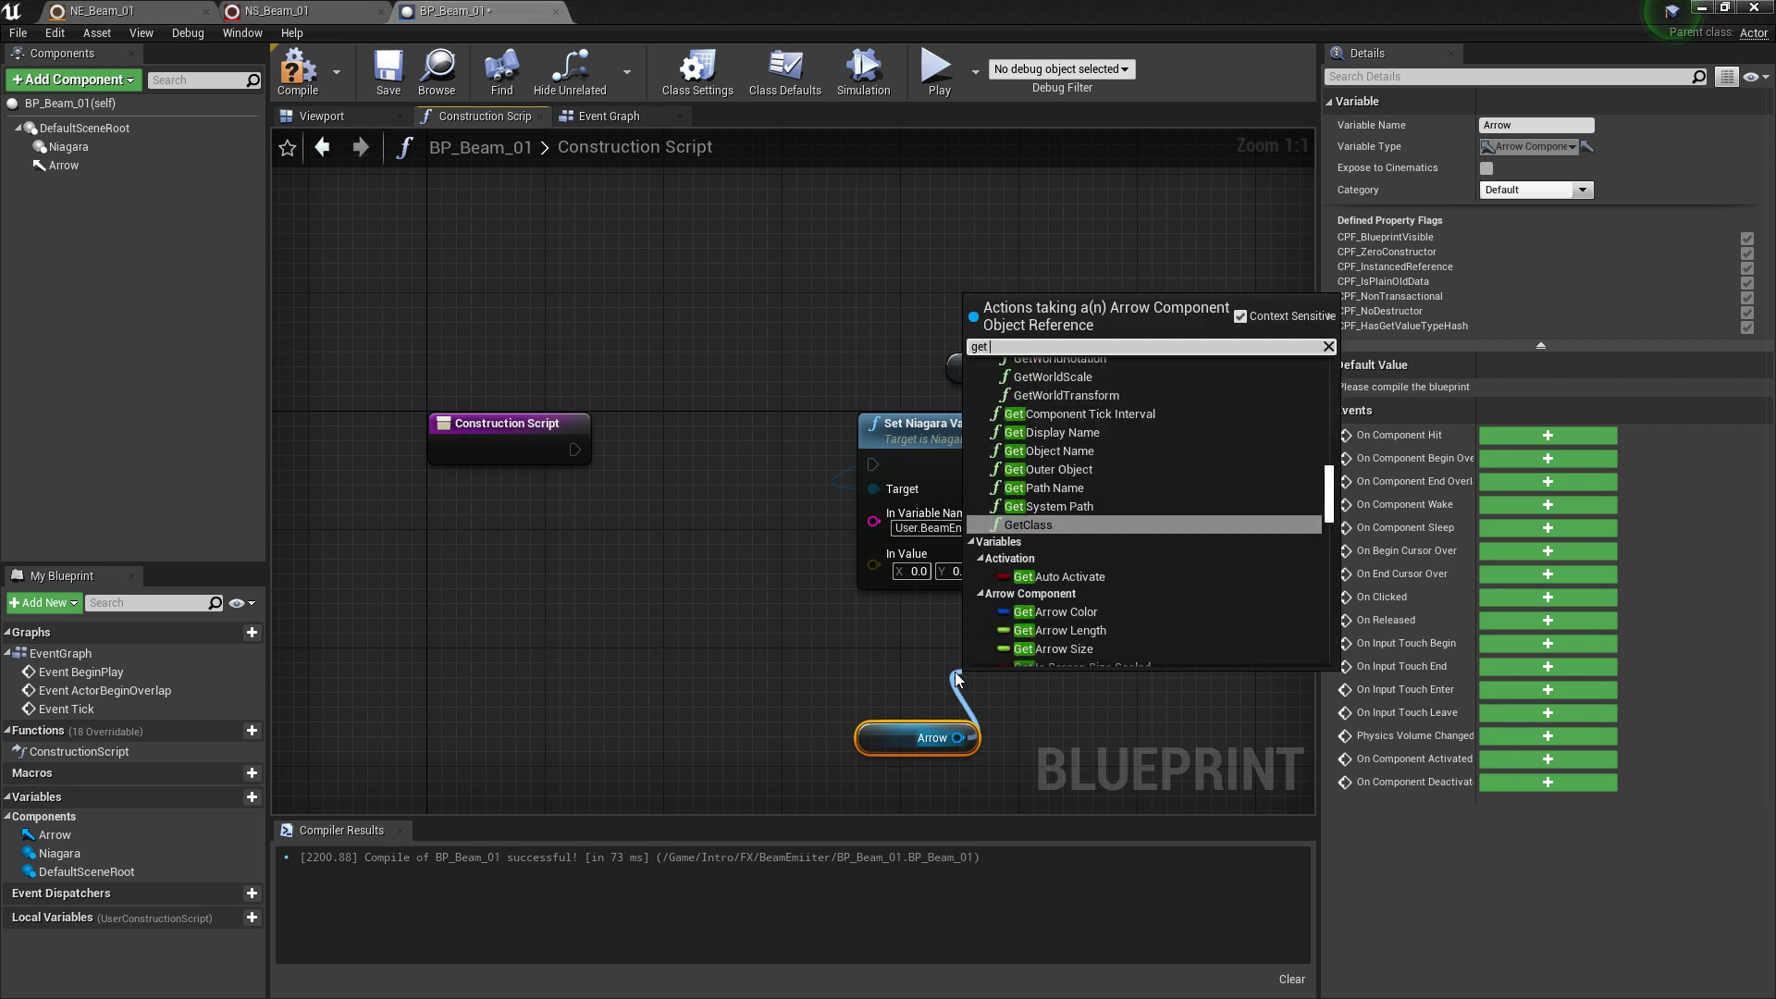
text(loca)
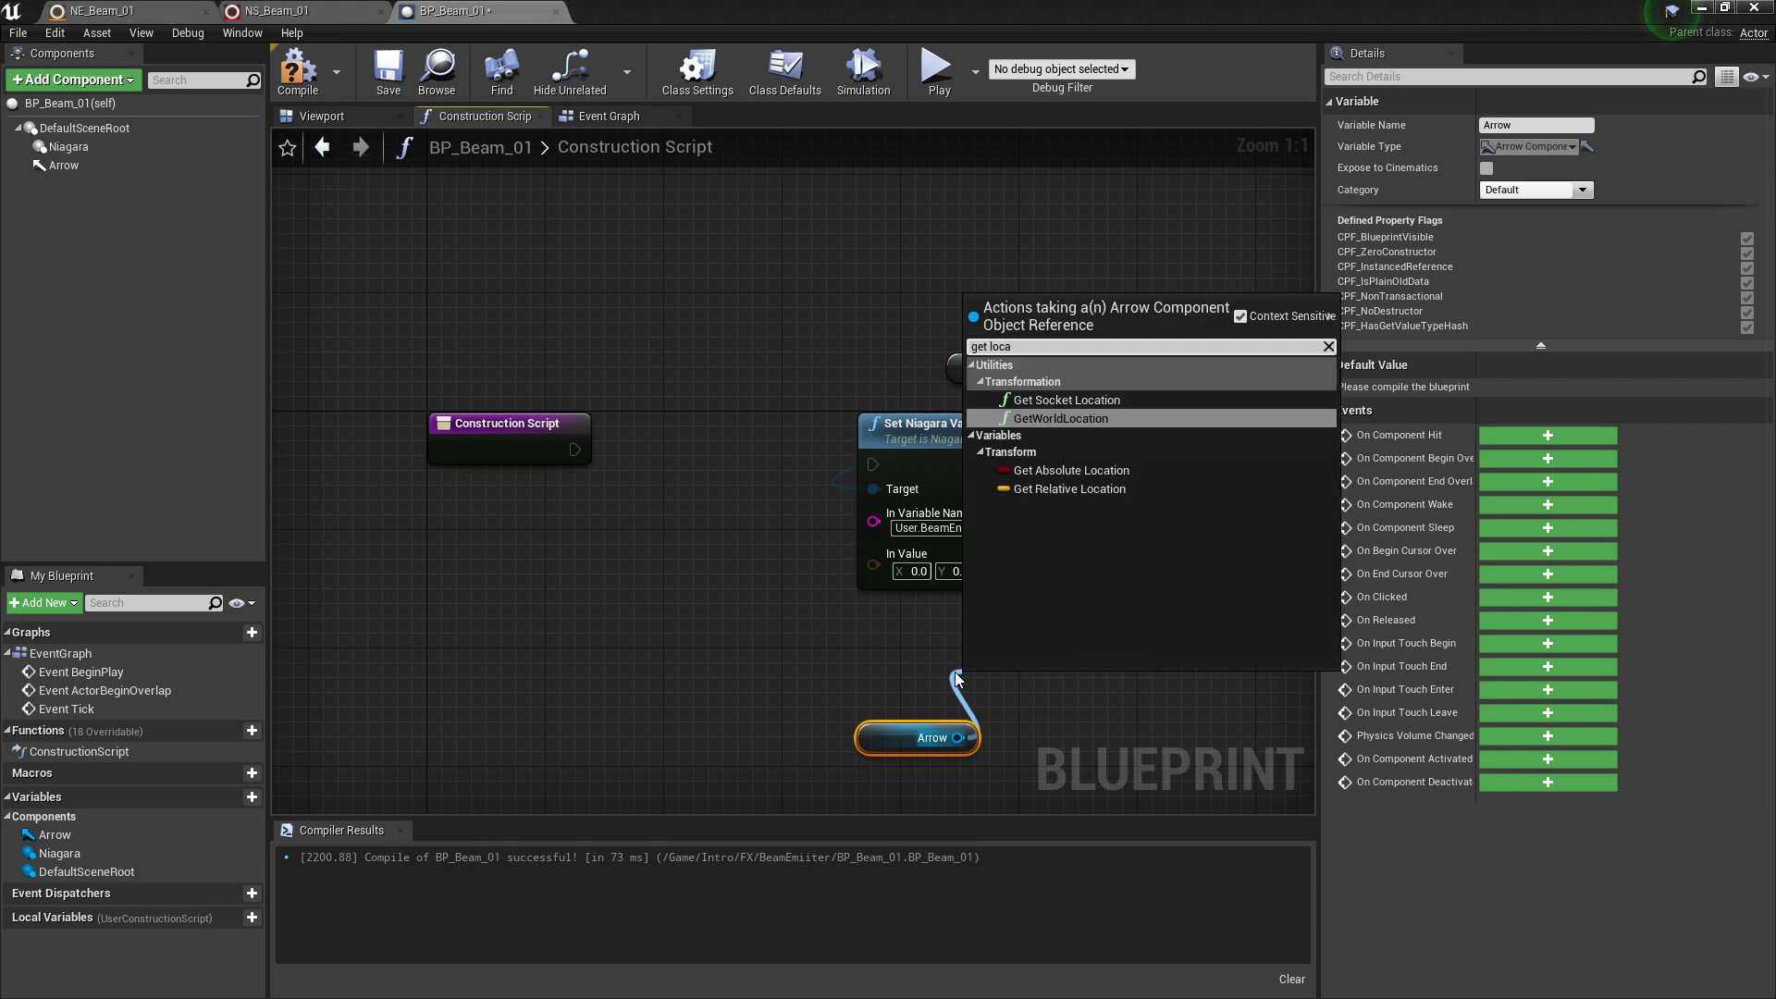
key(Return)
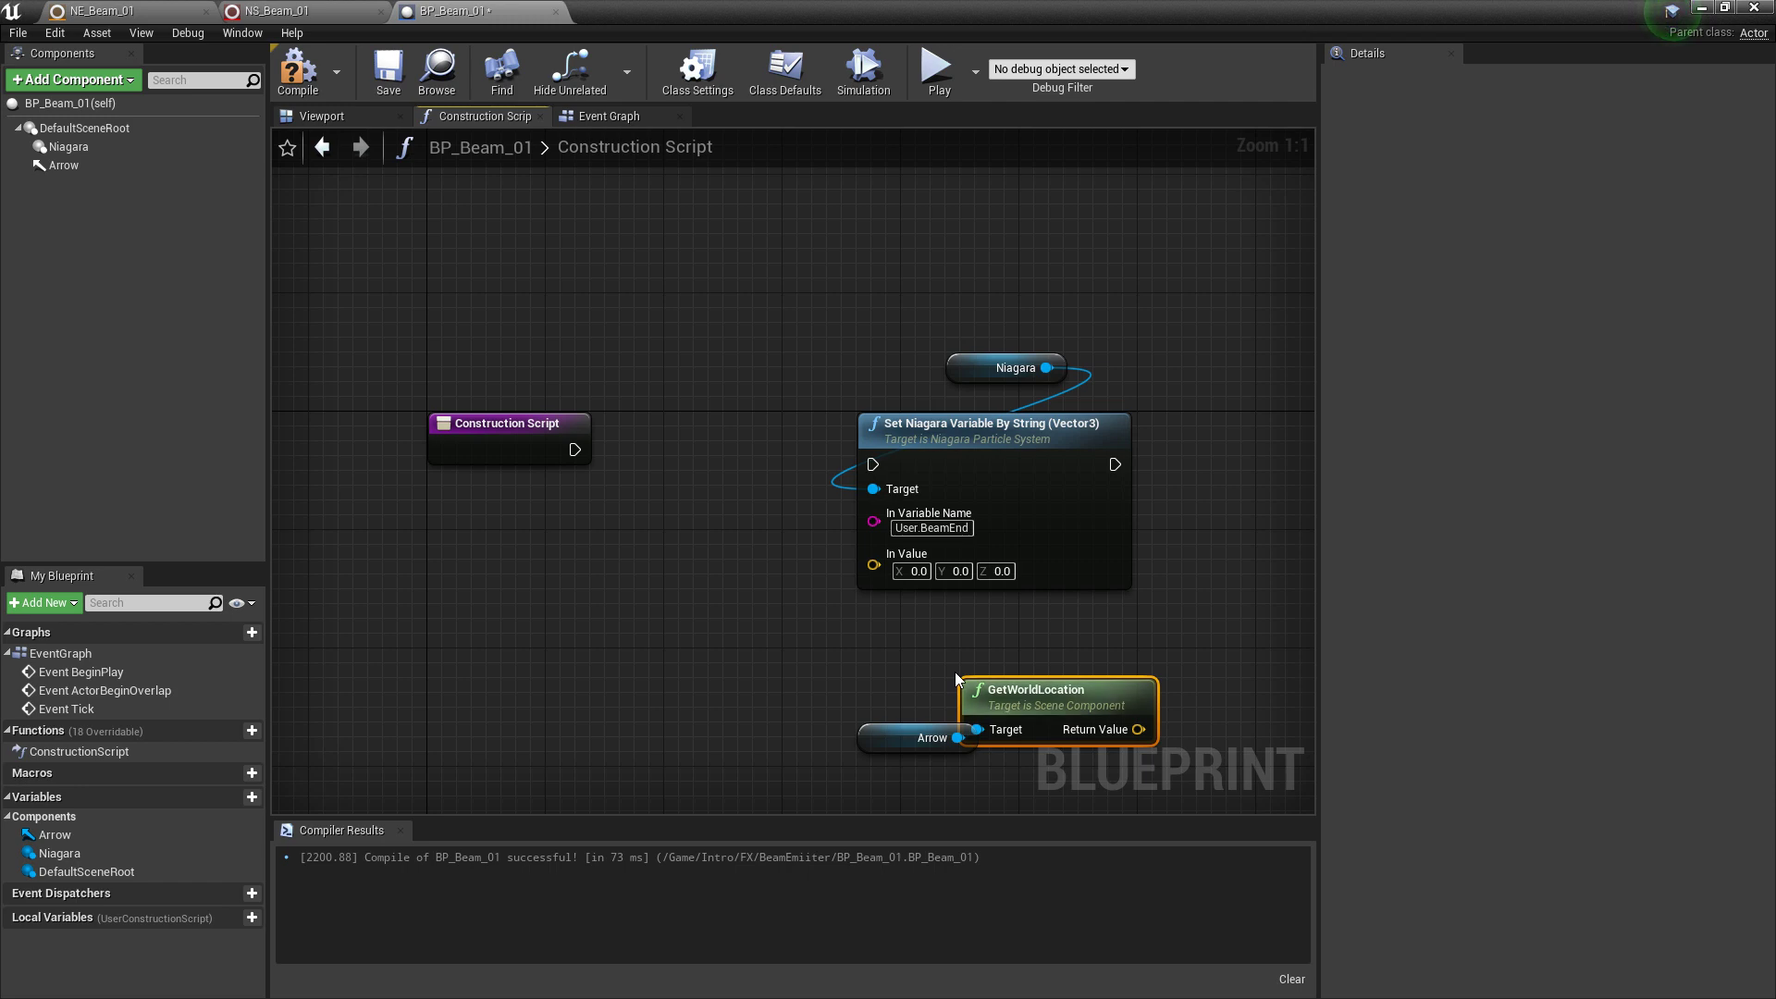
drag(1070, 696, 967, 650)
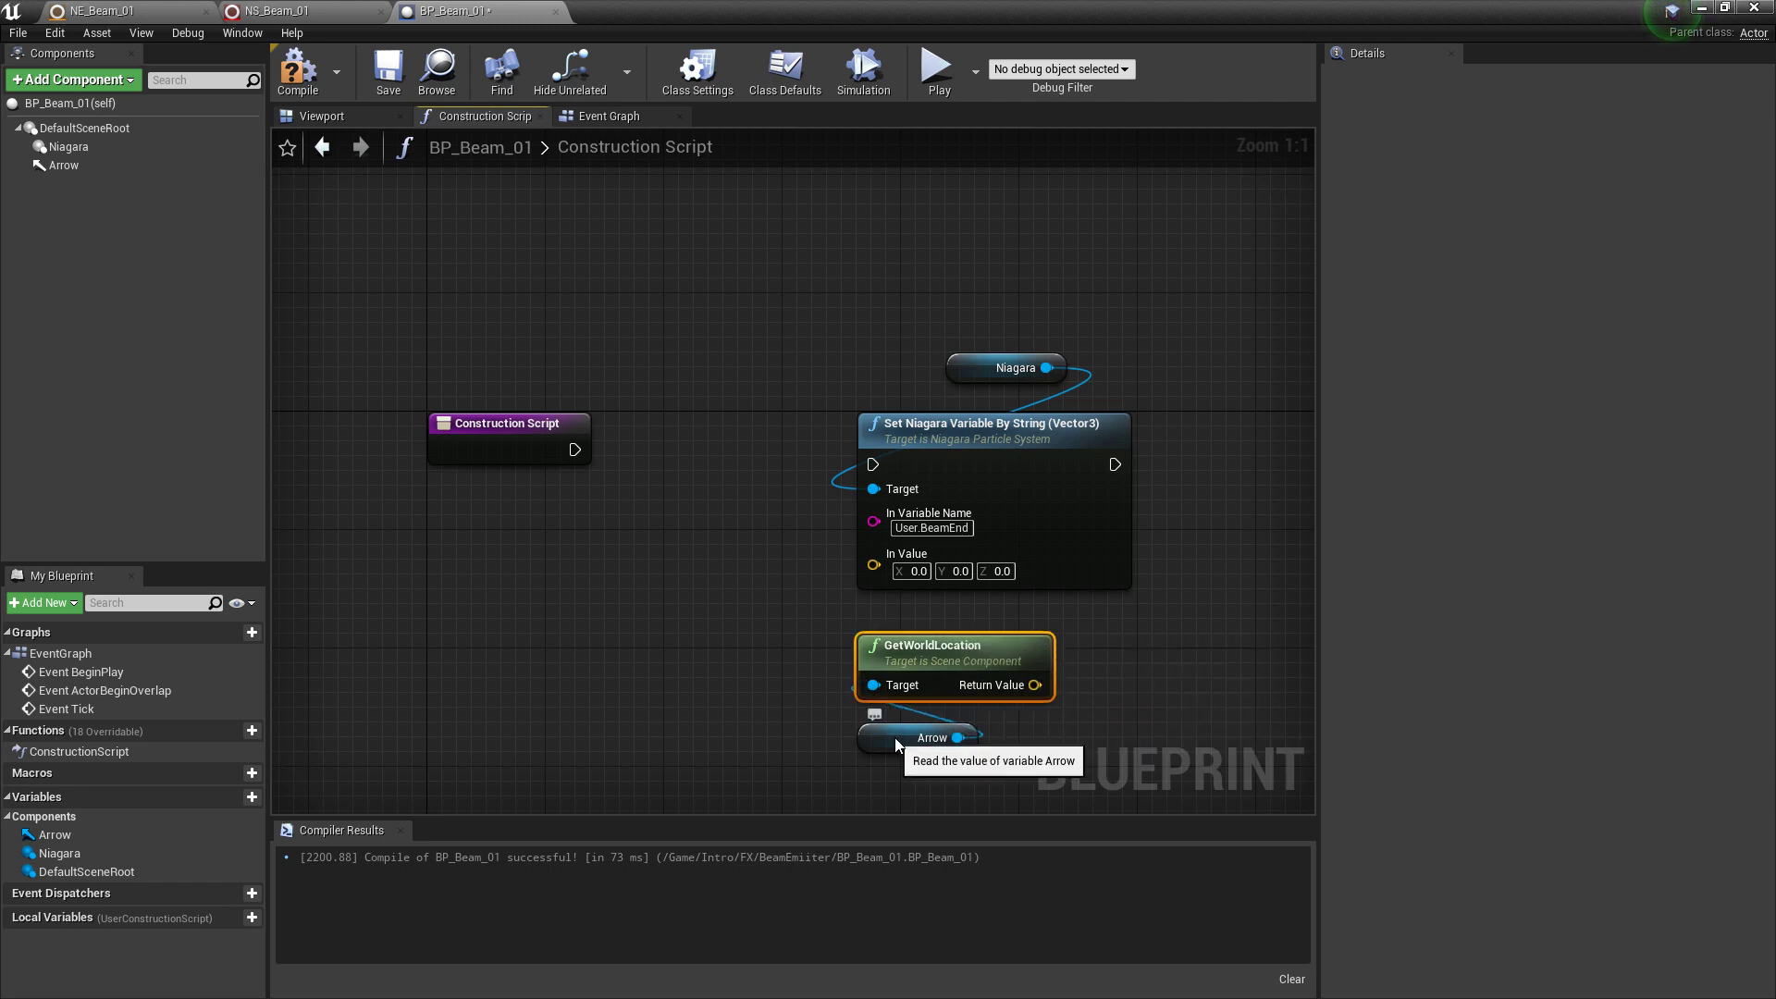
drag(921, 737, 950, 738)
drag(1034, 684, 874, 565)
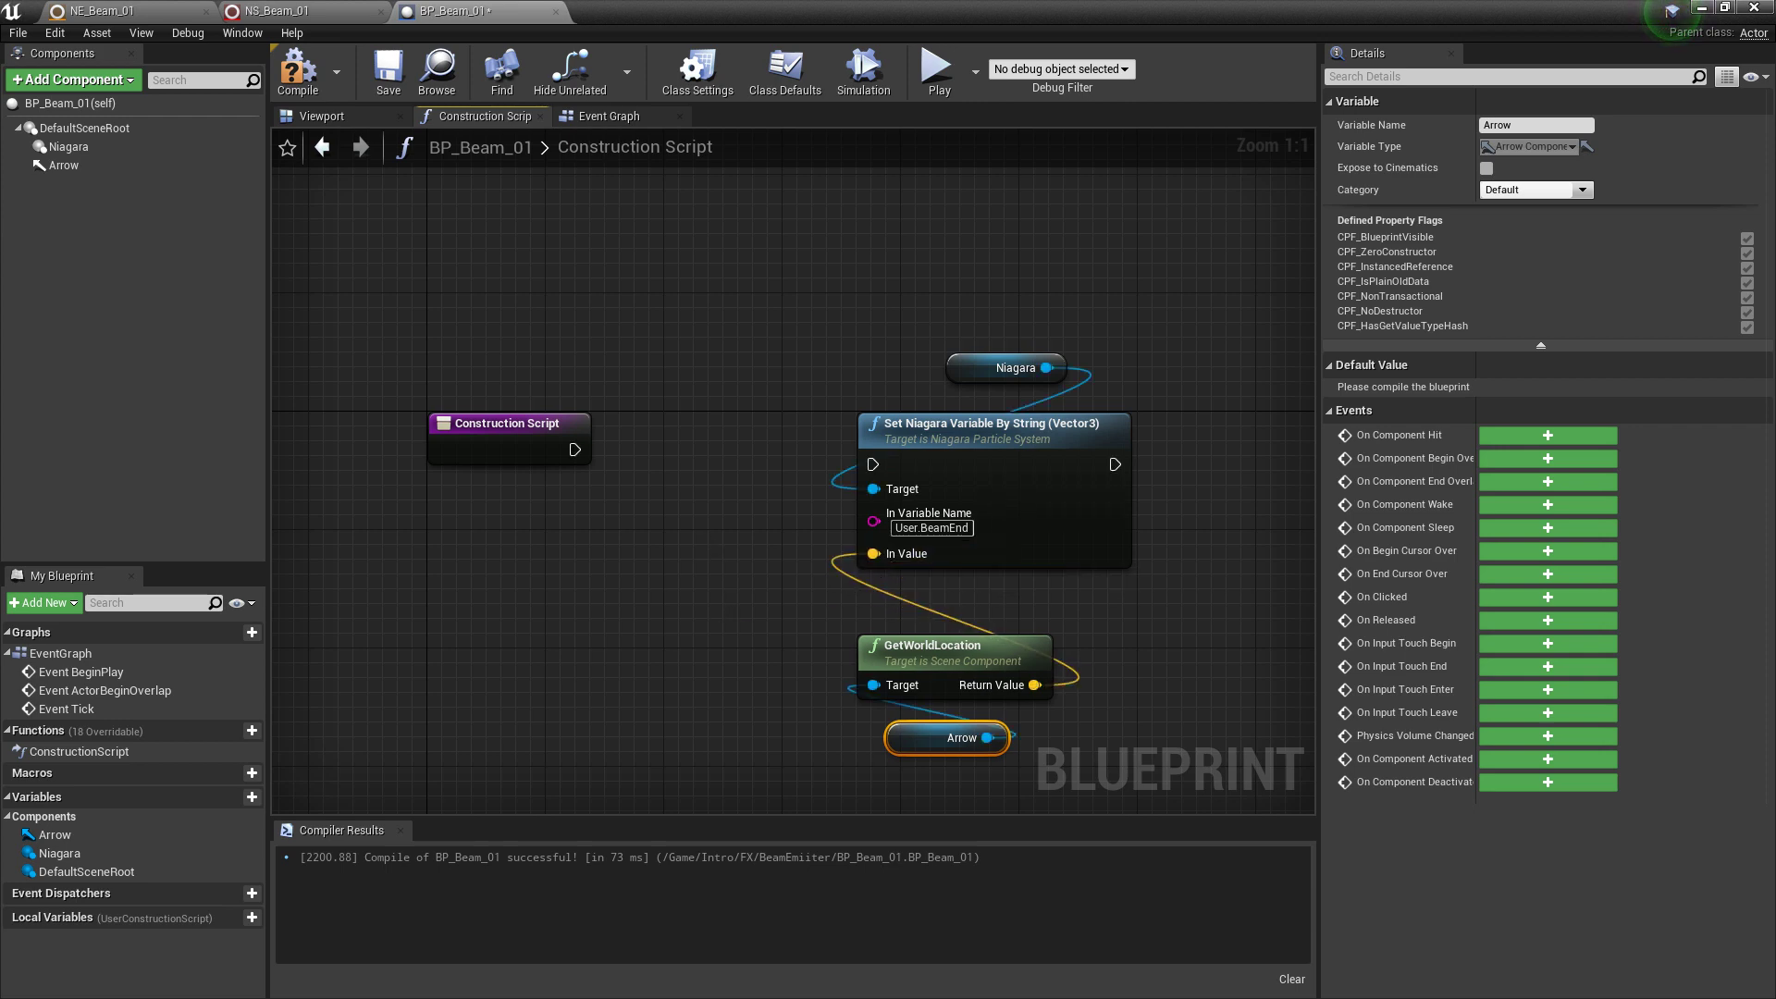
right_drag(696, 555, 653, 580)
drag(531, 475, 815, 503)
click(298, 70)
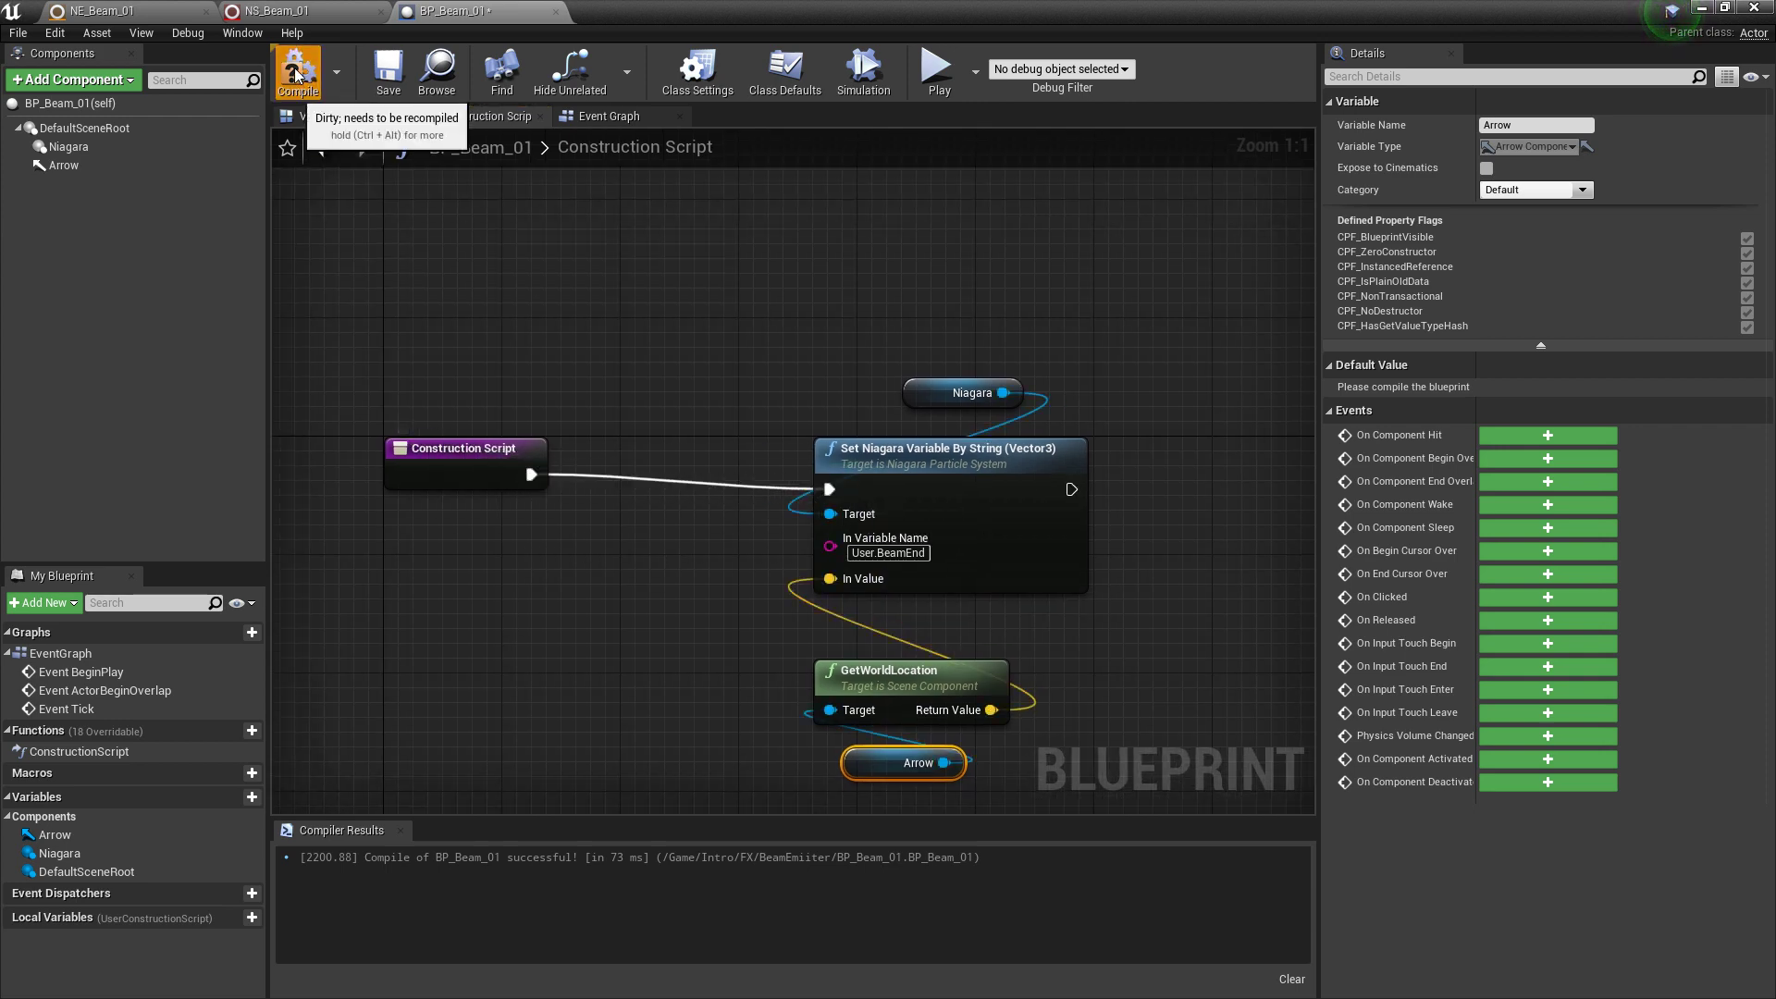
click(389, 70)
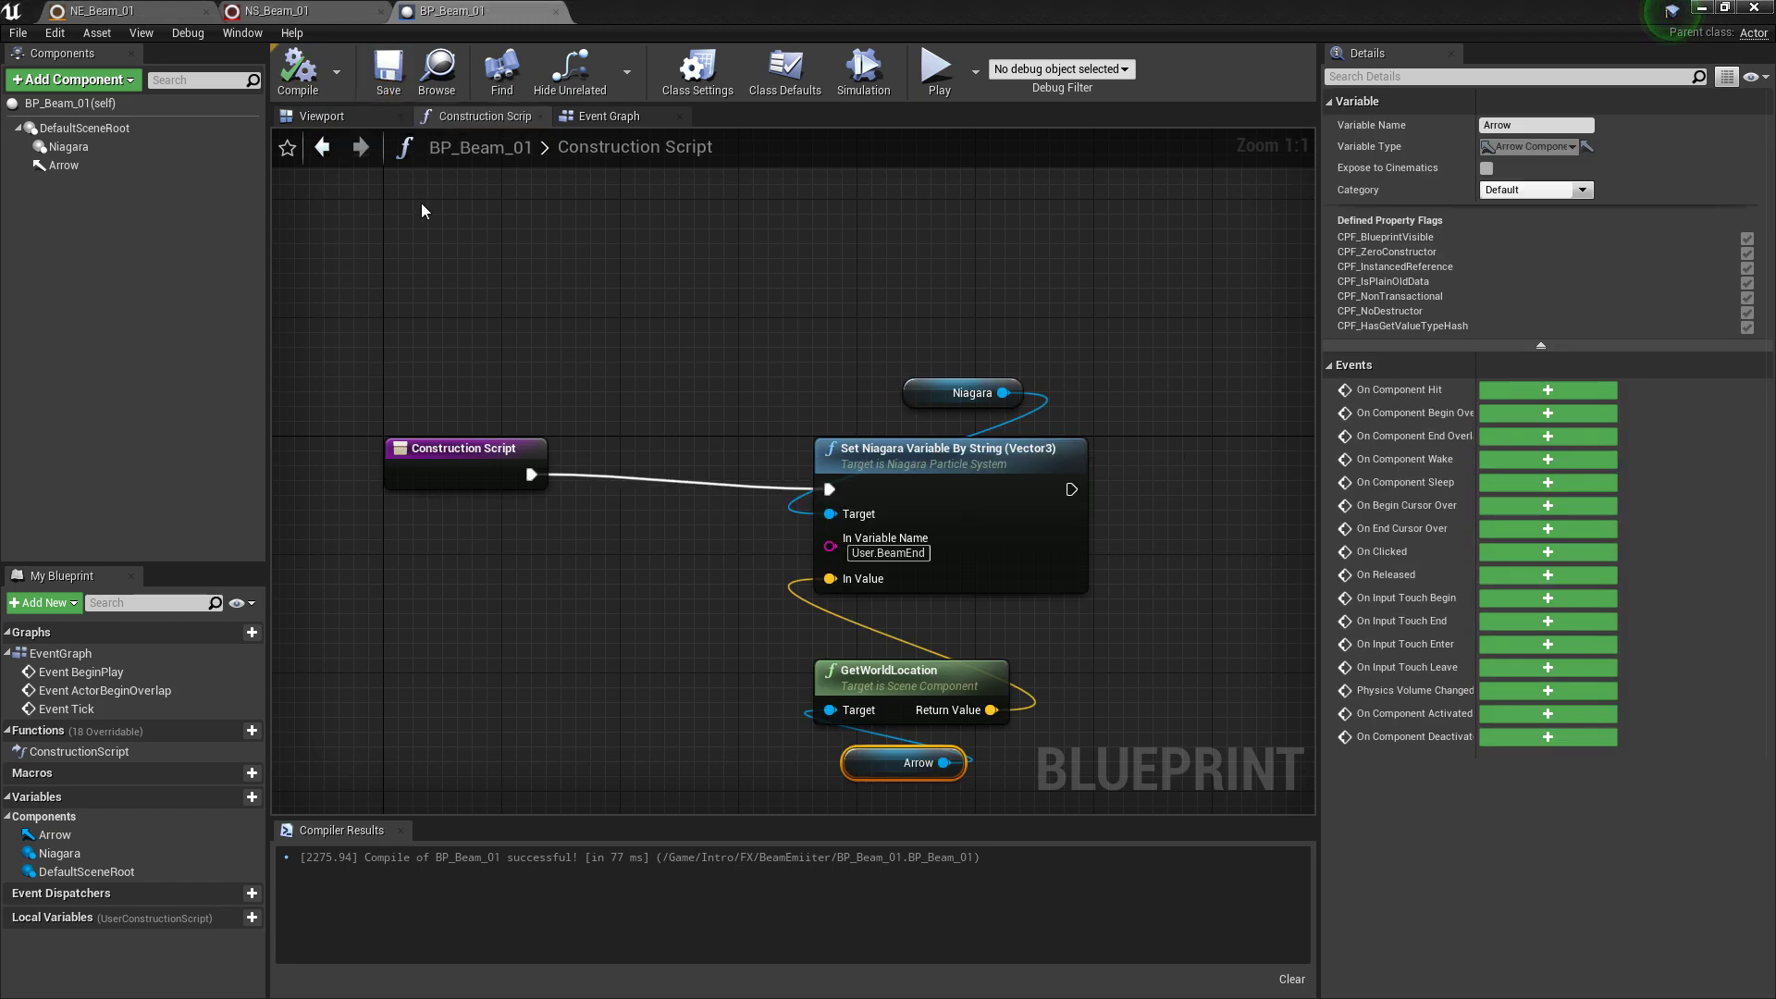
Step: Move the Arrow component to Location X 90 in the Viewport and recompile
click(322, 115)
click(63, 166)
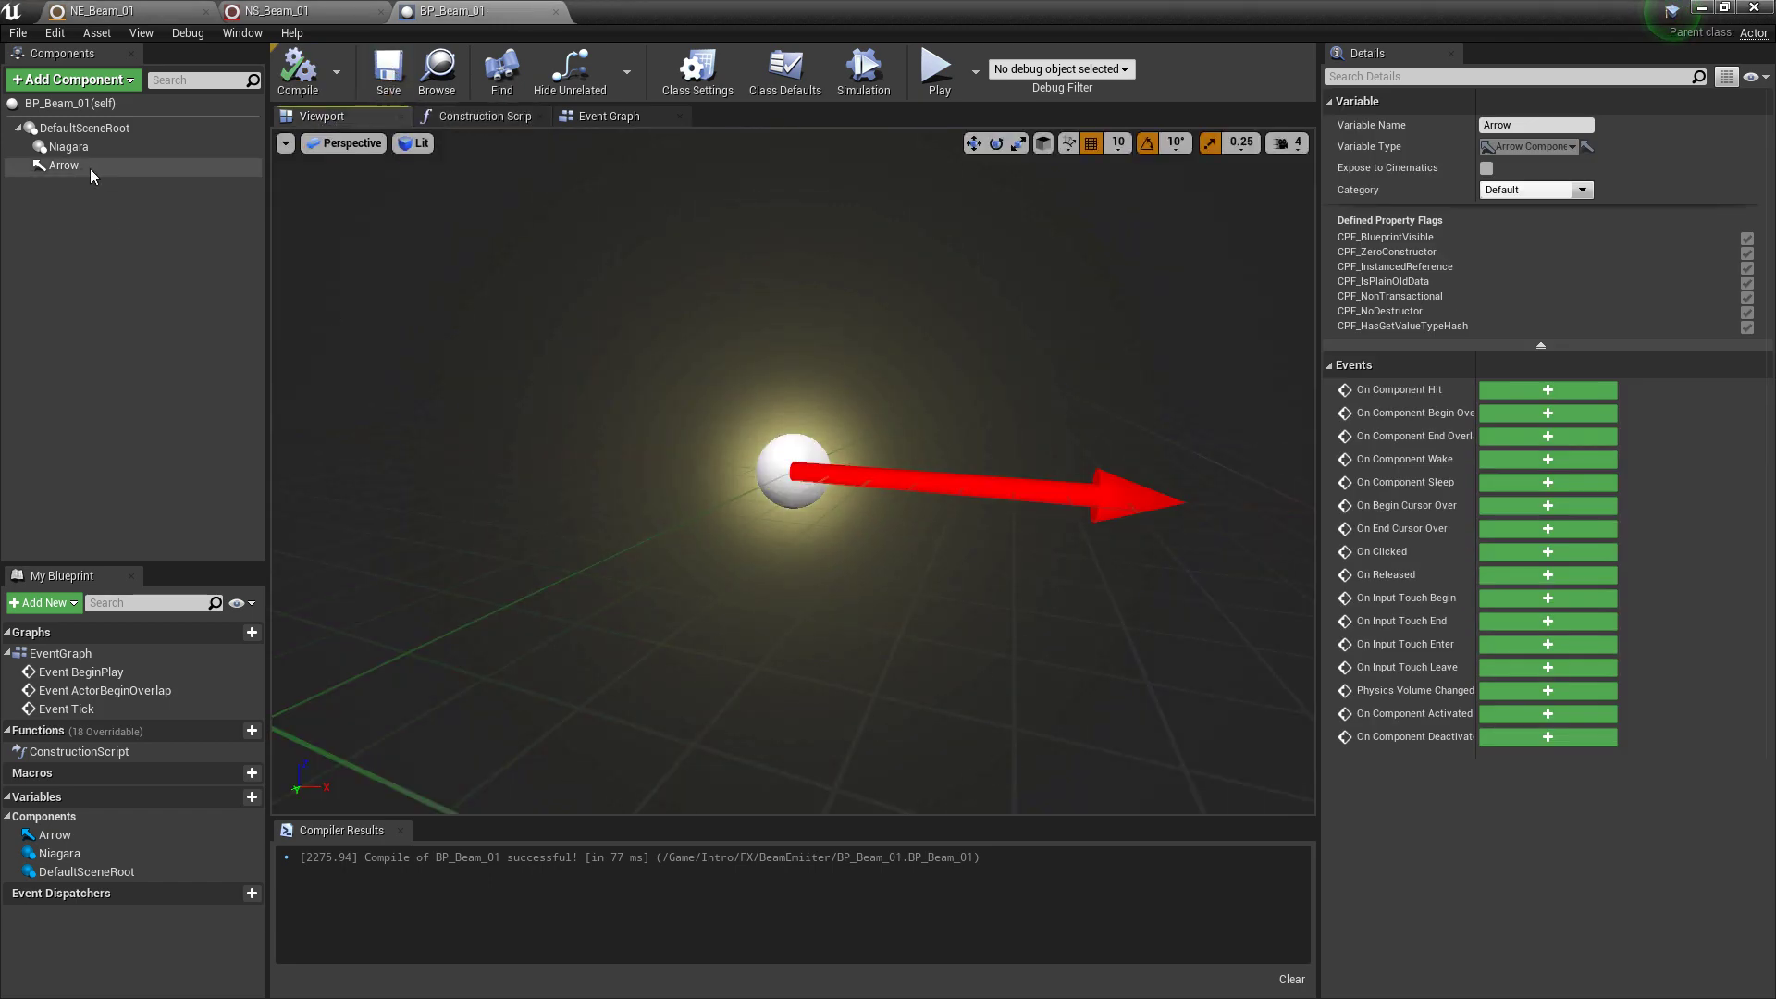
drag(851, 477, 1161, 570)
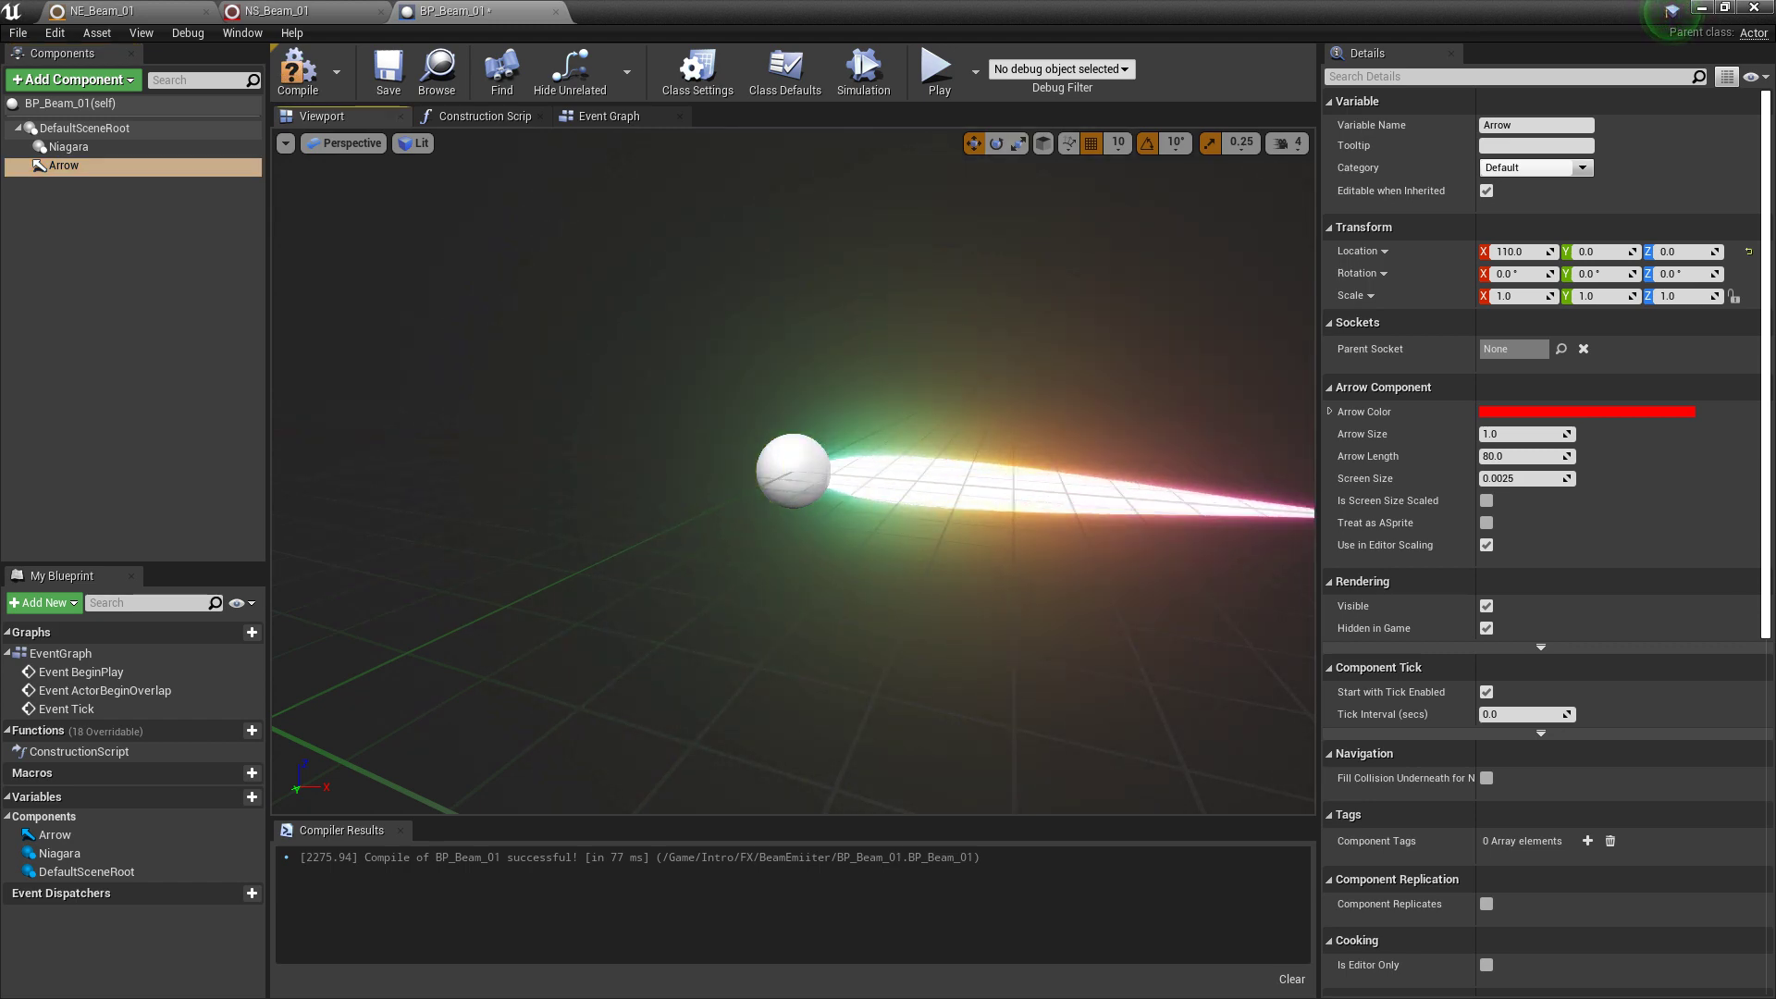
drag(1162, 654, 1203, 735)
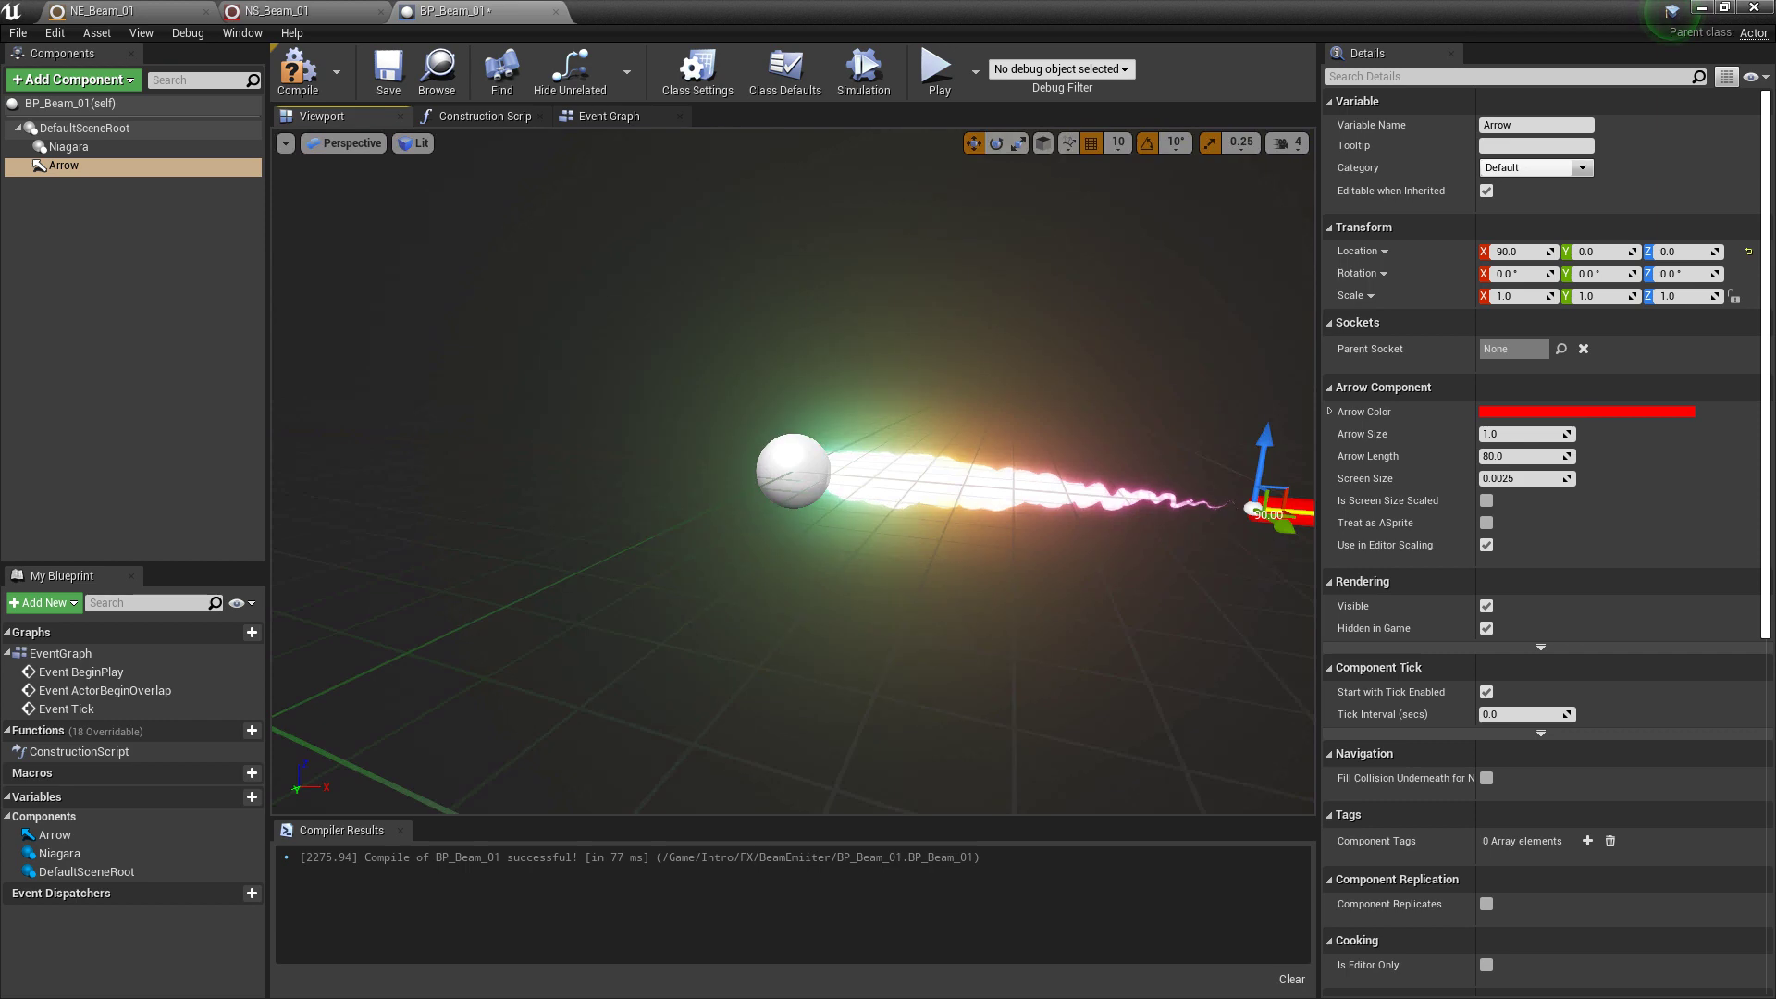
click(307, 88)
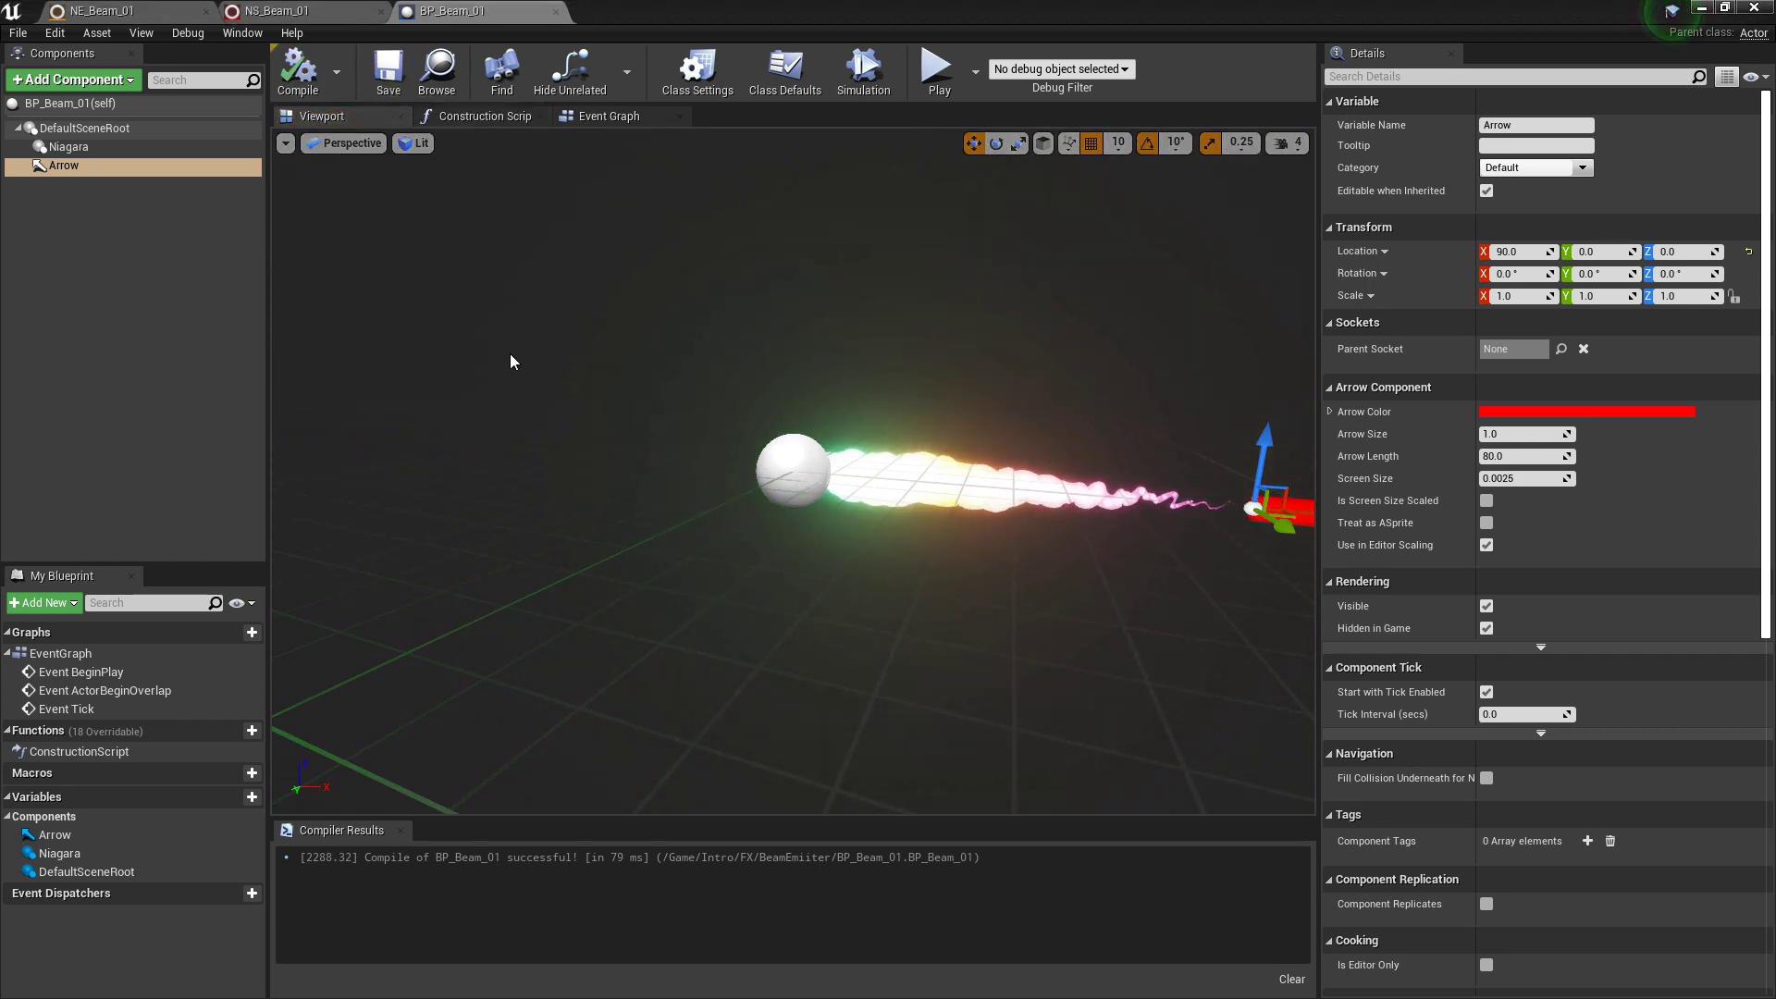
Step: Delete the NS_Beam_01 actor from the level
click(1708, 11)
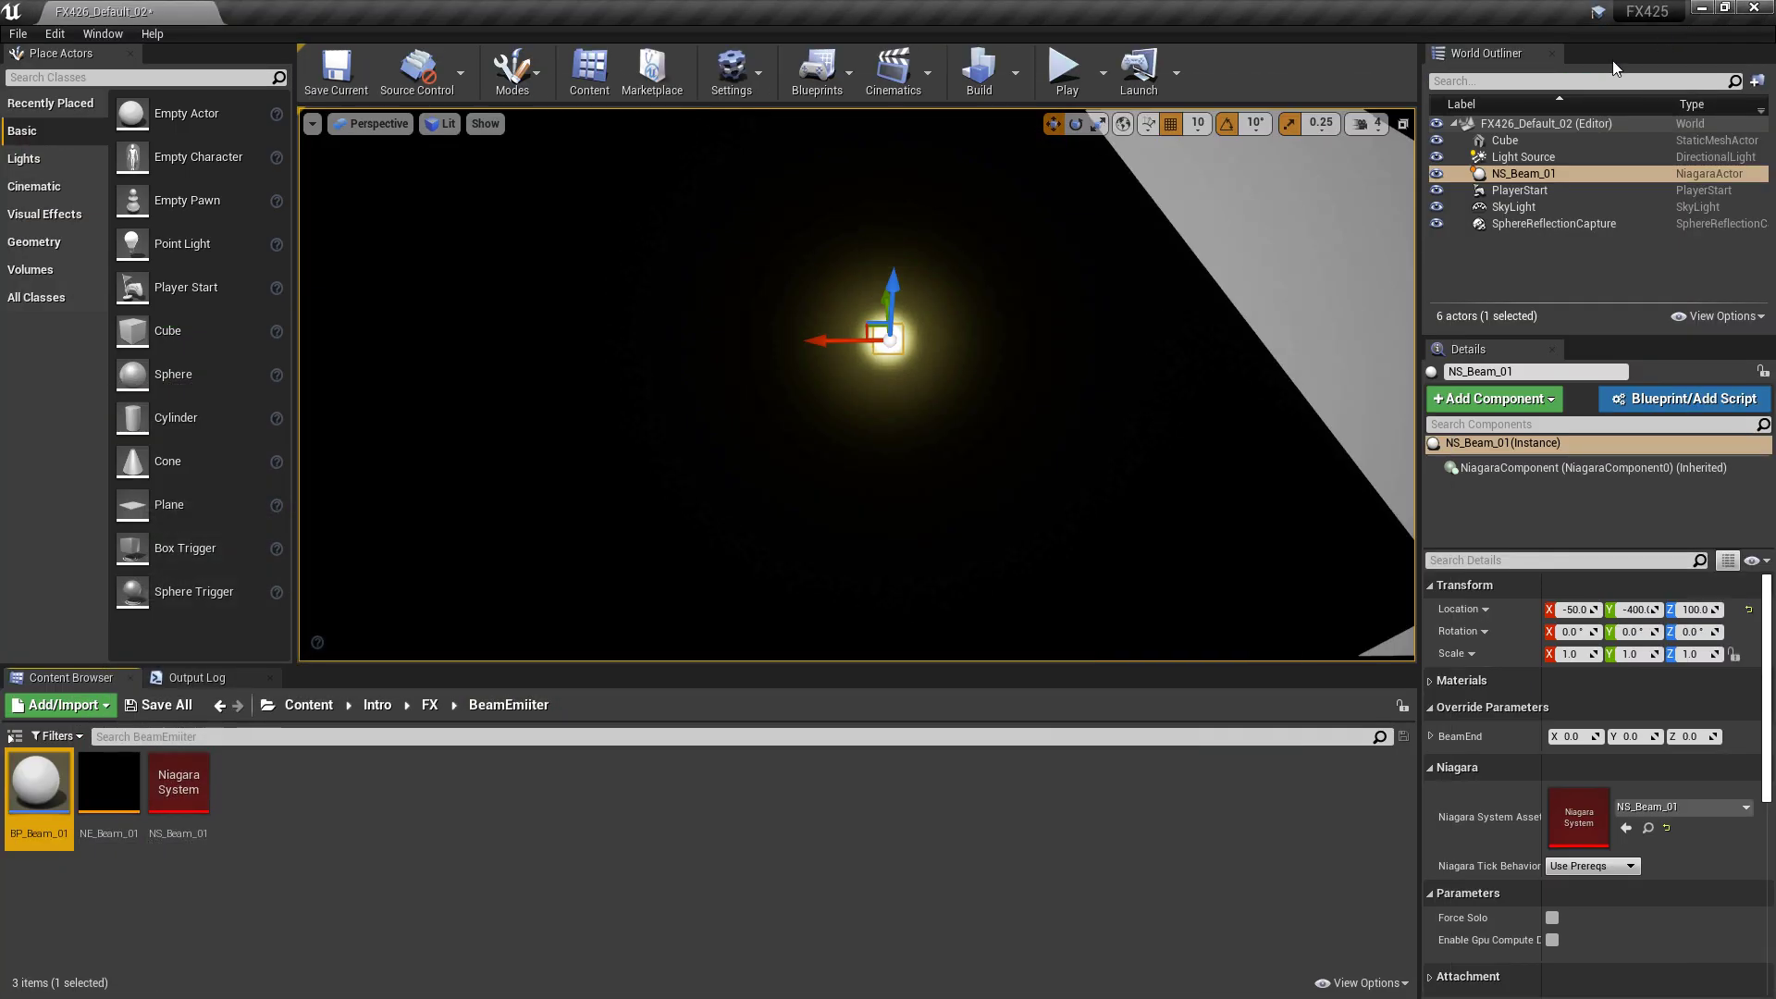
click(1512, 175)
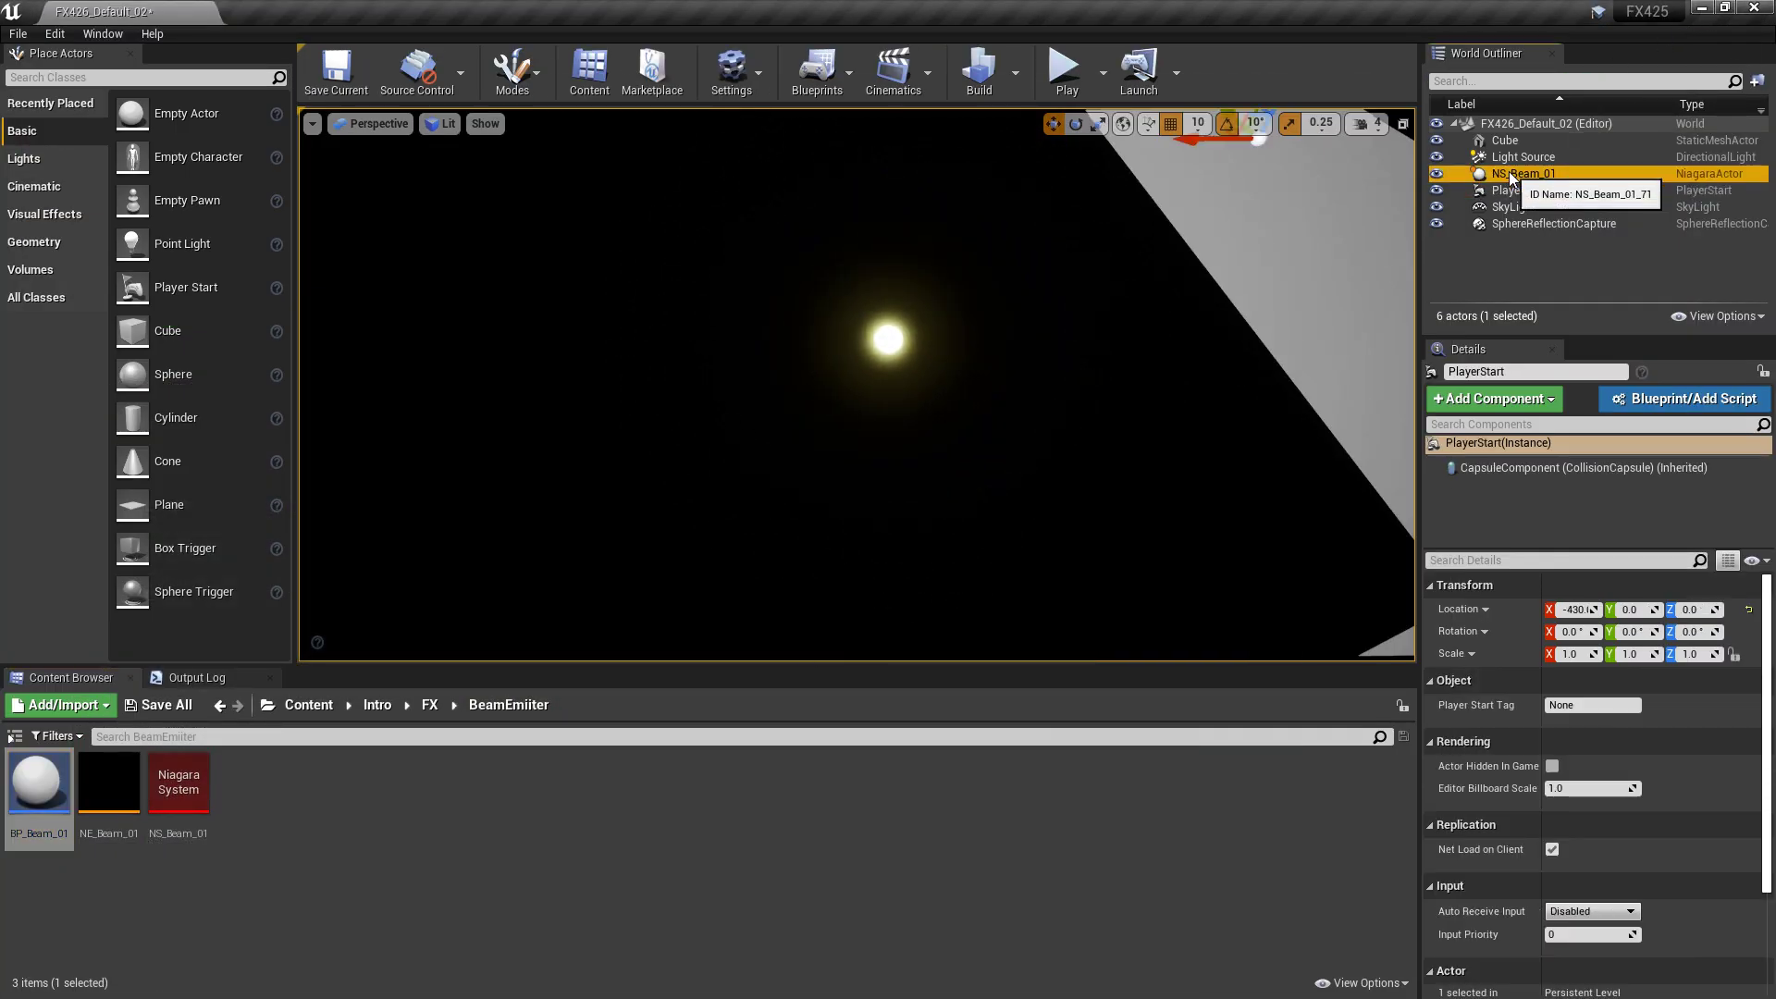
key(Delete)
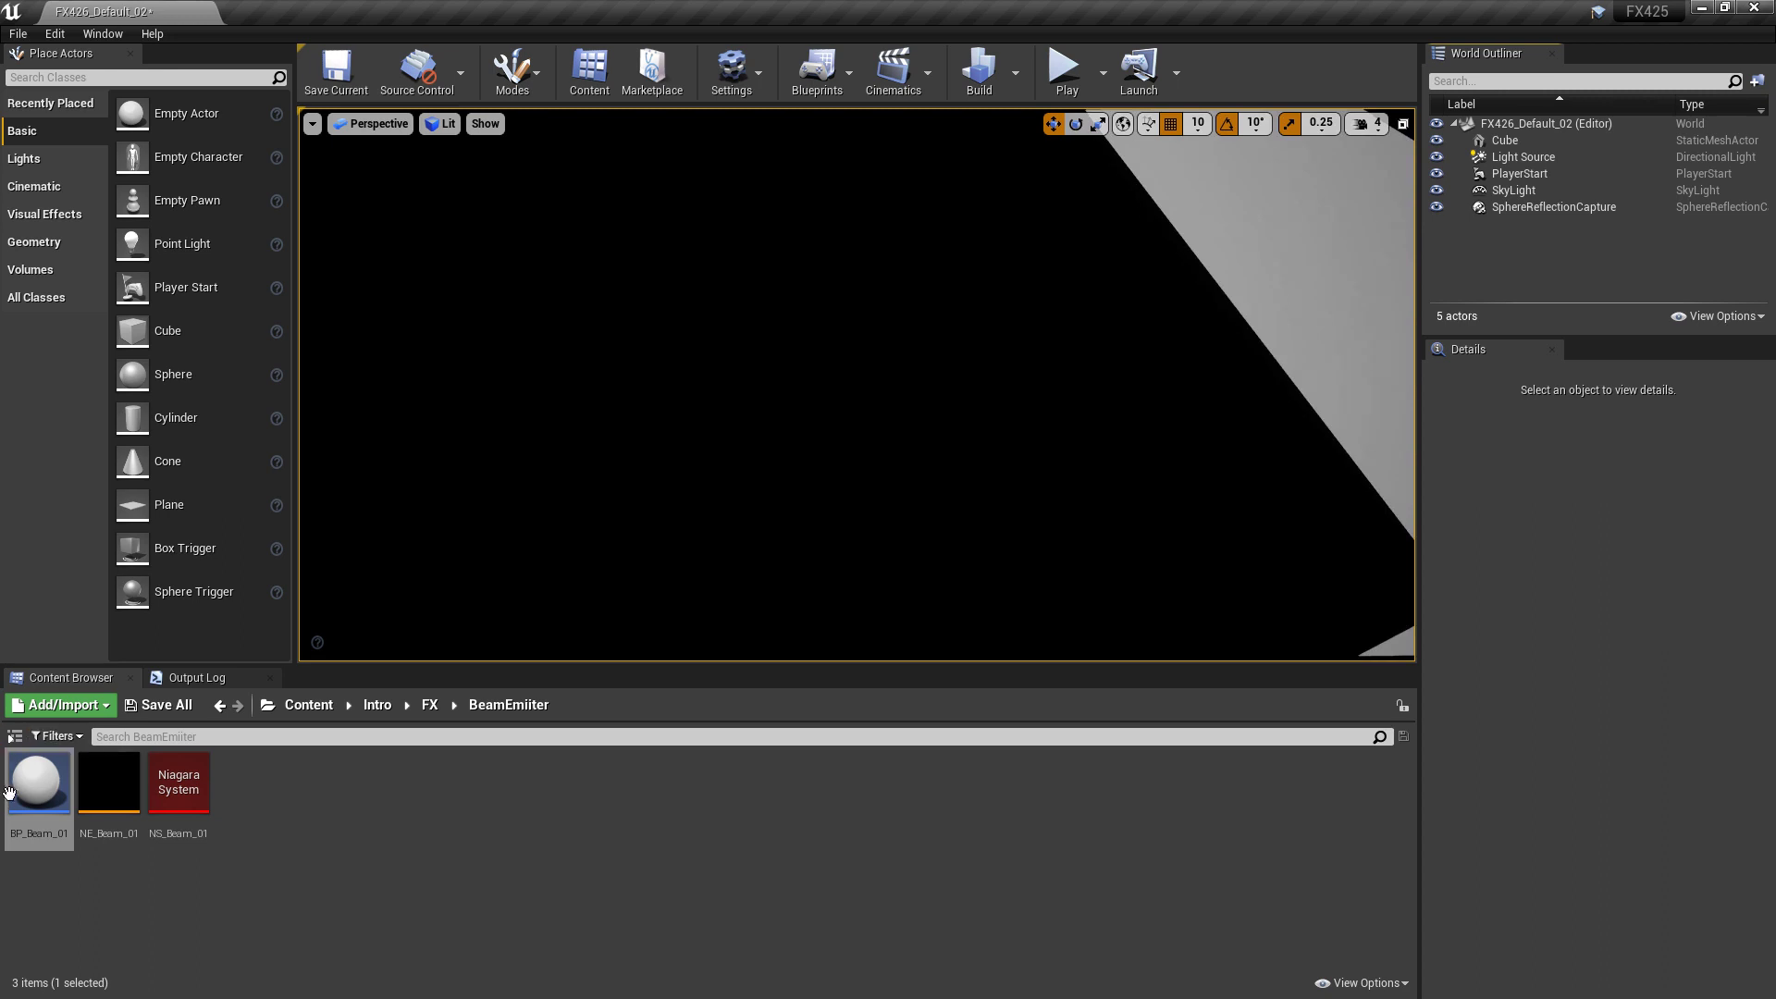
Step: Place a BP_Beam_01 instance in the level and position it at -20, -20, -180
drag(37, 782, 701, 435)
drag(762, 345, 529, 403)
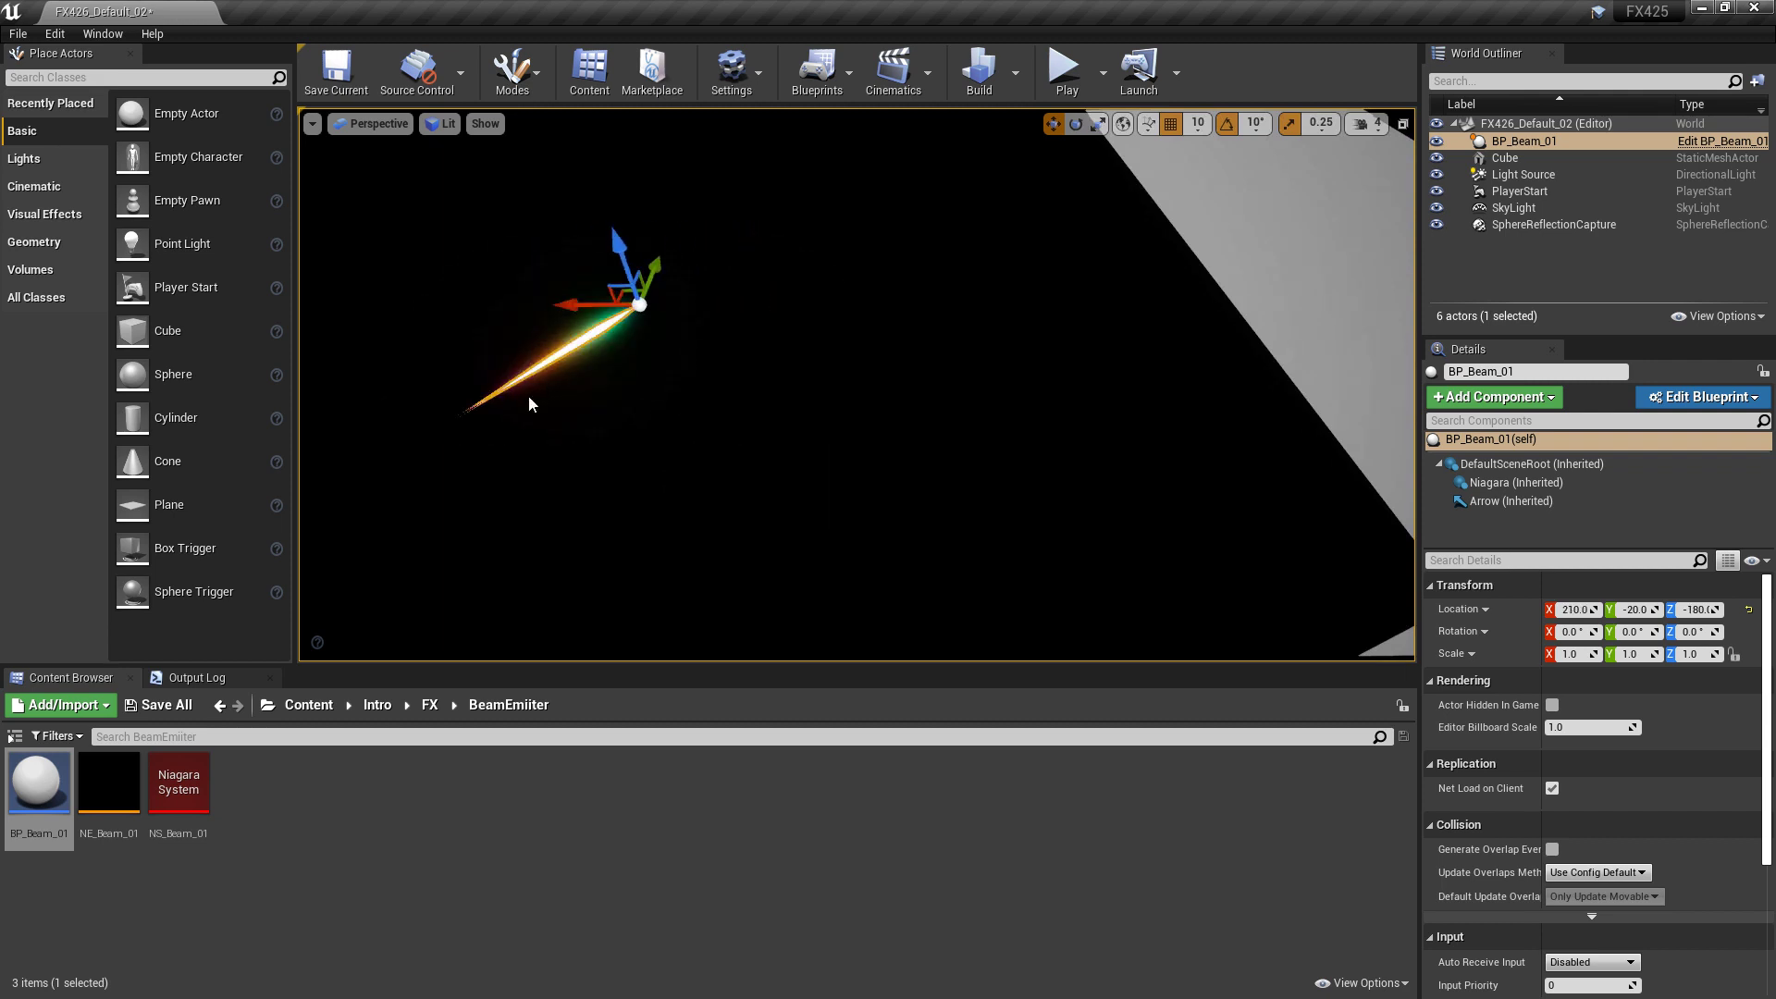
drag(604, 283, 871, 311)
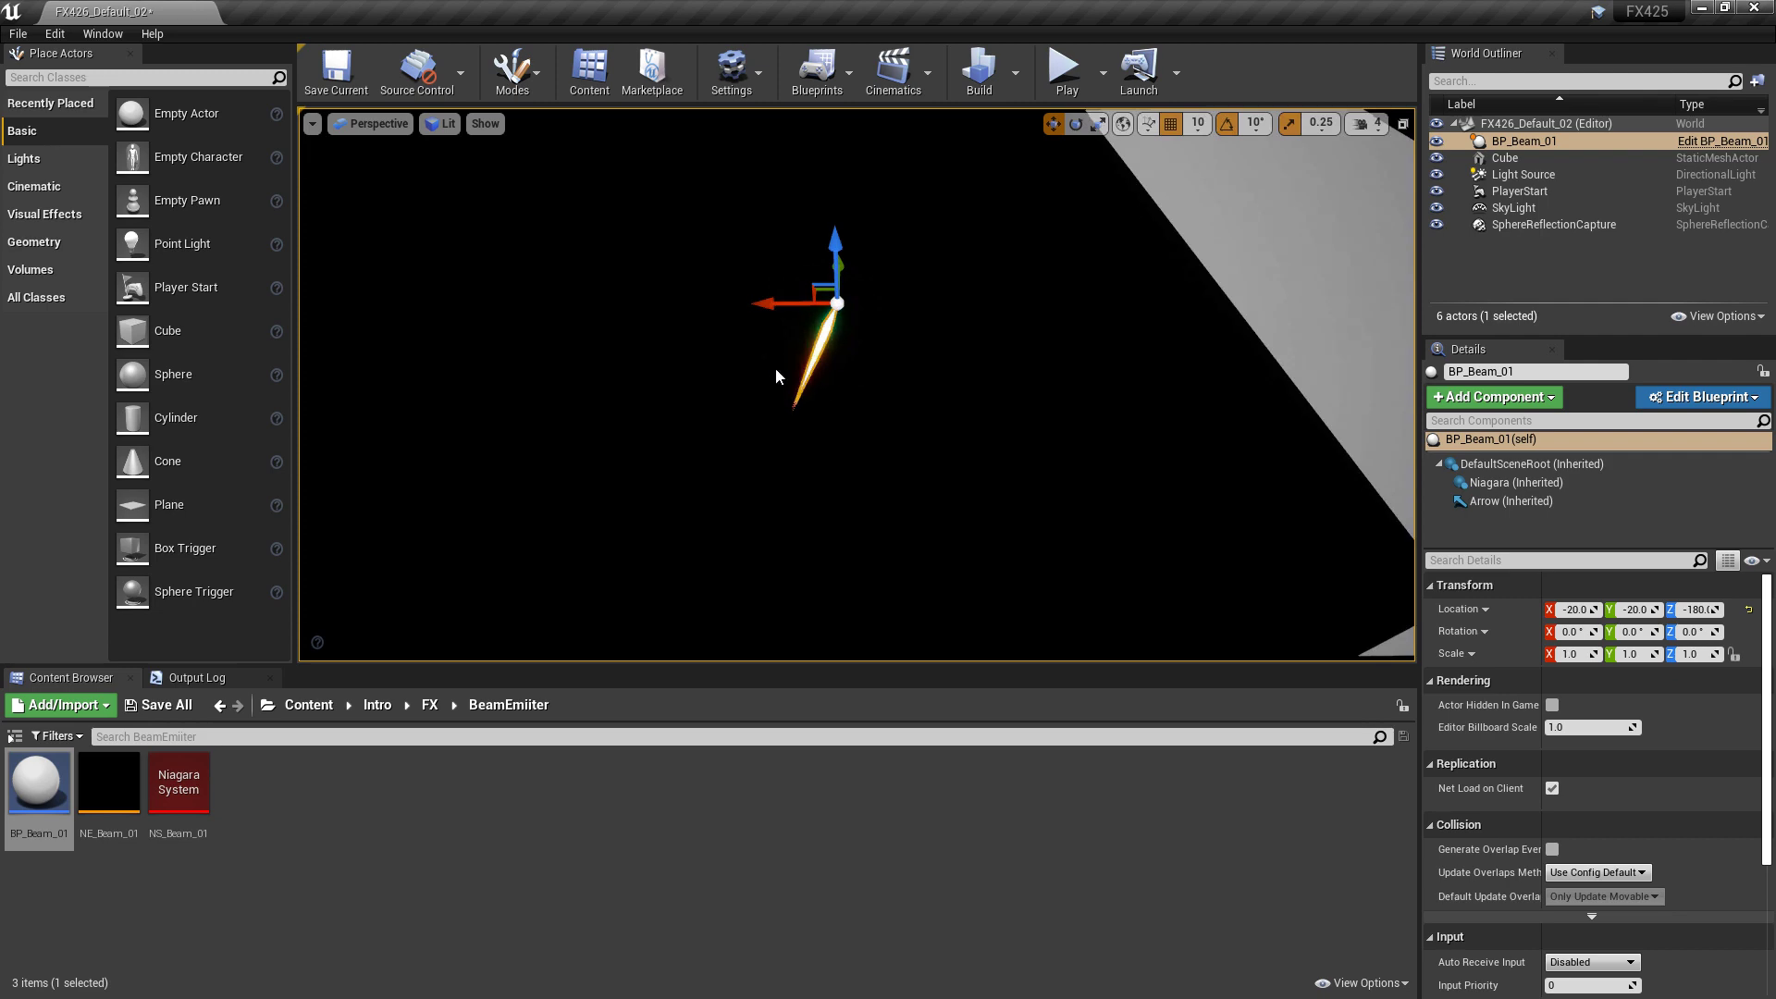
Step: Open NS_Beam_01 and enable Absolute Beam End in Beam Emitter Setup
double_click(181, 785)
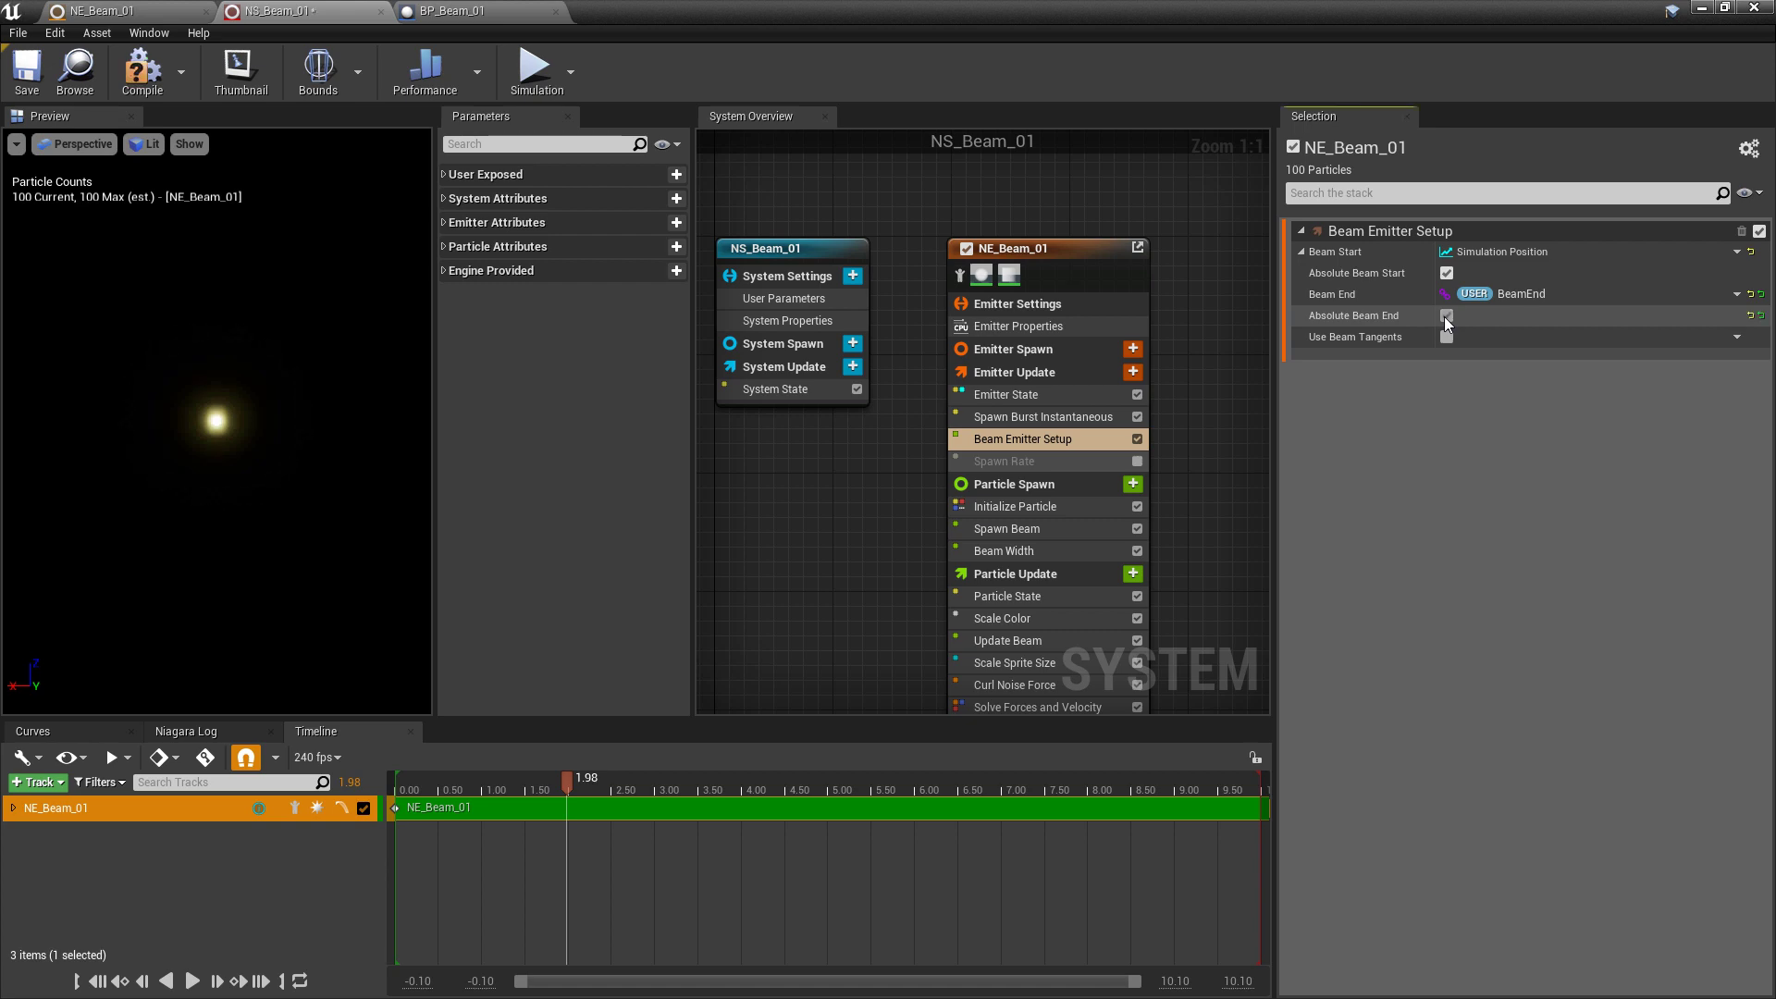
click(1447, 317)
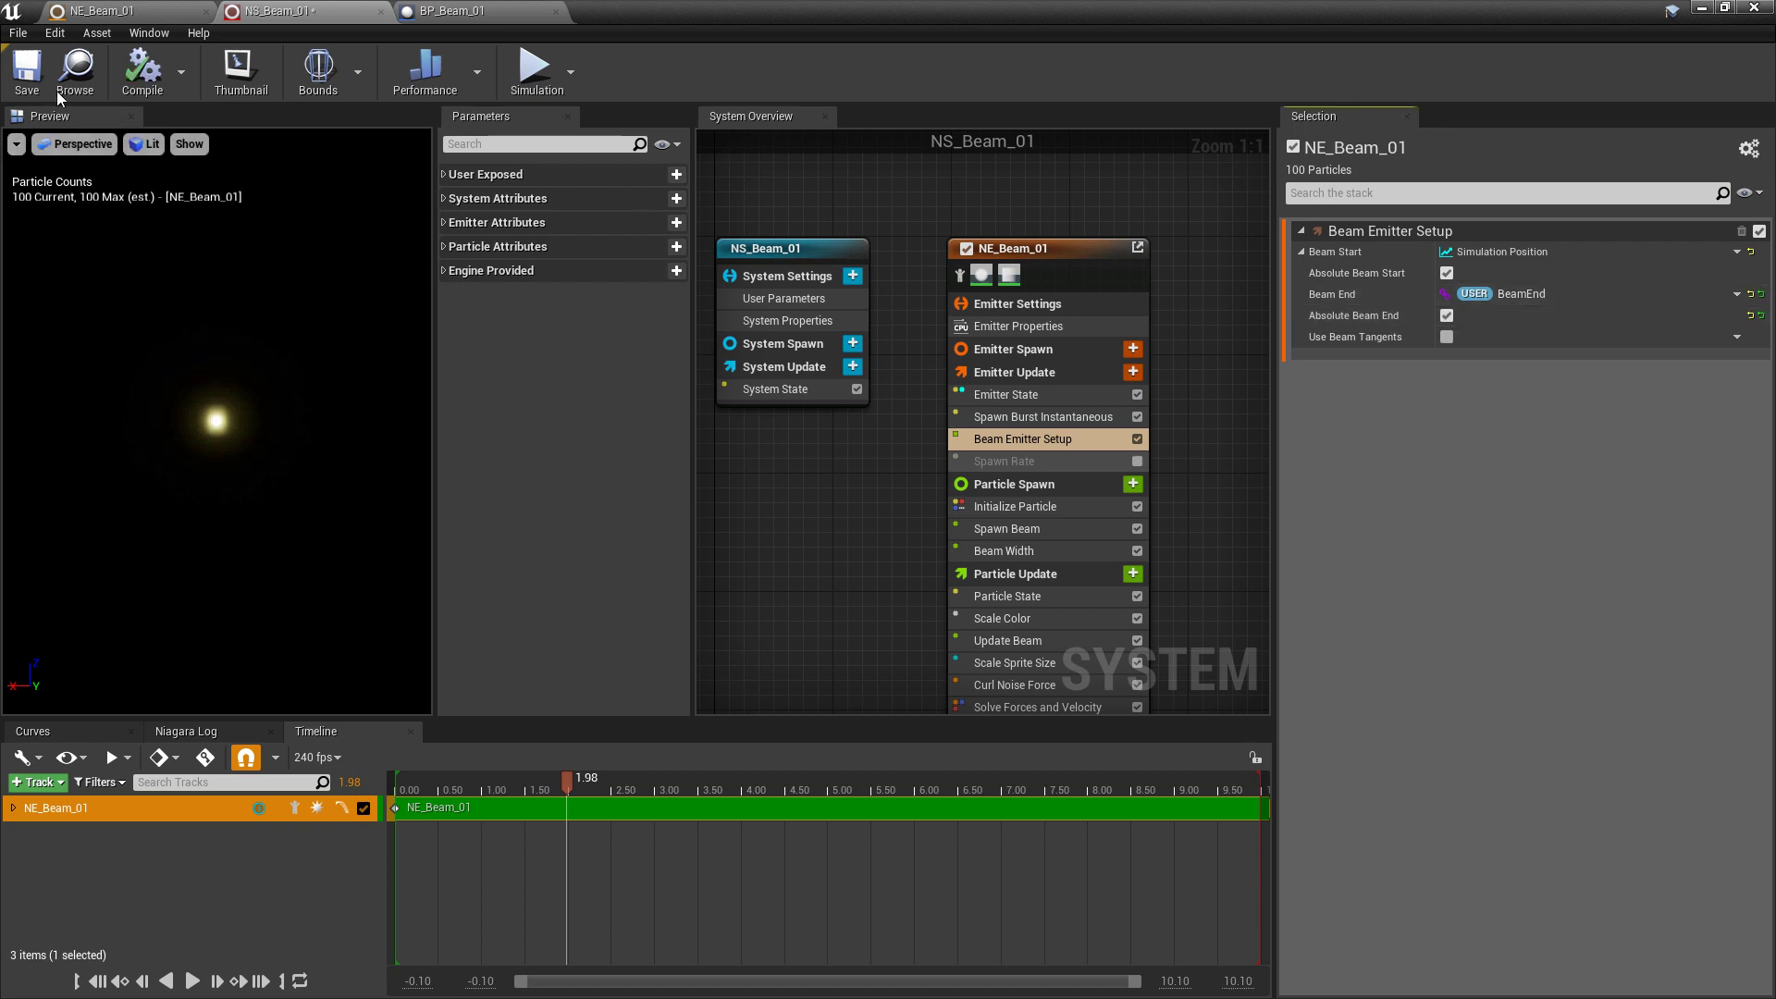
Step: Minimize the Niagara editor and orbit the level view to see BP_Beam_01's beam
click(1702, 9)
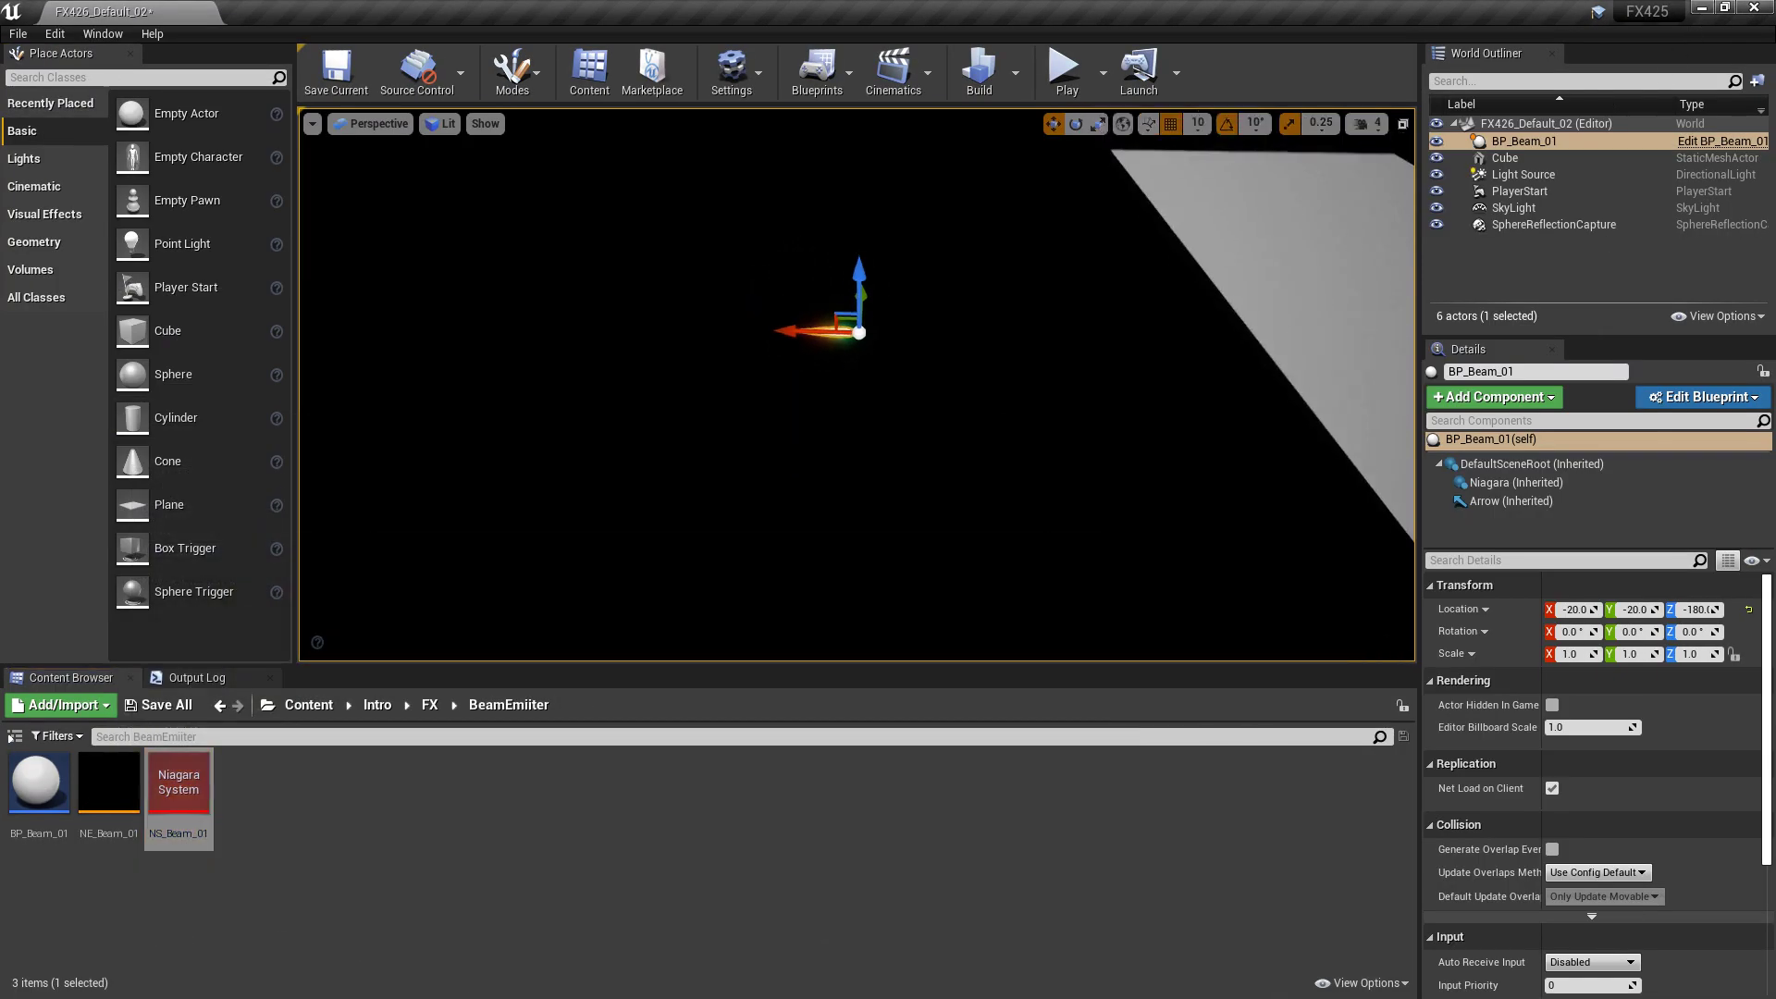
right_drag(857, 384, 798, 384)
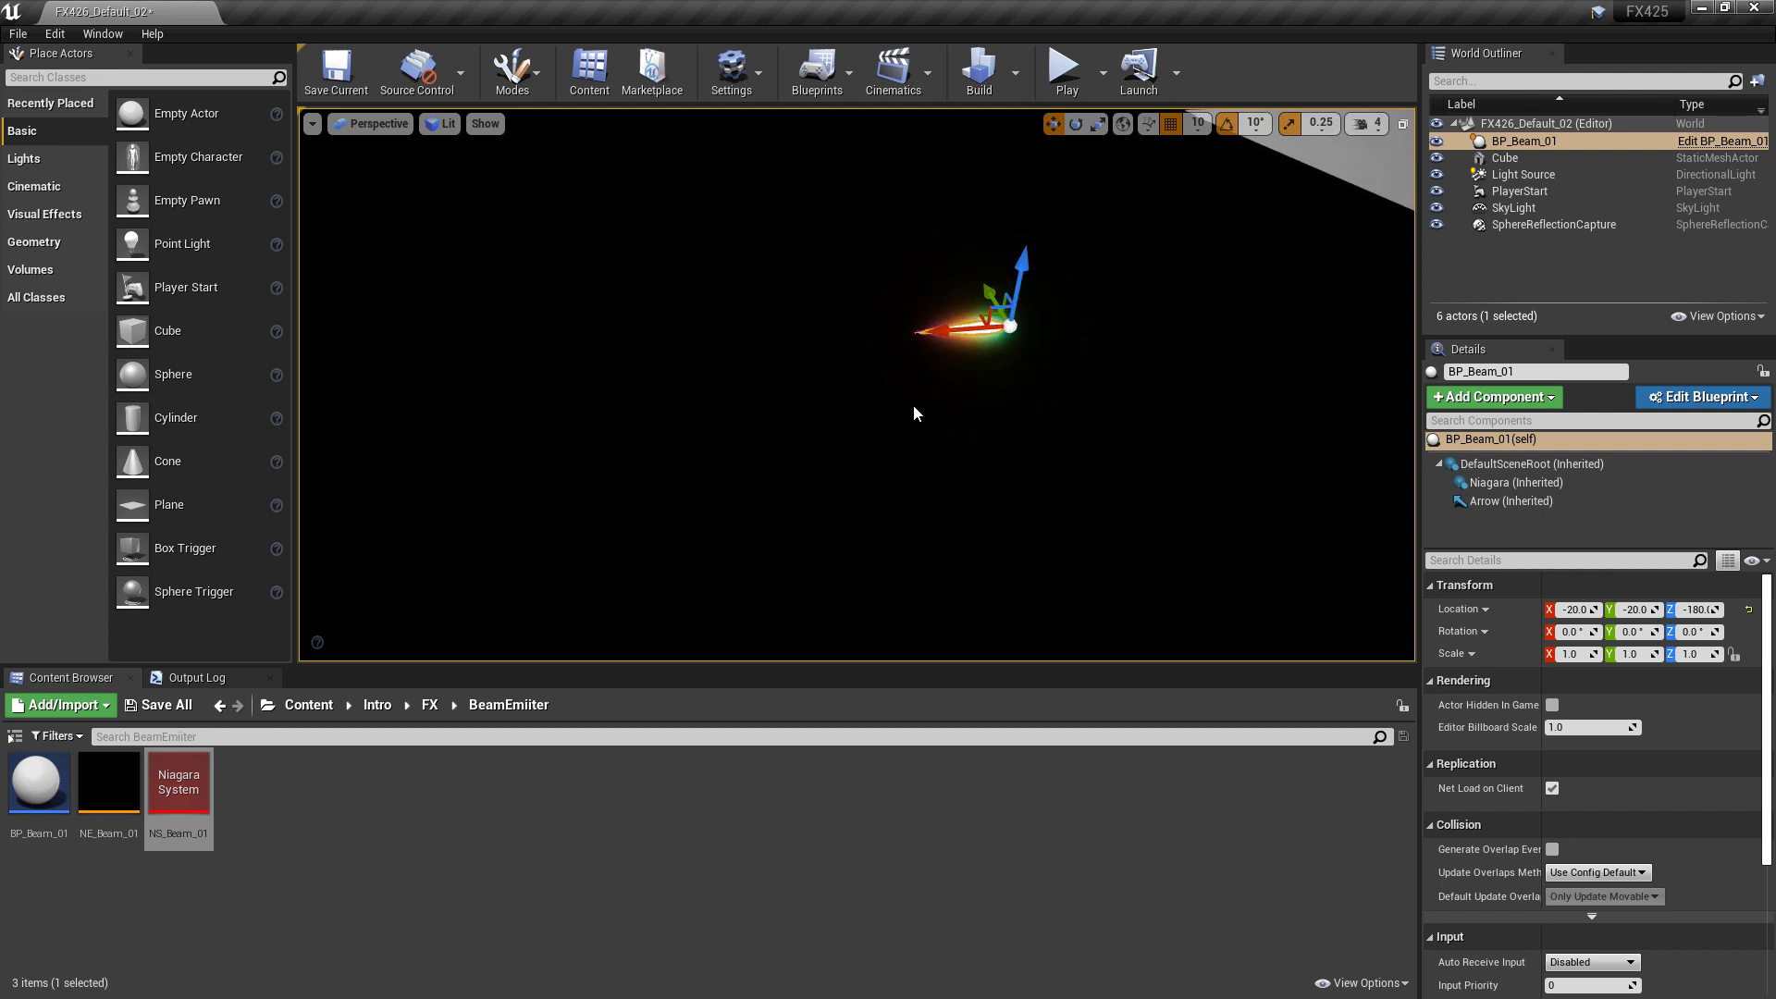
Step: Open BP_Beam_01, move the Arrow out to X 260, and compile to test the beam's reach
double_click(30, 798)
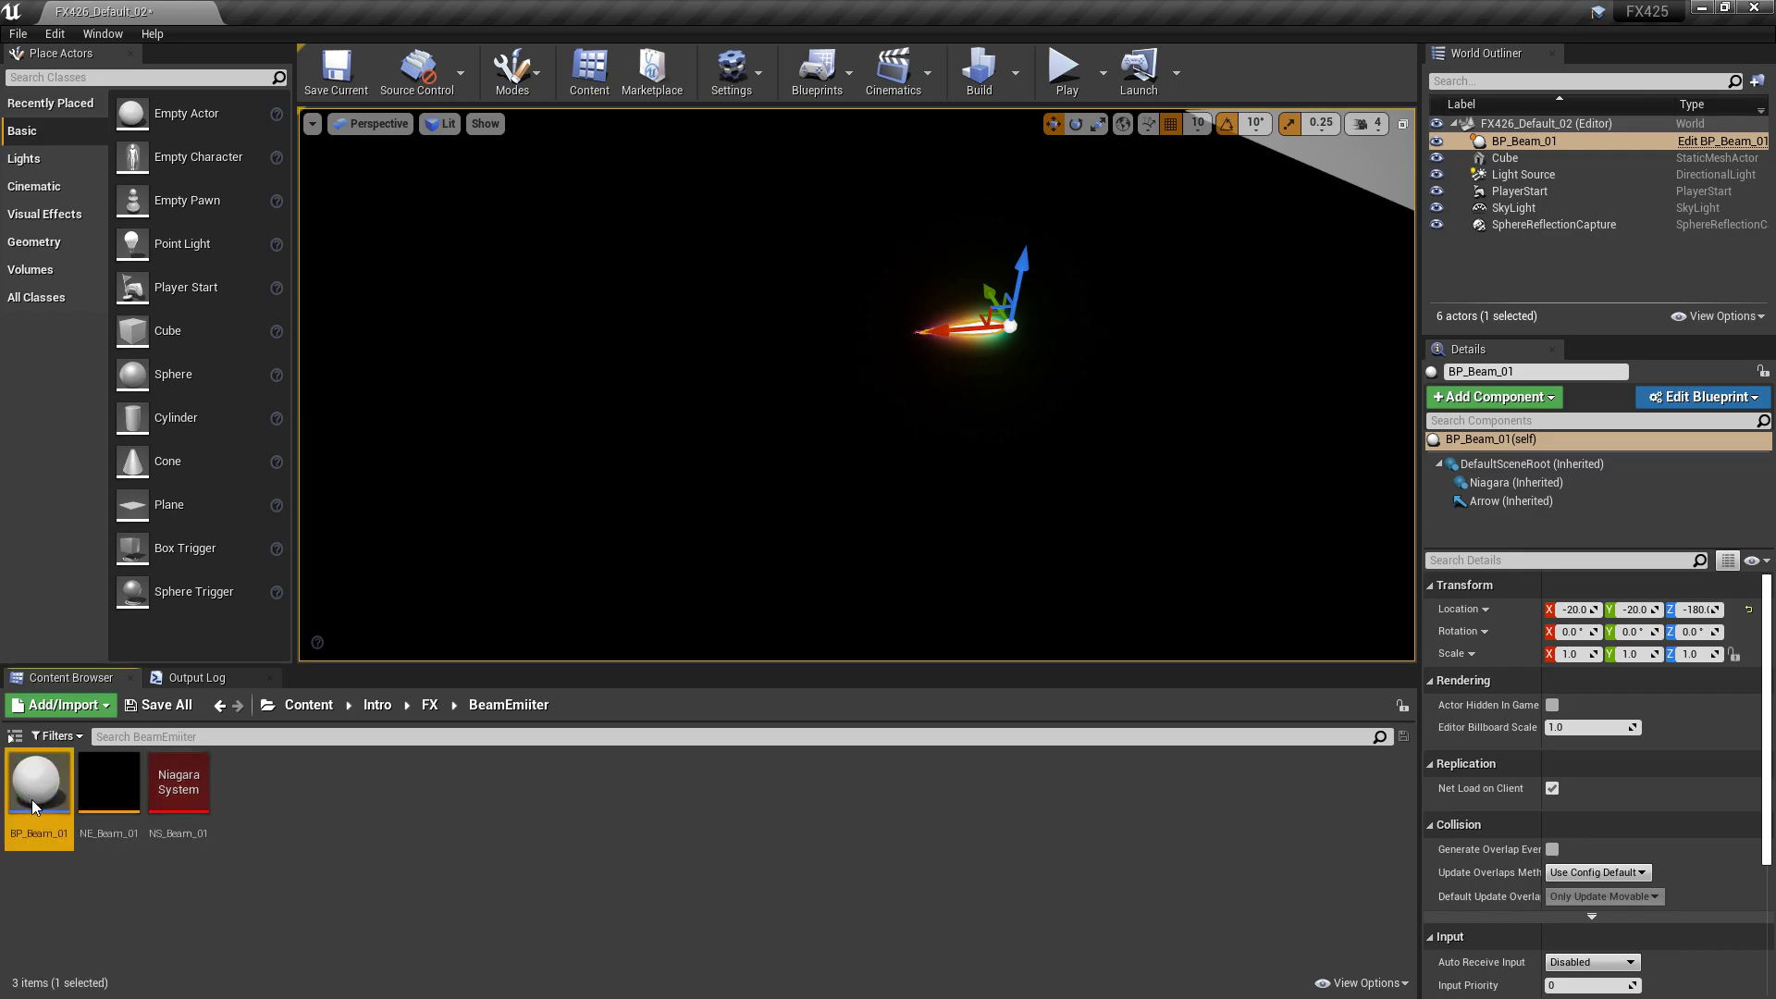
double_click(923, 15)
drag(1296, 18, 1170, 500)
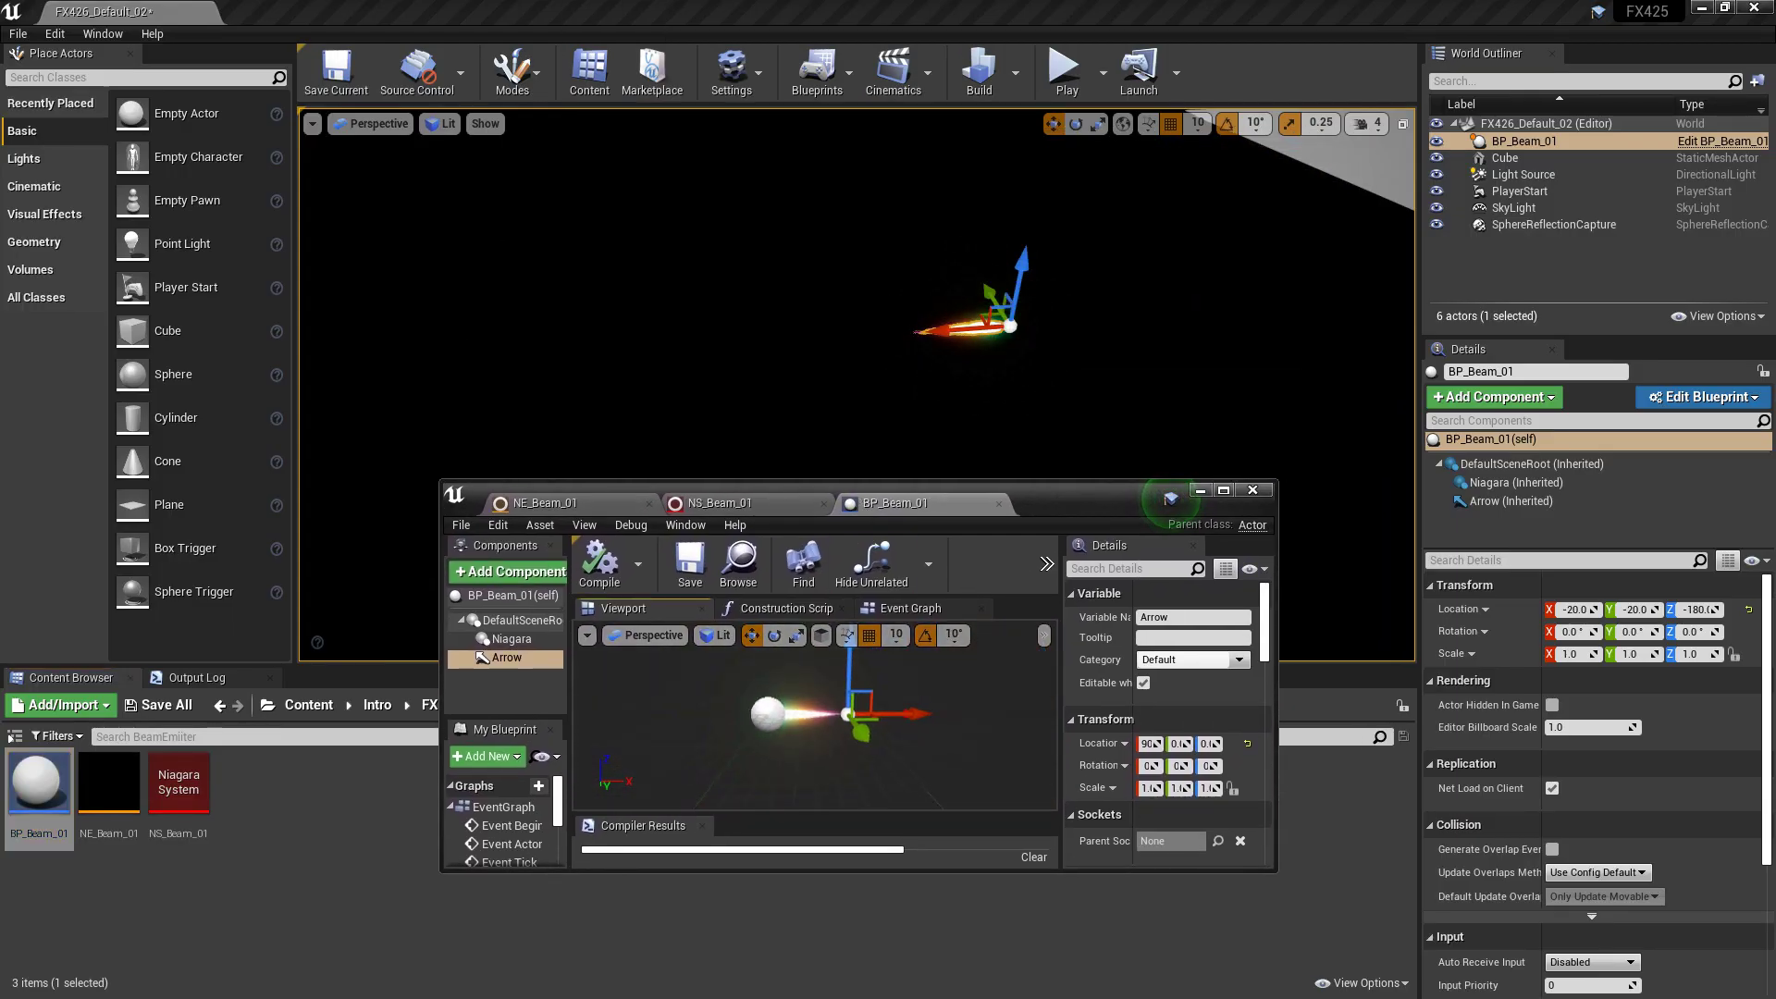
drag(953, 715, 1046, 719)
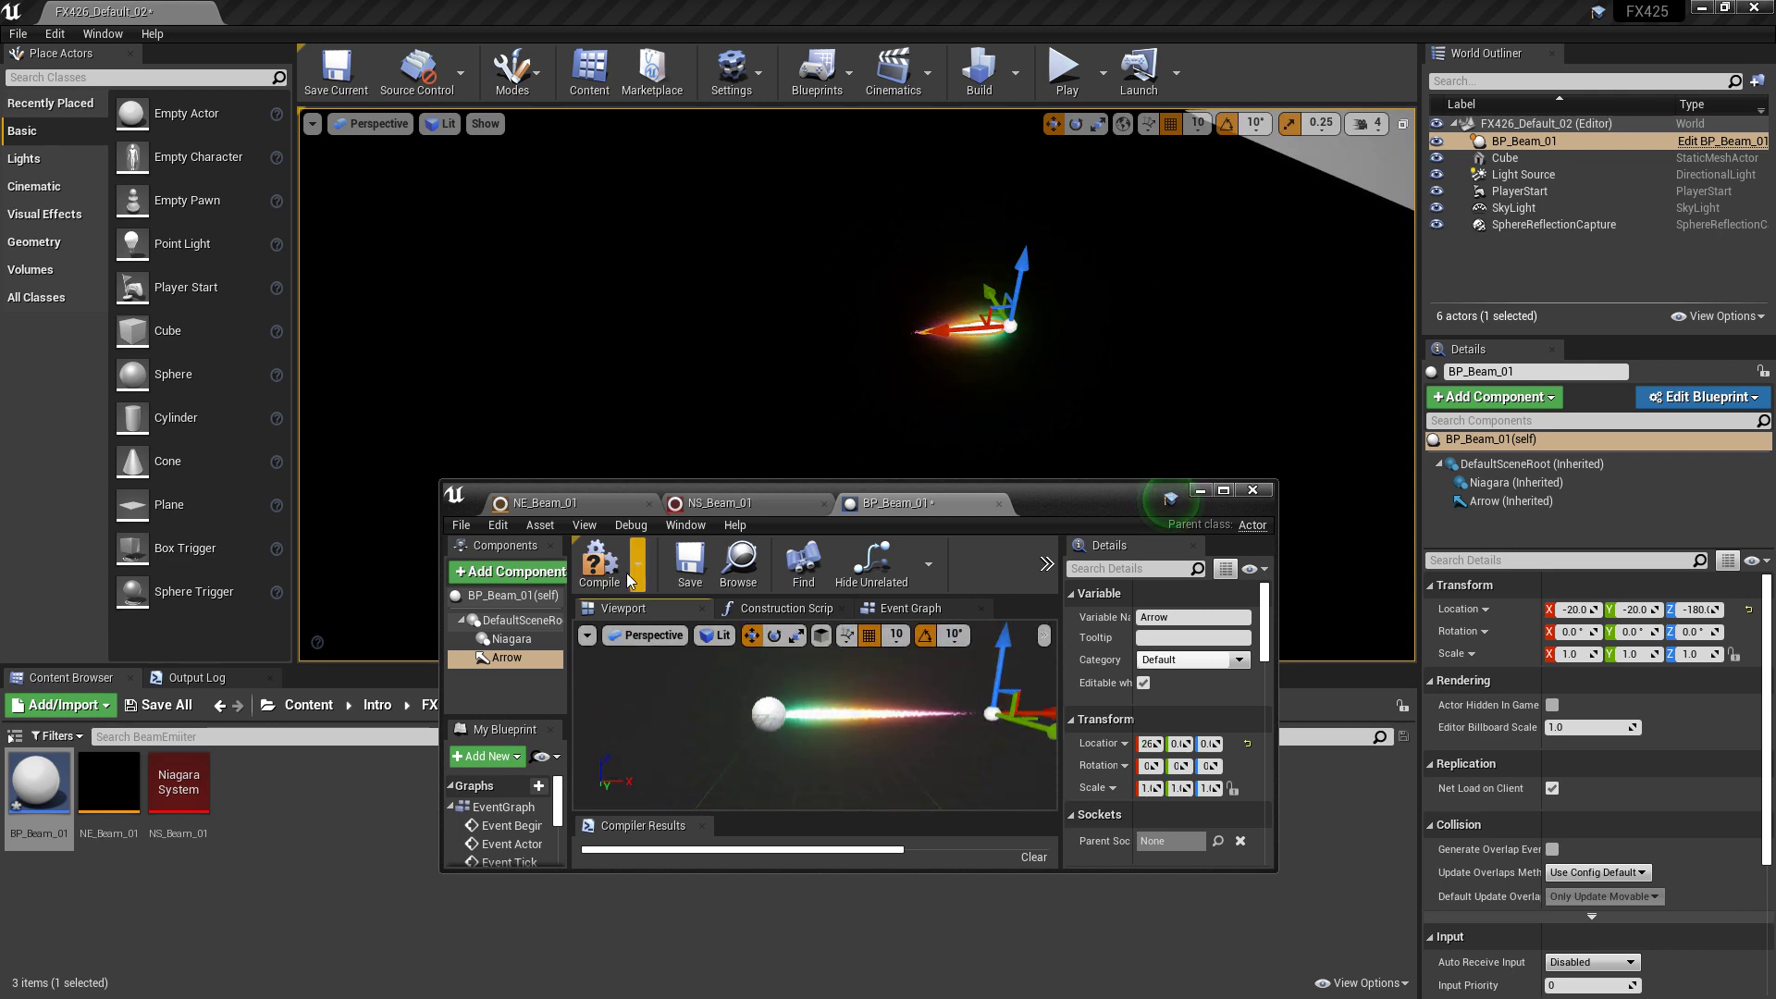
click(600, 563)
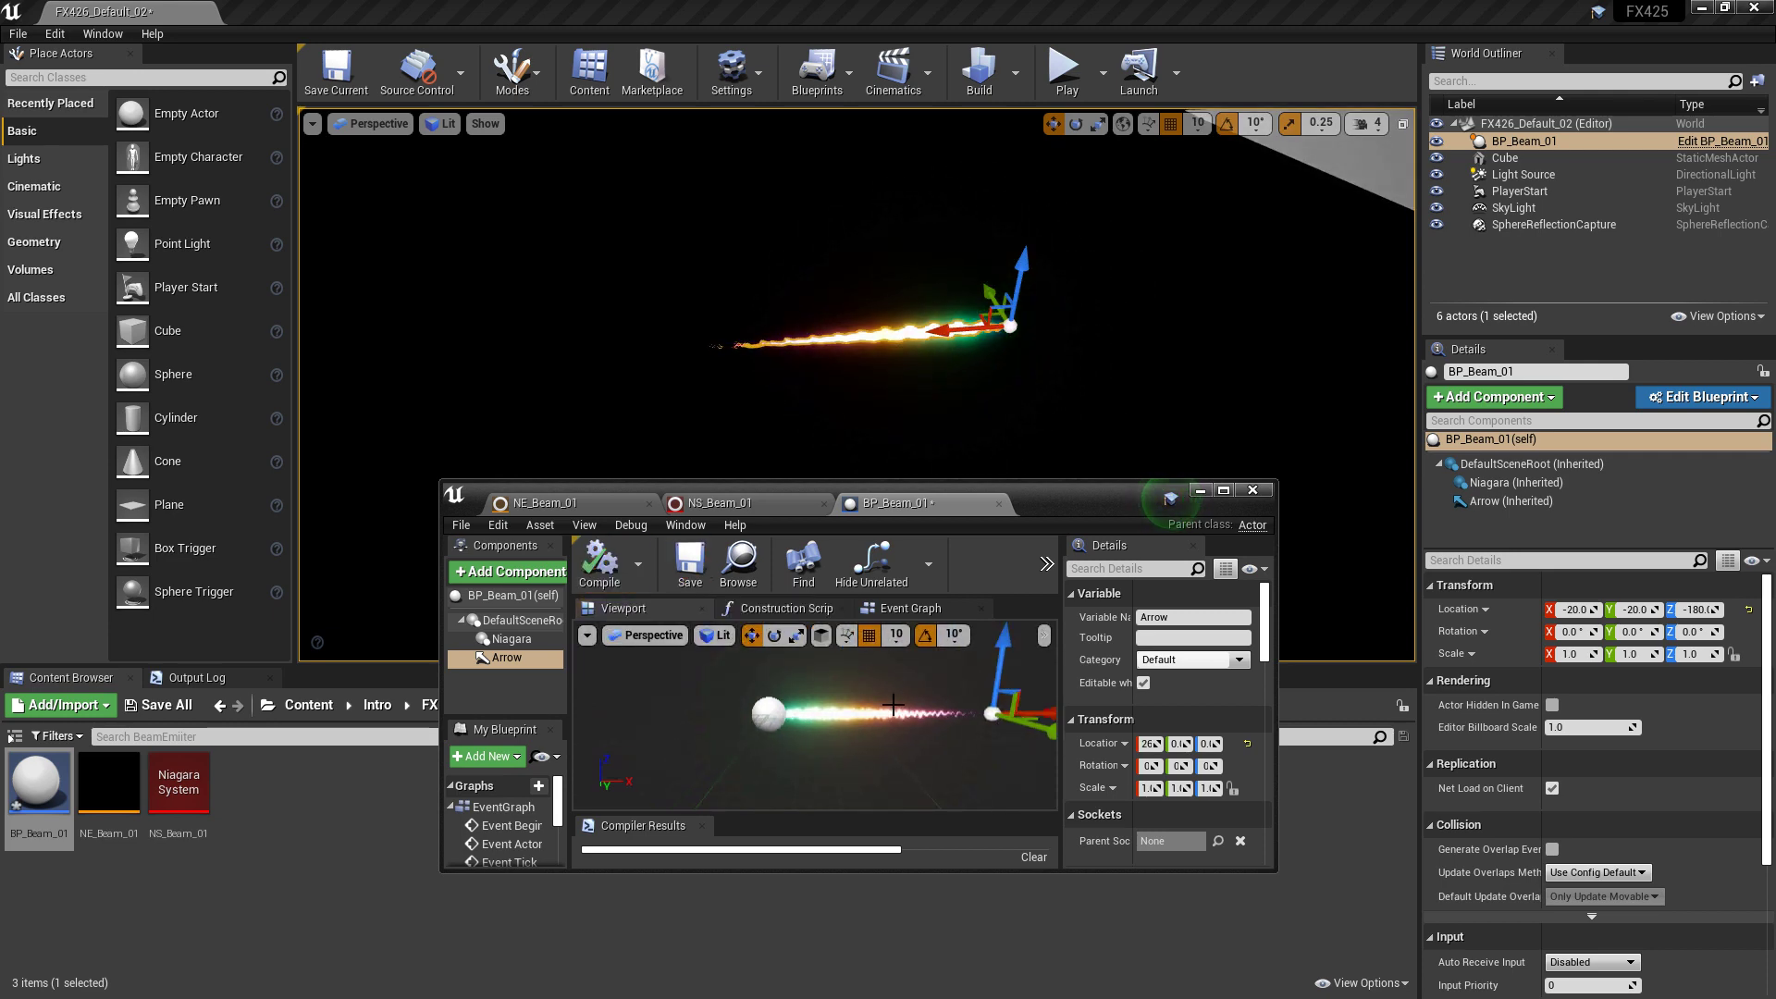
Step: Maximize the Blueprint editor and reset the Arrow's Location X to 0
double_click(1092, 502)
right_drag(851, 581, 888, 546)
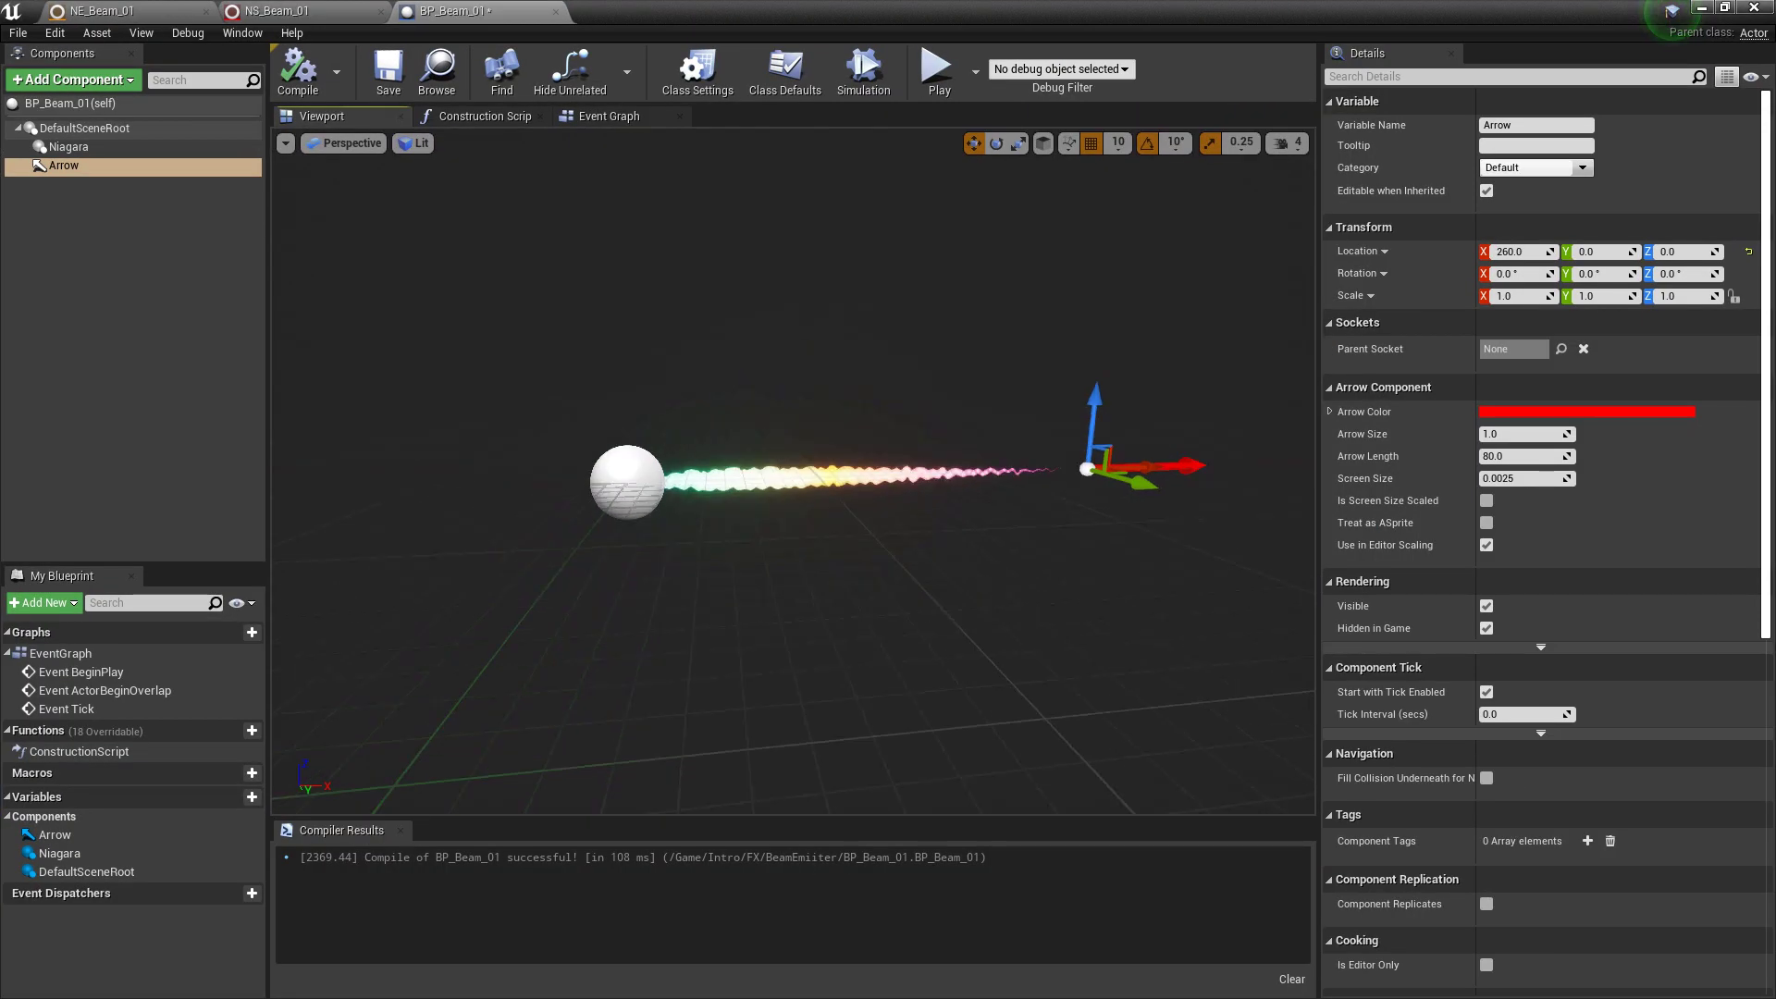
click(1512, 250)
text(0)
key(Tab)
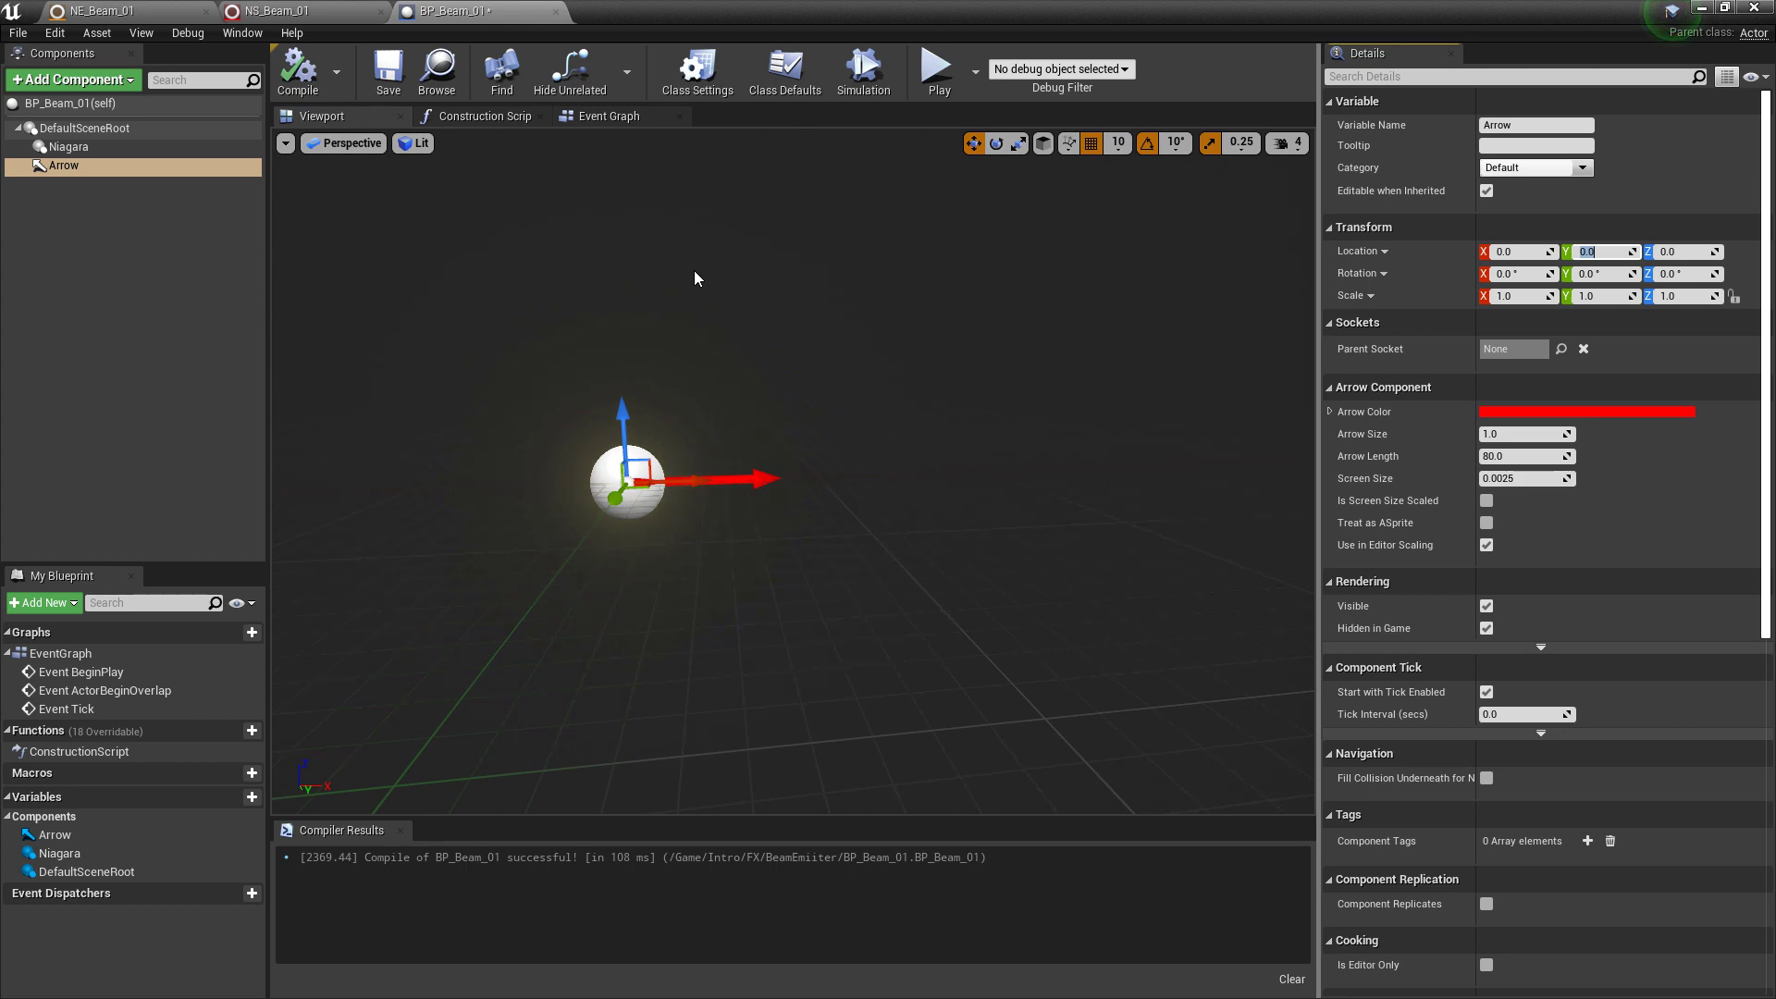
click(609, 117)
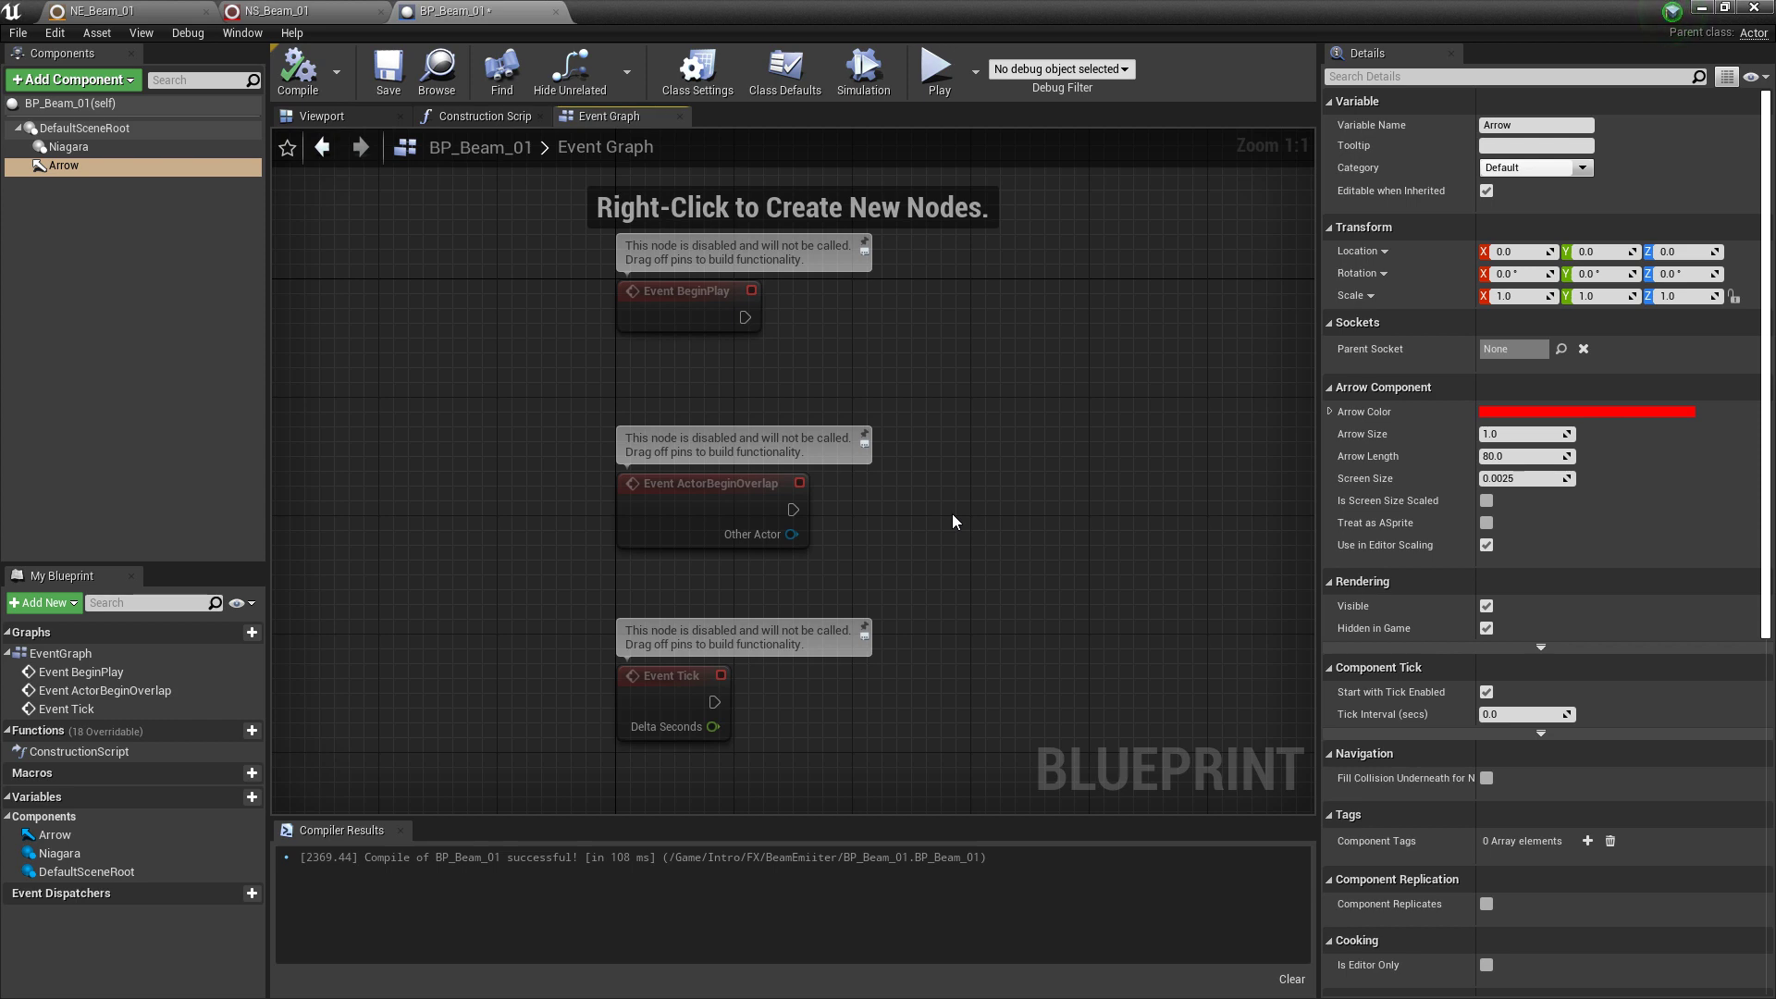
Step: Delete the unused ActorBeginOverlap and Tick events and recentre Event BeginPlay
drag(865, 745, 518, 419)
key(Delete)
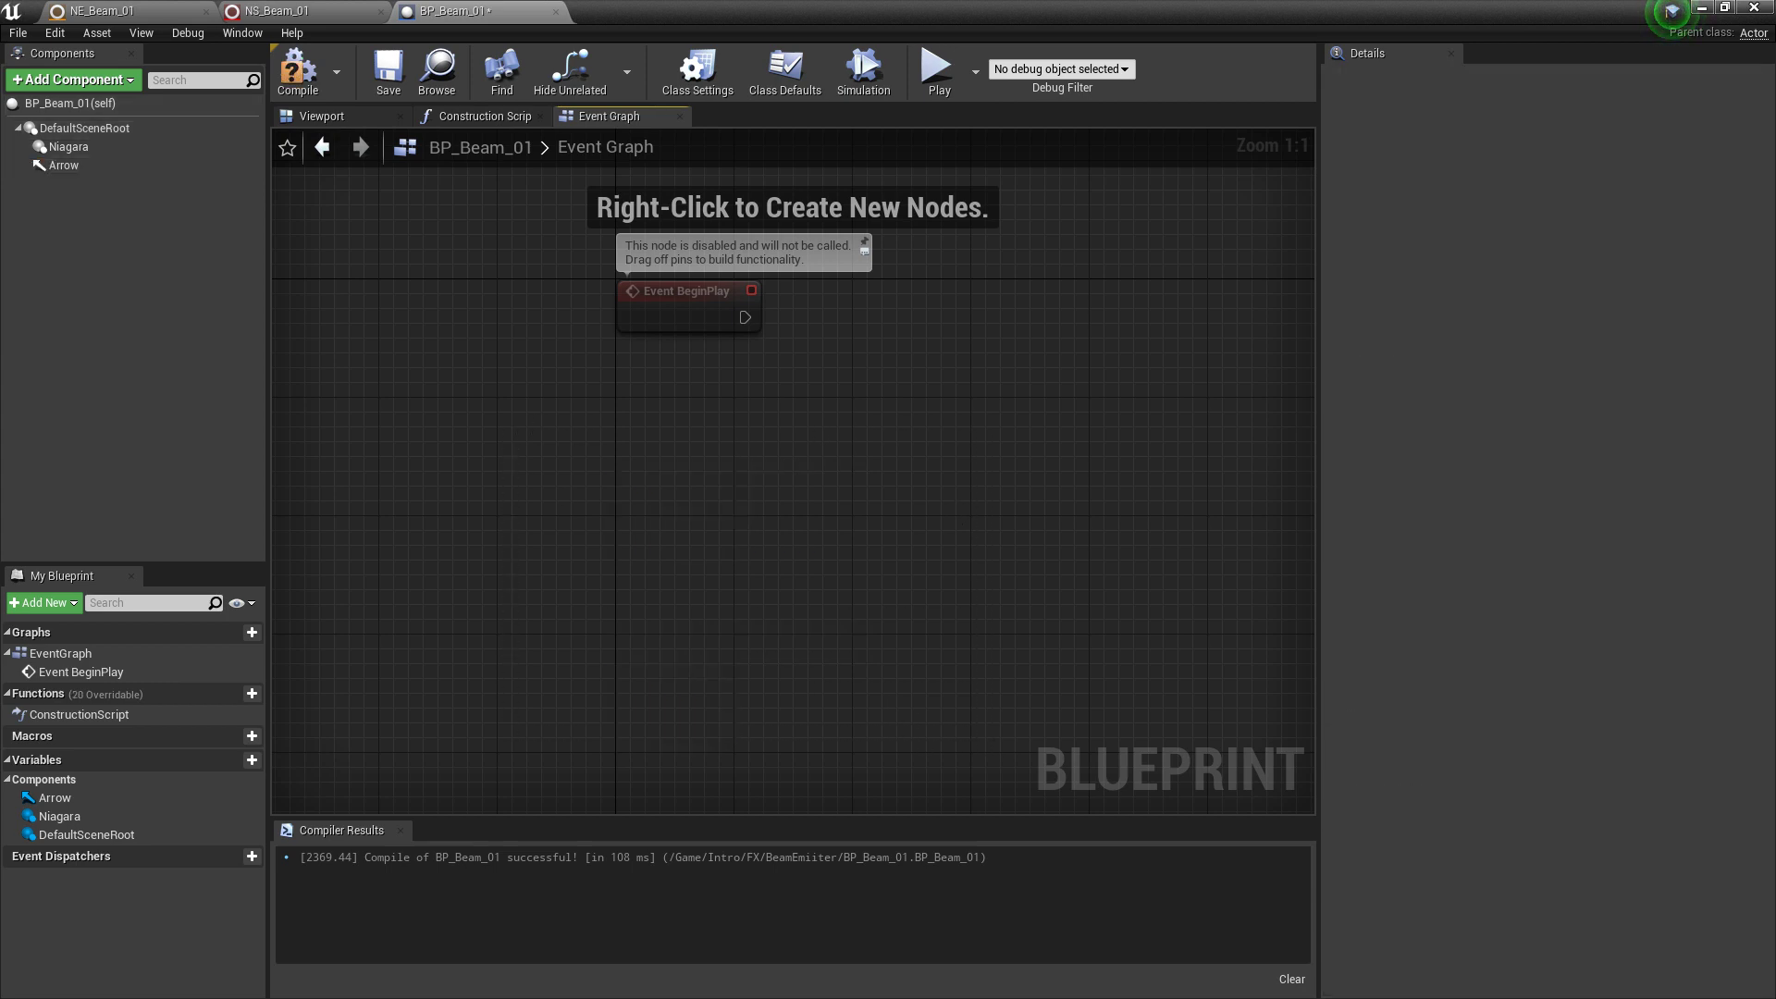
right_drag(518, 426, 433, 539)
Step: Connect BeginPlay to Enable Input, fed by Get Player Controller at index 0
drag(777, 452, 802, 424)
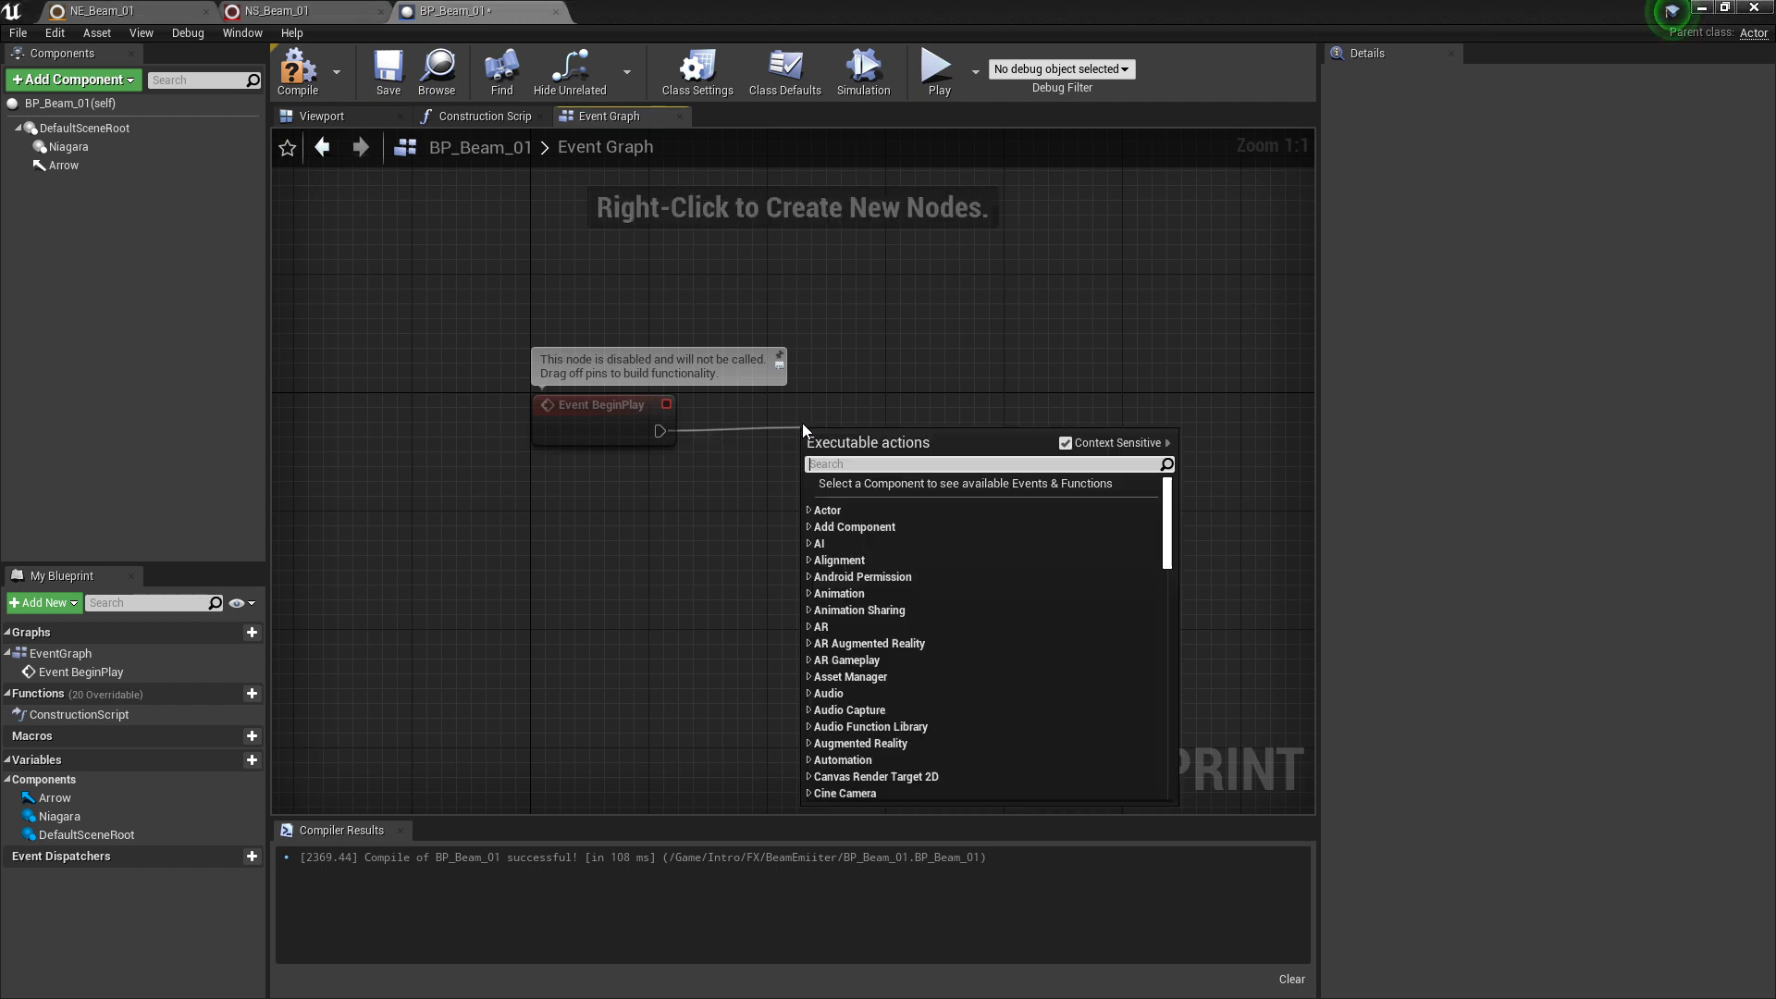
text(enable)
key(Return)
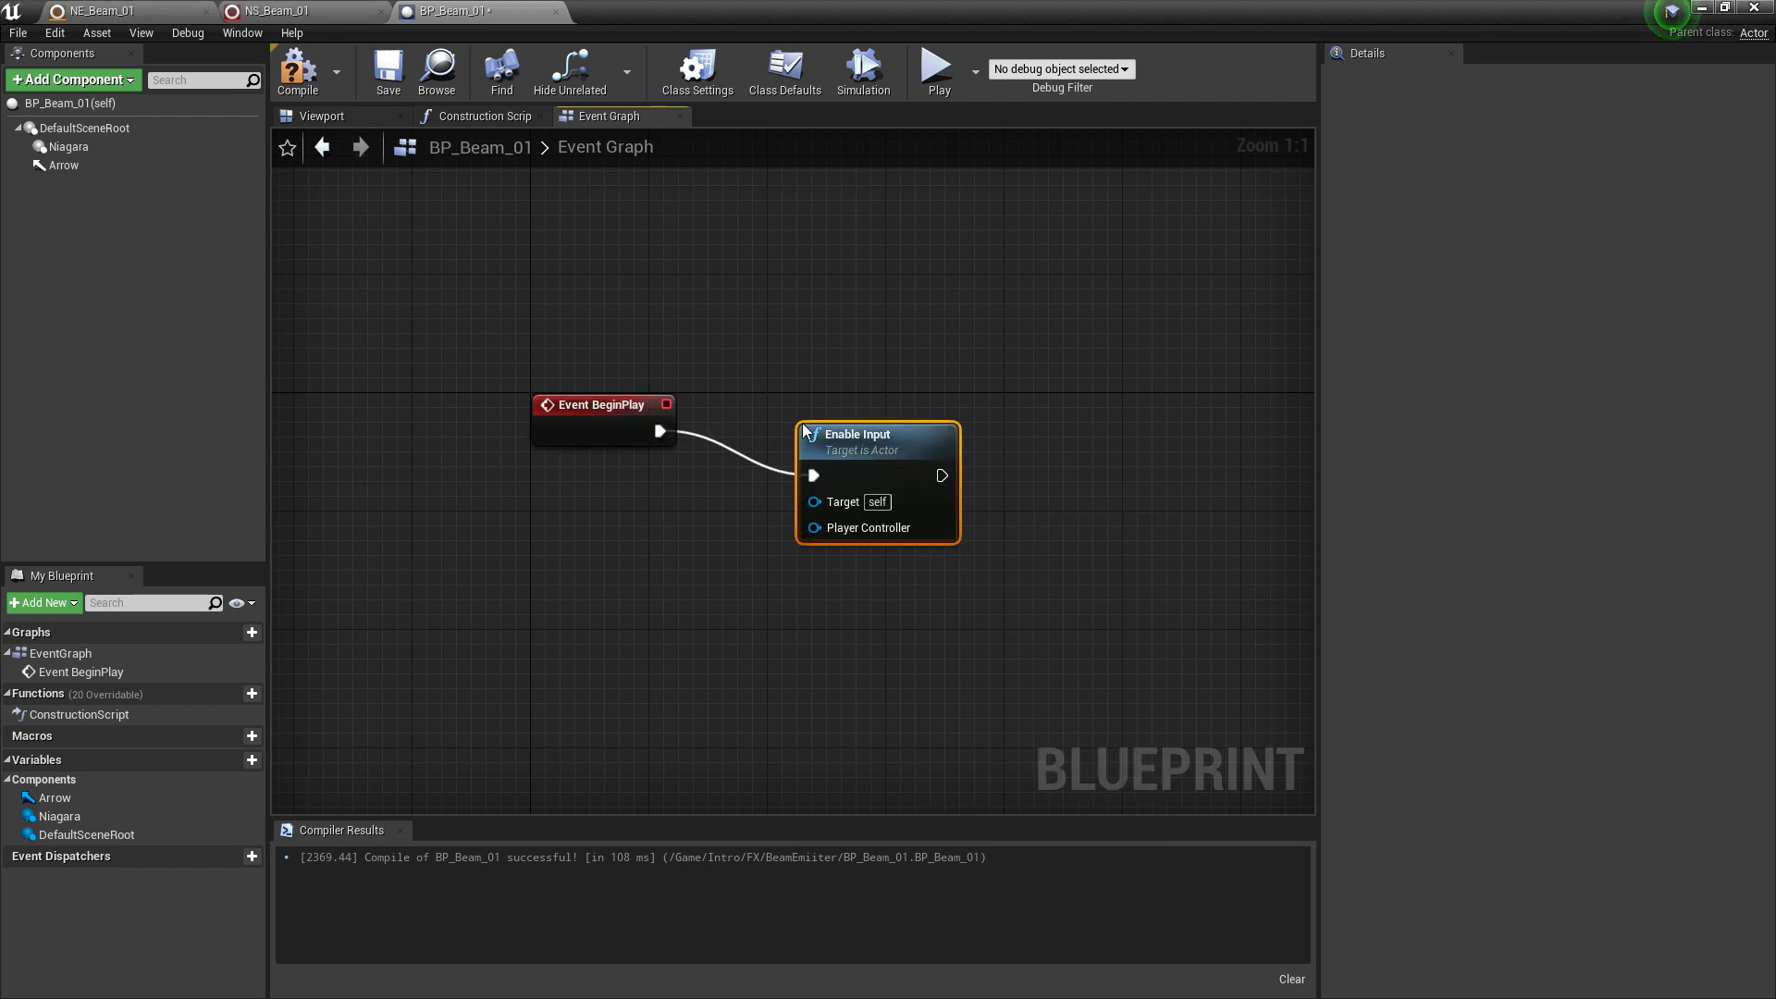
drag(823, 508, 680, 541)
text(get)
key(Return)
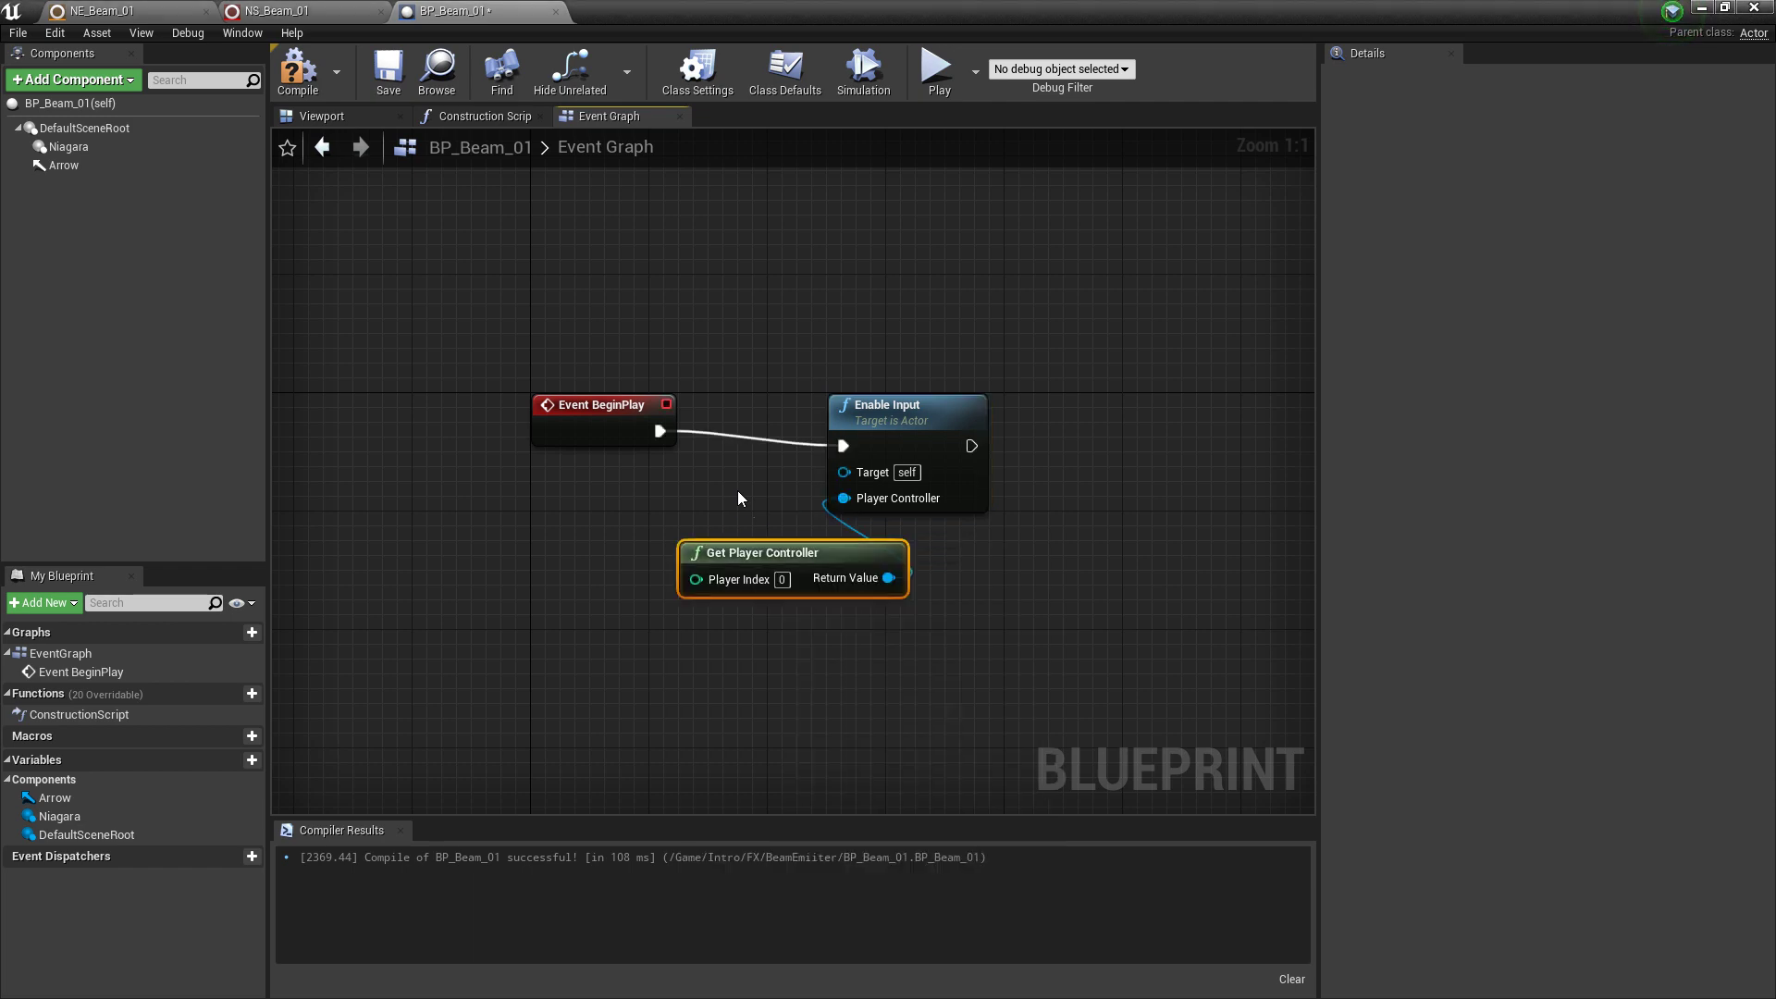
drag(831, 552, 895, 309)
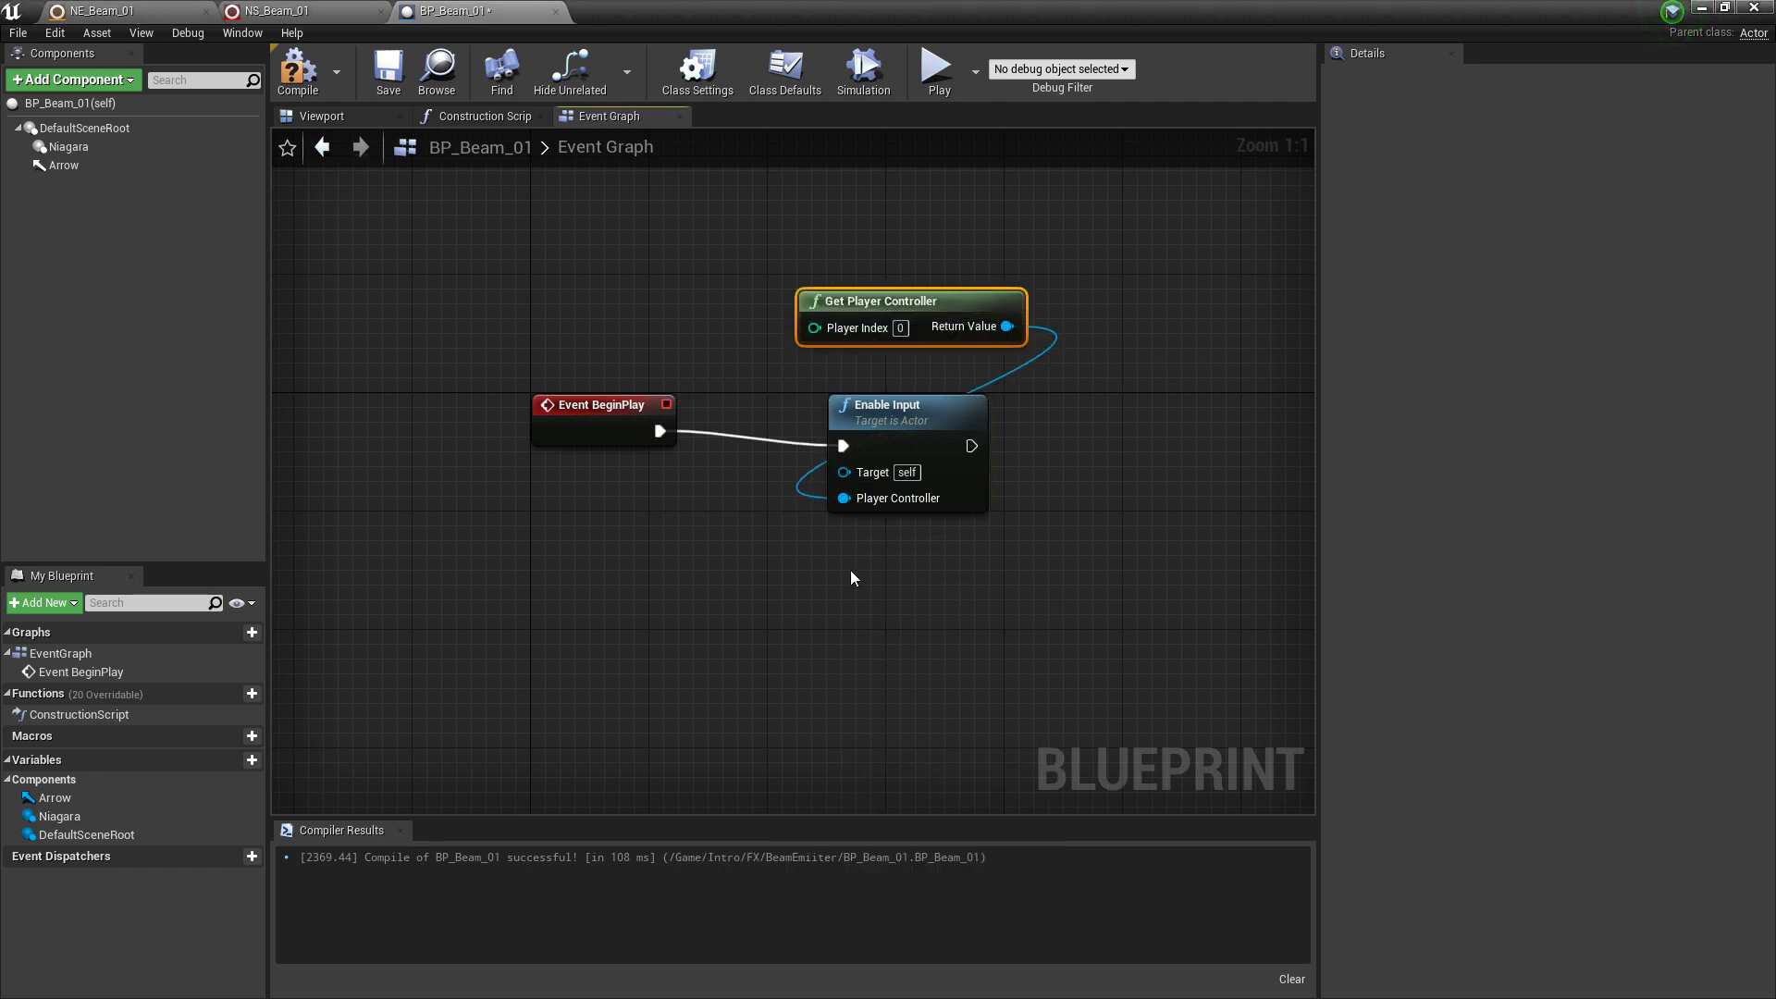
right_drag(638, 674, 641, 641)
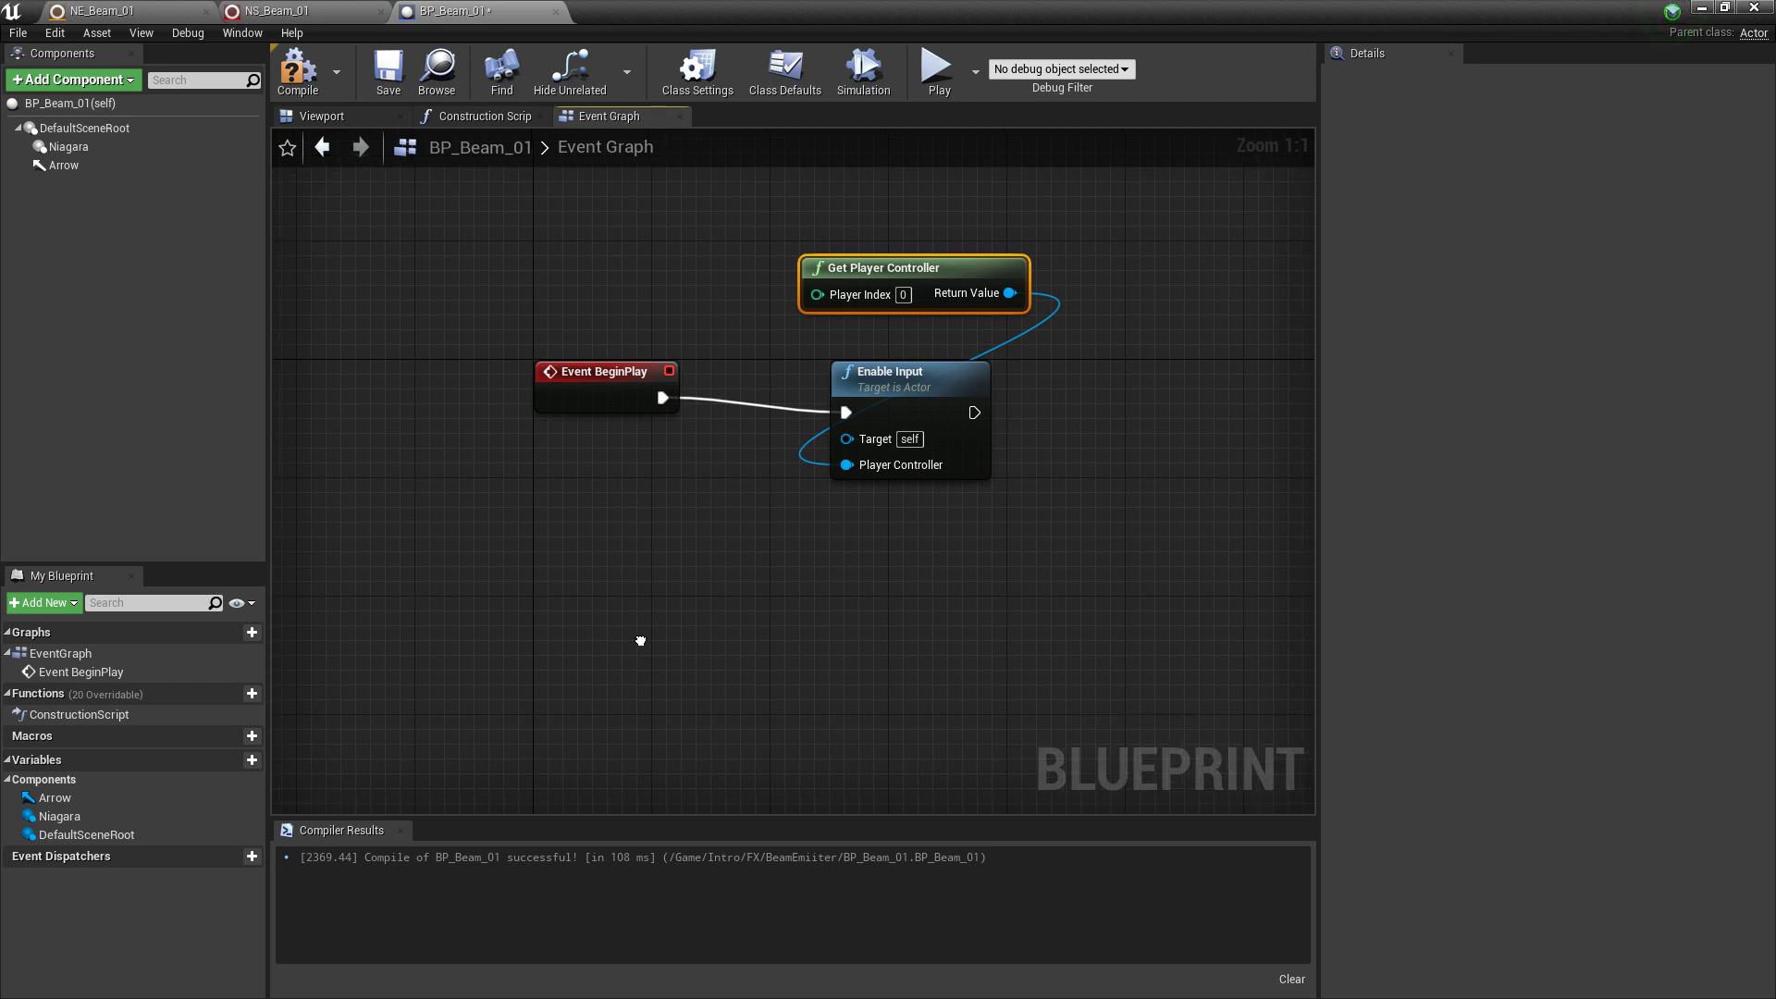
Step: Add a B keyboard event node to the Event Graph
right_click(588, 632)
text(key)
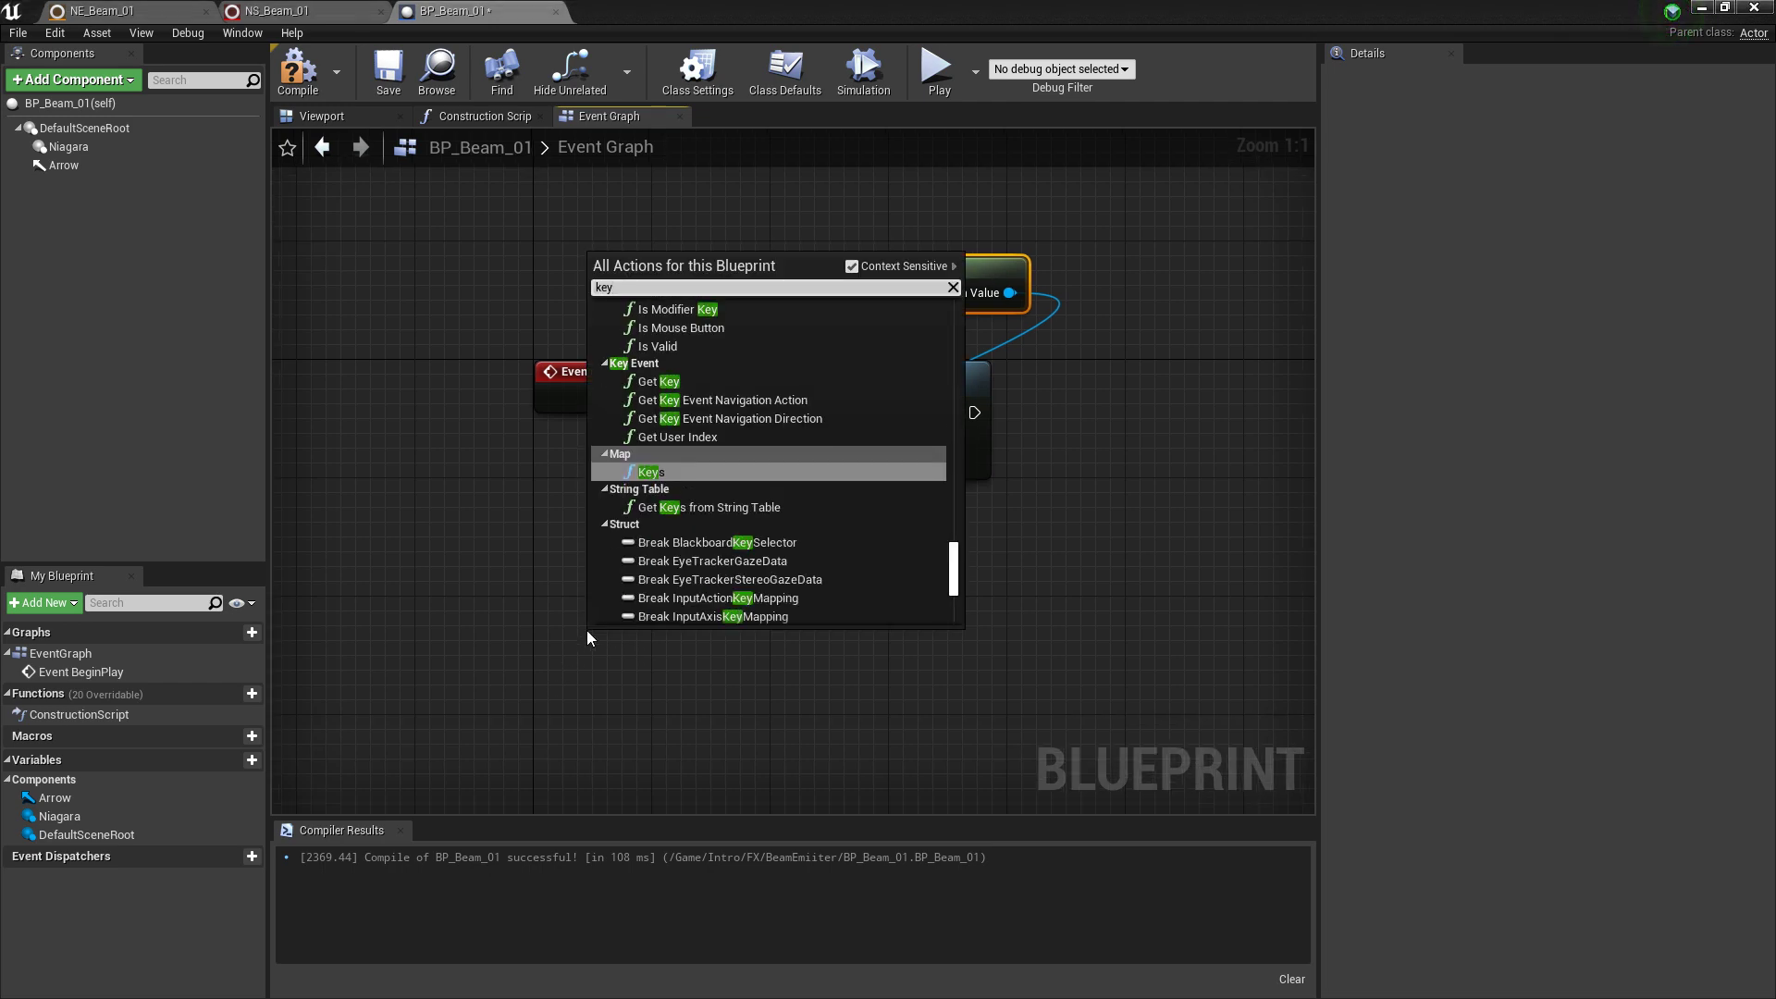
text(board)
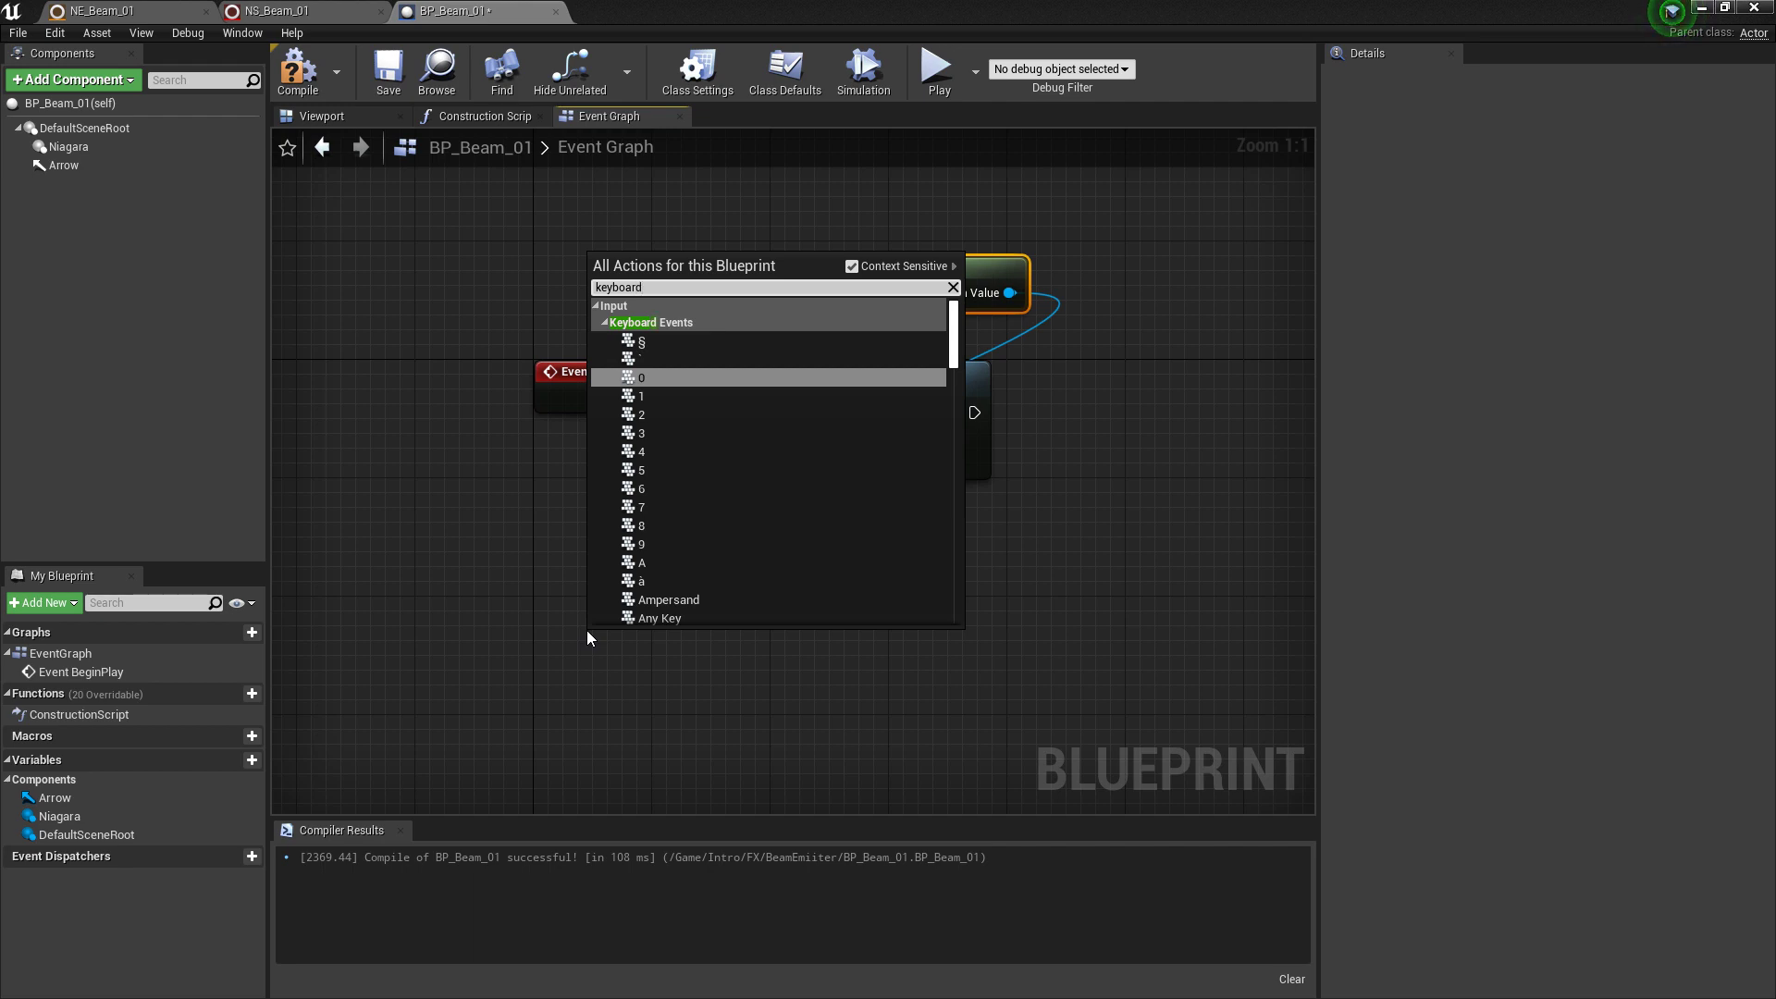
scroll(739, 532, down, 5)
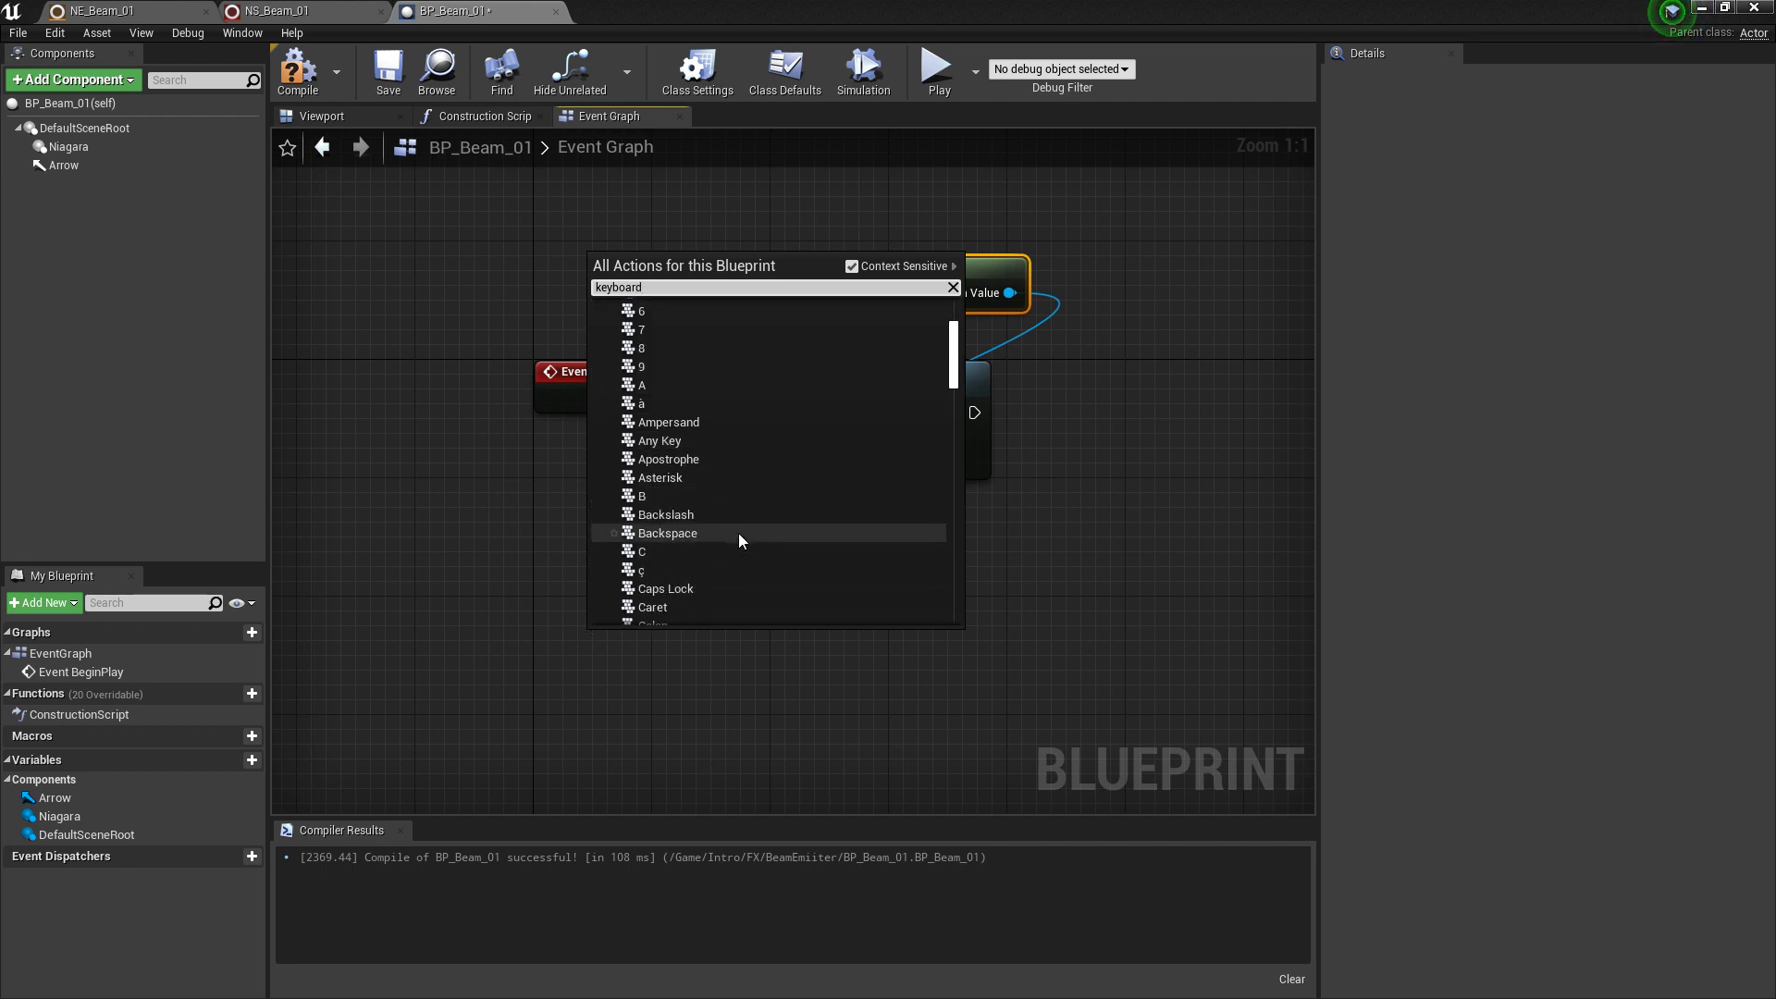
click(663, 495)
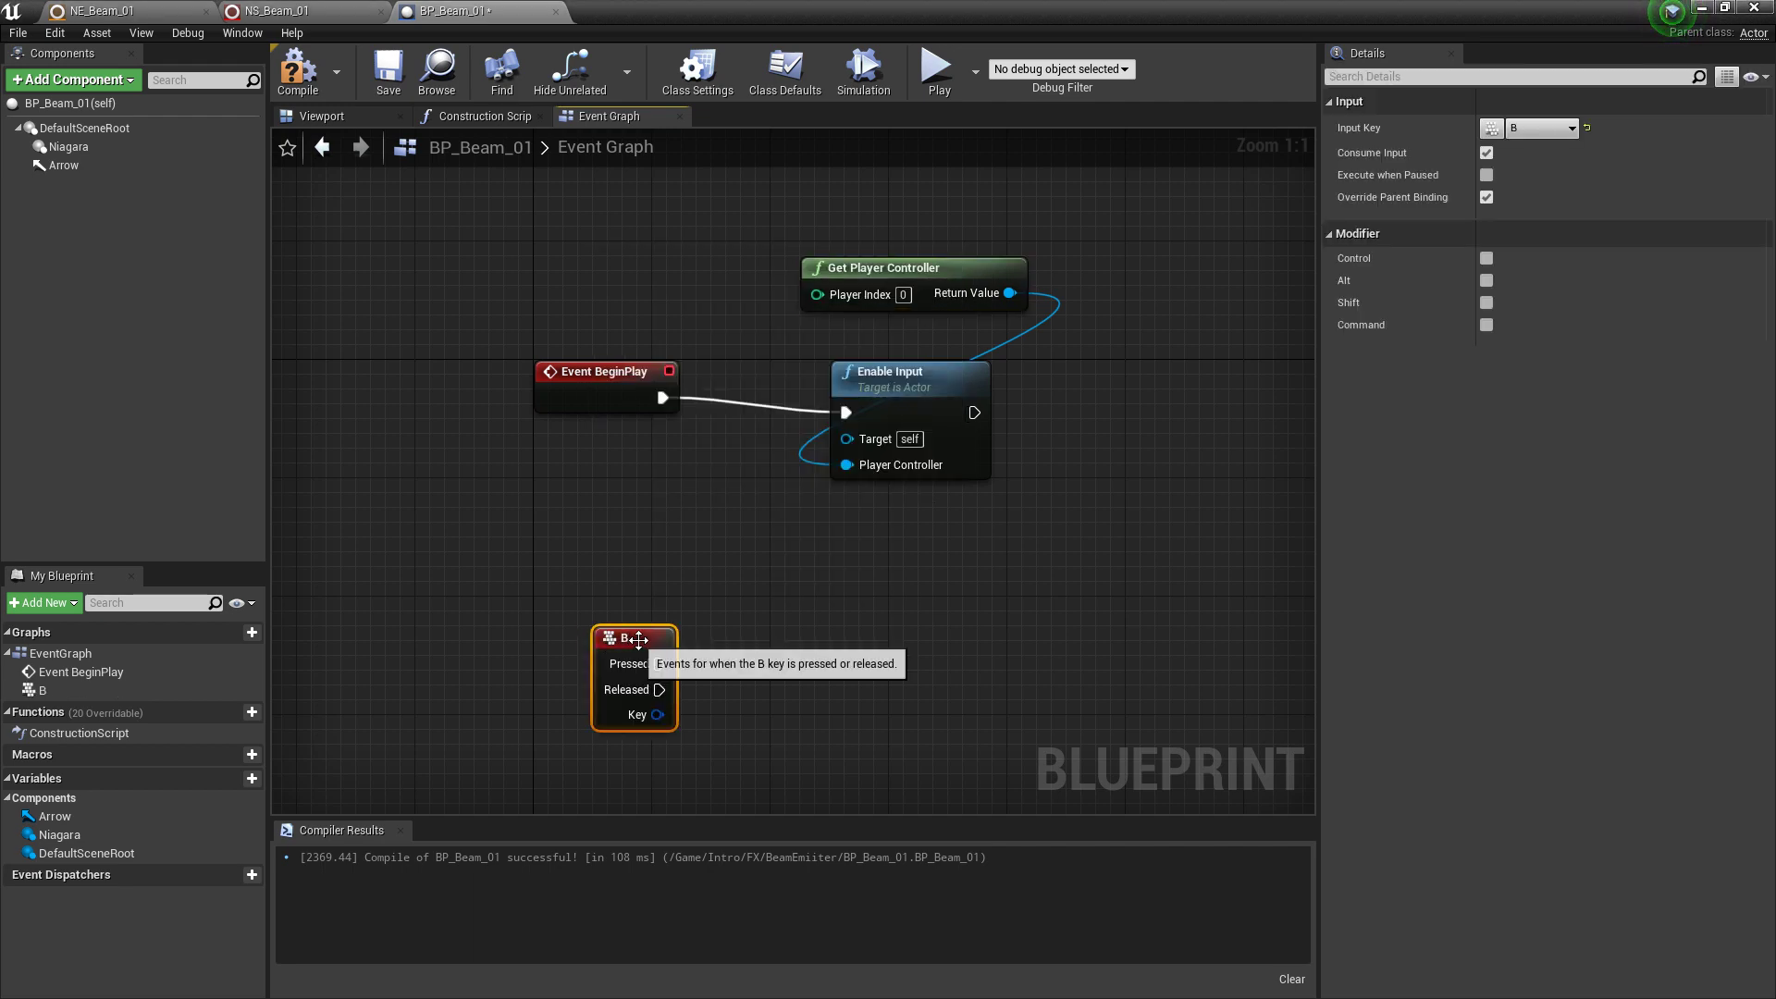
drag(639, 640, 577, 614)
right_drag(777, 670, 660, 620)
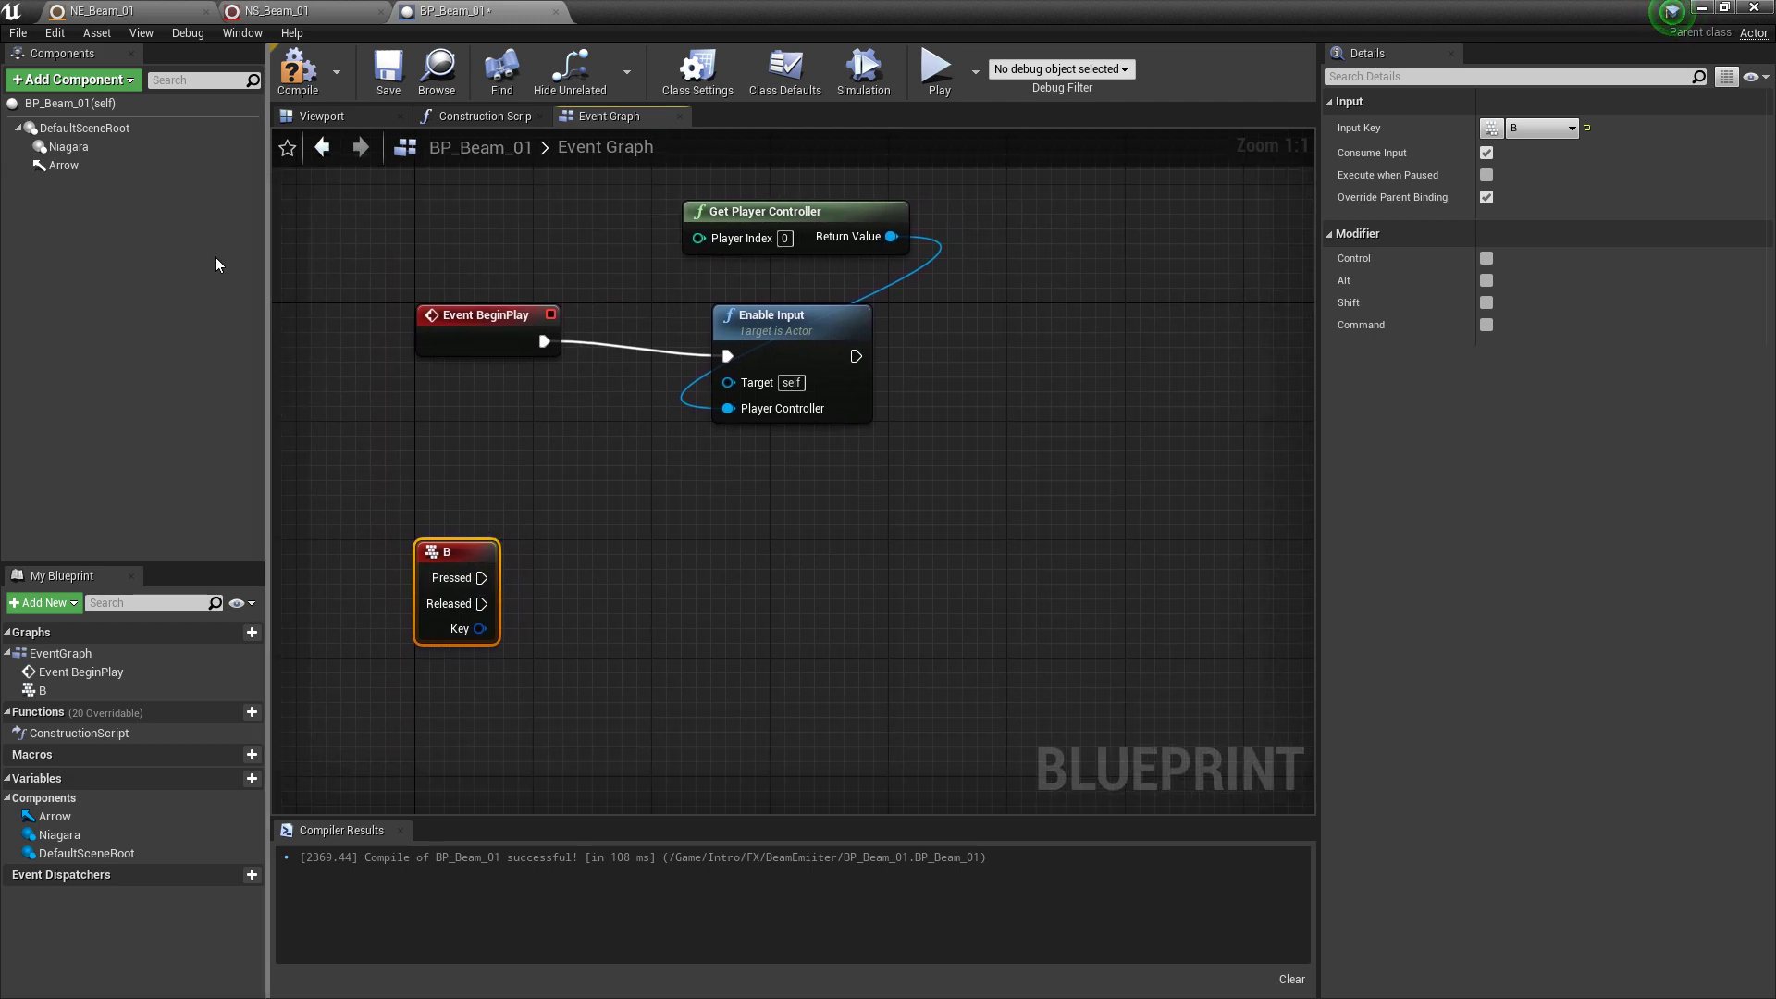
Step: Add a Niagara reference feeding a Set Niagara Variable By String (Vector3) node for User.BeamEnd
drag(68, 146, 727, 696)
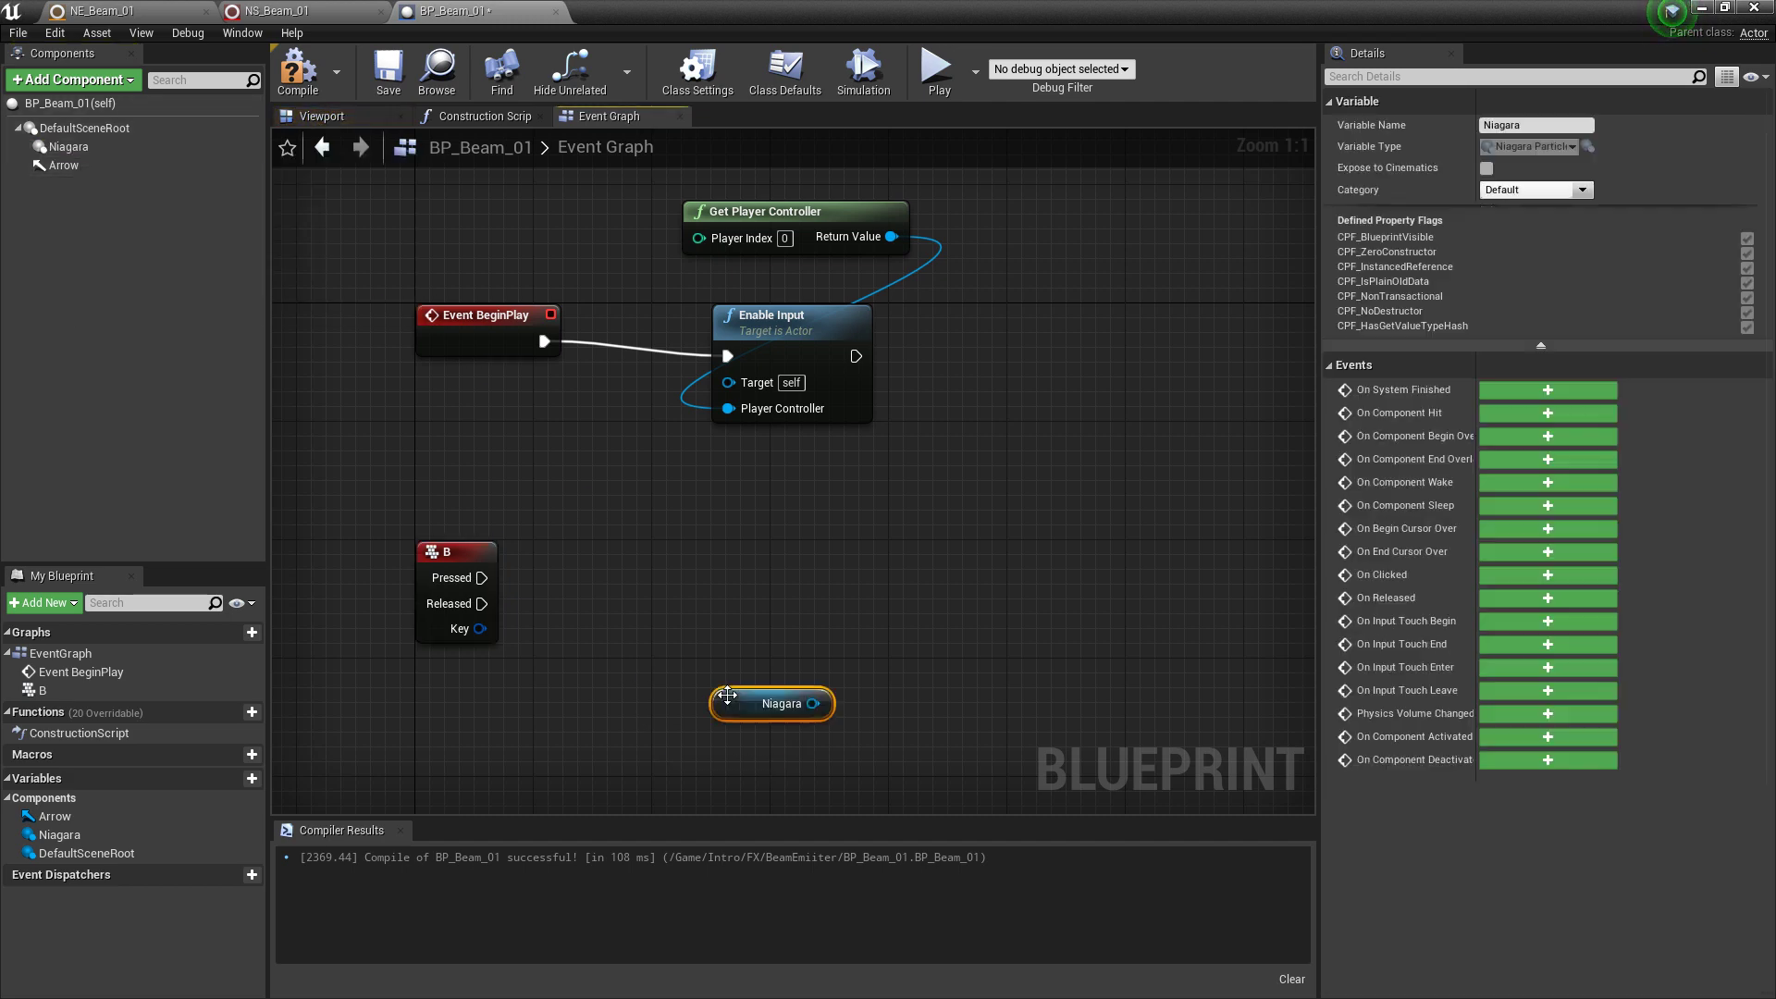
drag(833, 705, 829, 627)
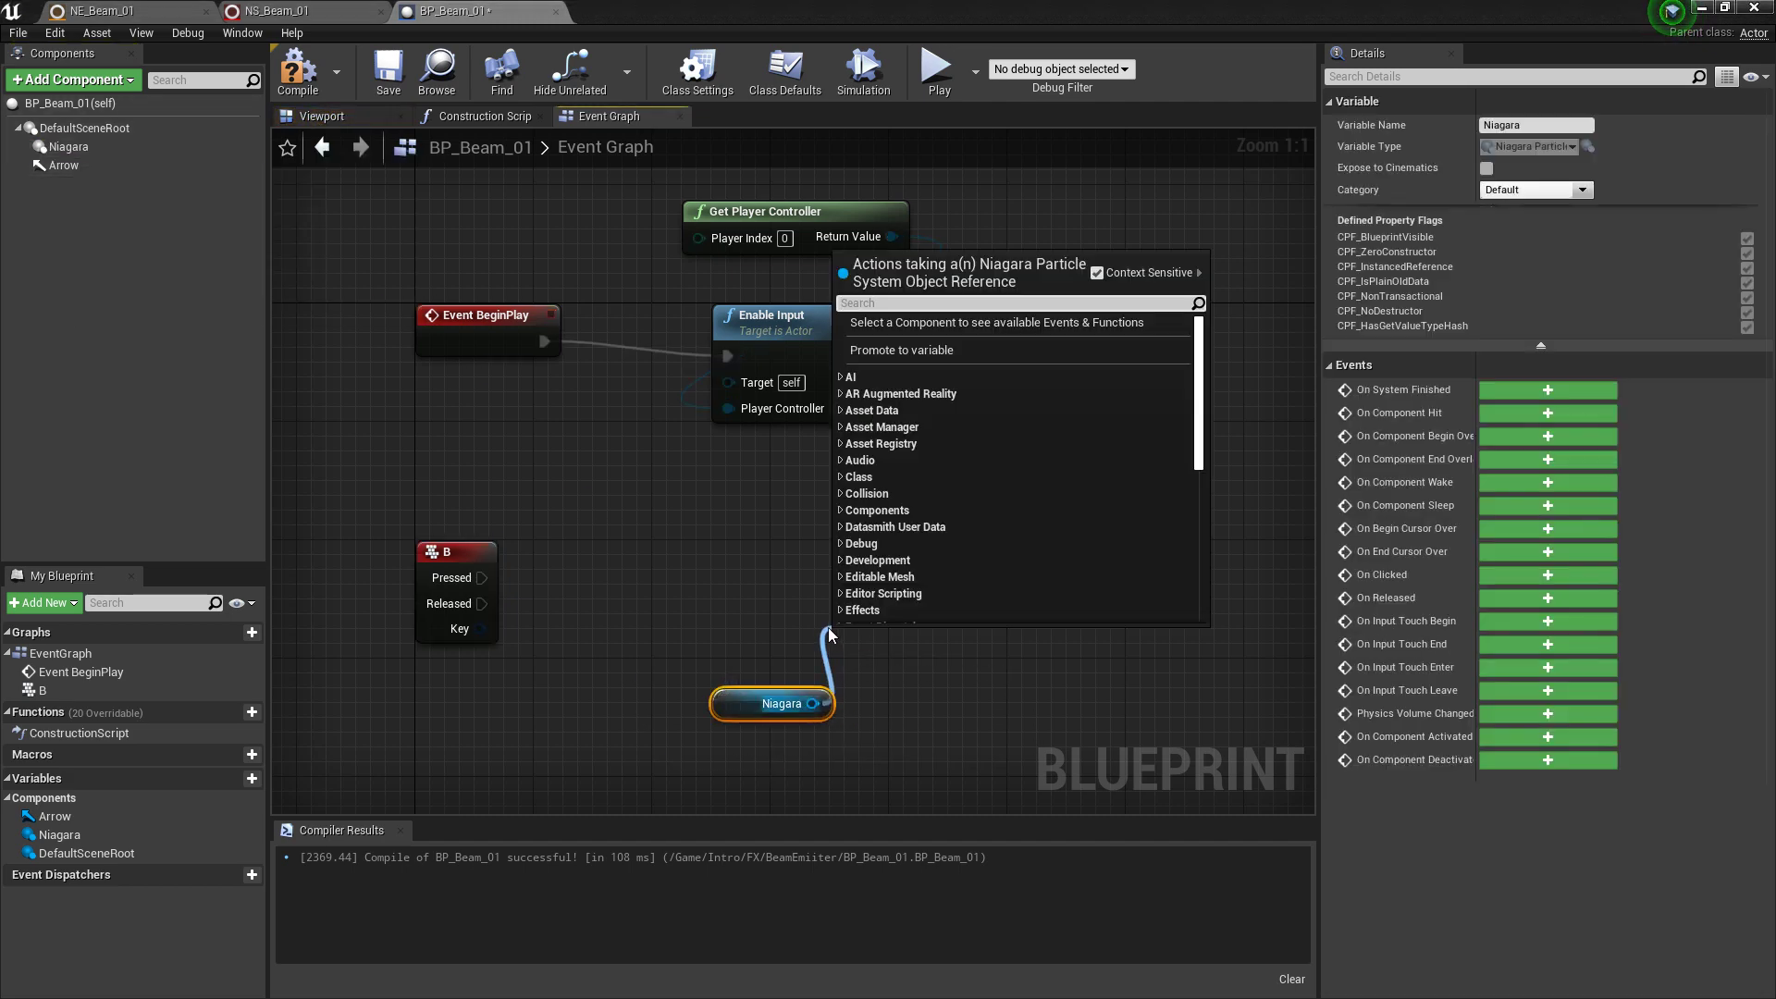
text(set)
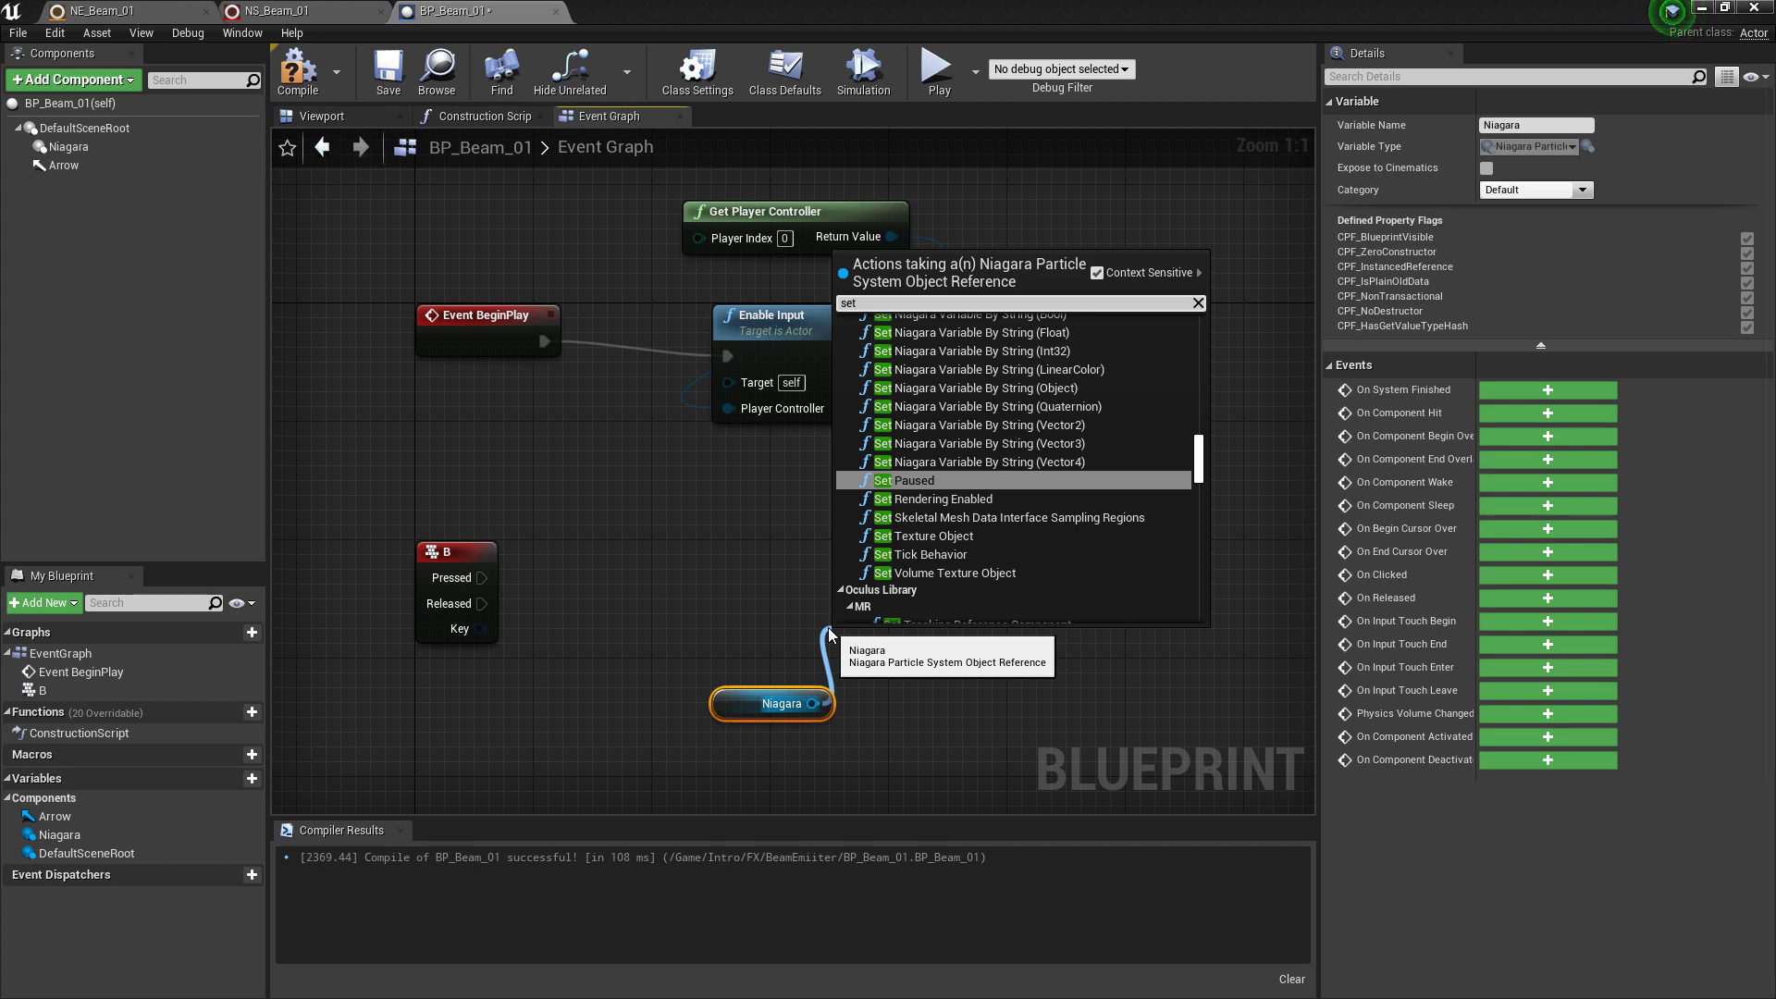
click(1068, 448)
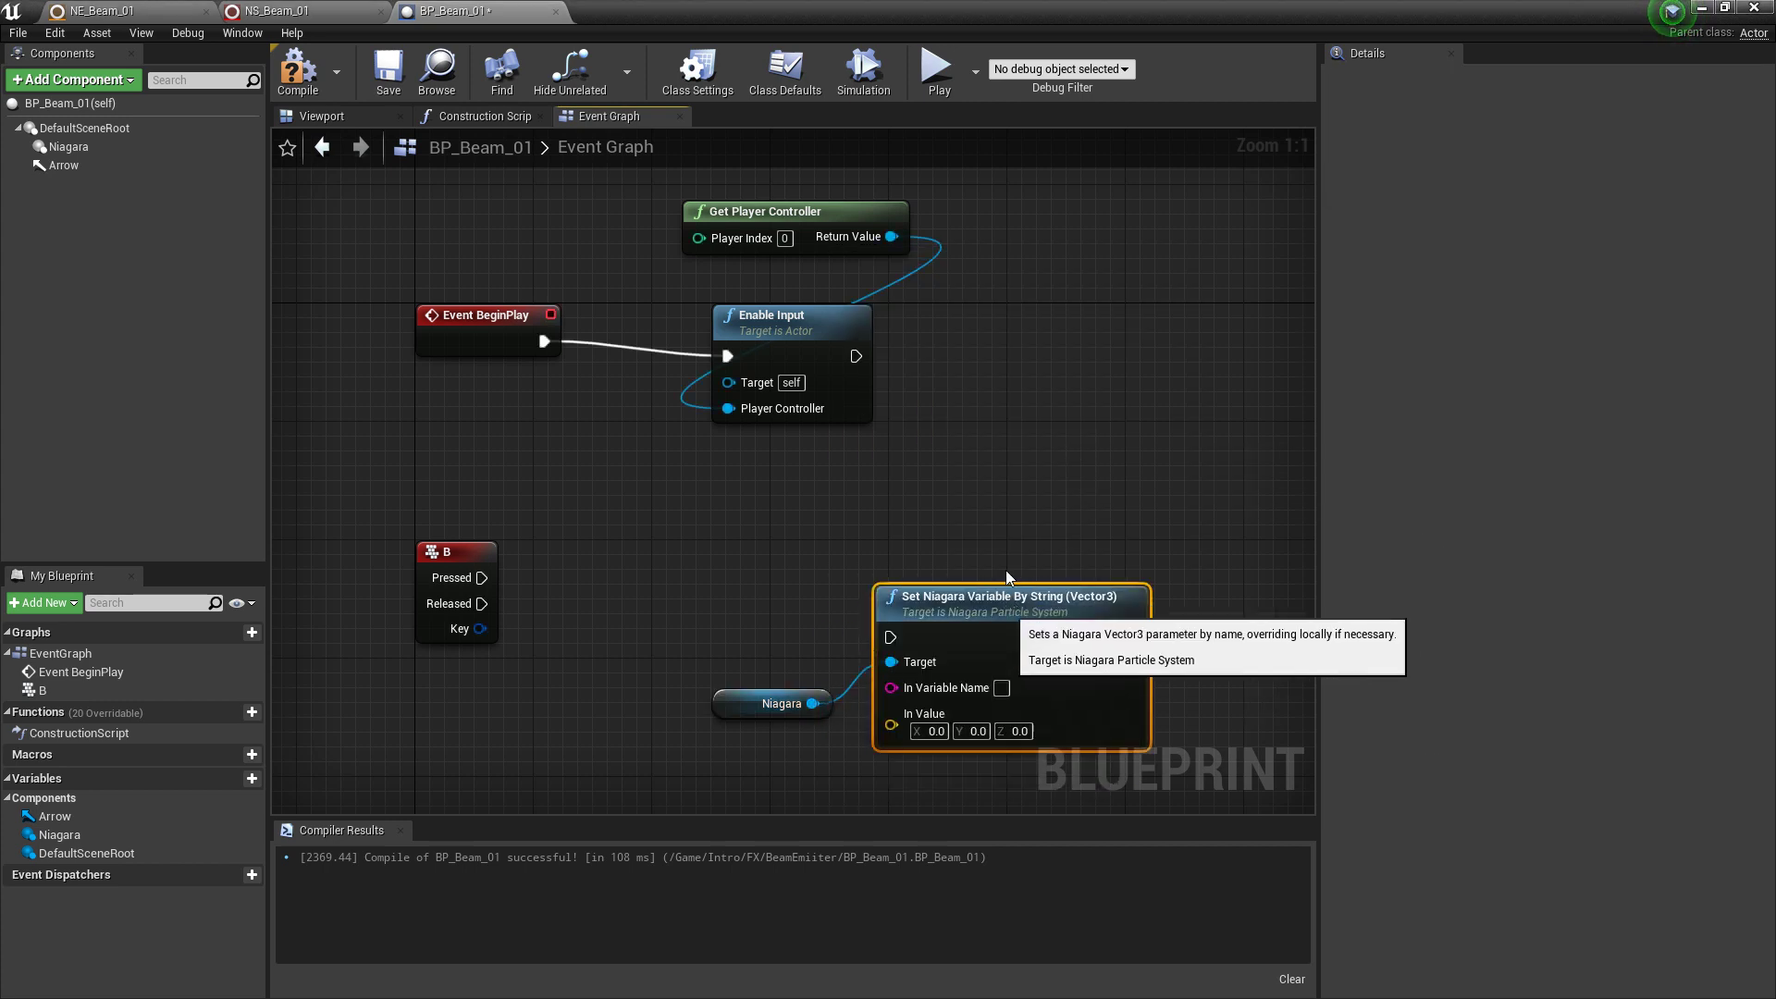
drag(968, 642, 997, 537)
click(988, 629)
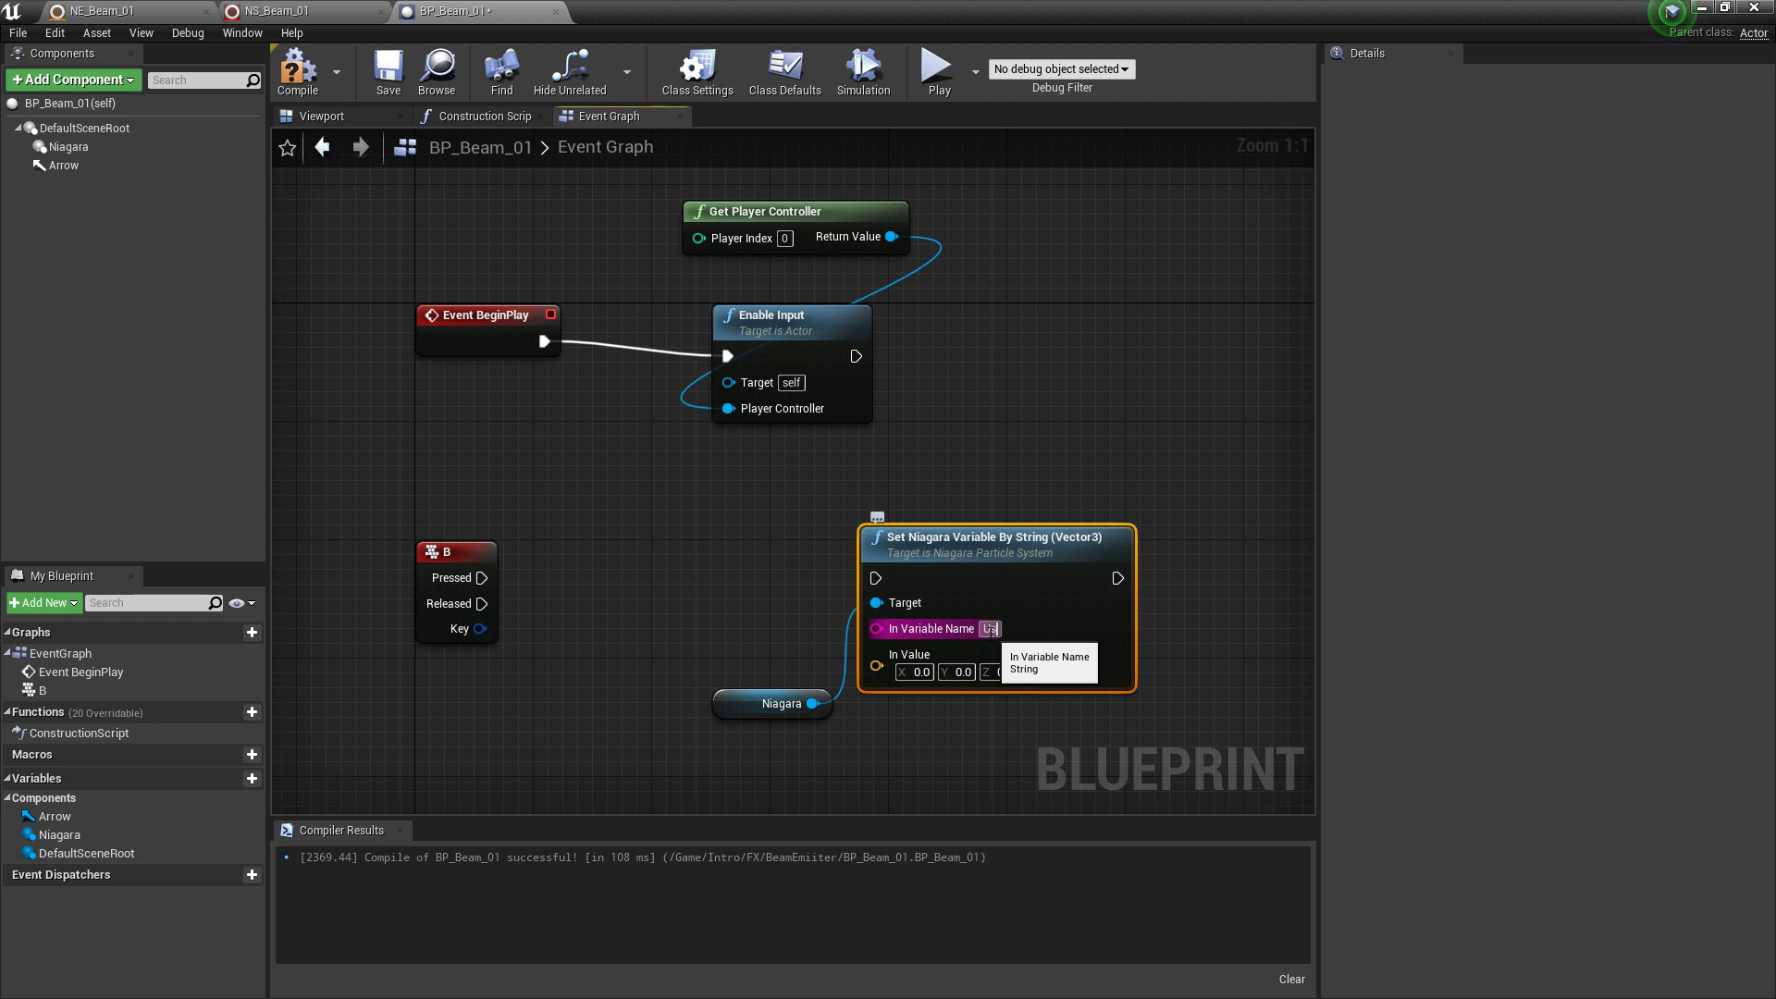
text(User.Beam)
key(Return)
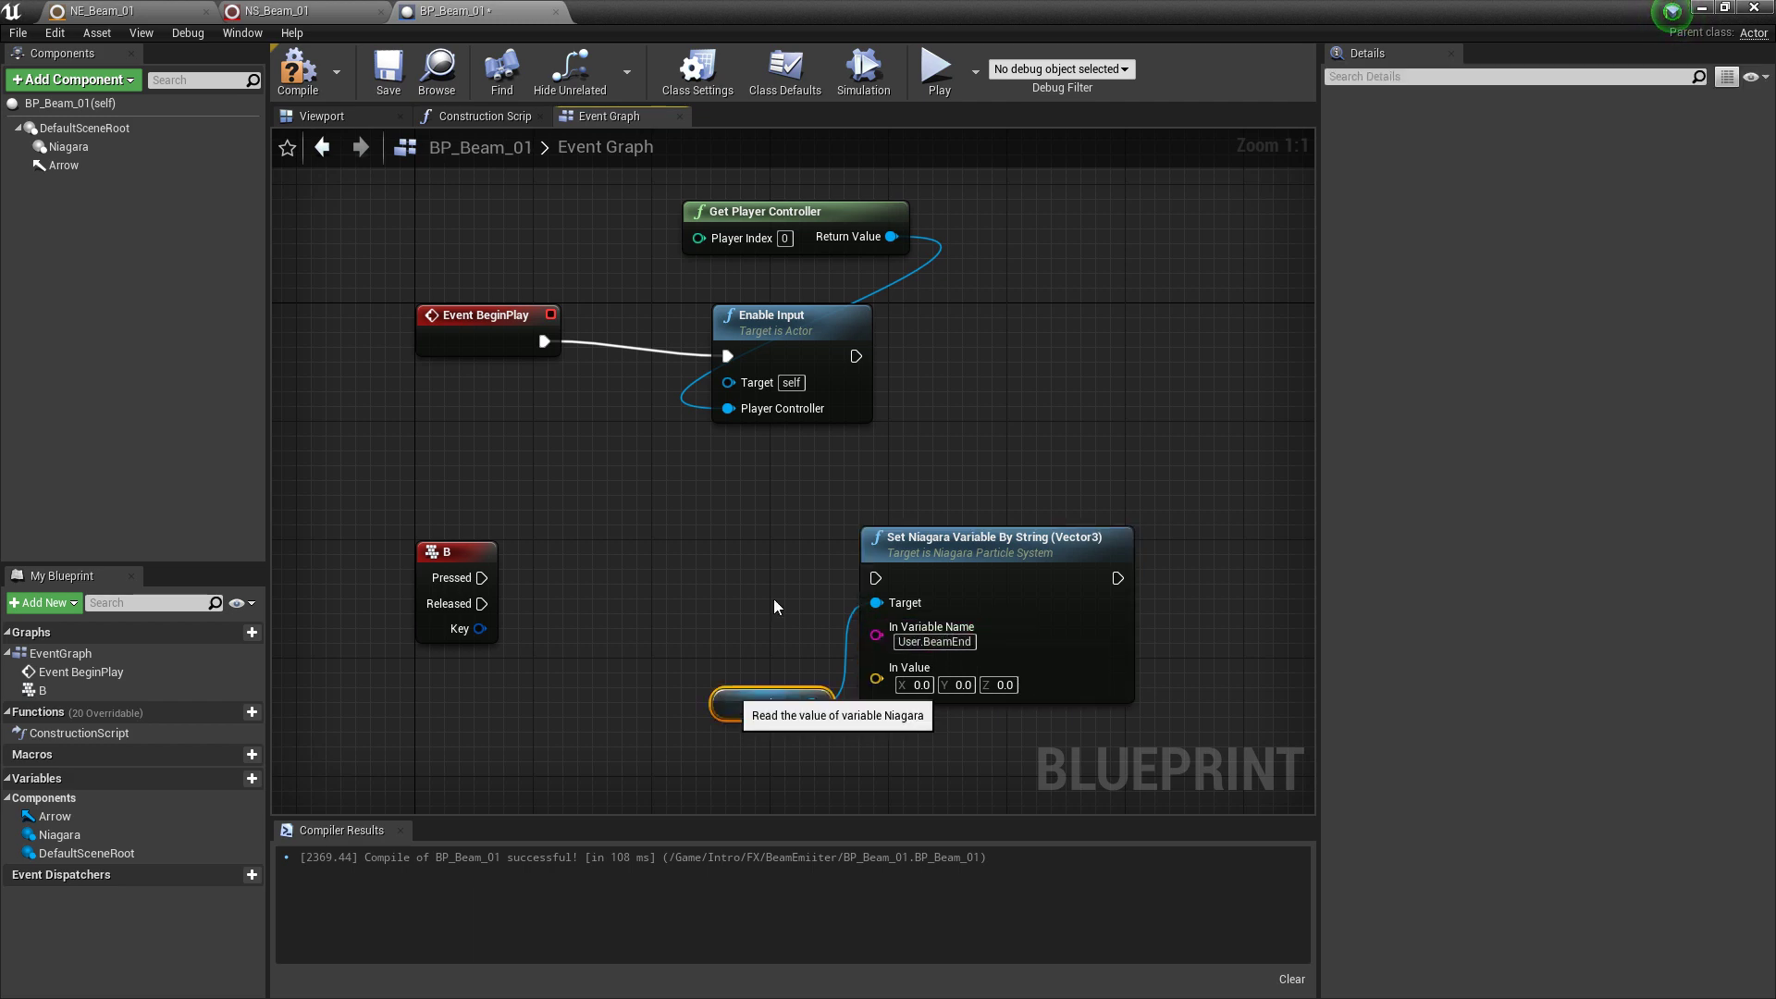
drag(781, 703, 938, 569)
shift+click(981, 497)
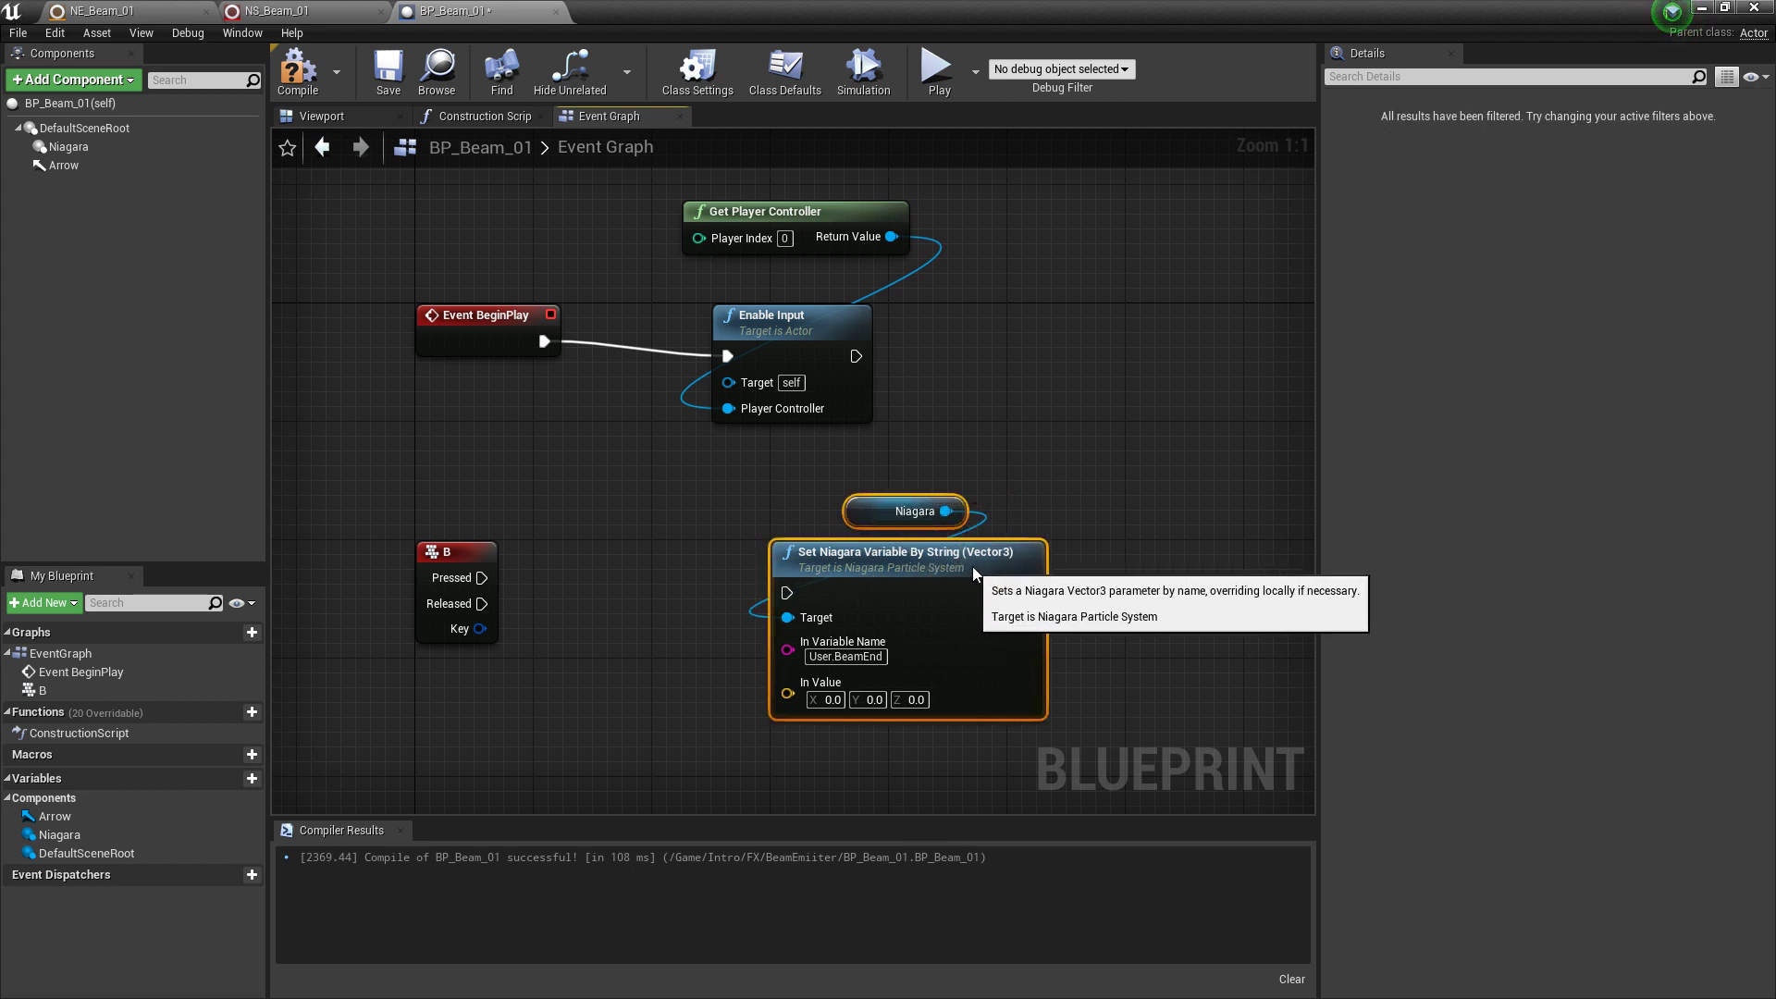
Step: Add an Arrow component named ArrowEvent and set its arrow colour to magenta
click(74, 81)
text(arrow)
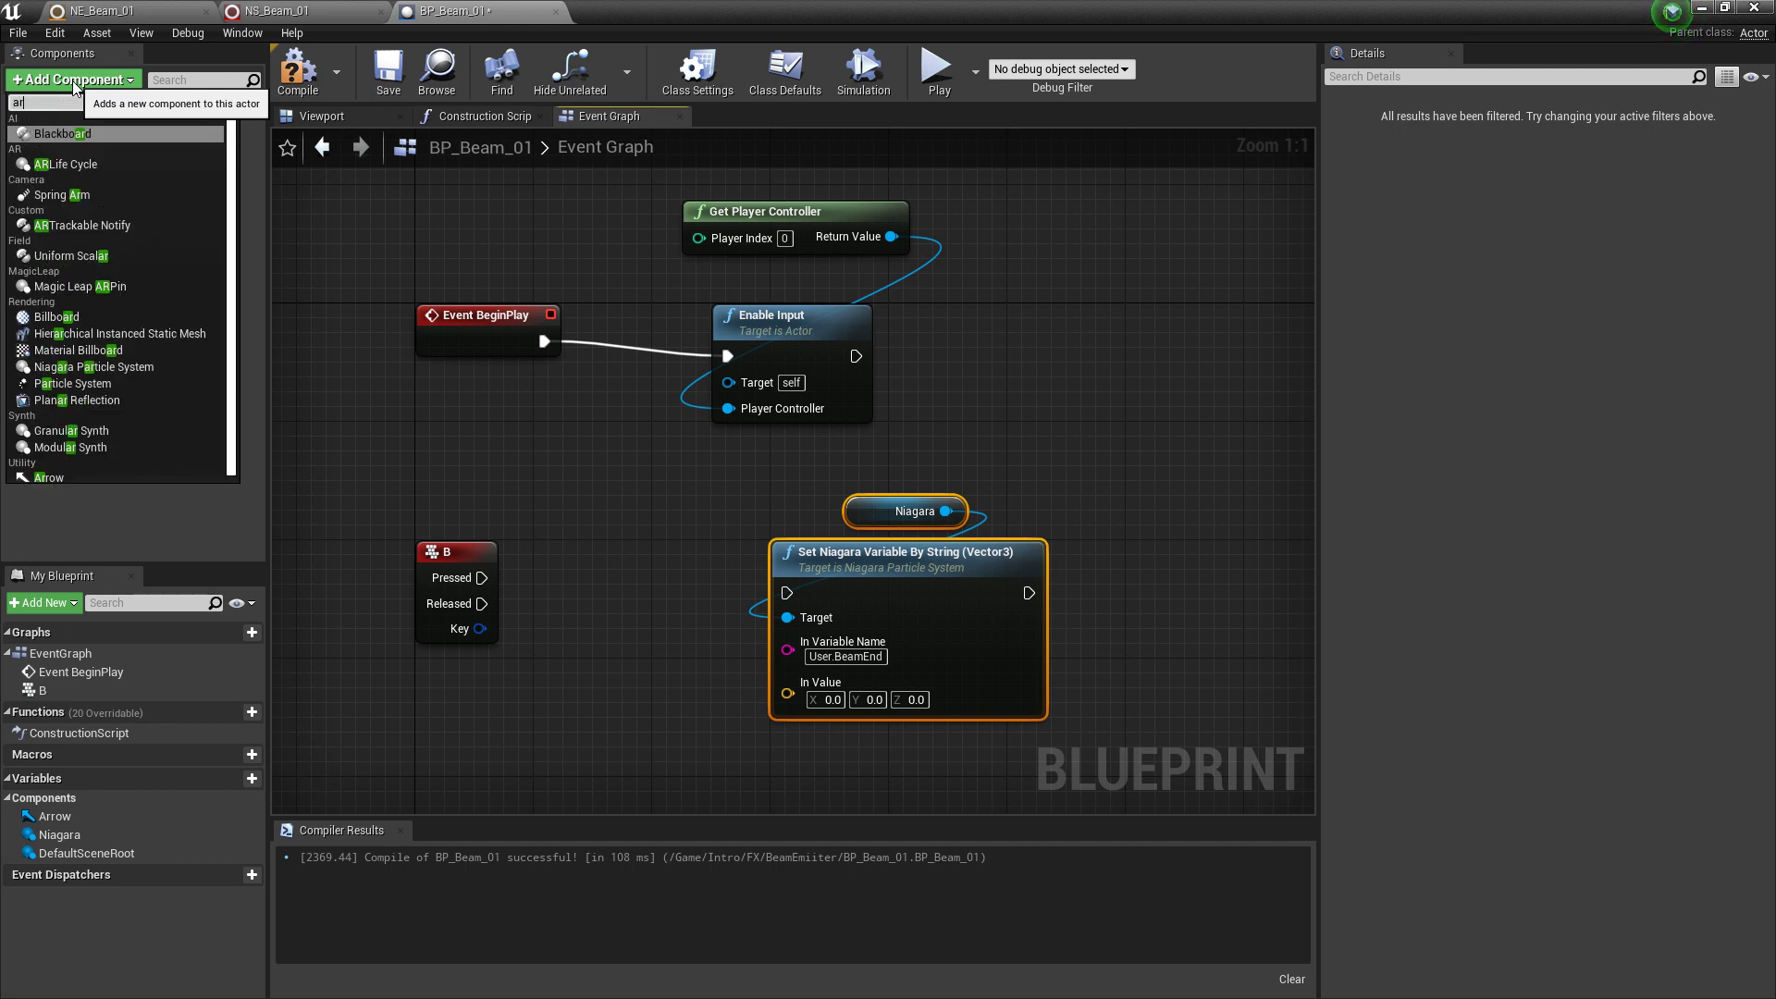
key(Return)
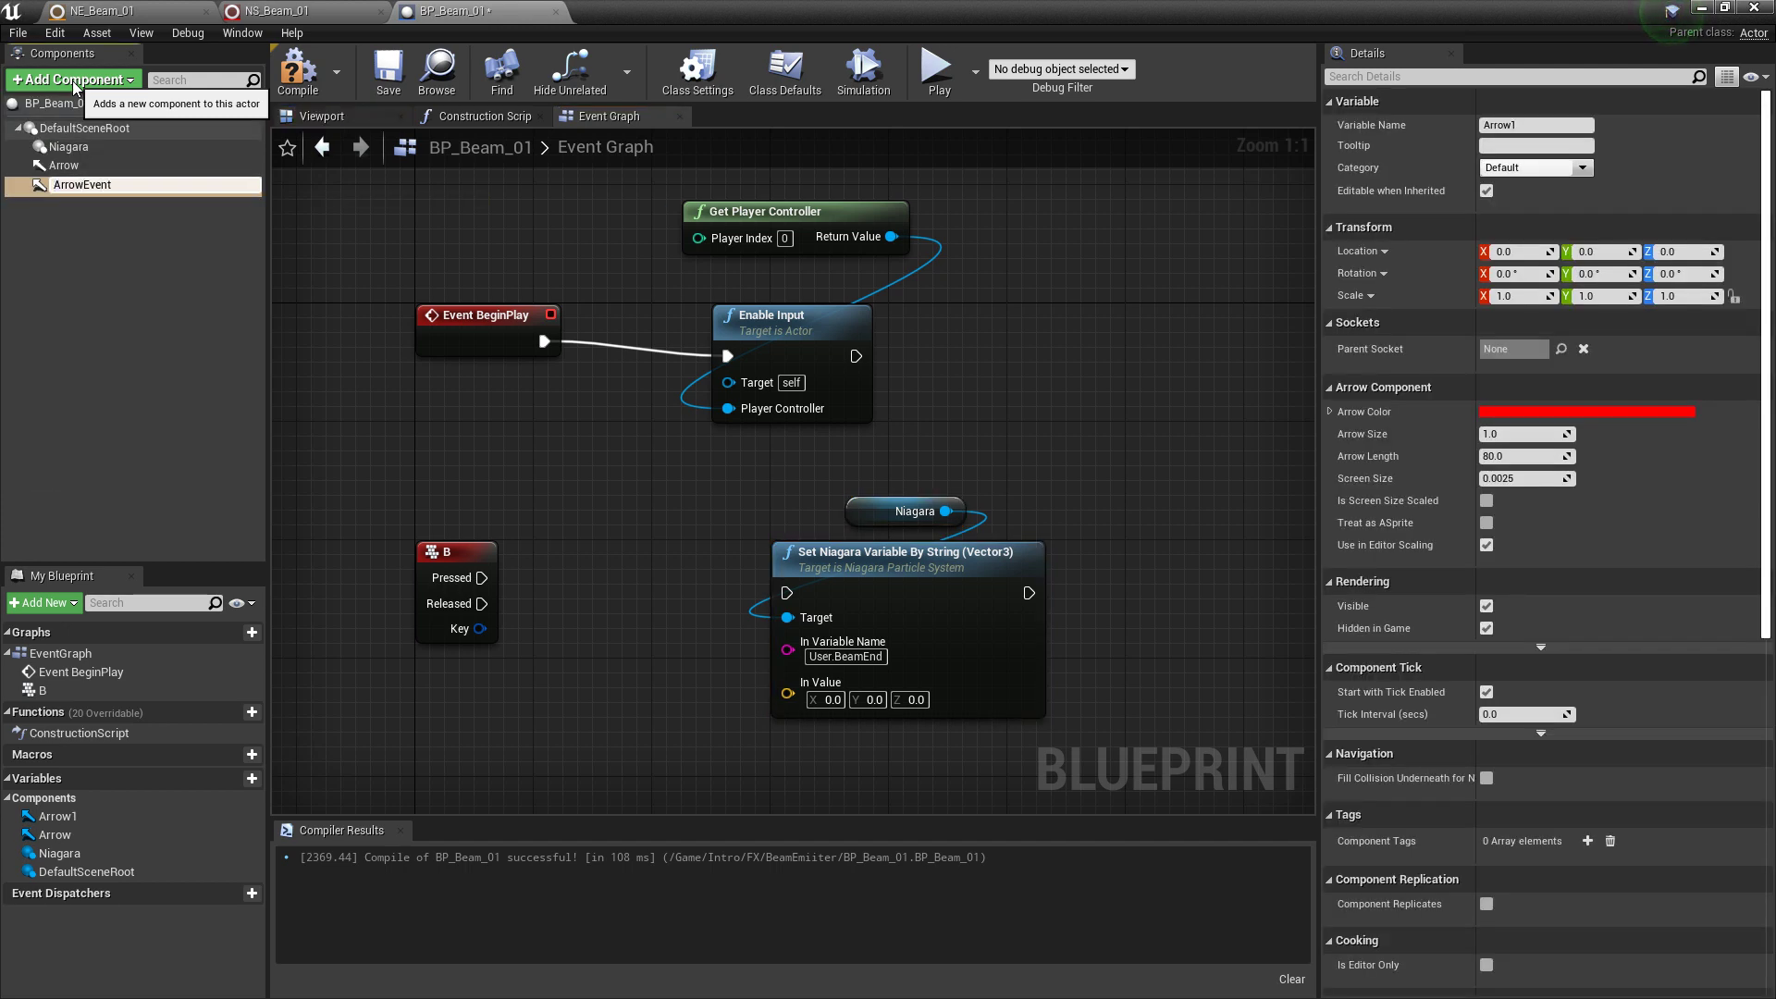
key(Return)
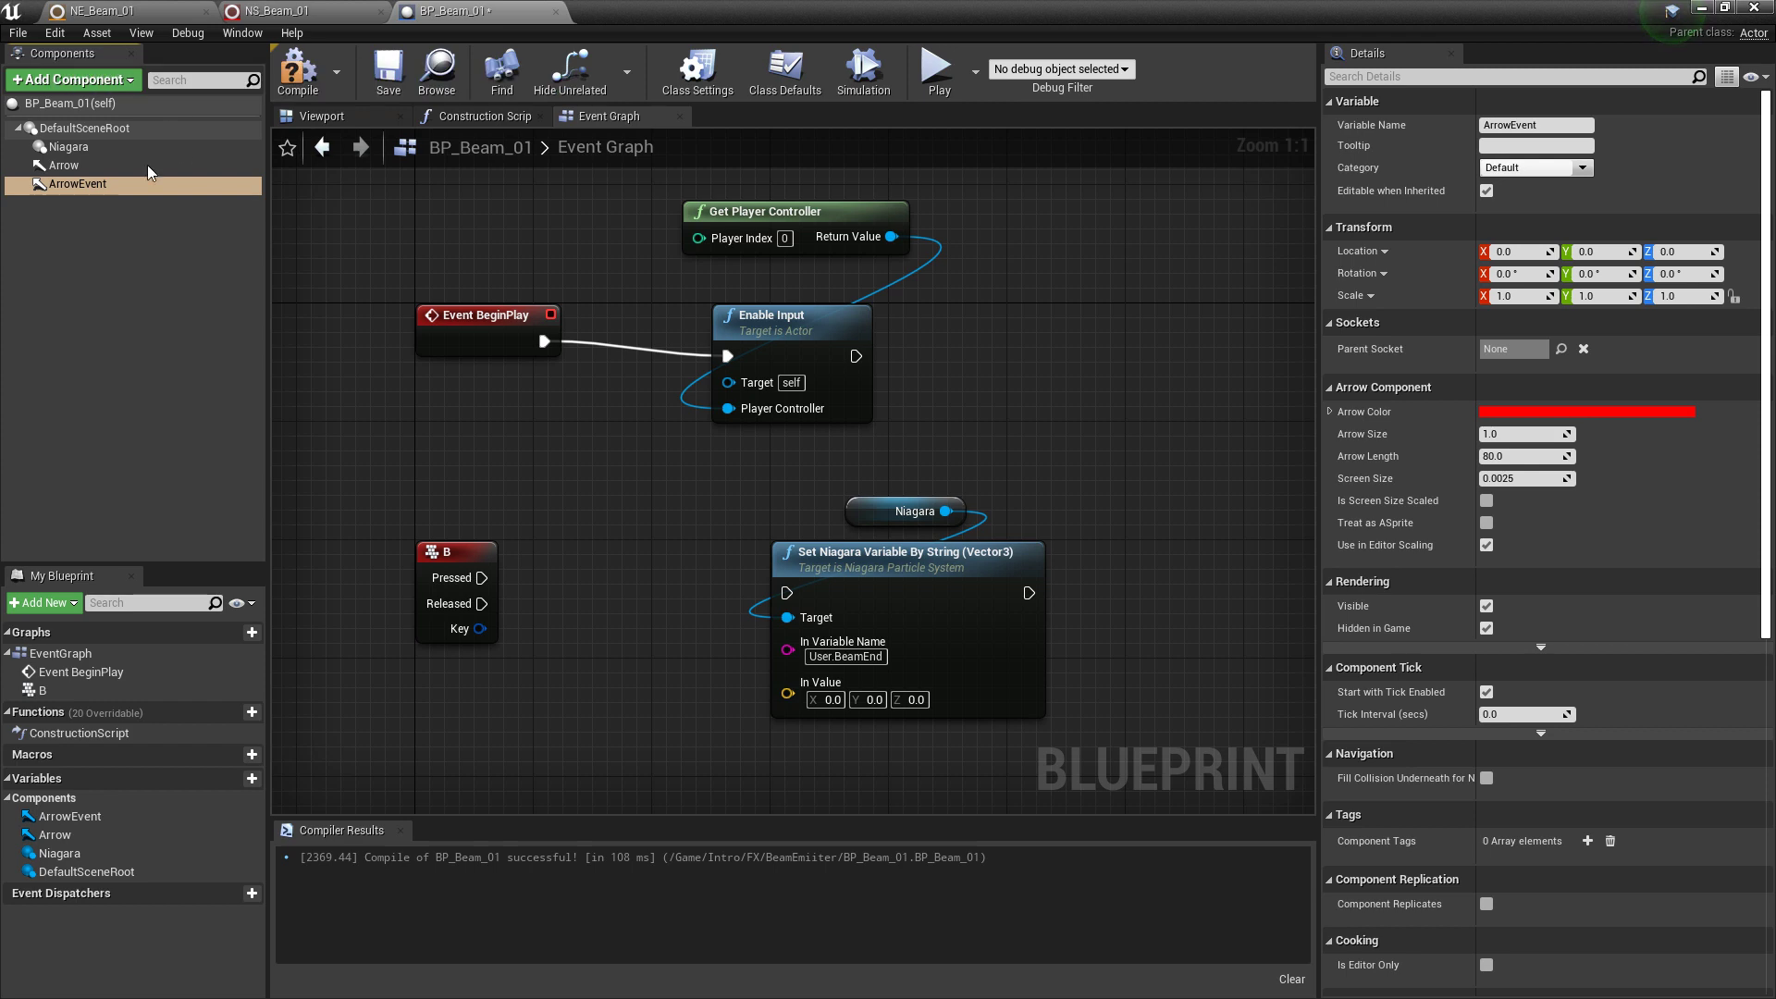
click(1539, 414)
drag(1312, 569, 1285, 501)
click(1419, 863)
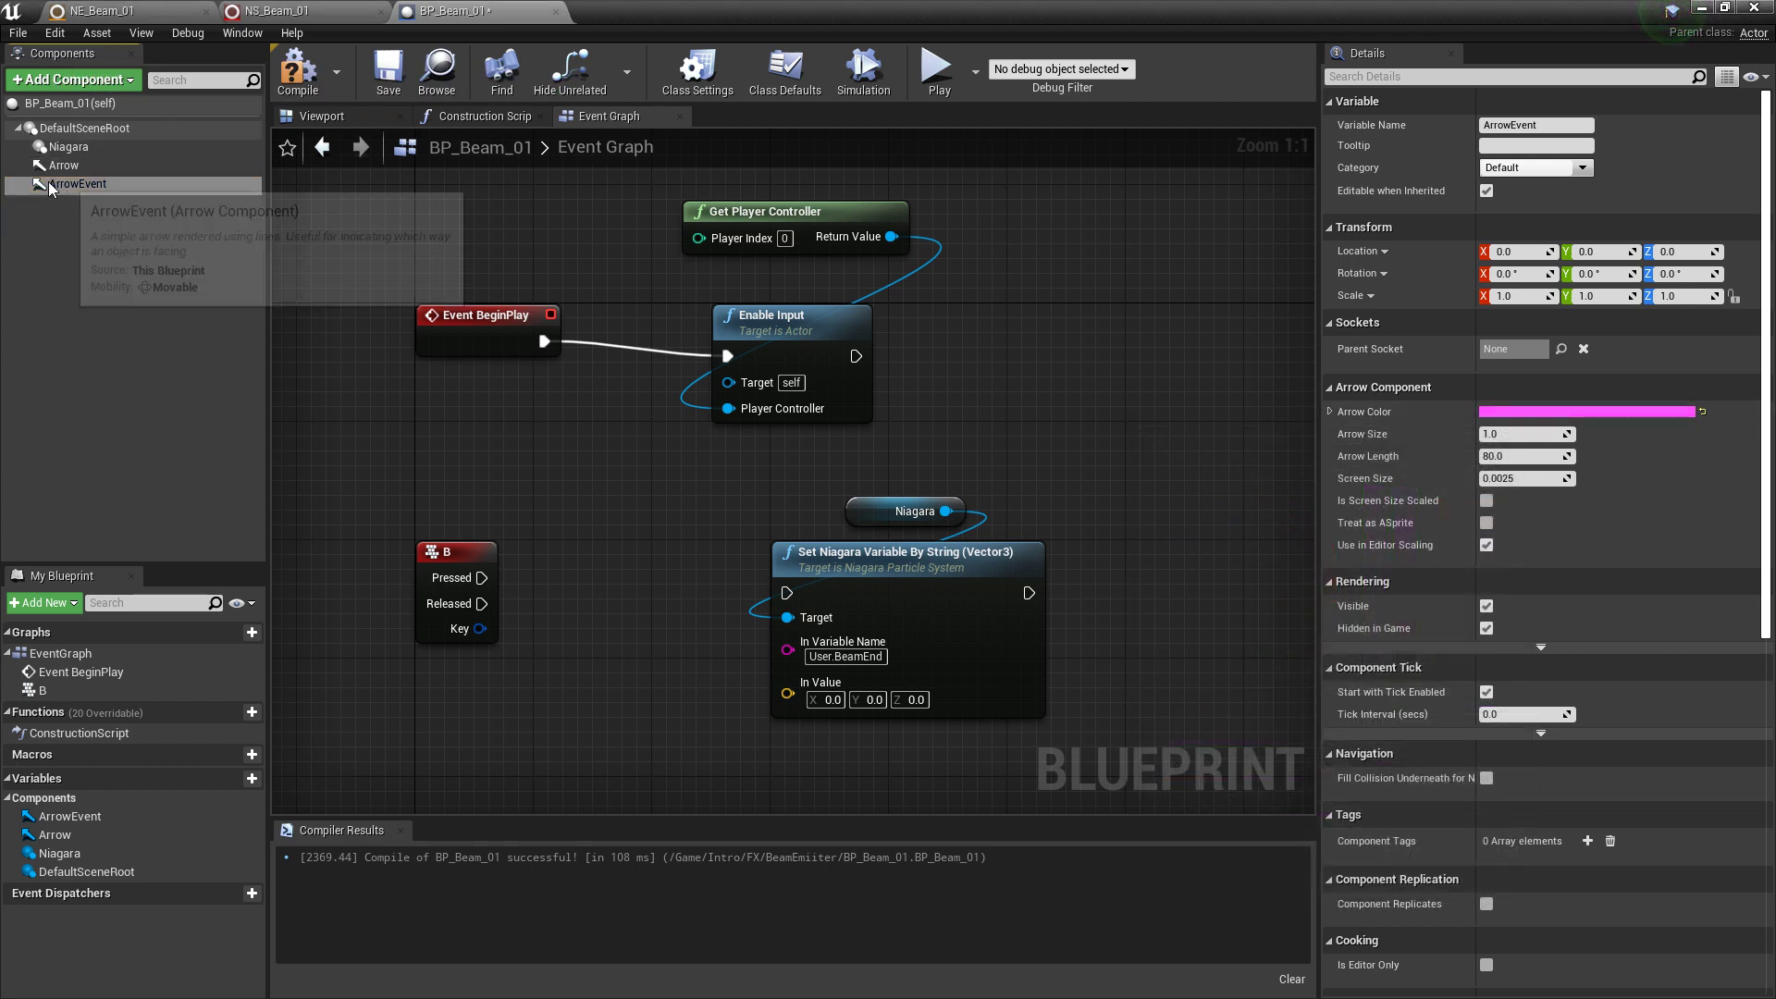
Step: Feed ArrowEvent's GetWorldLocation into the Set Niagara Variable node's In Value
drag(77, 183, 845, 786)
right_drag(896, 797, 859, 607)
drag(859, 607, 820, 600)
text(get loca)
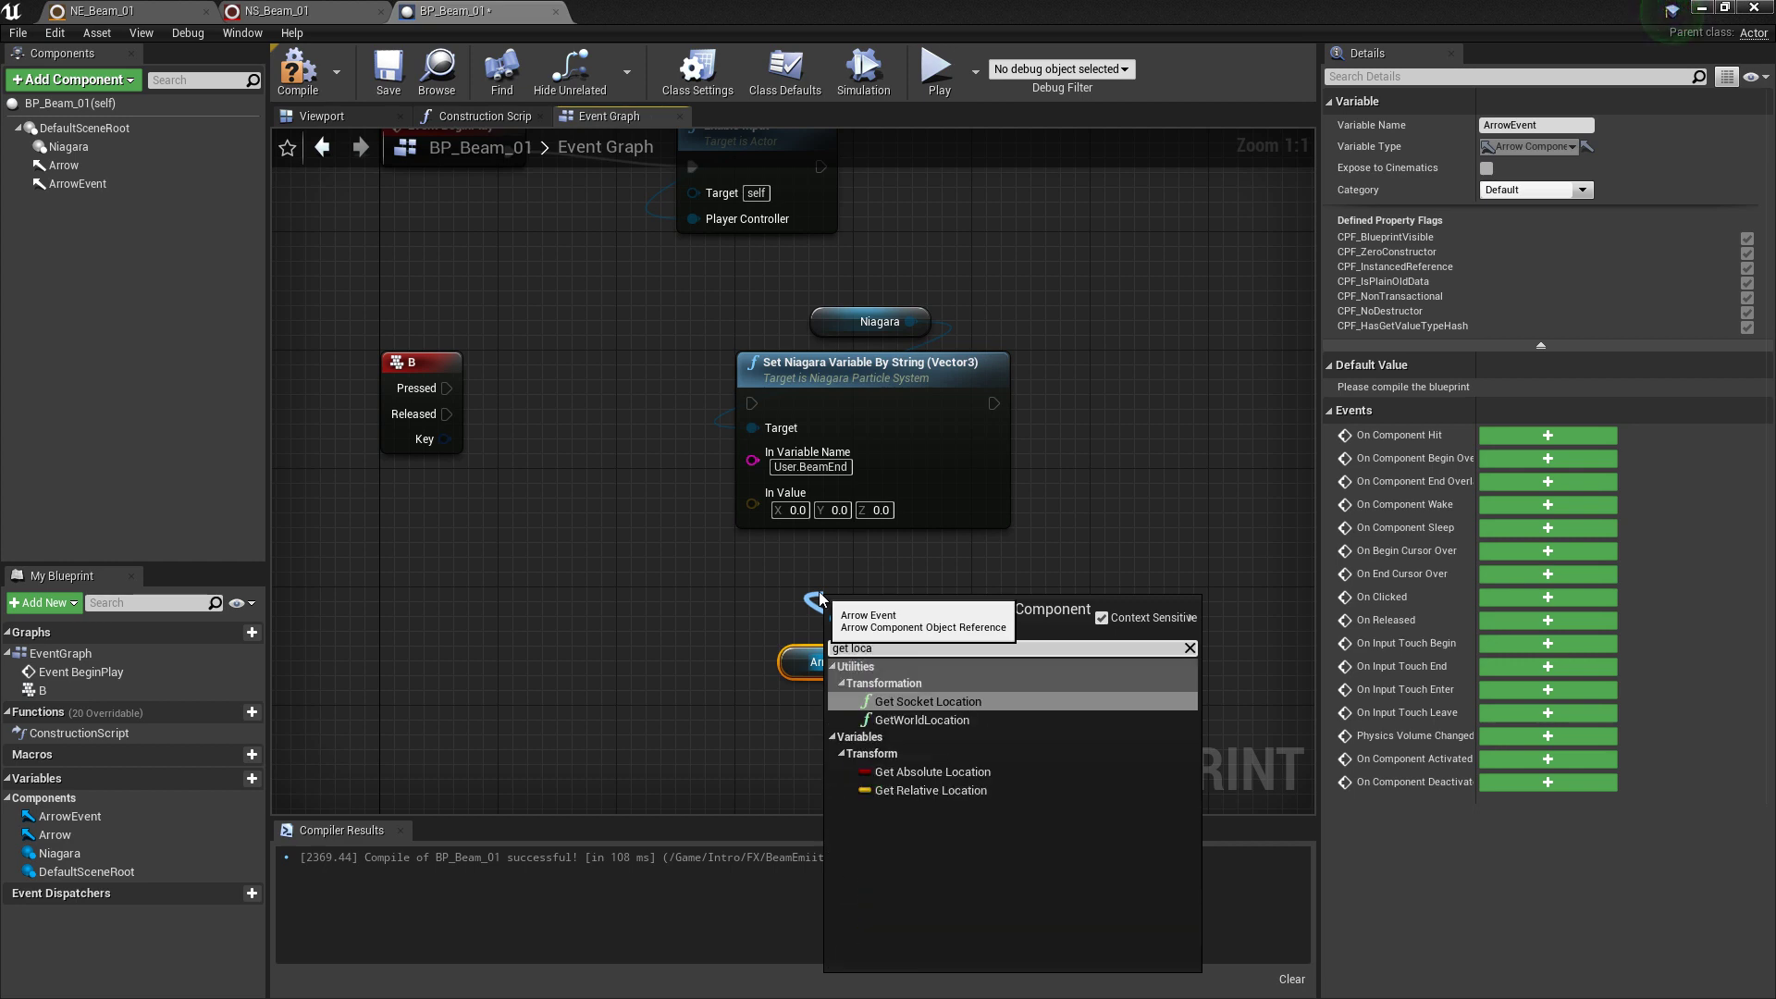
click(922, 720)
drag(901, 603, 753, 503)
right_drag(612, 581, 579, 598)
Step: Wire B Pressed into Set Niagara Variable, then compile and save
click(451, 514)
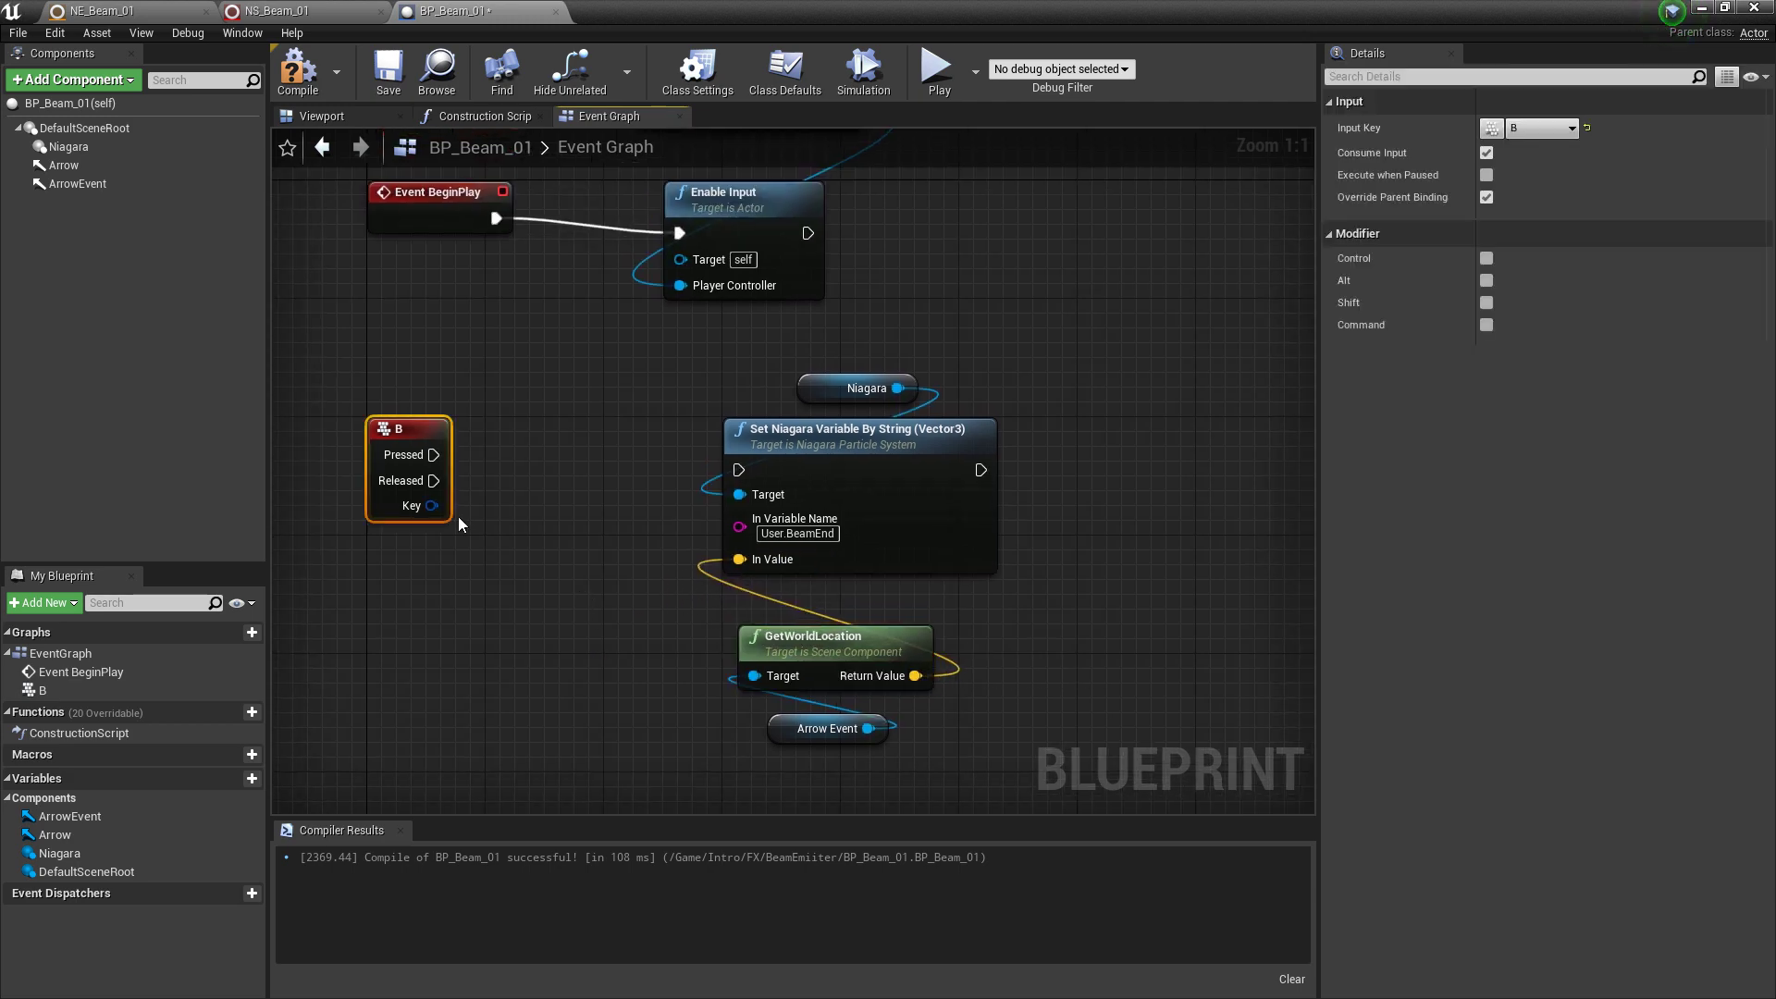
drag(432, 454, 738, 470)
click(298, 70)
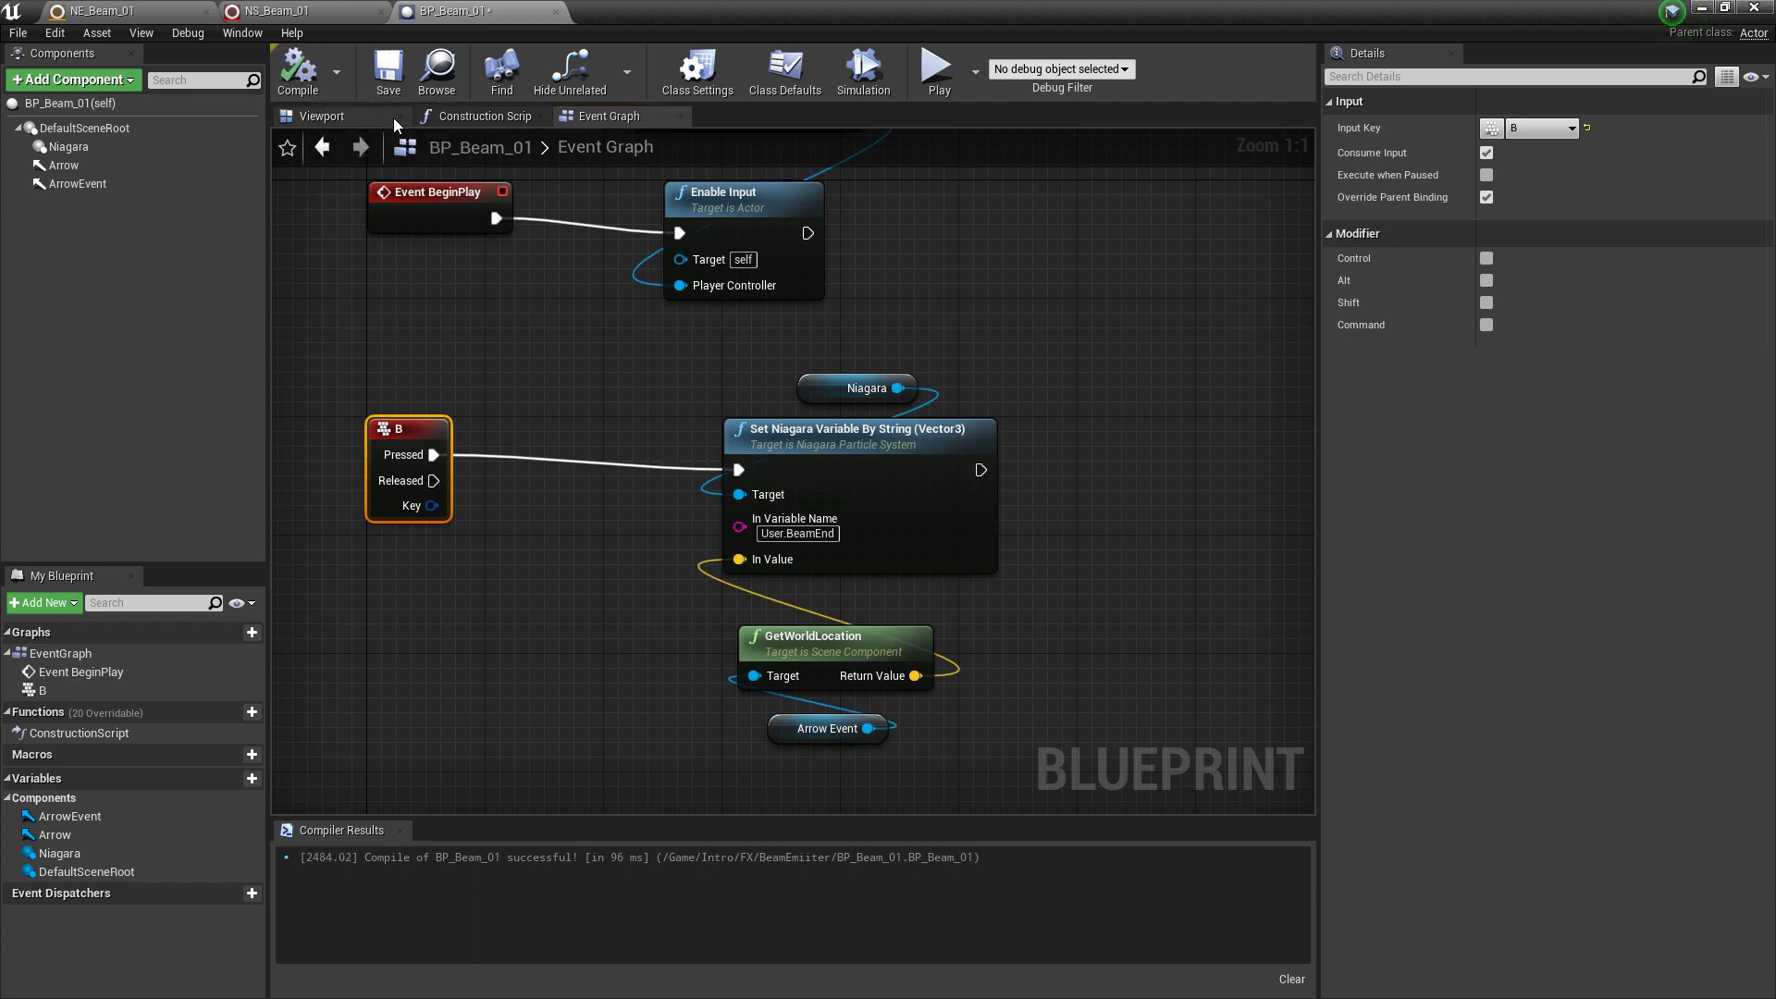
click(389, 70)
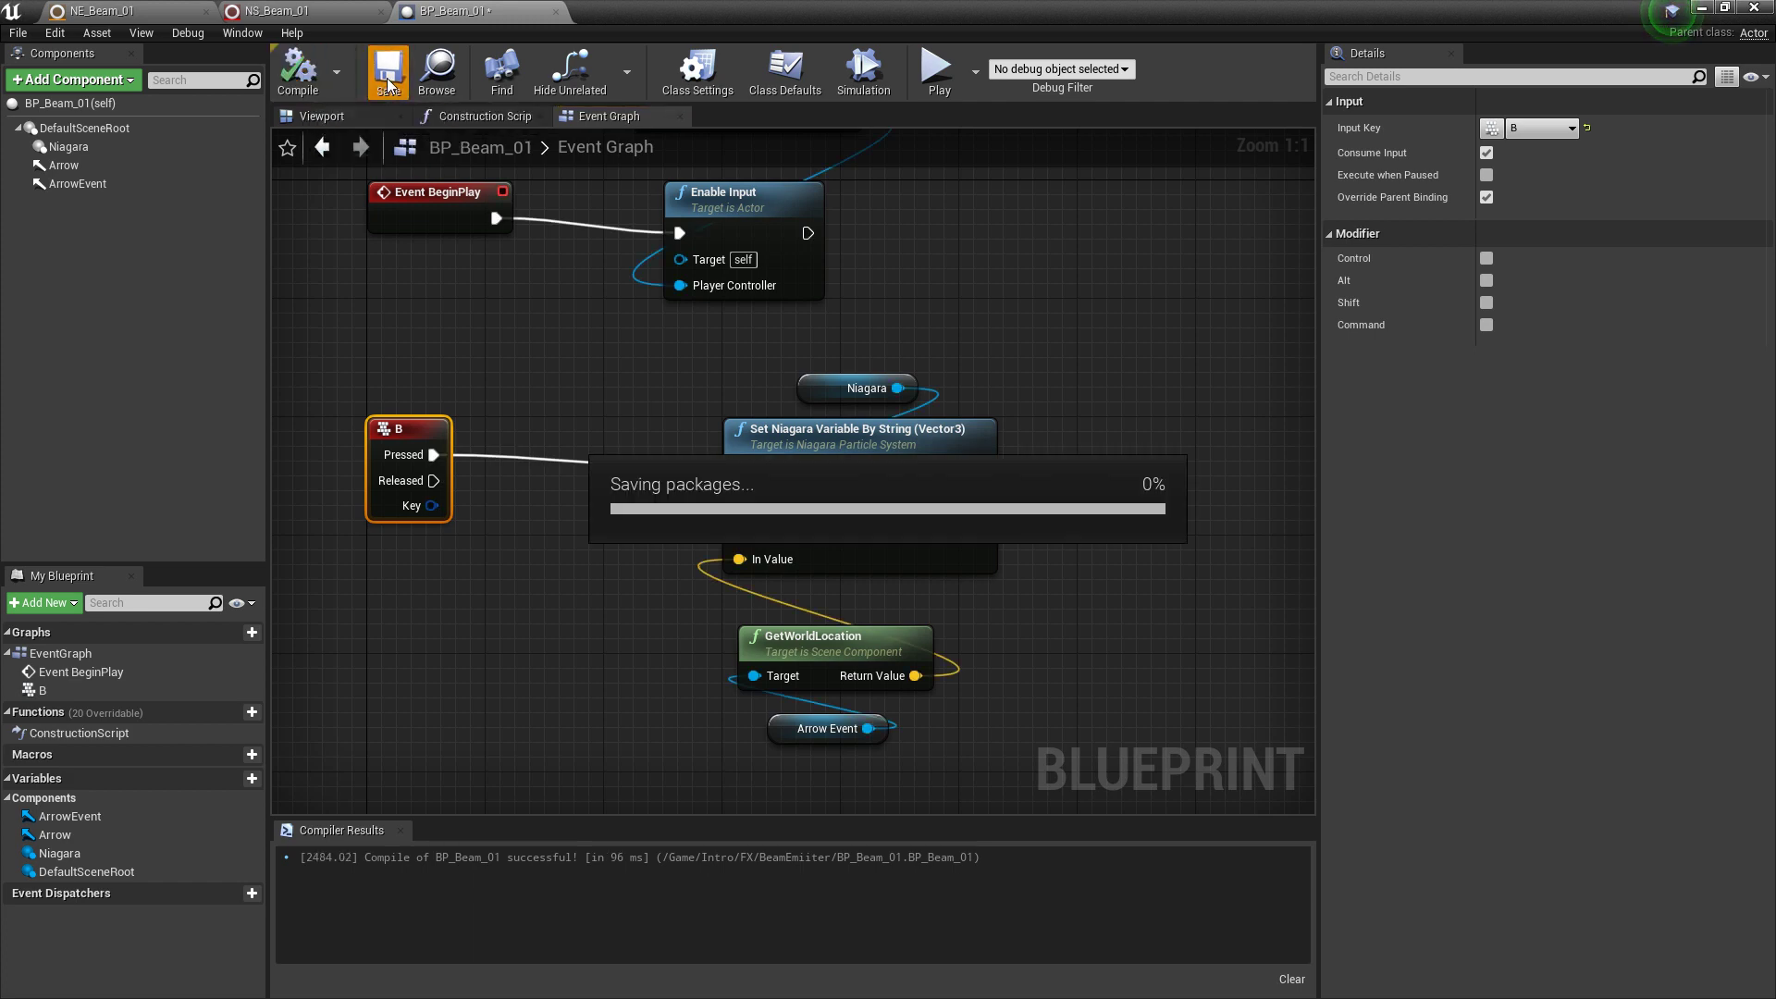
Step: Run a Play test of the level, stop it with Esc, and reopen BP_Beam_01
click(1703, 9)
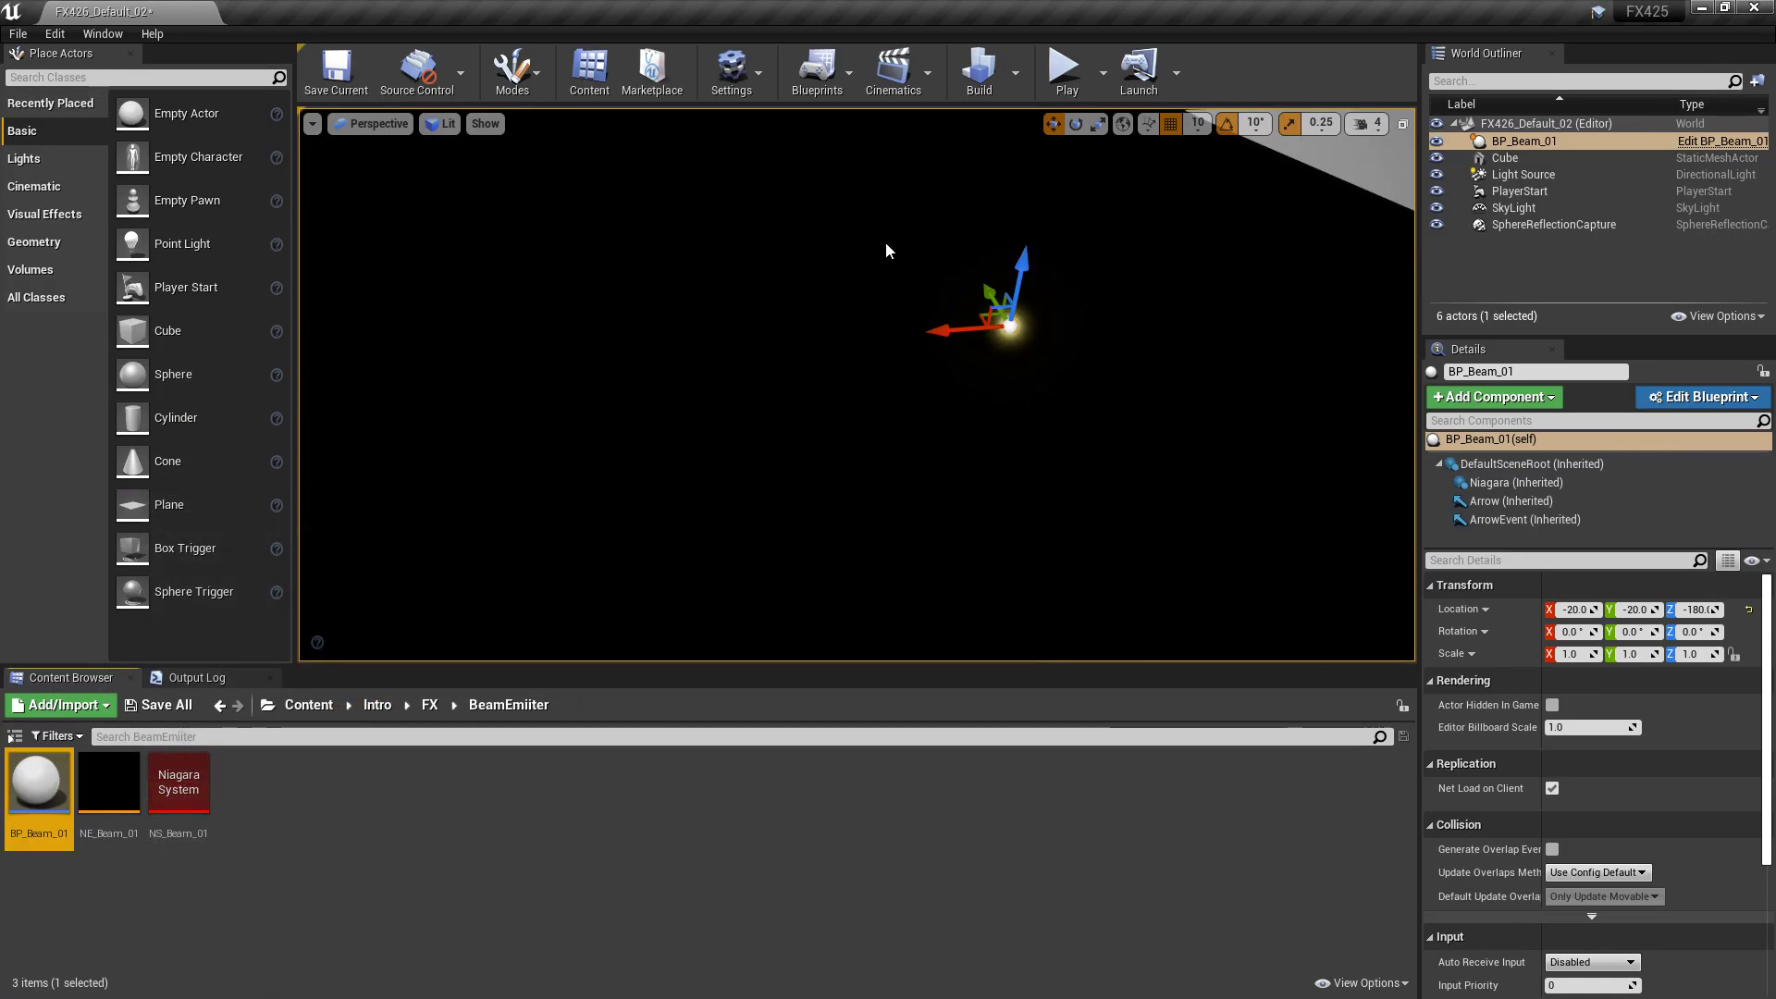
click(1064, 77)
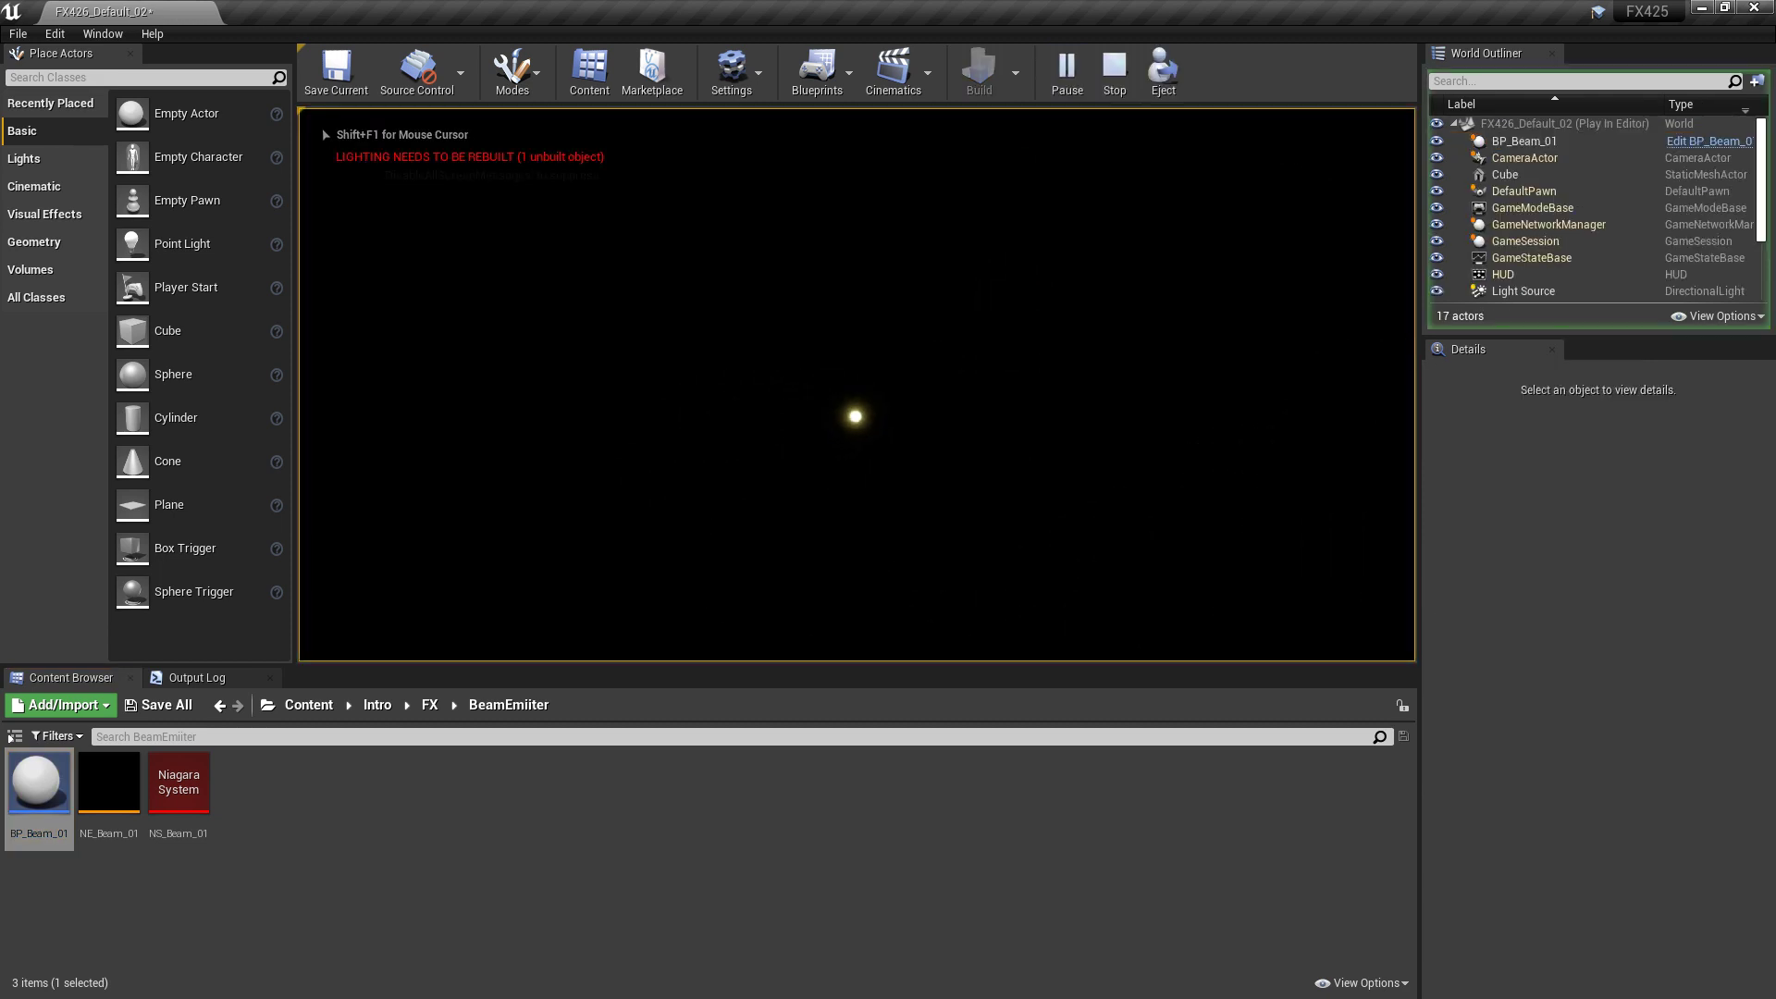
key(Escape)
double_click(37, 789)
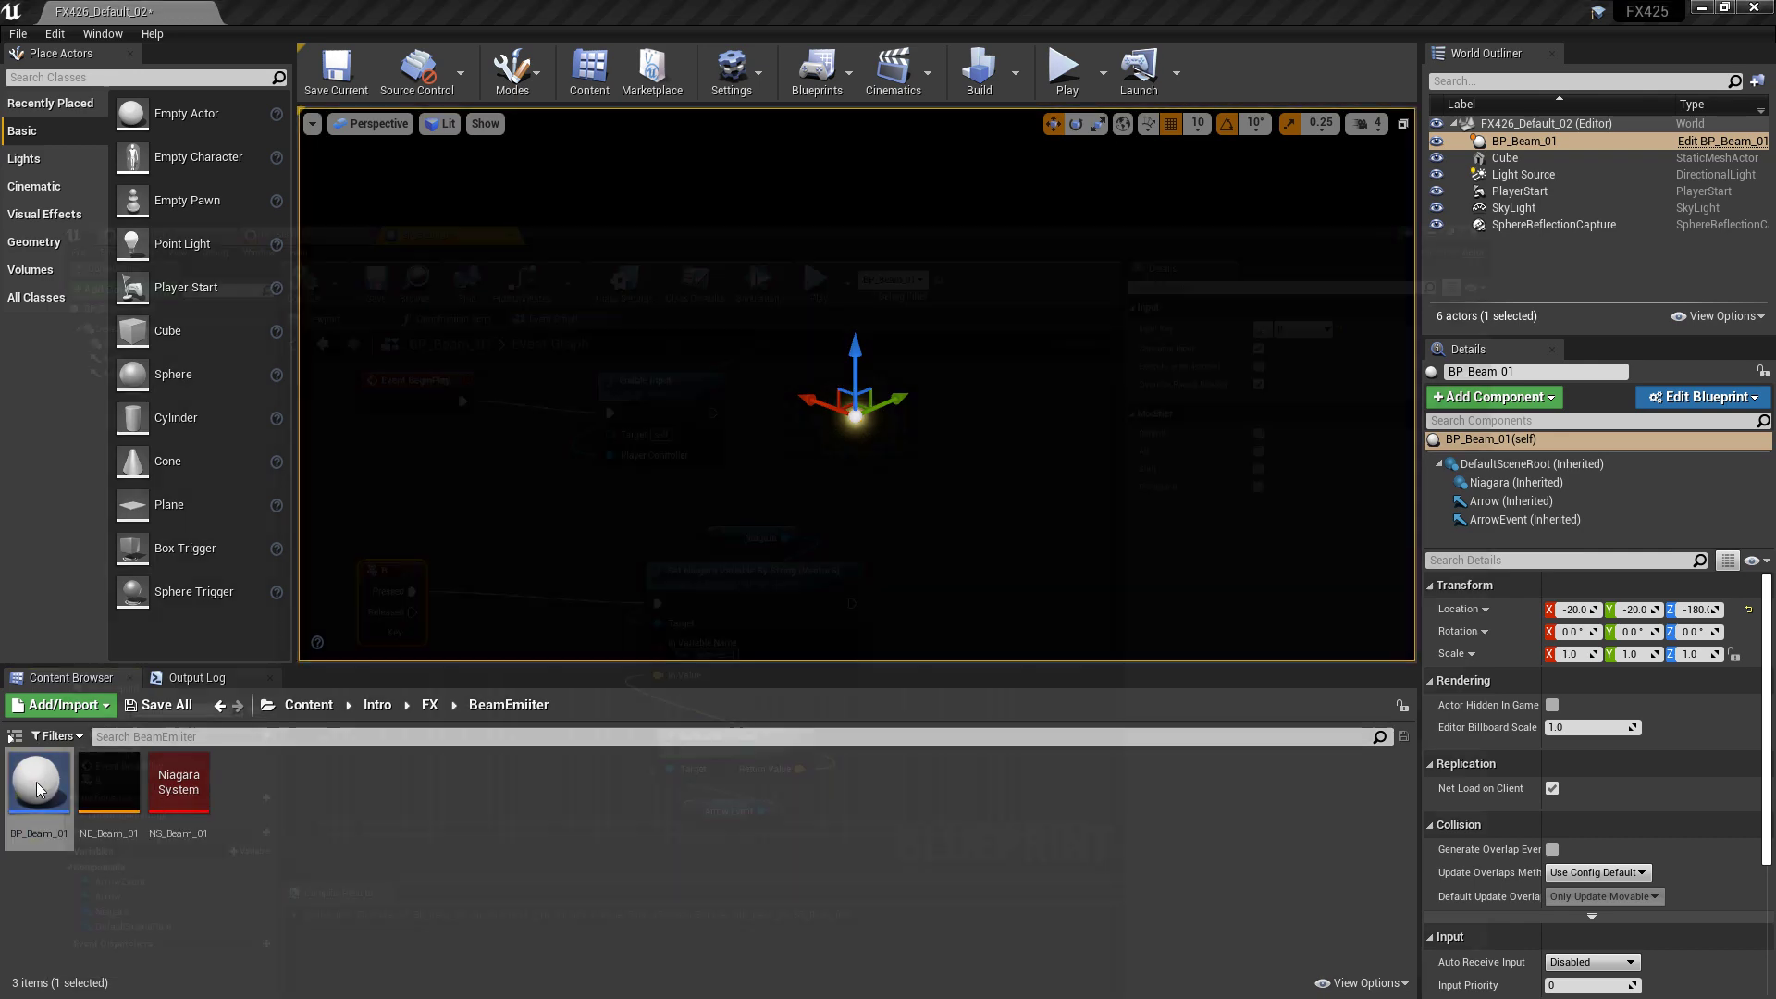
Step: Move the ArrowEvent component out along X to location 320, 0, 40, then compile and save
click(321, 116)
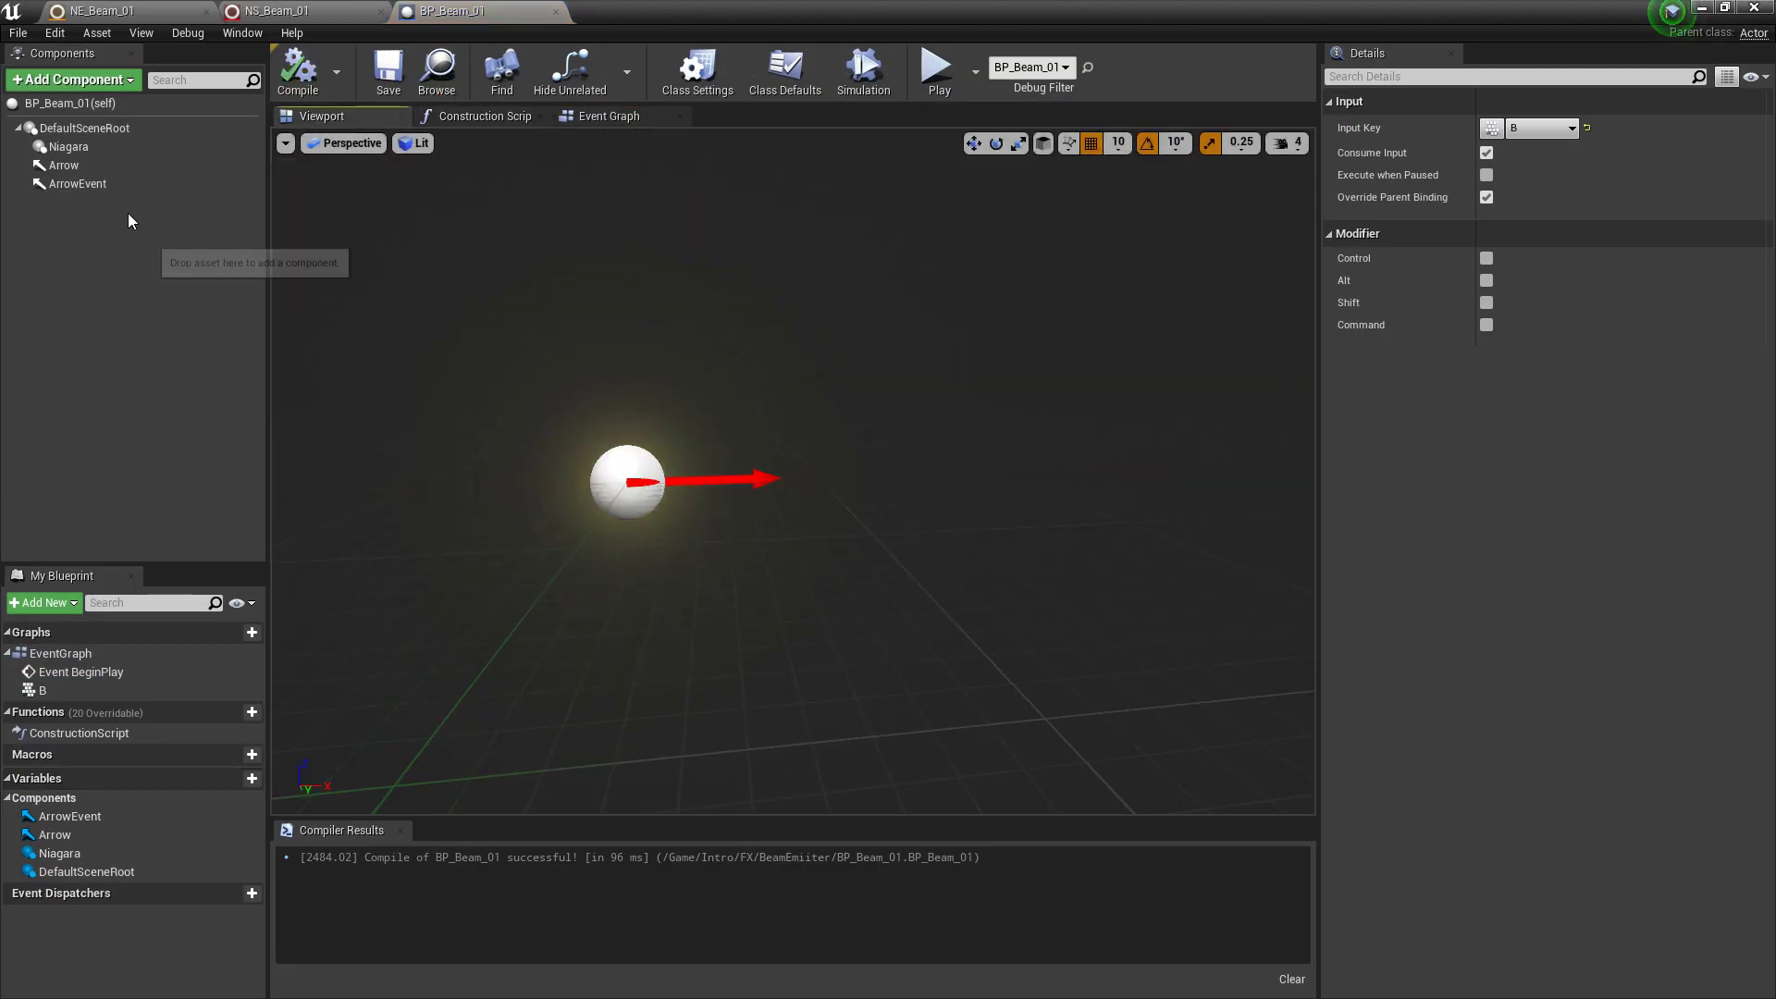
click(77, 183)
drag(689, 482, 1193, 327)
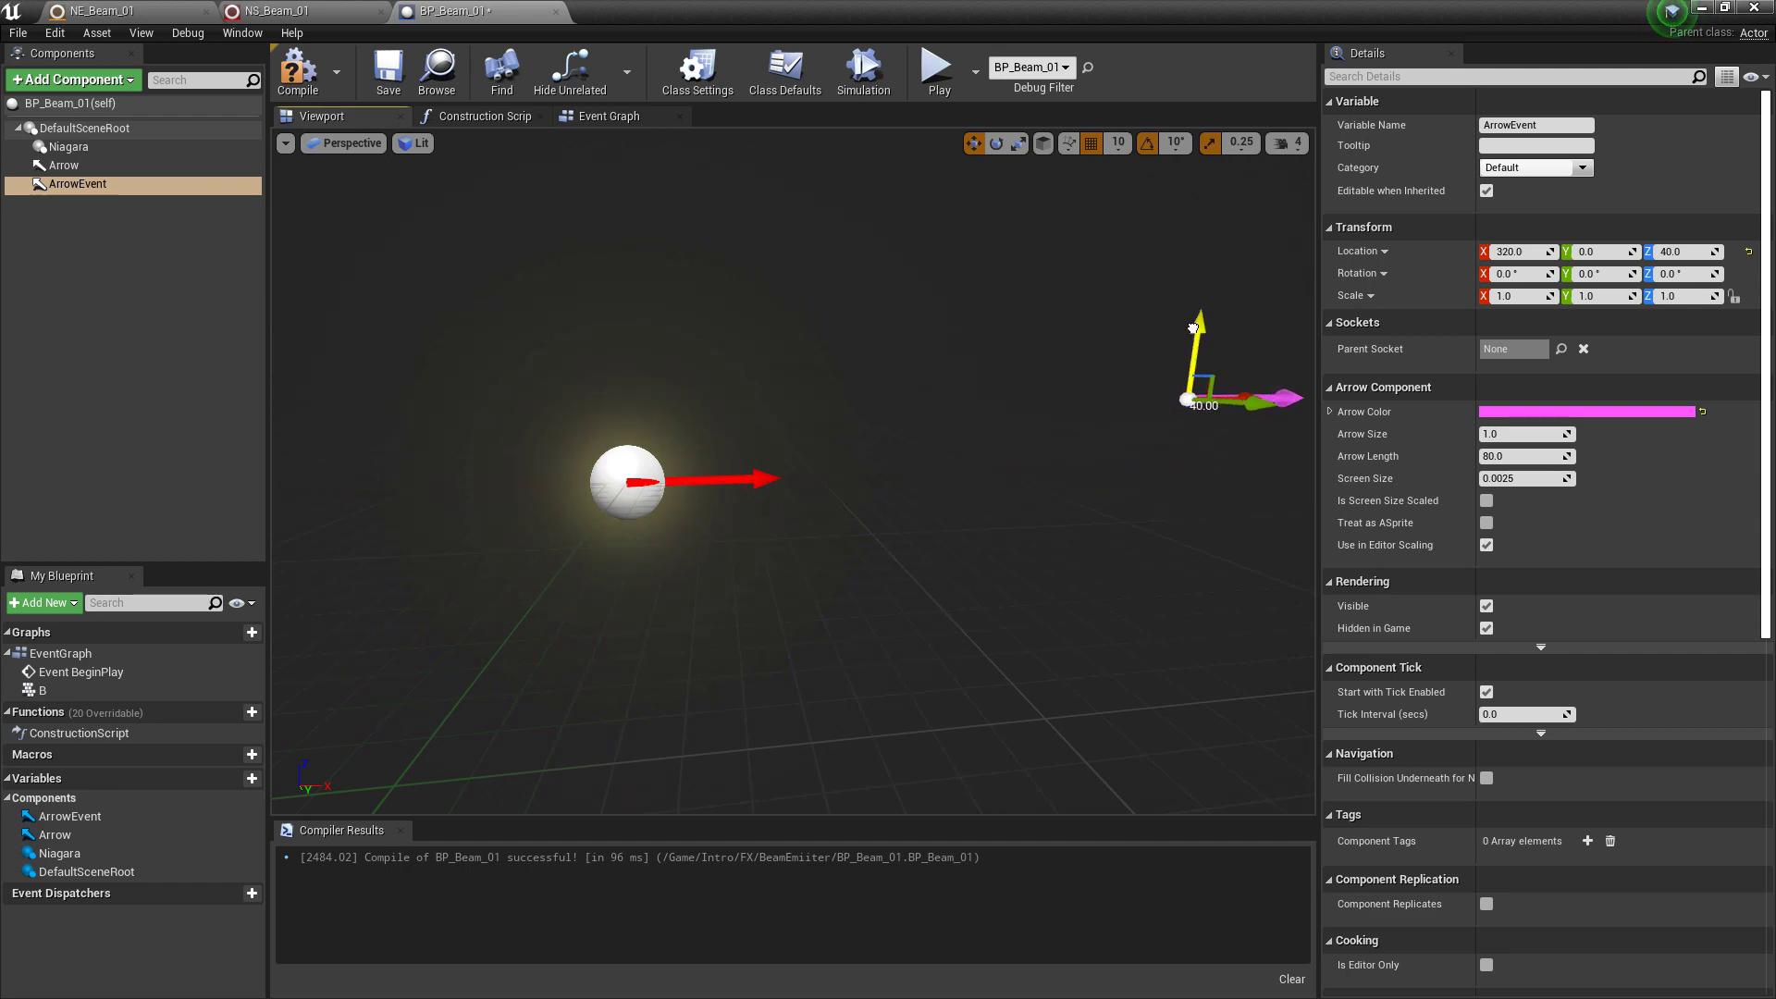
click(298, 69)
click(390, 85)
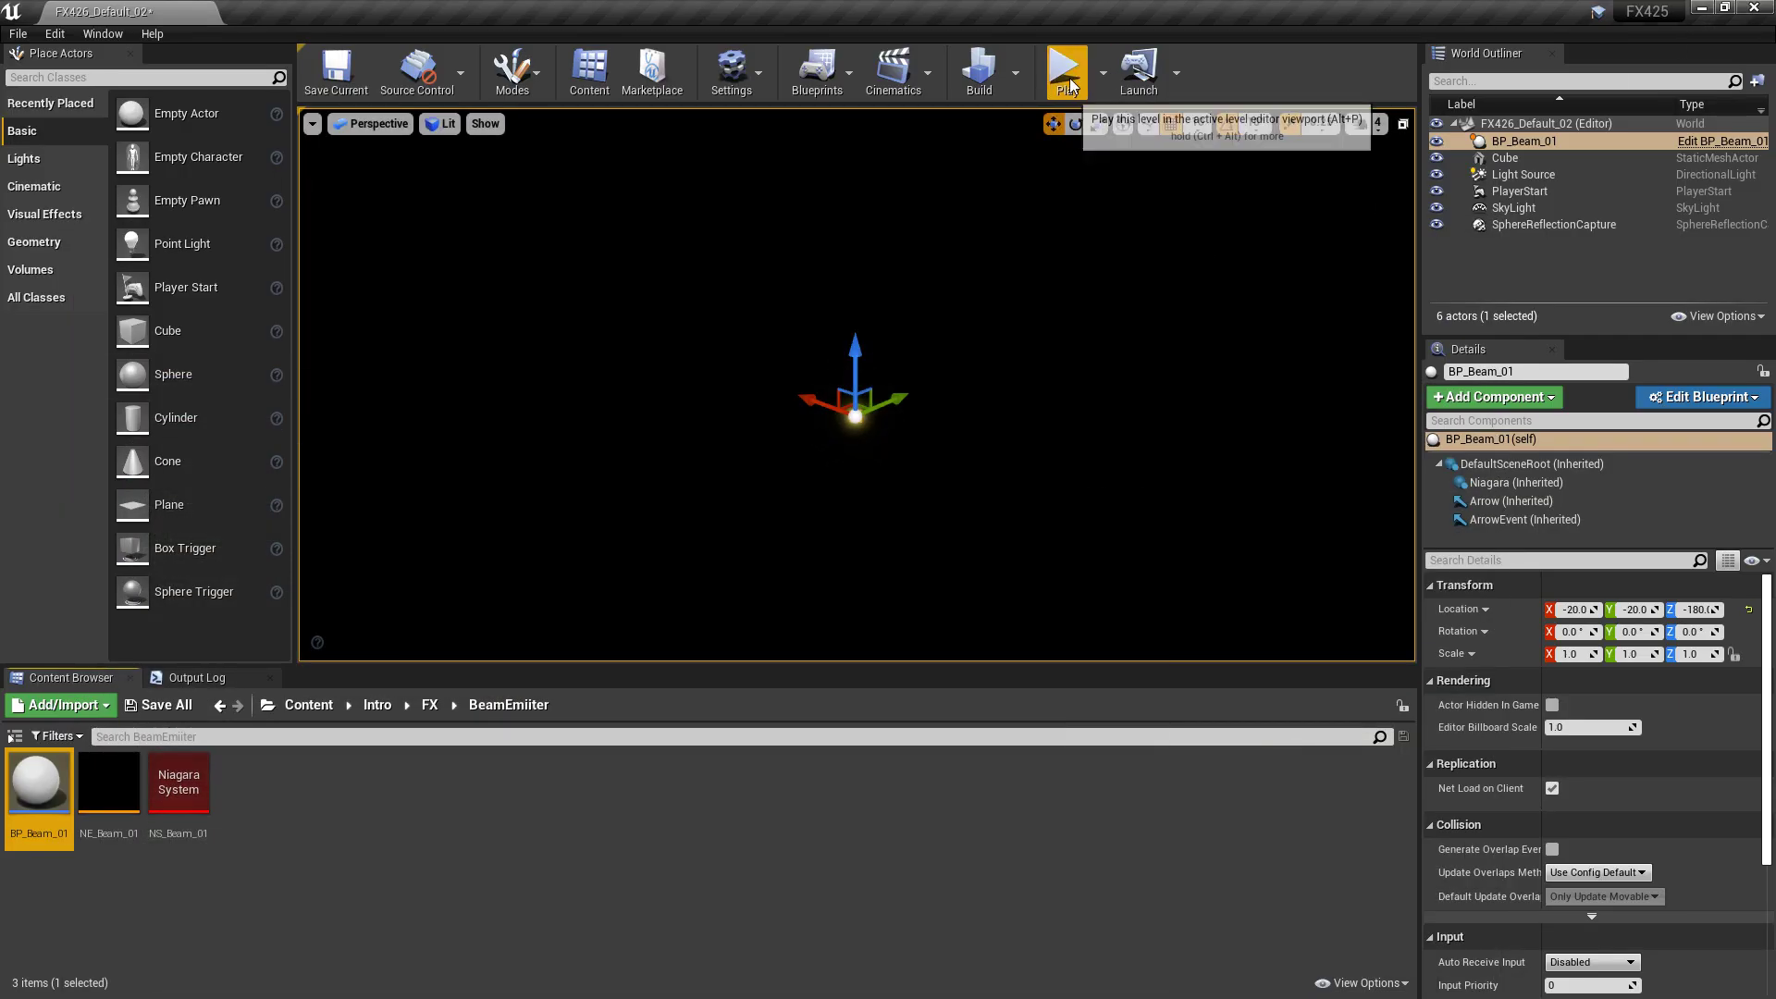
click(1068, 84)
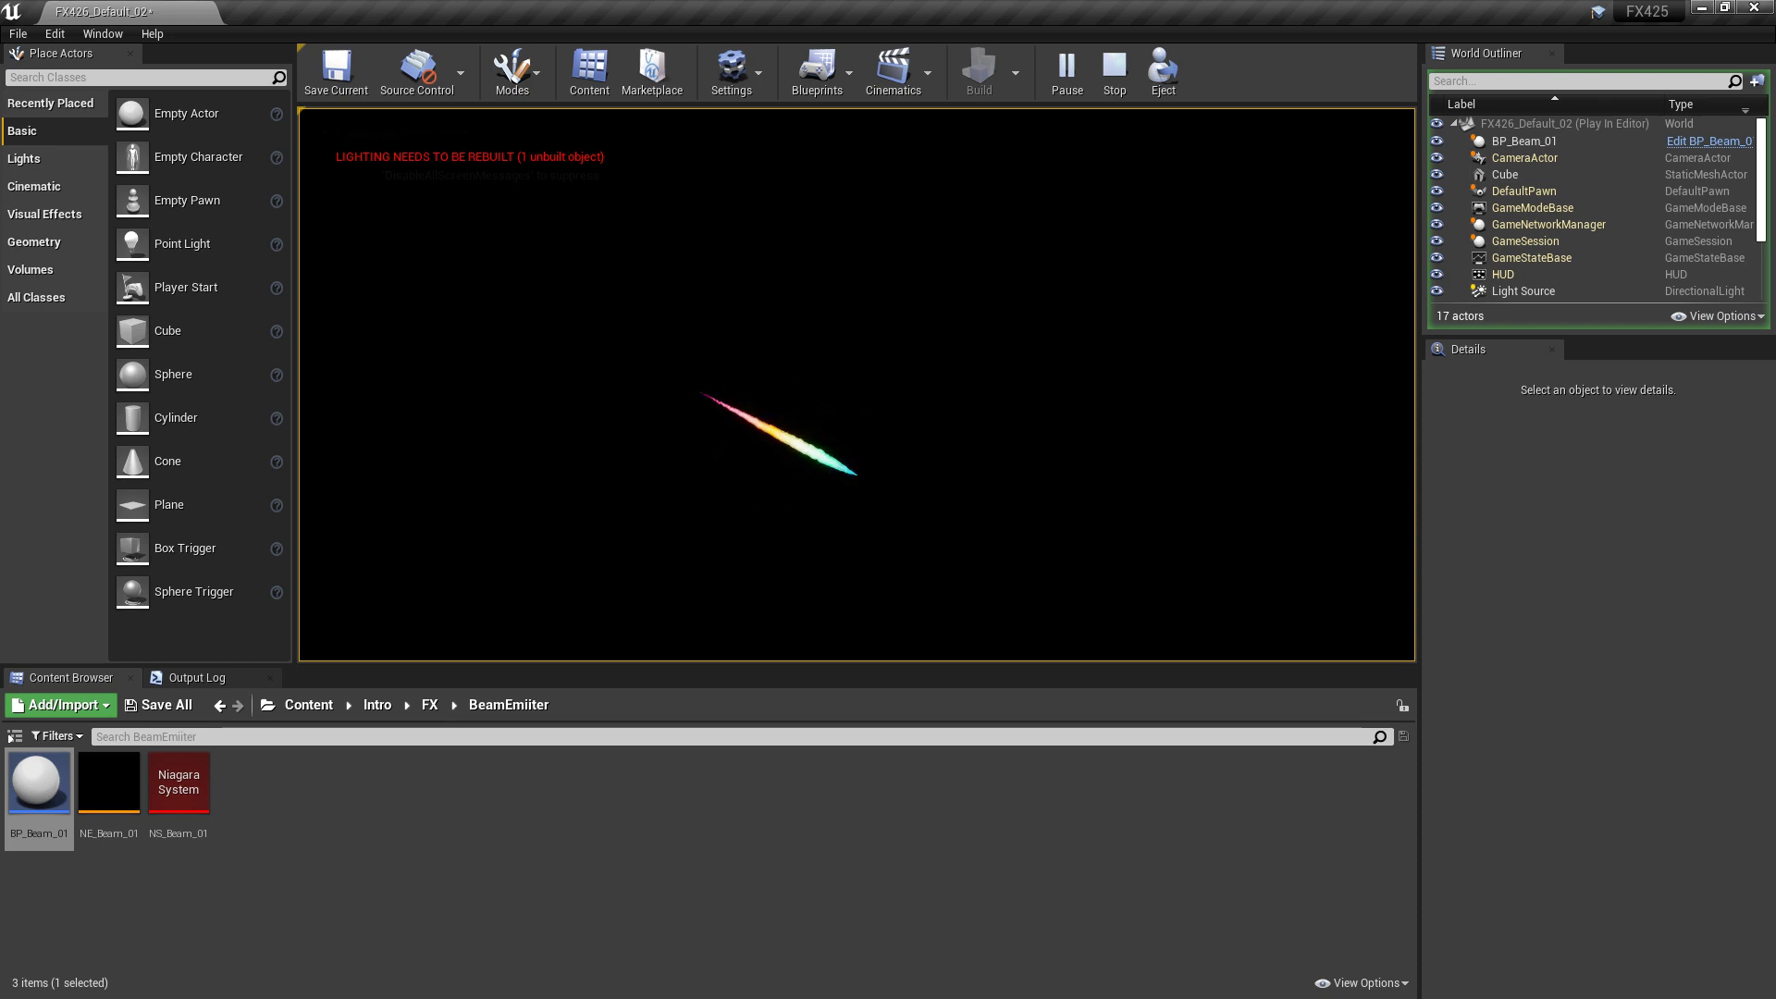
Step: Stop the play test, reopen BP_Beam_01's Event Graph and shift the Niagara node group right
key(Escape)
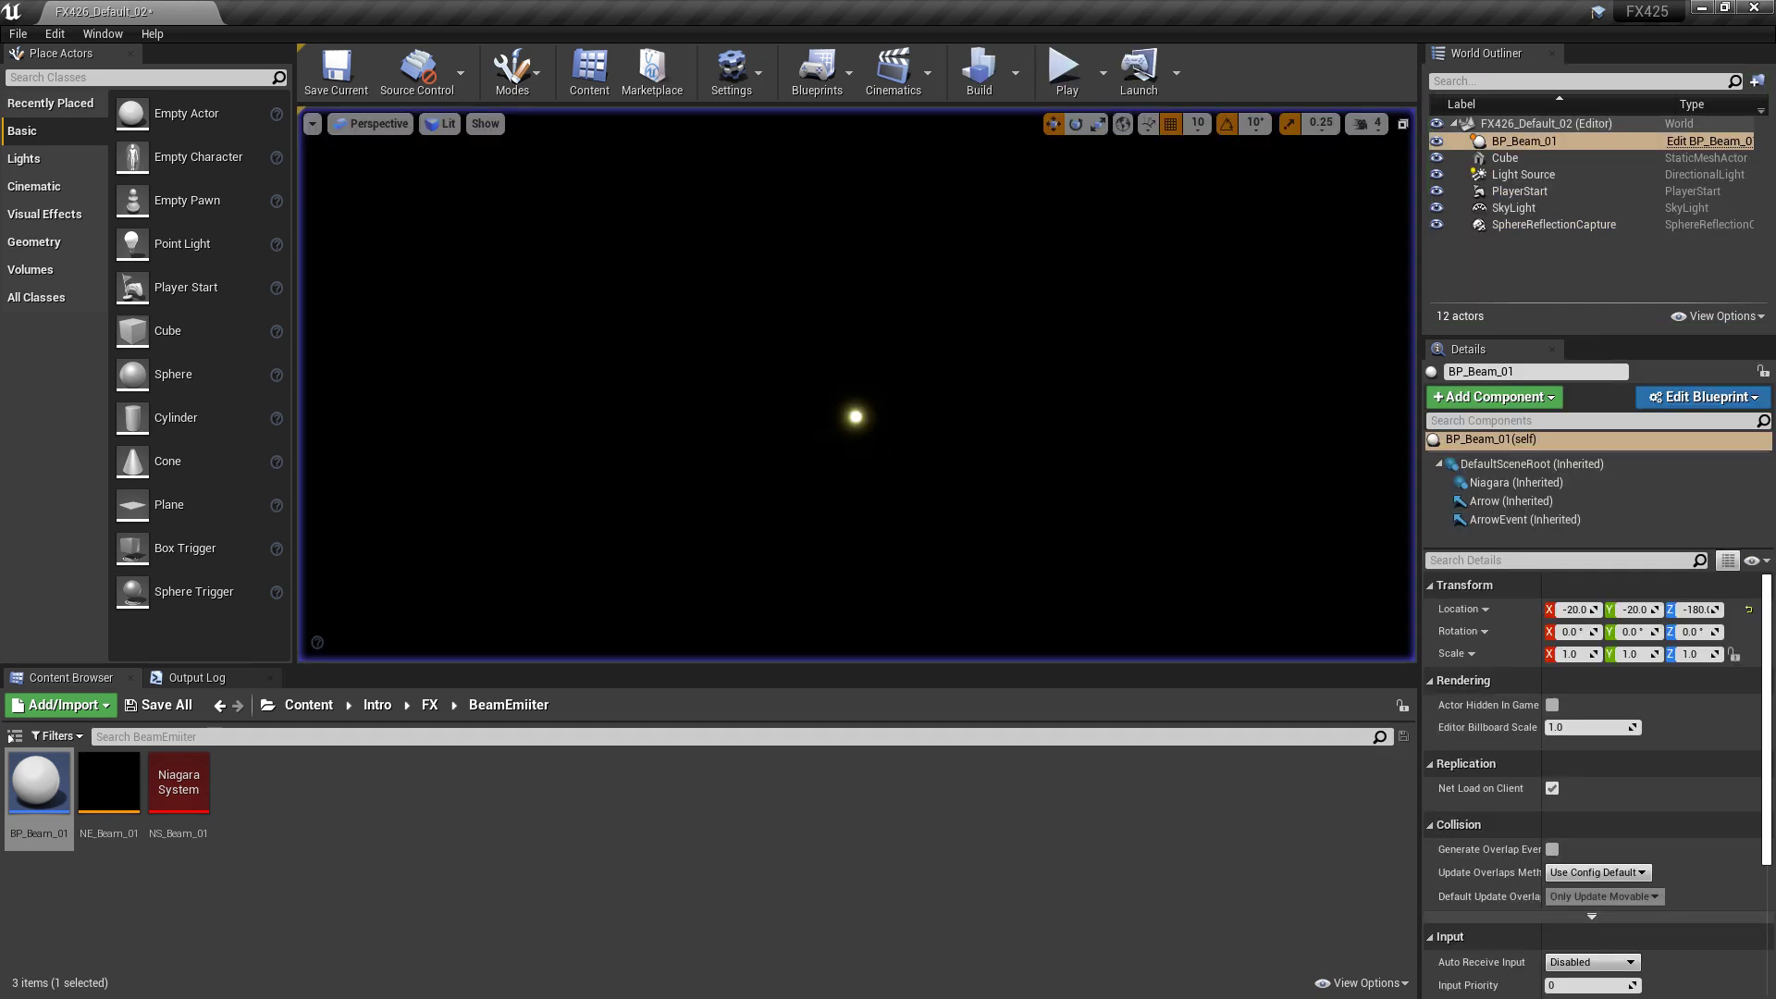
double_click(37, 785)
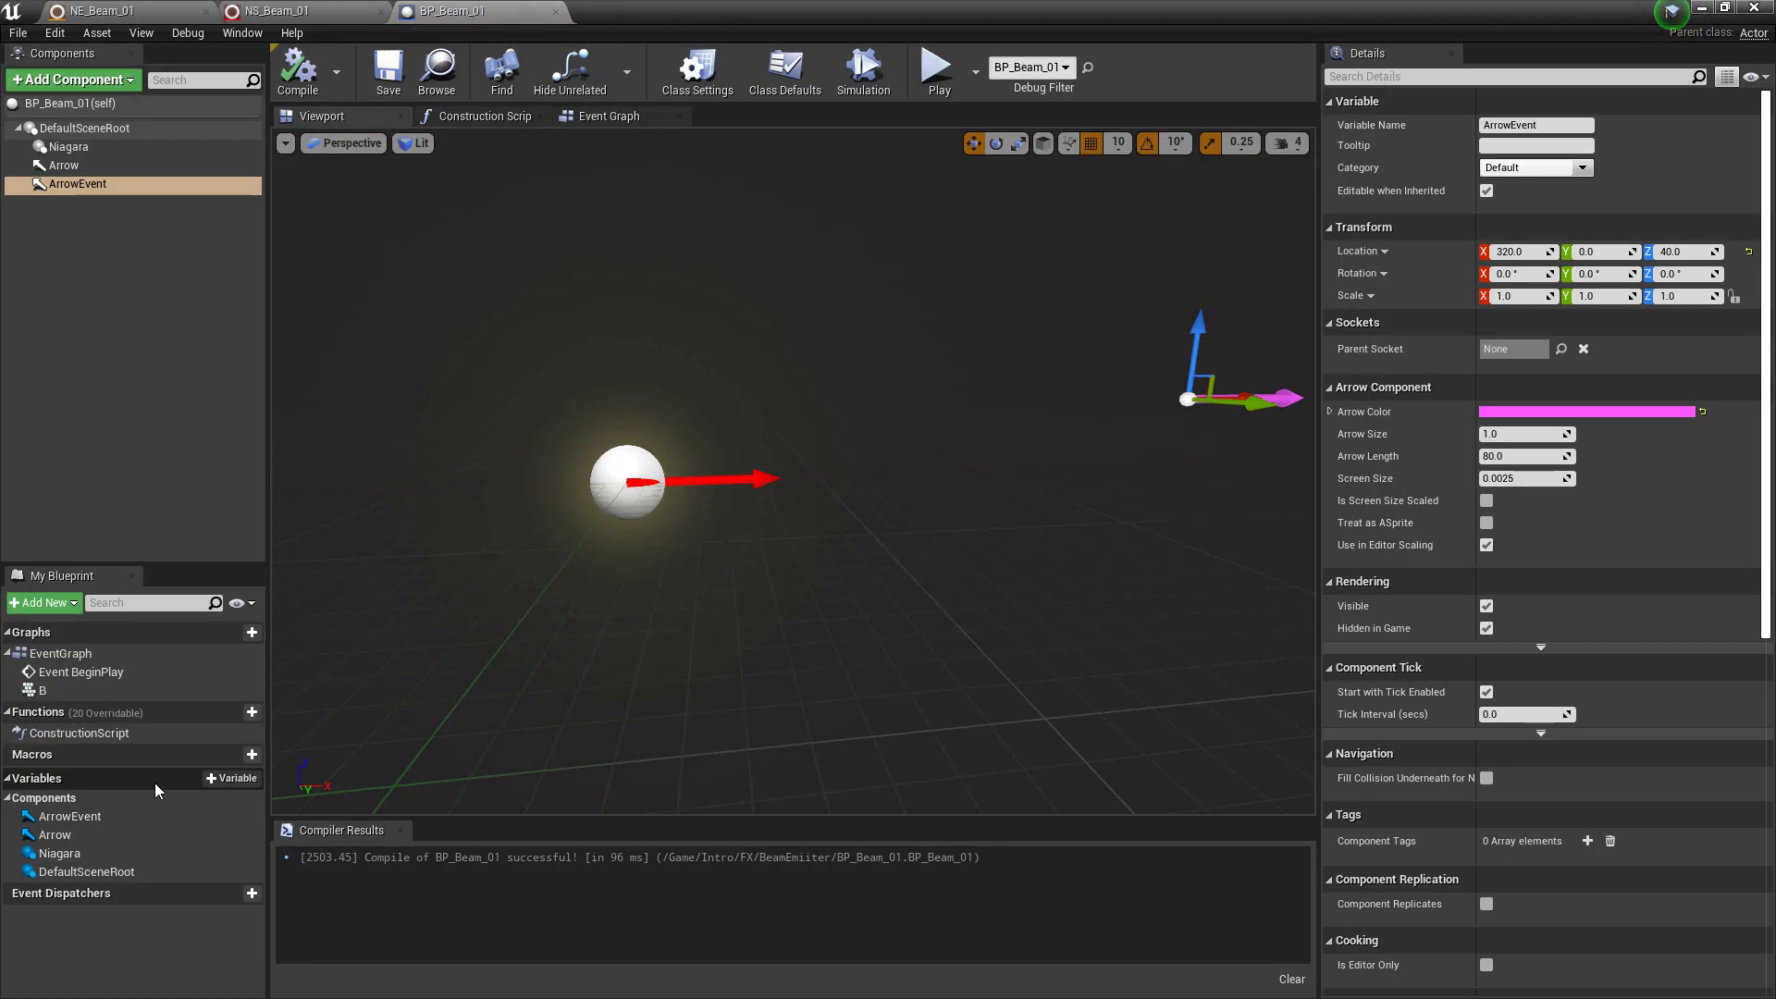
click(608, 115)
drag(786, 400, 1043, 386)
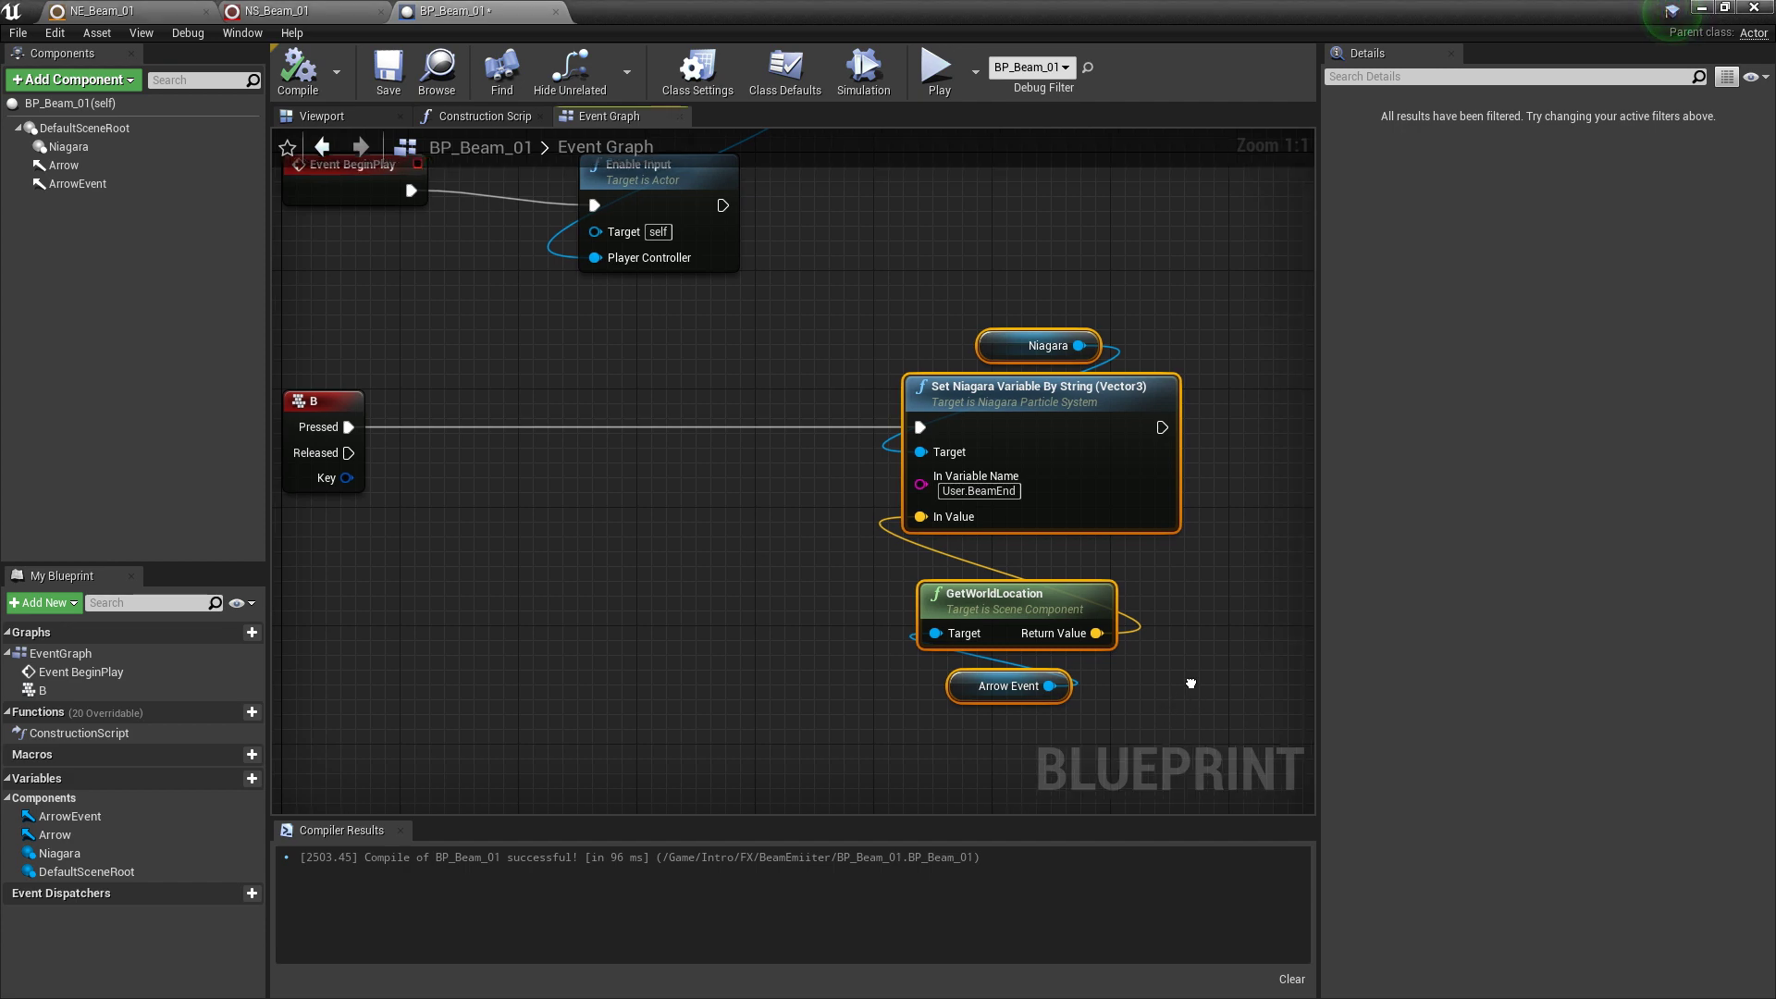
right_drag(1200, 687, 1101, 640)
Step: Break the Return Value–In Value link and move GetWorldLocation and Arrow Event down-left
alt+click(1007, 589)
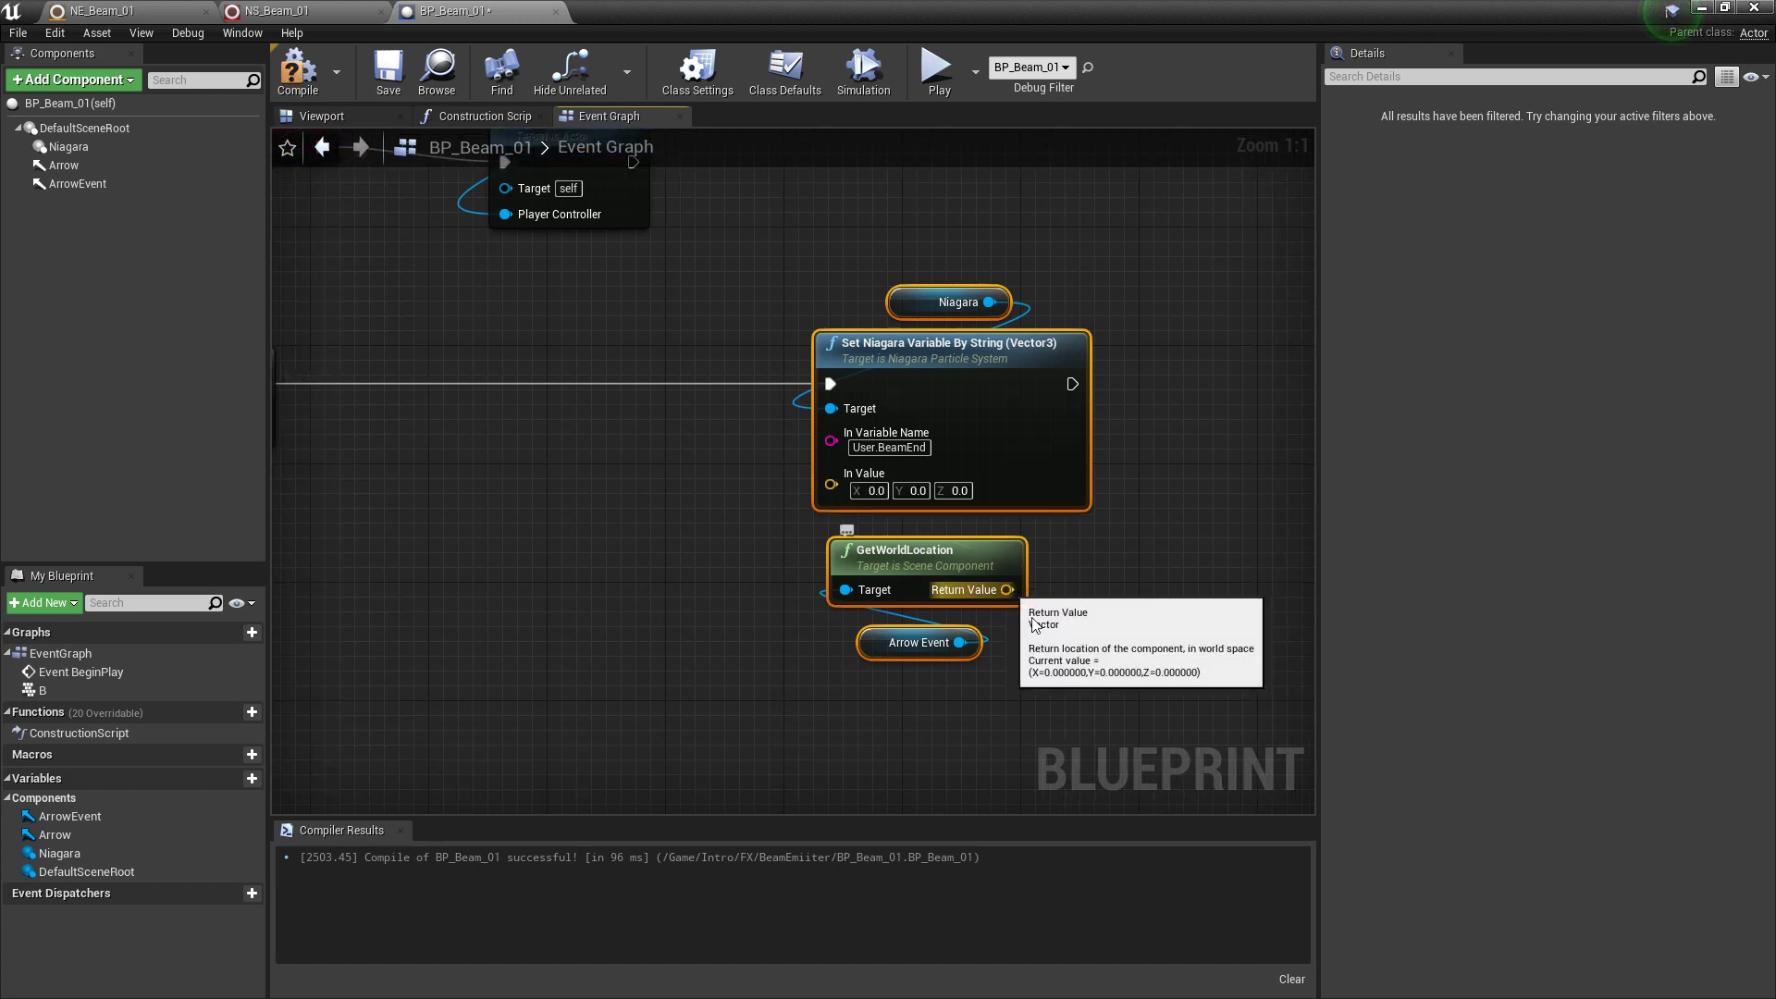
drag(910, 560, 734, 694)
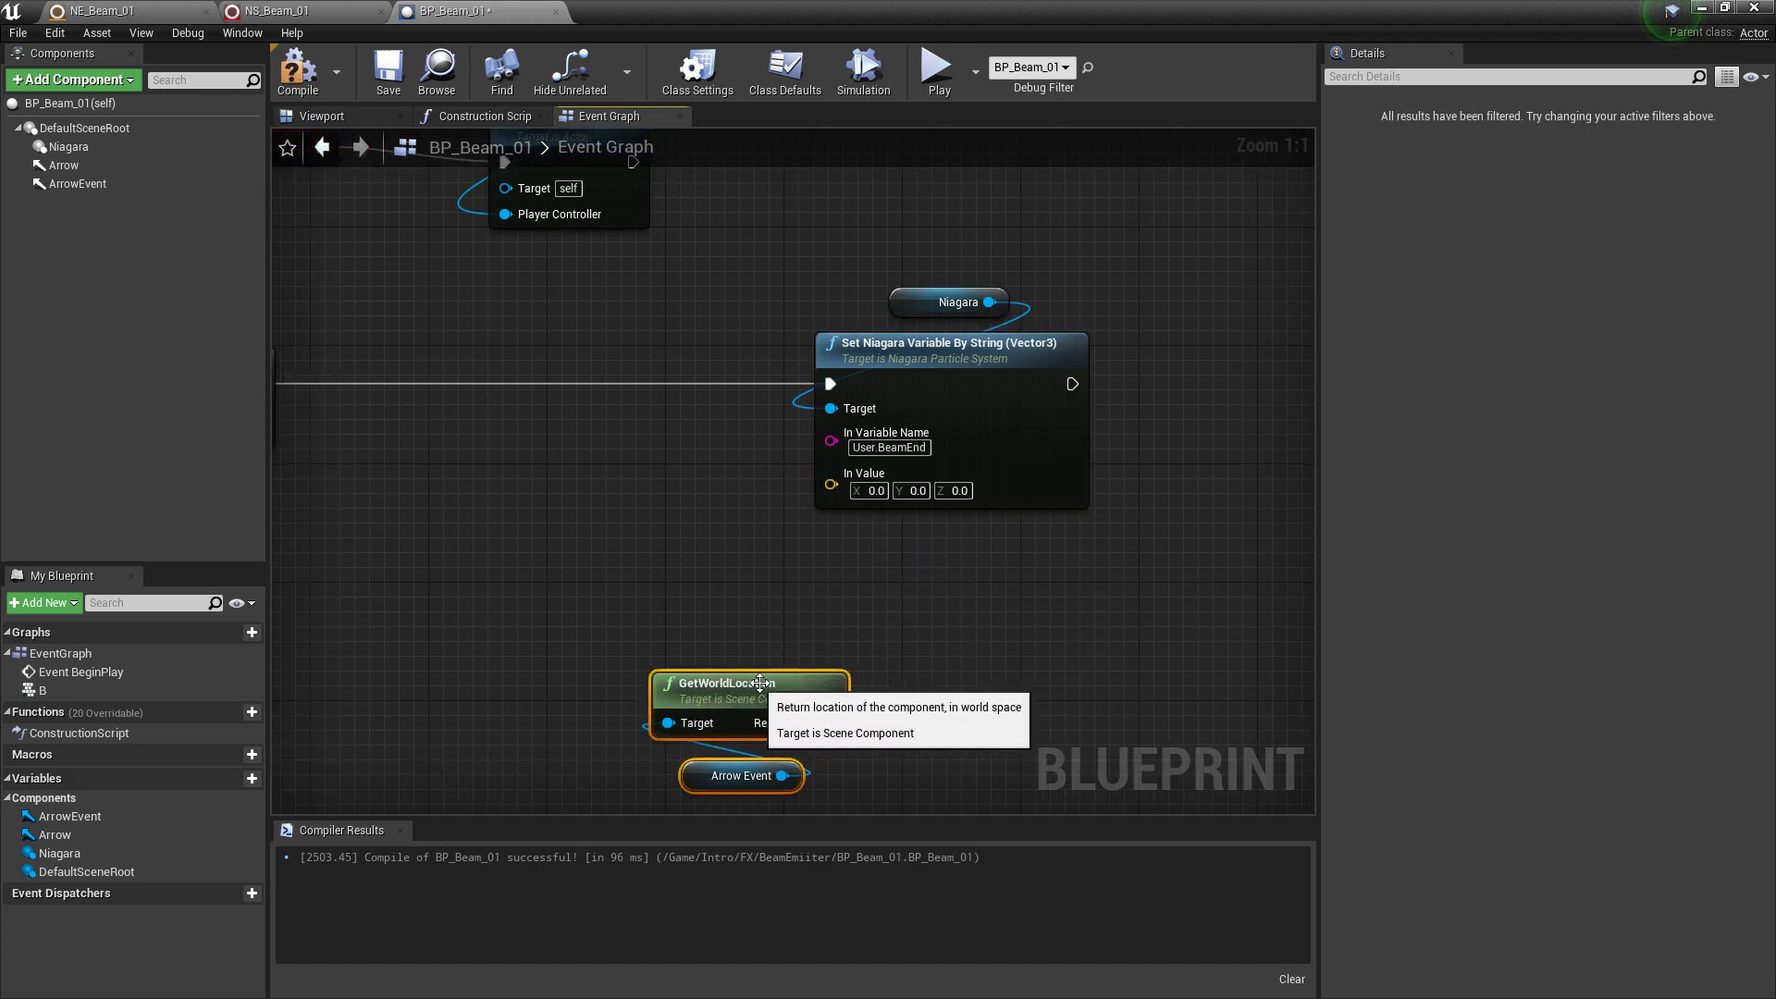
right_drag(734, 694, 777, 544)
drag(777, 544, 806, 588)
right_drag(934, 522, 913, 562)
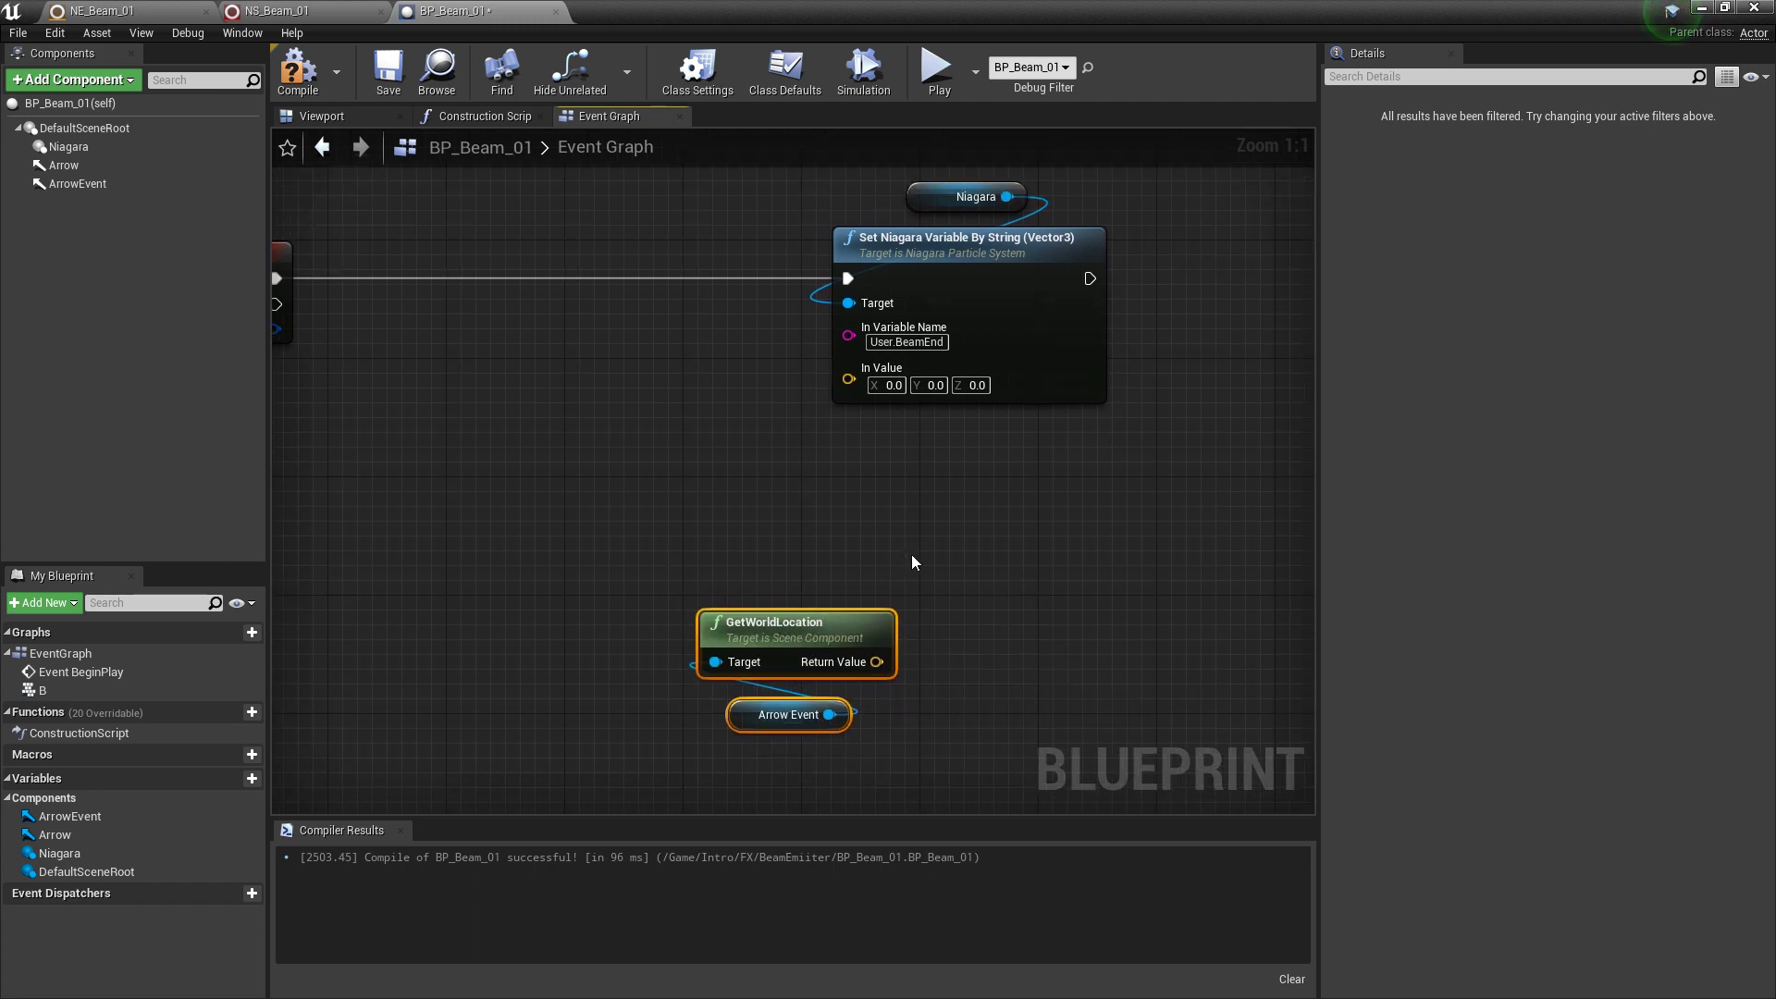
Step: Duplicate the Niagara getter node and place the copy above GetWorldLocation
click(938, 197)
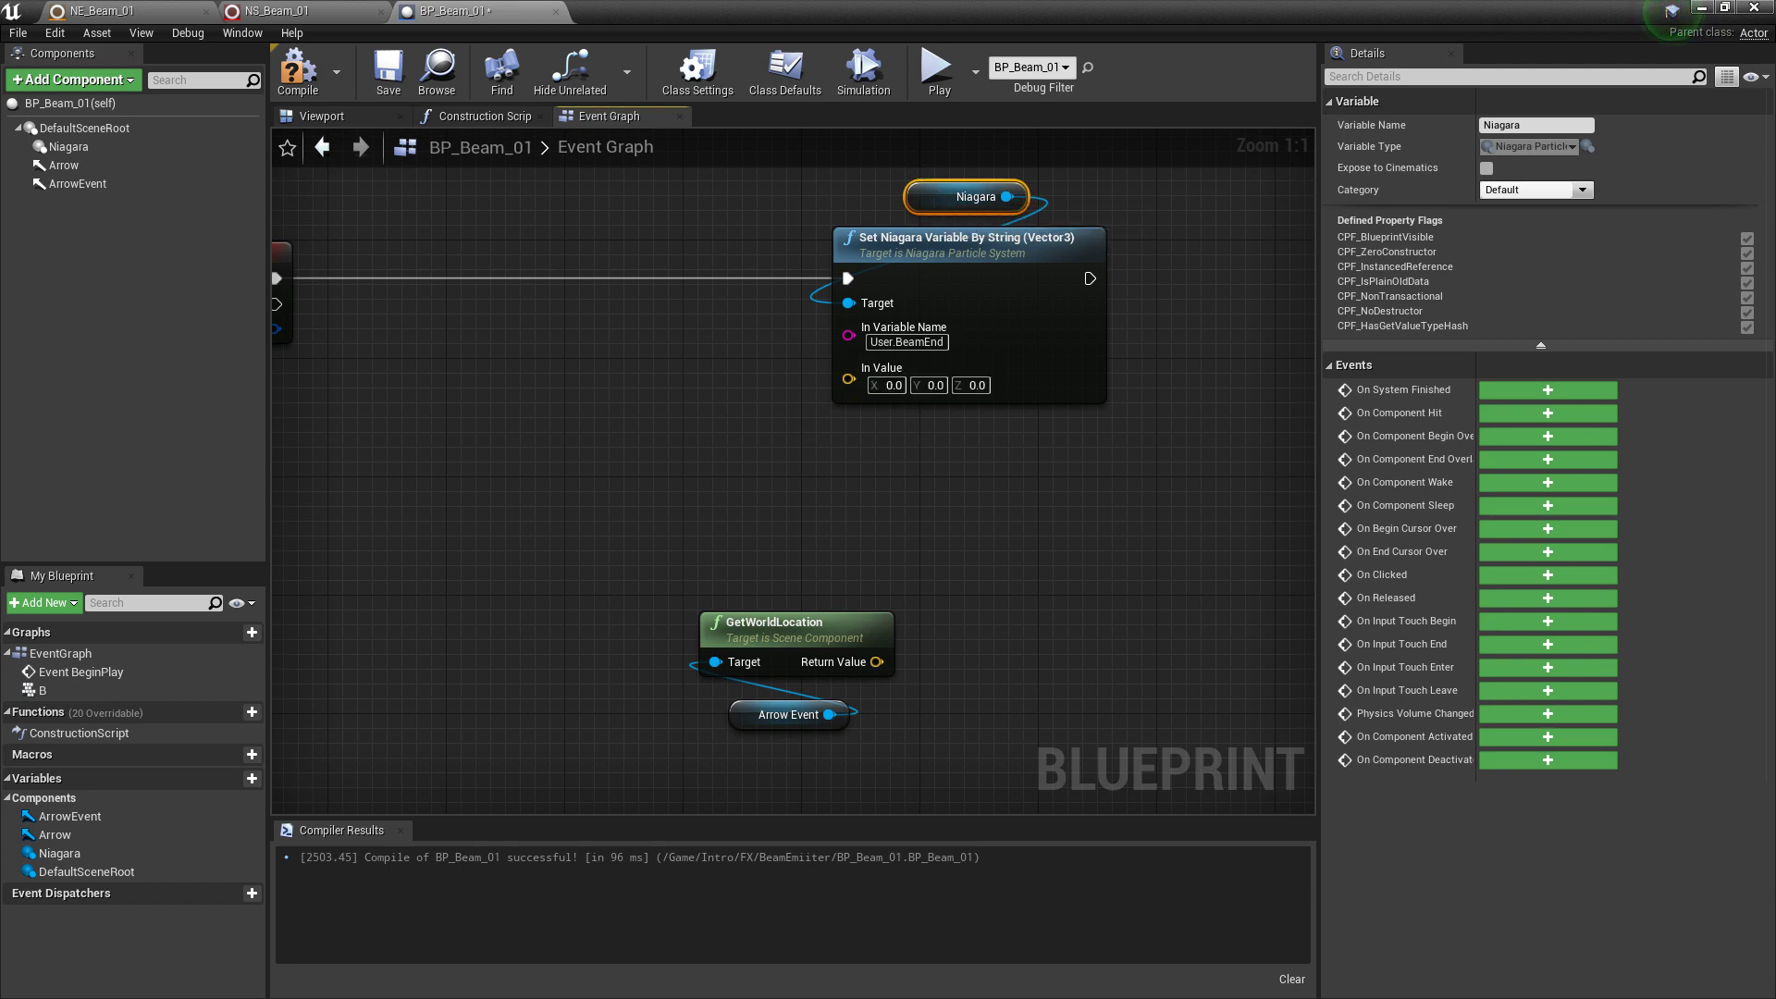
right_drag(972, 549, 964, 452)
key(ctrl+v)
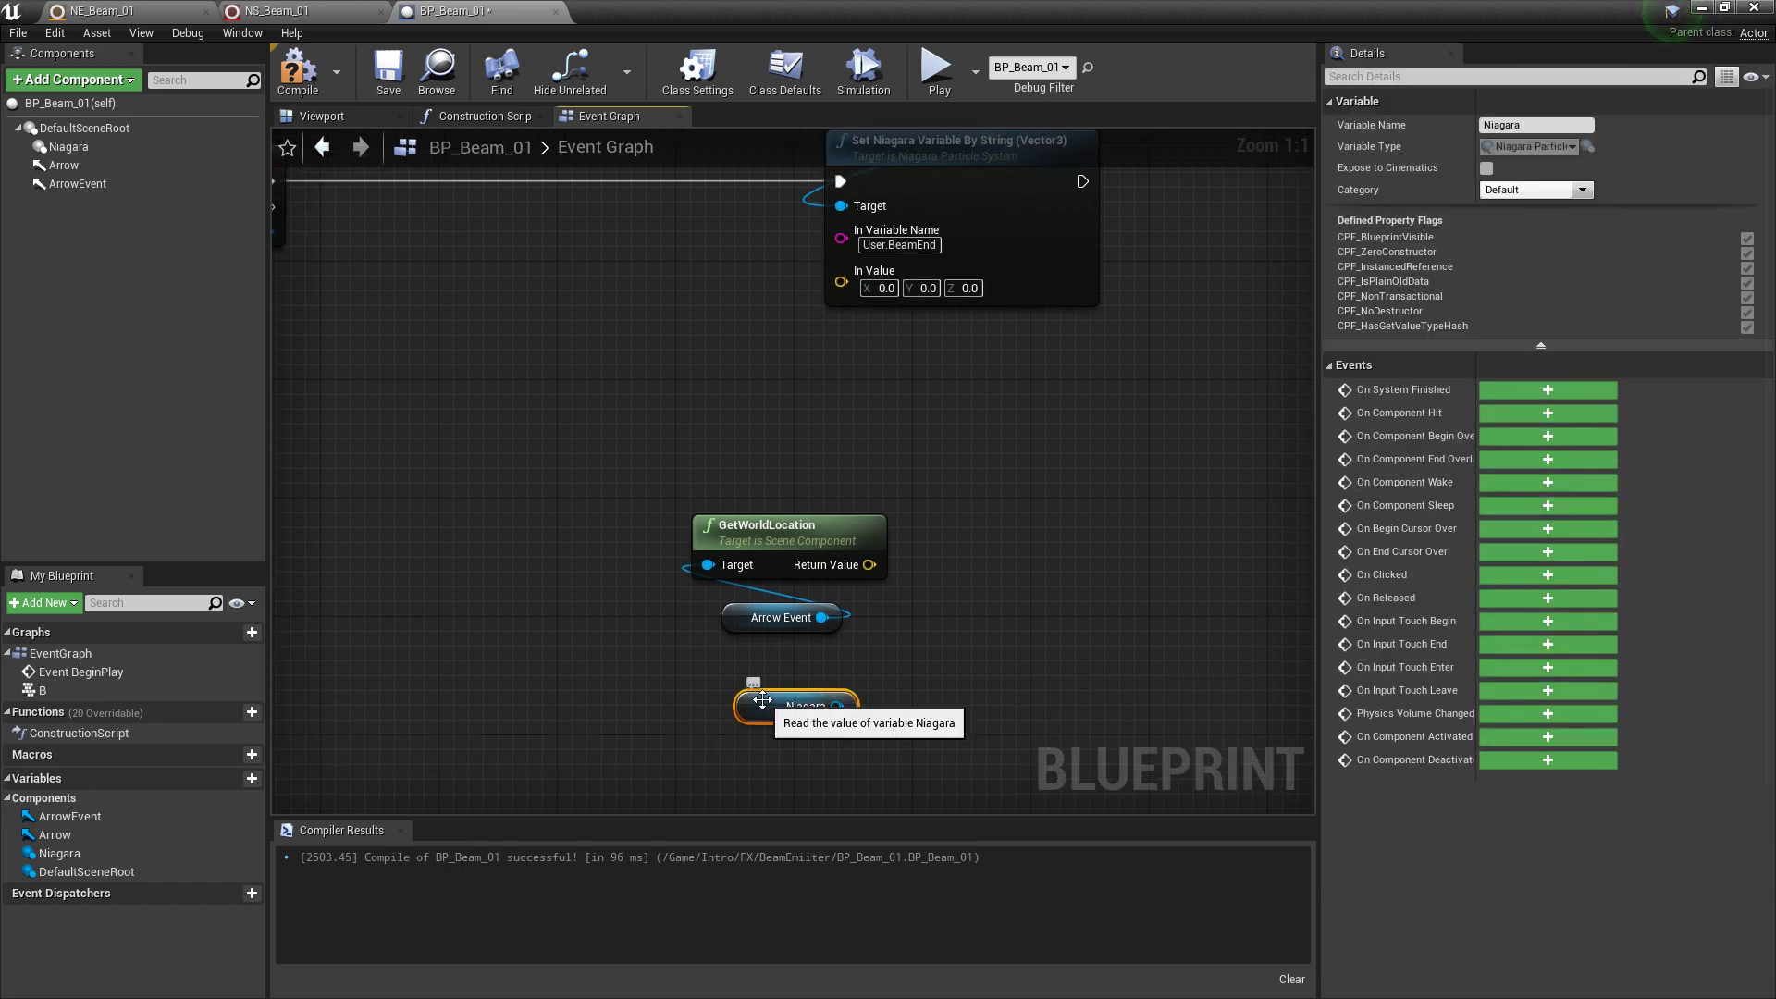
drag(772, 709, 743, 398)
drag(888, 657, 768, 605)
drag(731, 400, 716, 445)
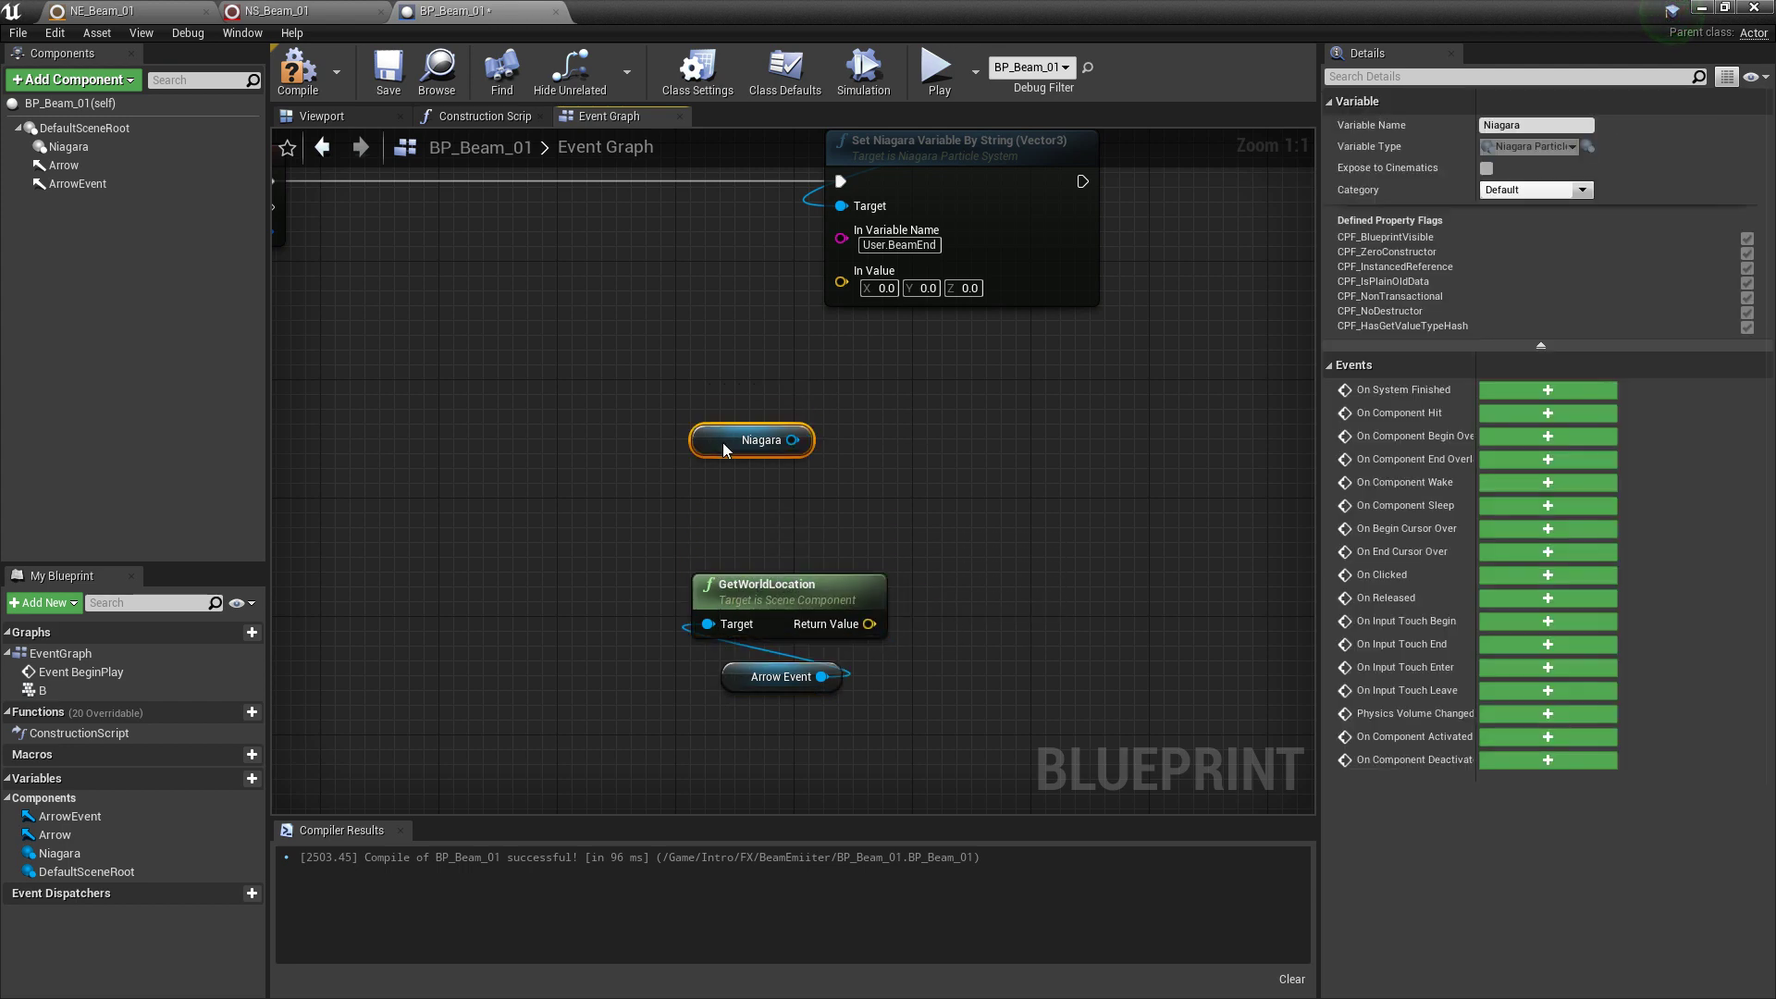
Step: Copy-paste a second GetWorldLocation node and wire the Niagara getter into its Target
click(791, 597)
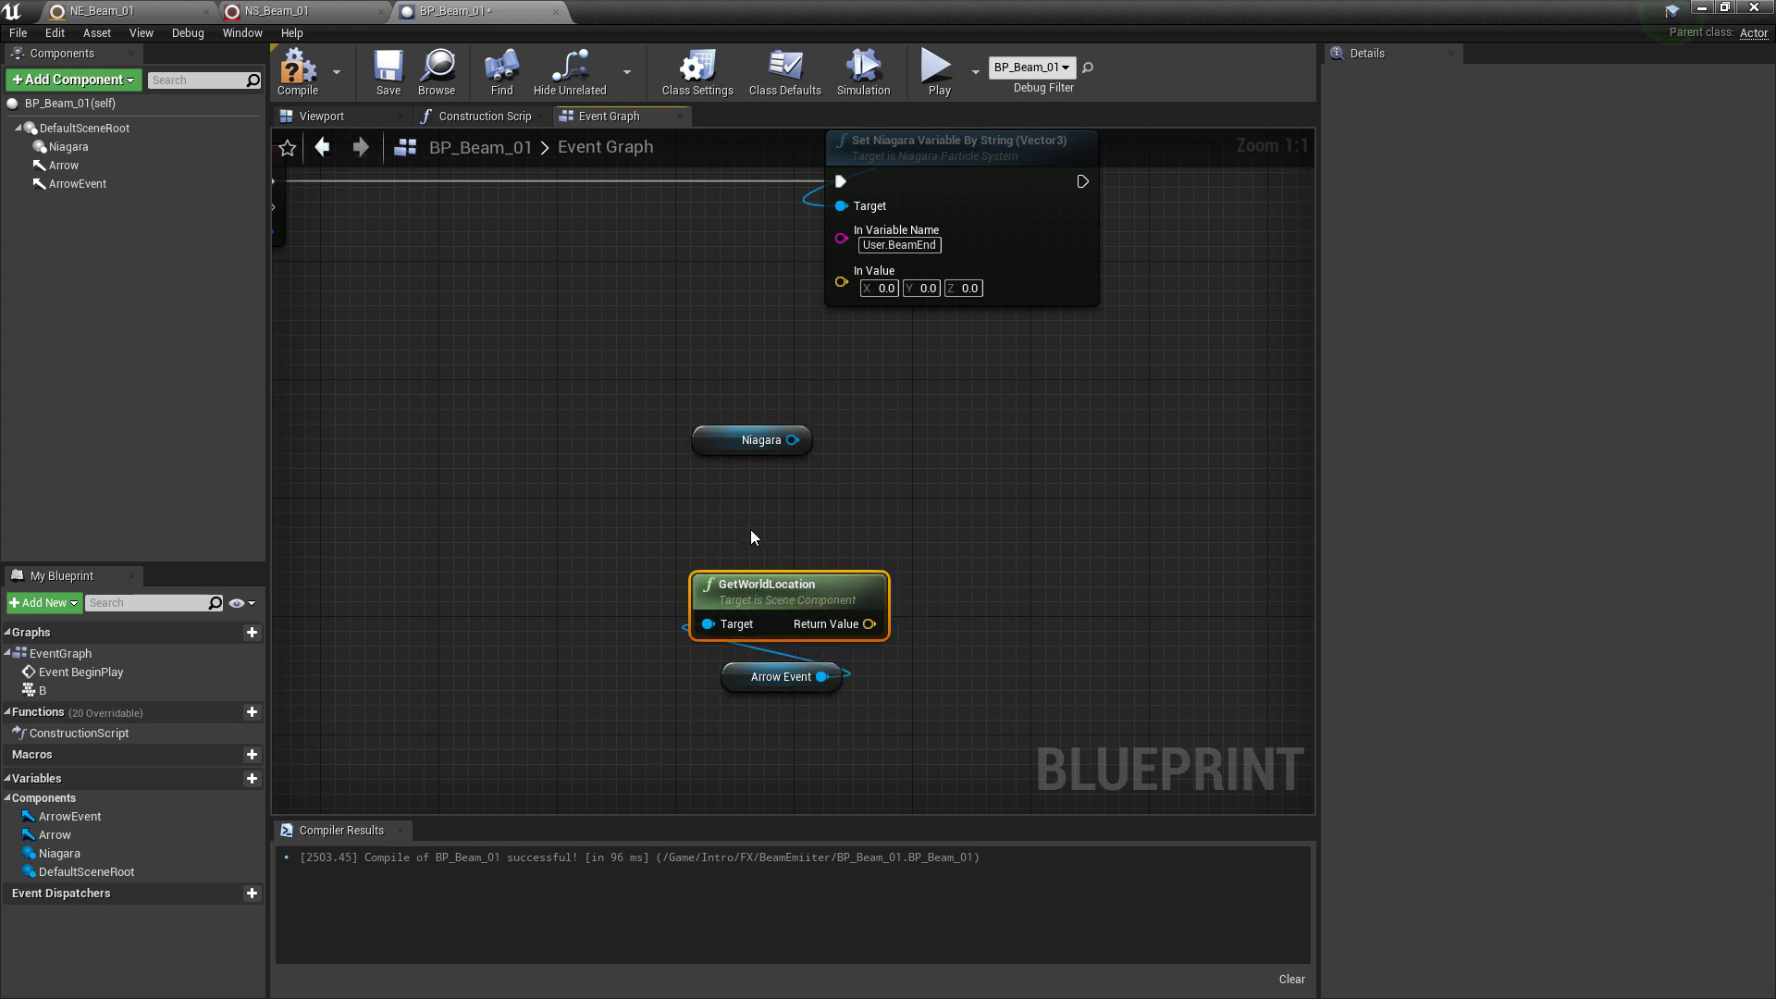
key(ctrl+c)
key(ctrl+v)
drag(805, 514, 796, 369)
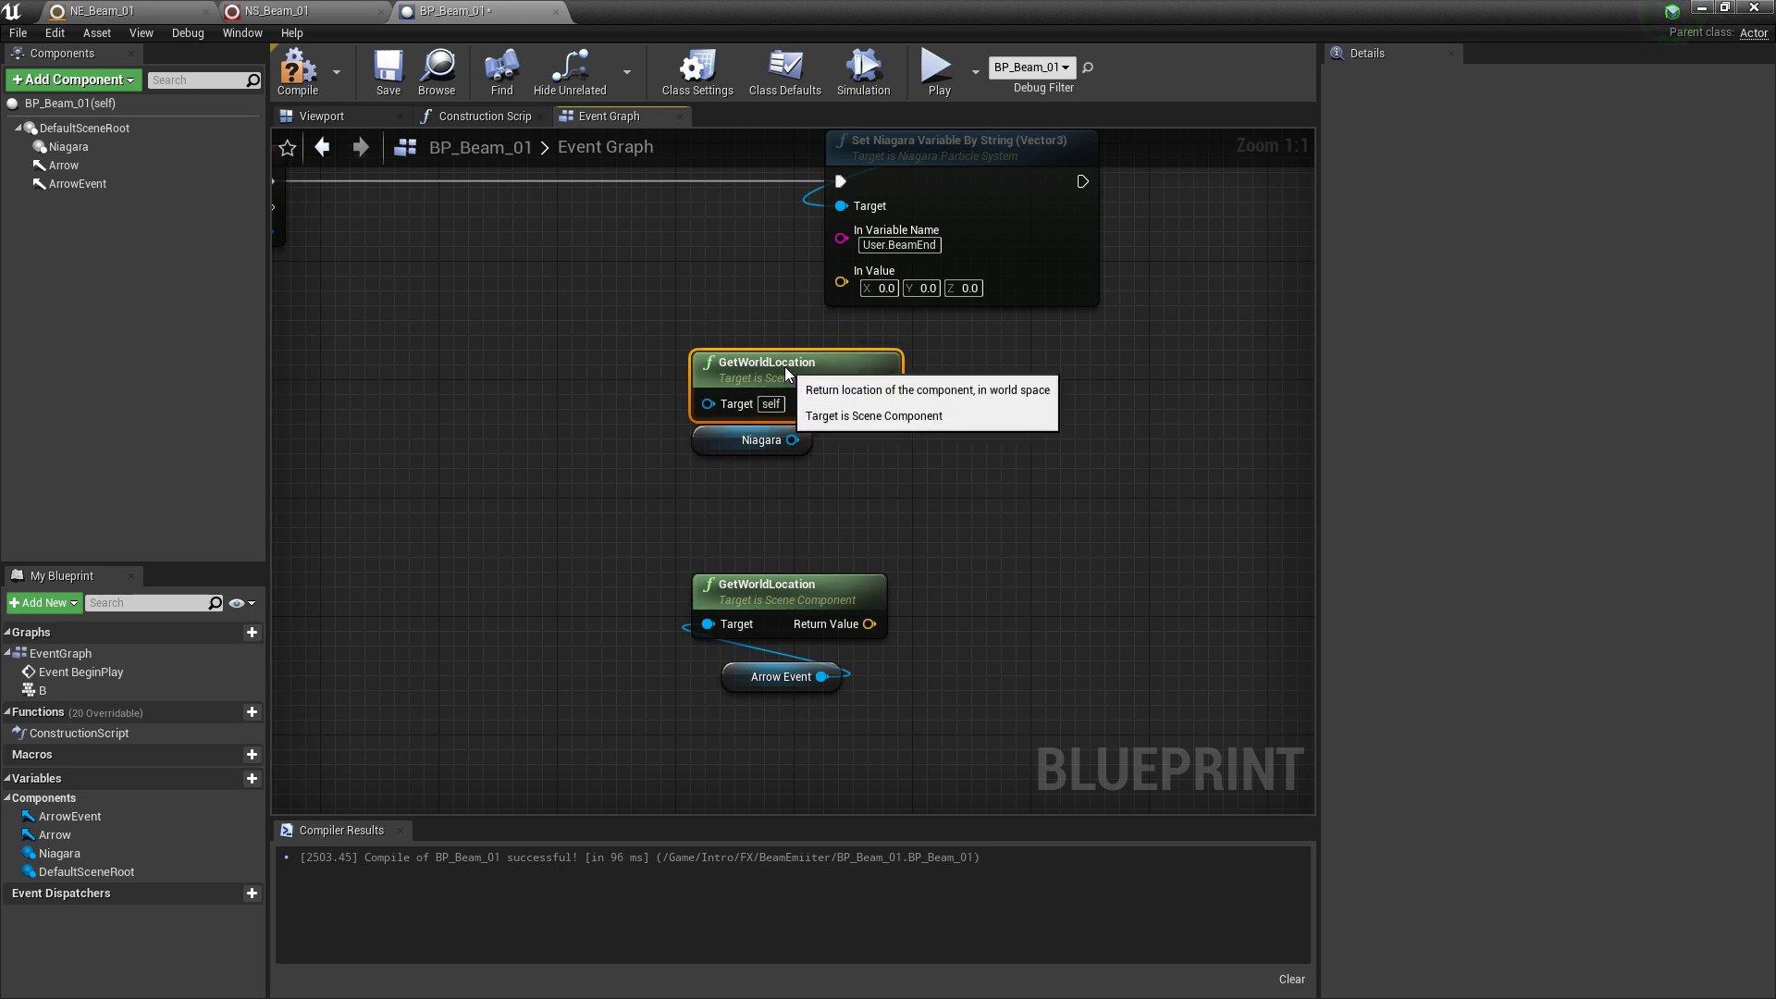
mouse_move(791, 441)
mouse_down()
mouse_move(793, 456)
mouse_move(708, 404)
mouse_move(783, 471)
mouse_up()
shift+click(751, 440)
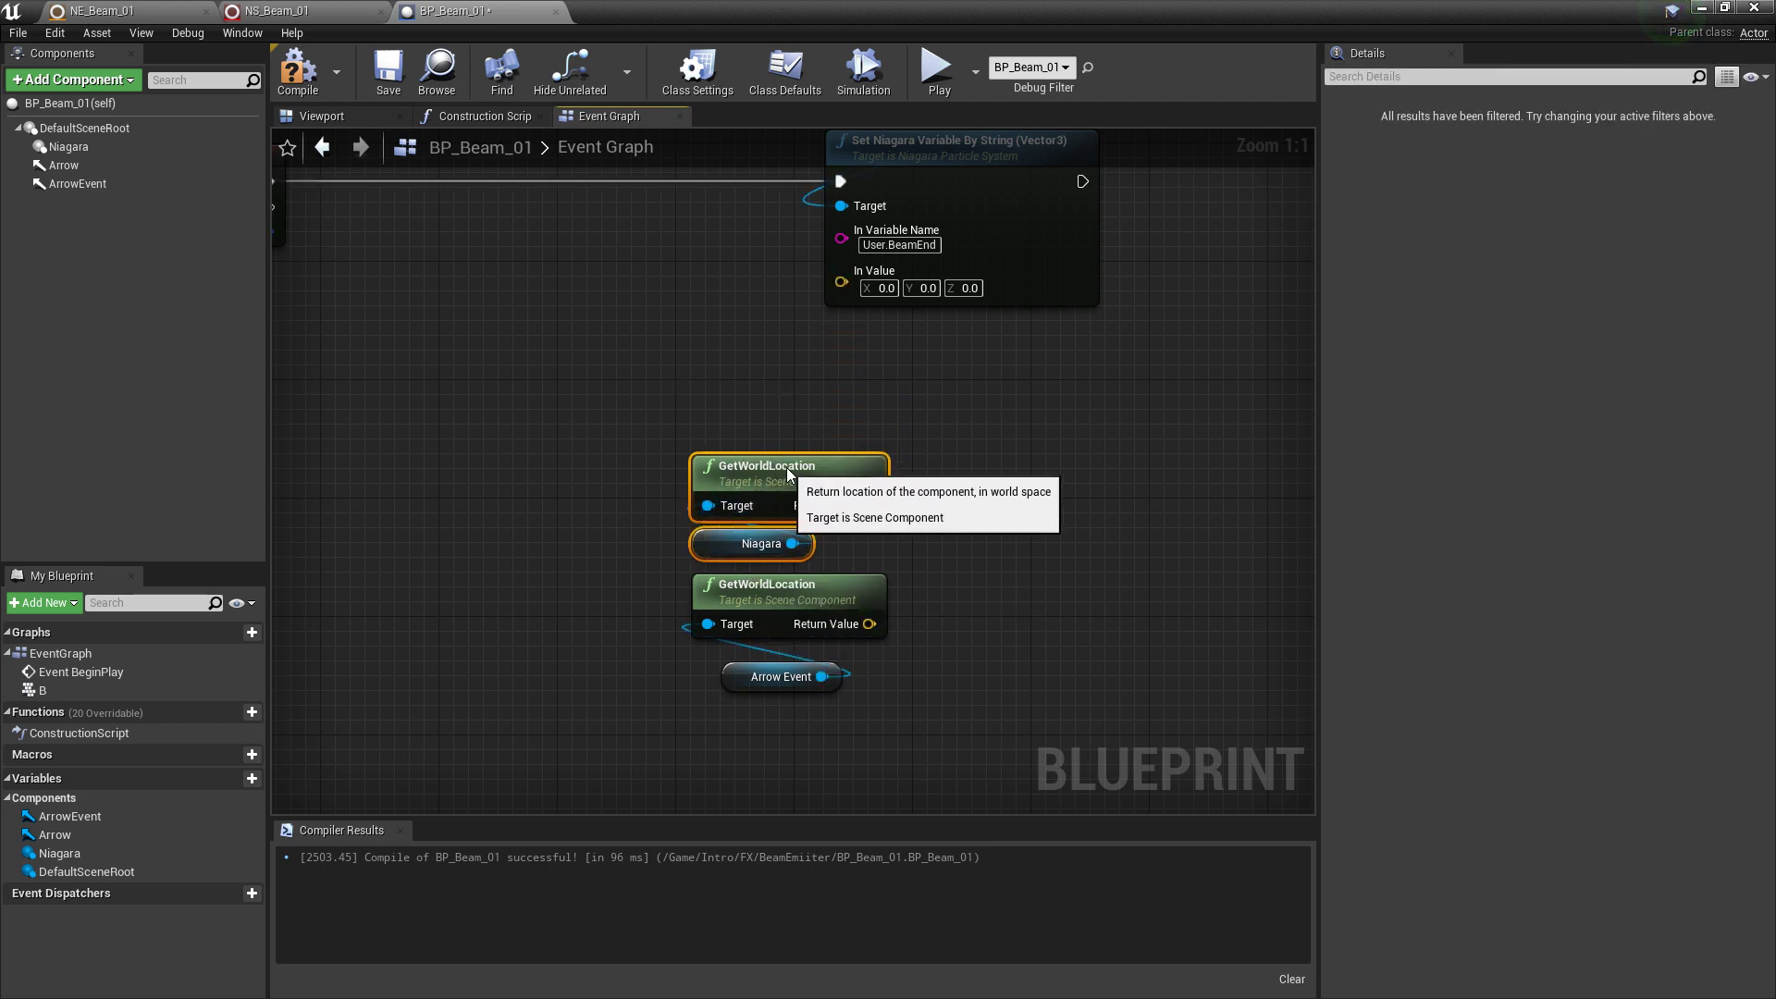
click(744, 546)
drag(744, 549, 775, 549)
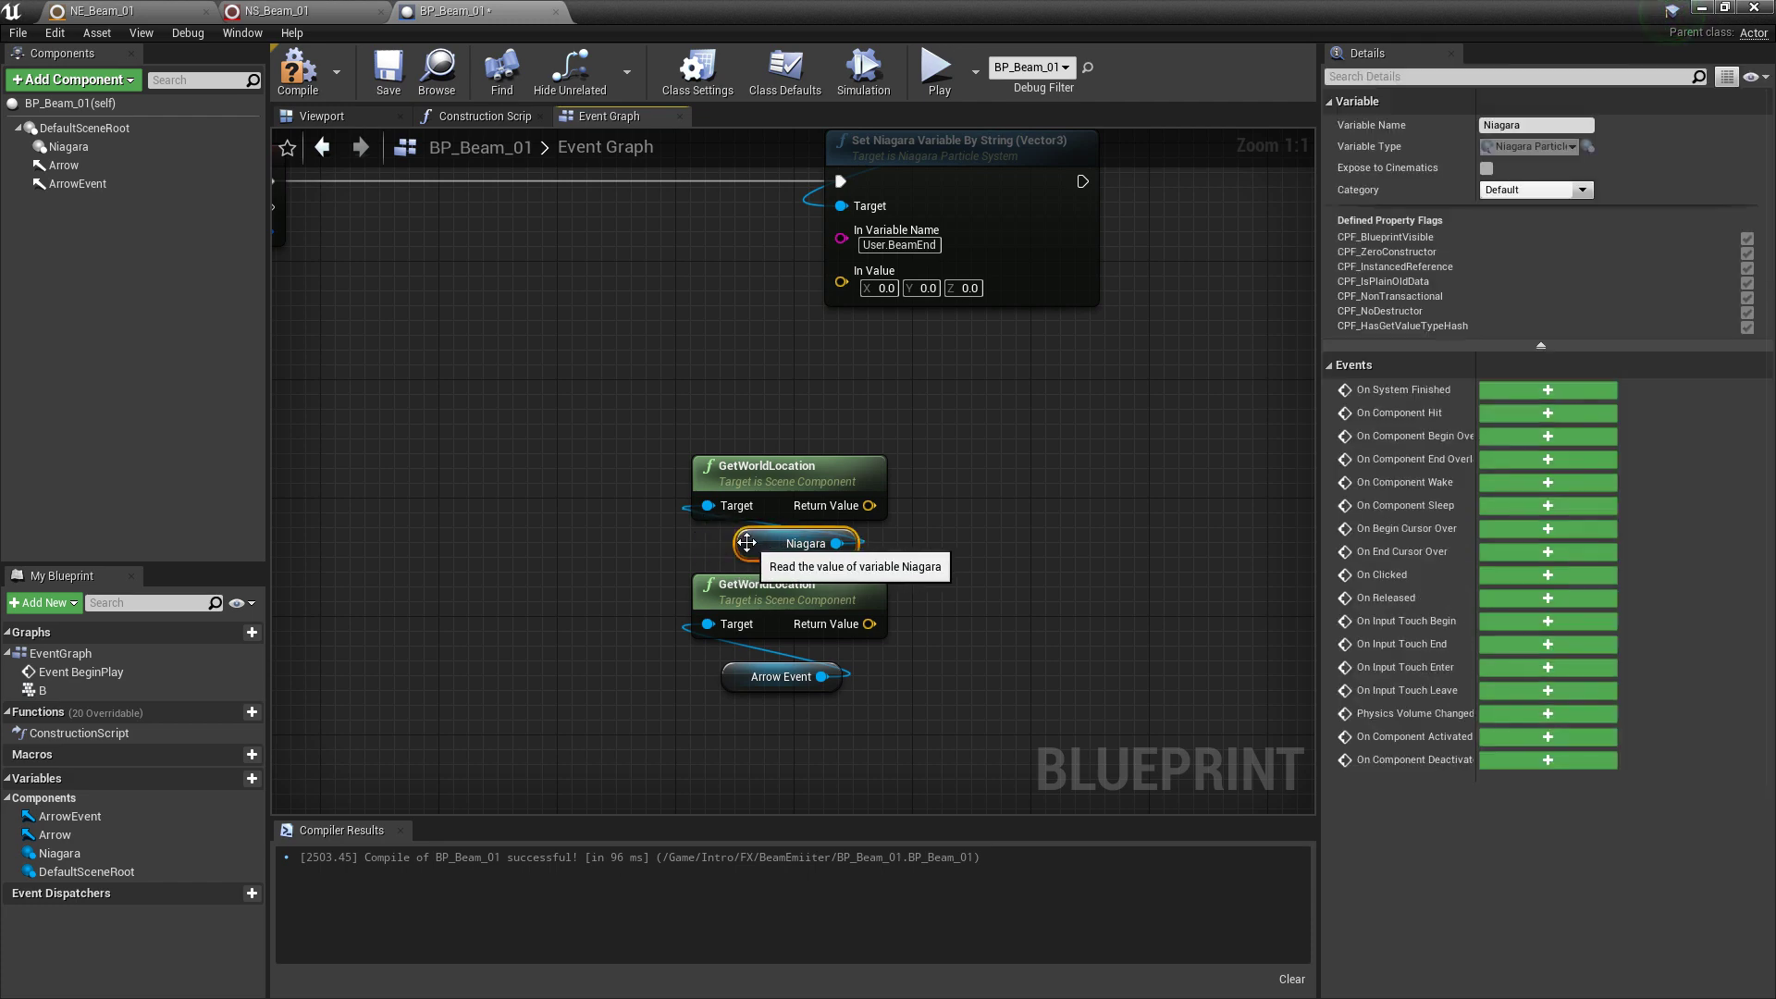
Step: Add a Lerp (Vector) node with the Niagara location in A and ArrowEvent location in B
drag(869, 506, 1002, 503)
text(lerp)
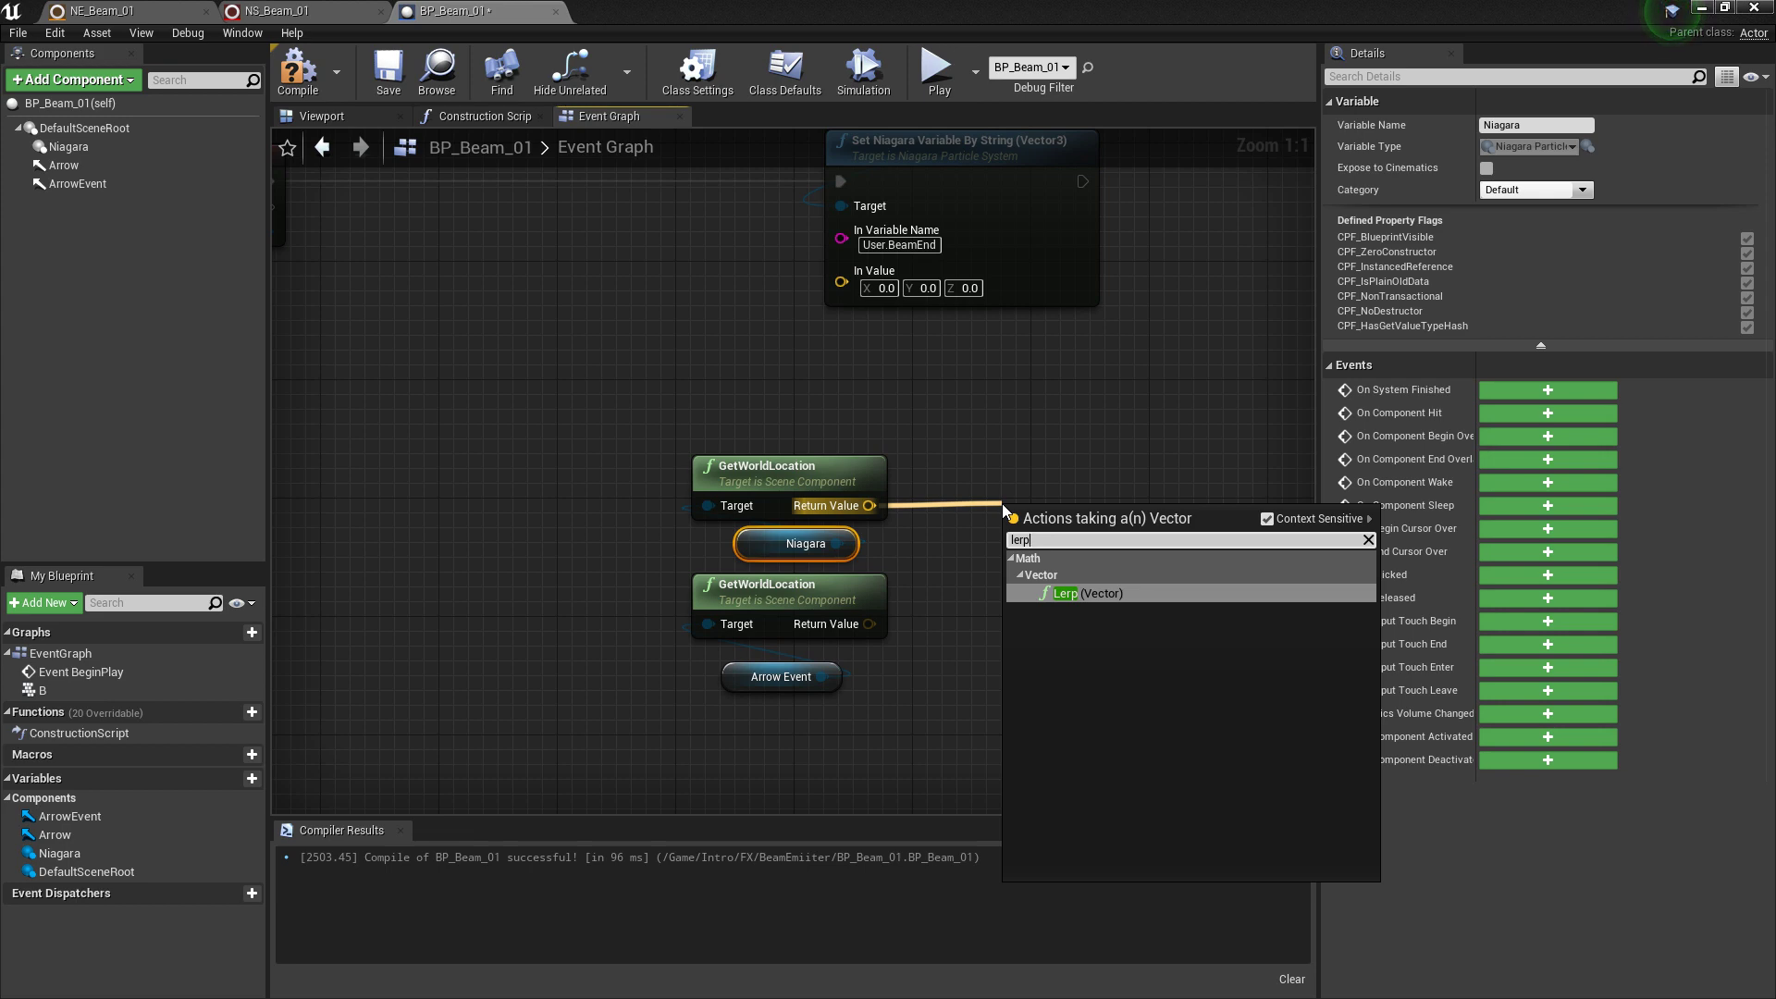
key(Return)
drag(1077, 507, 1075, 492)
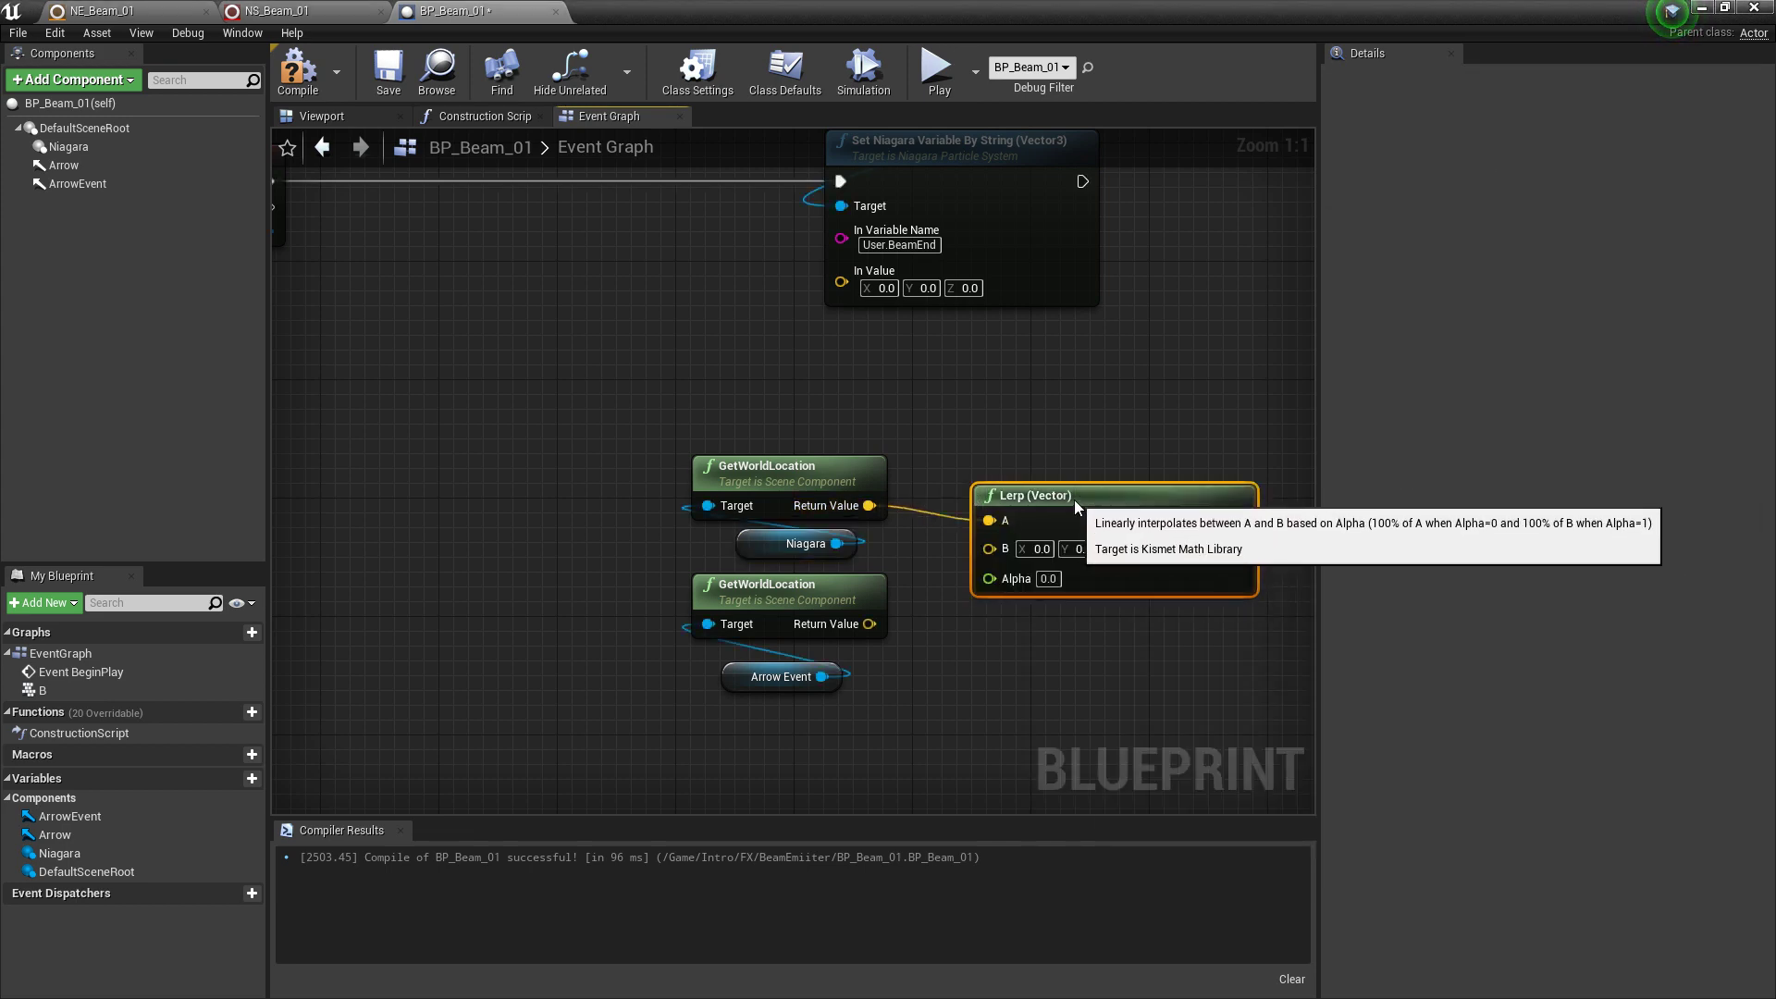
drag(870, 624, 990, 547)
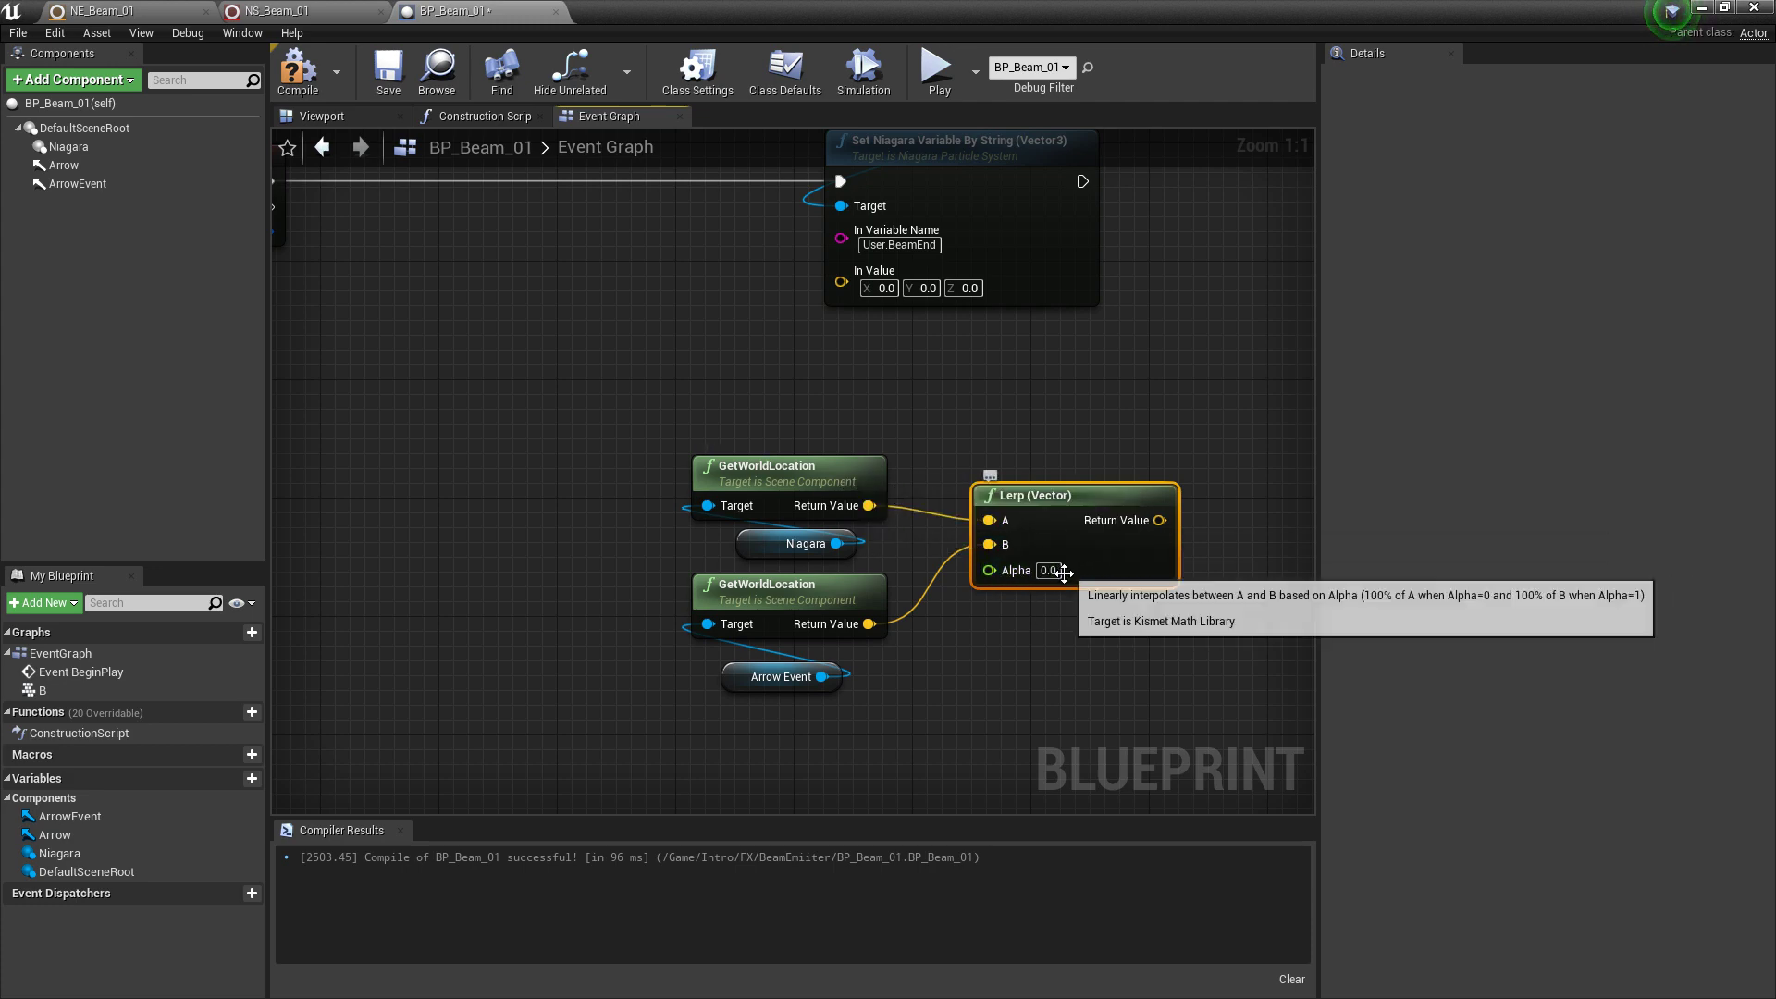
Step: Pan the Event Graph and bring up the All Actions menu on empty space
scroll(1069, 605, down, 1)
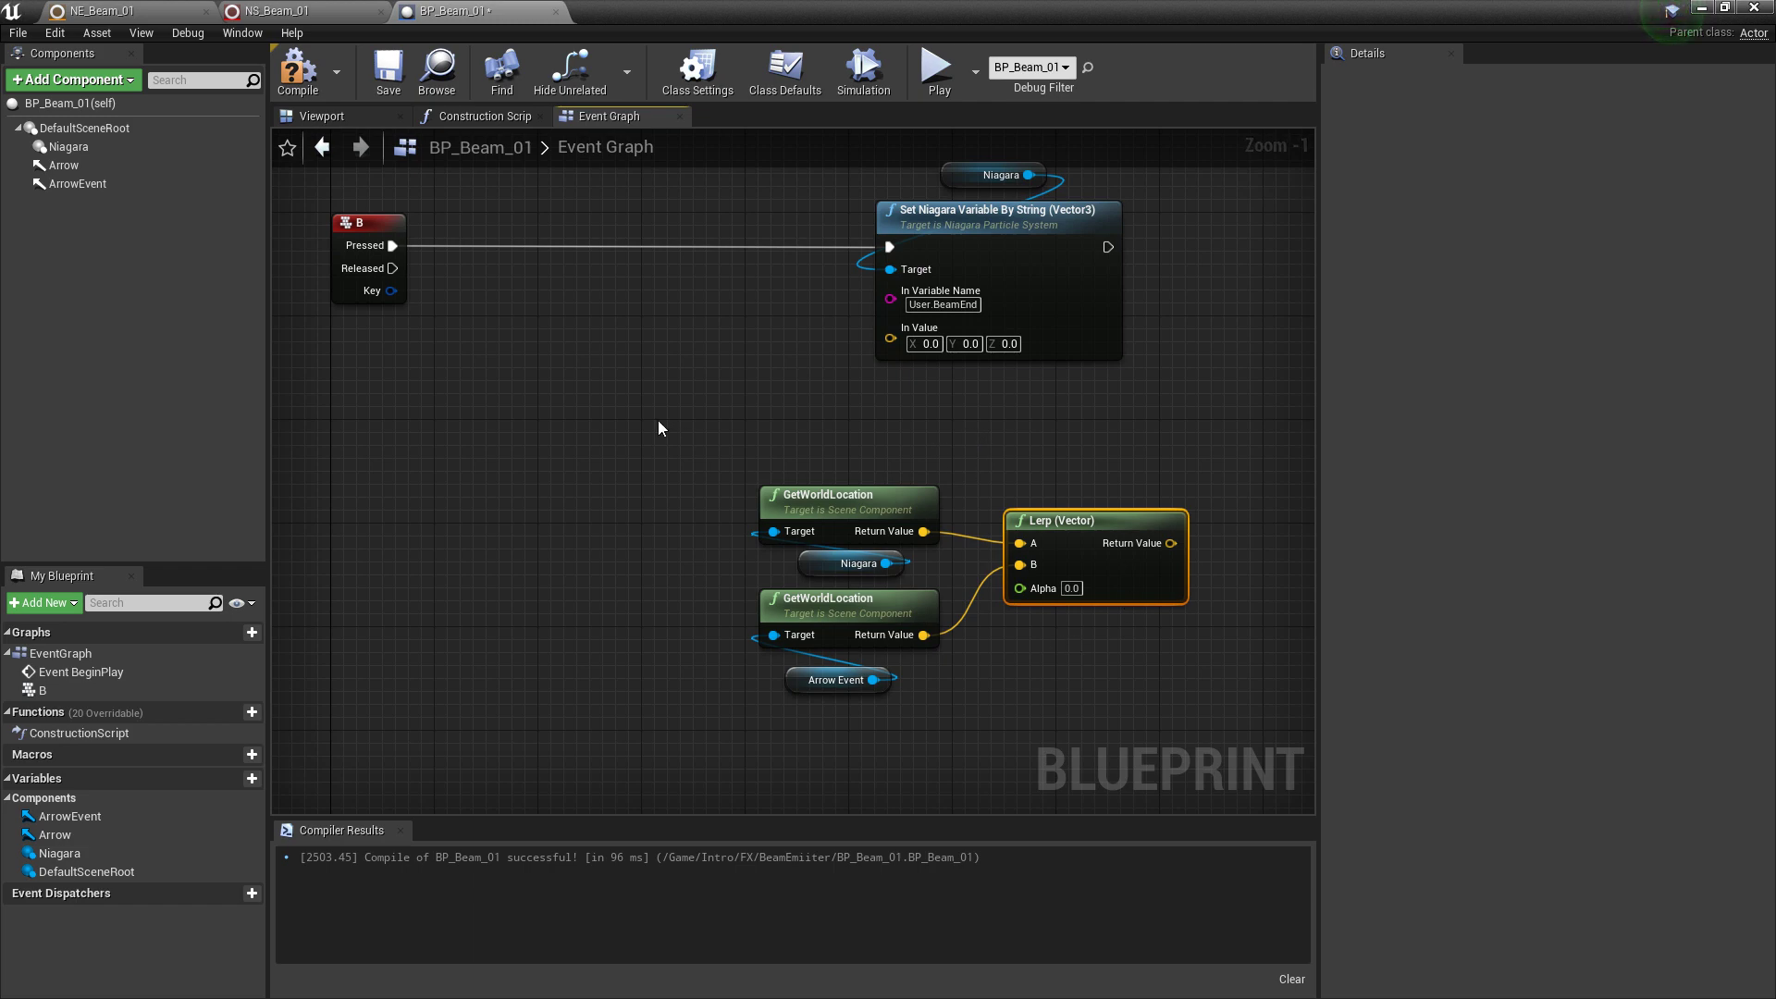
mouse_move(614, 386)
right_down()
mouse_move(631, 430)
mouse_move(625, 415)
right_up()
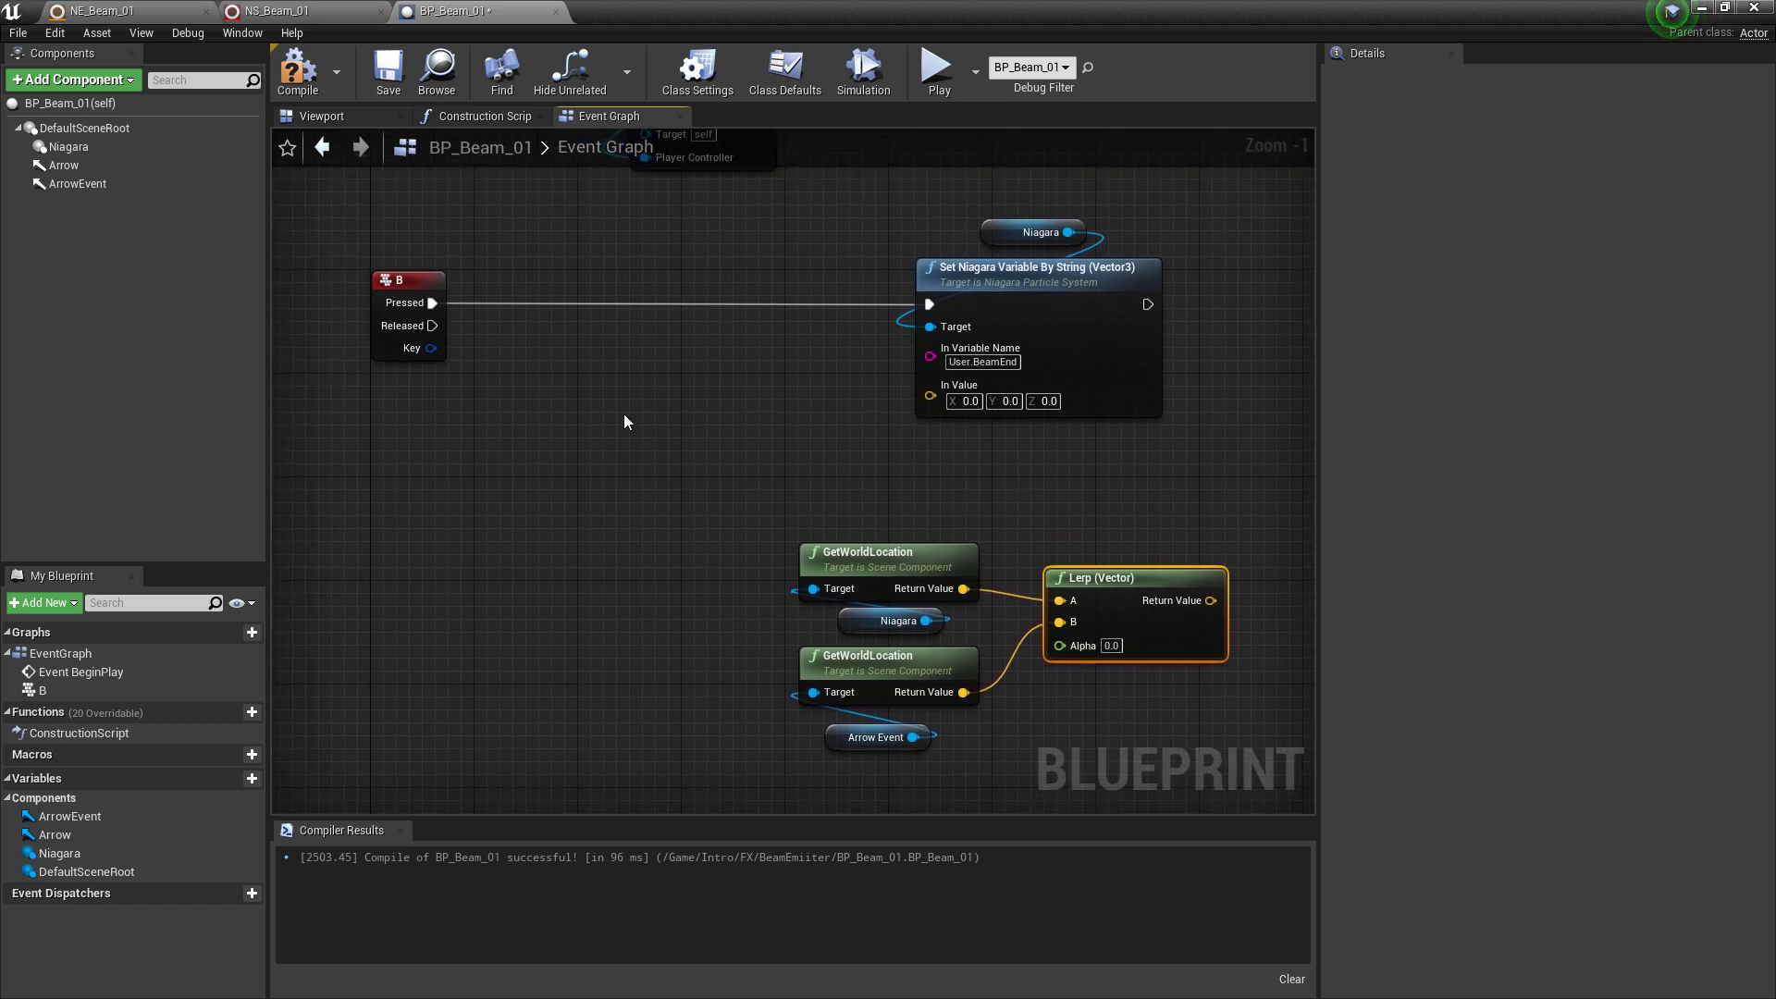
right_click(571, 350)
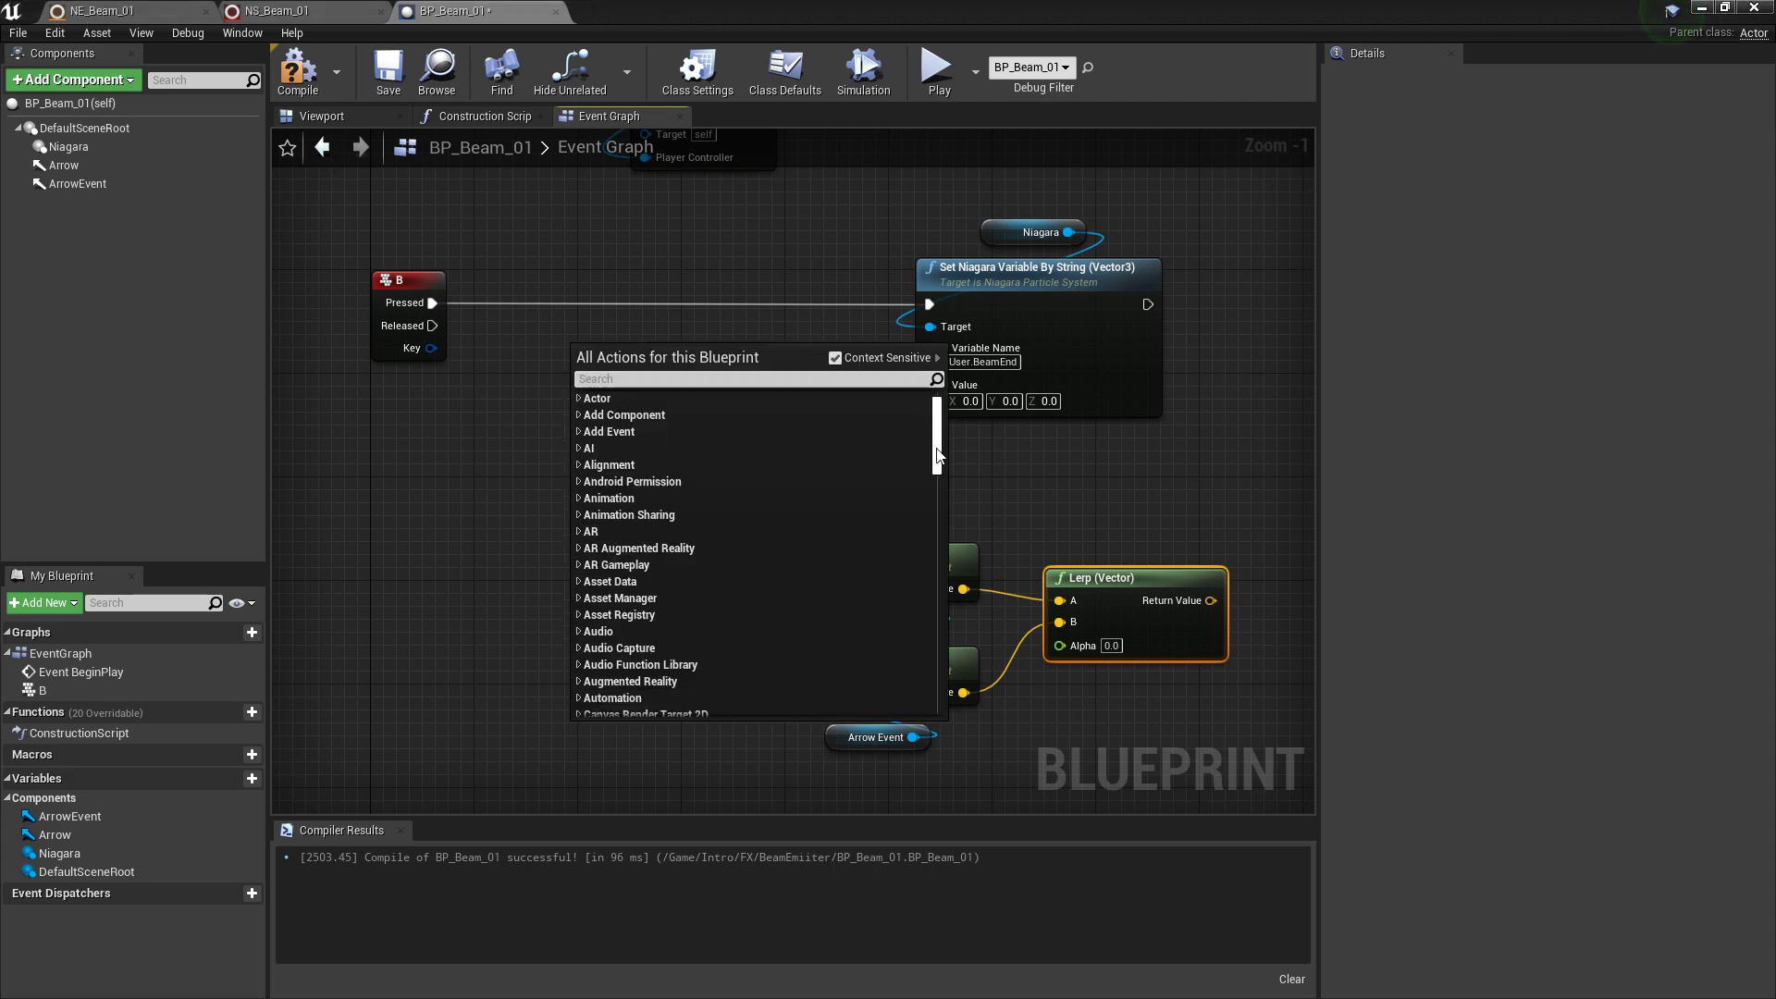
Step: Add a timeline node named Vector and open it for editing
drag(937, 456, 942, 734)
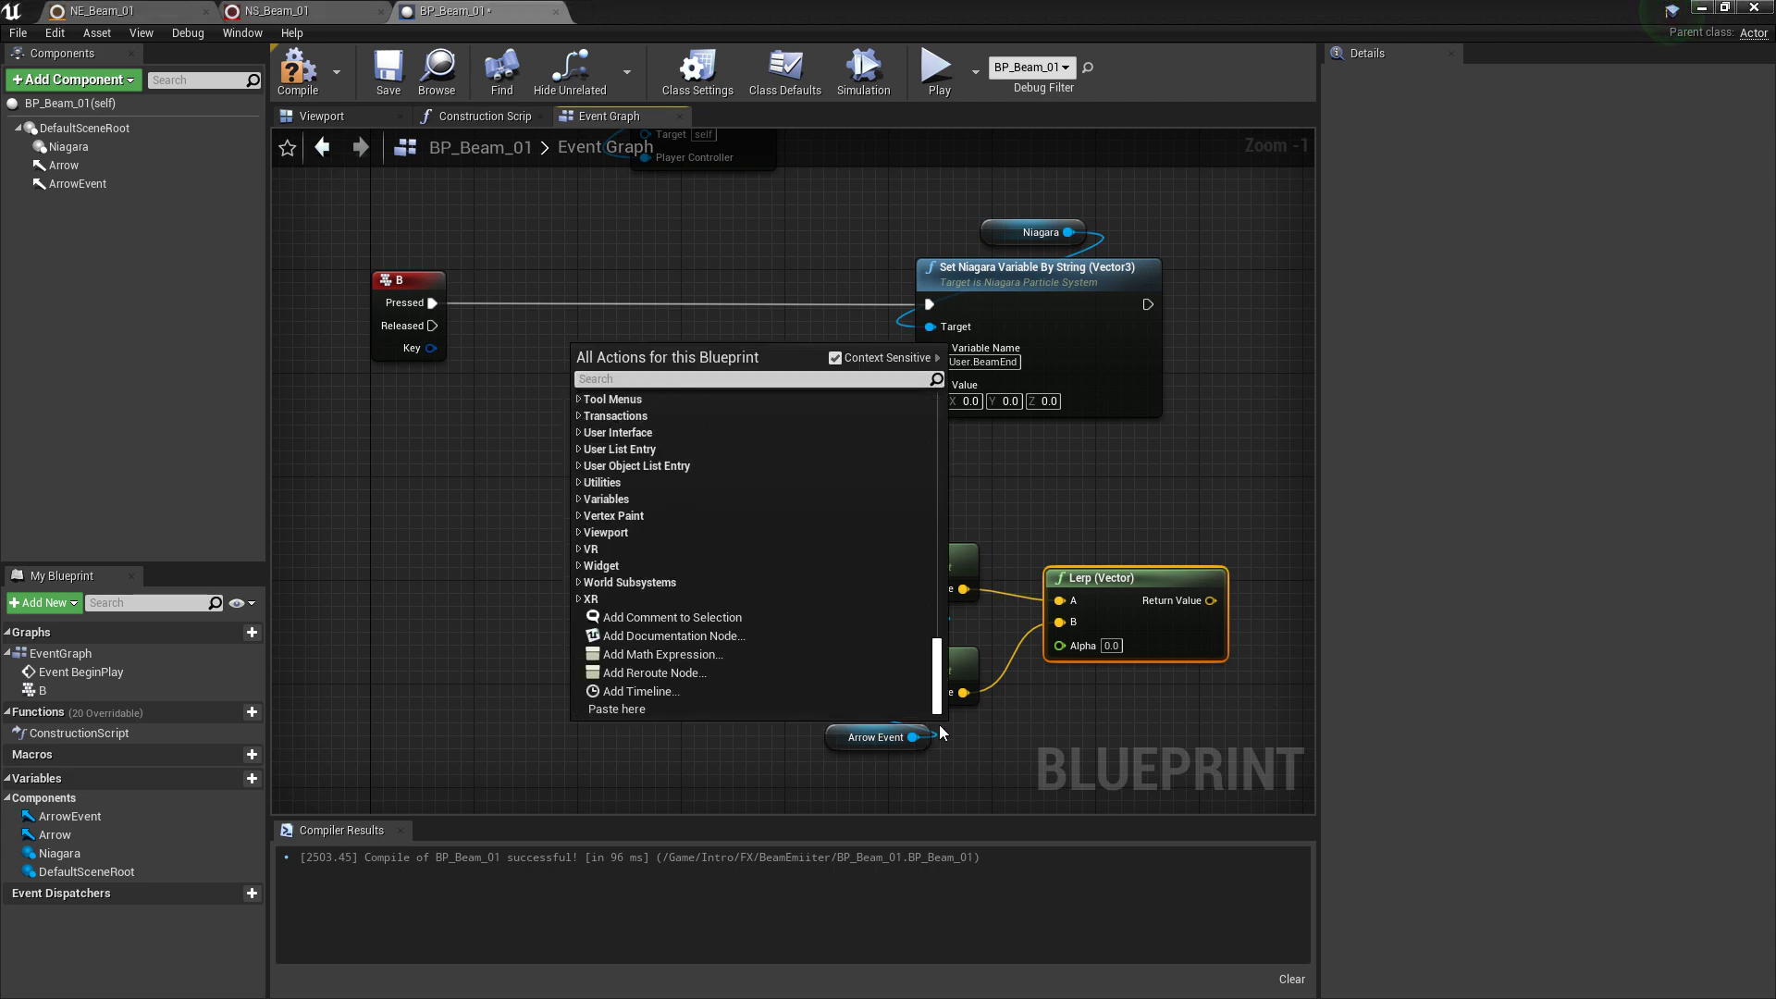
click(646, 688)
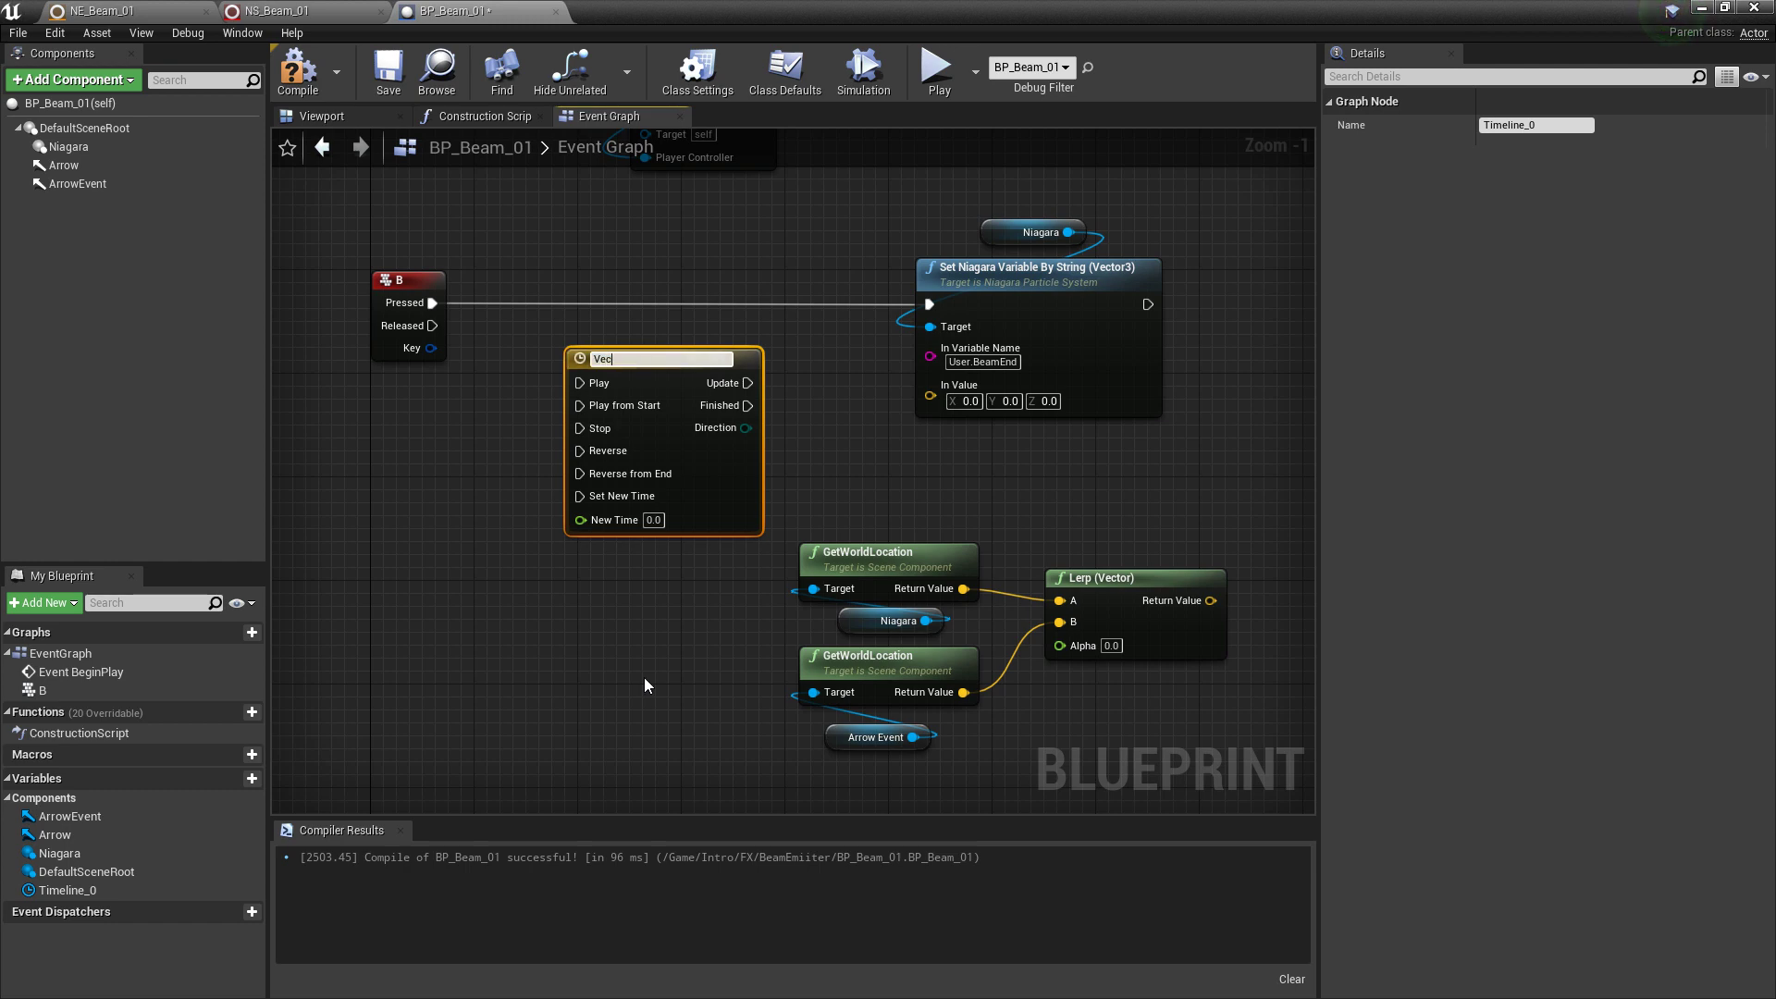
key(Return)
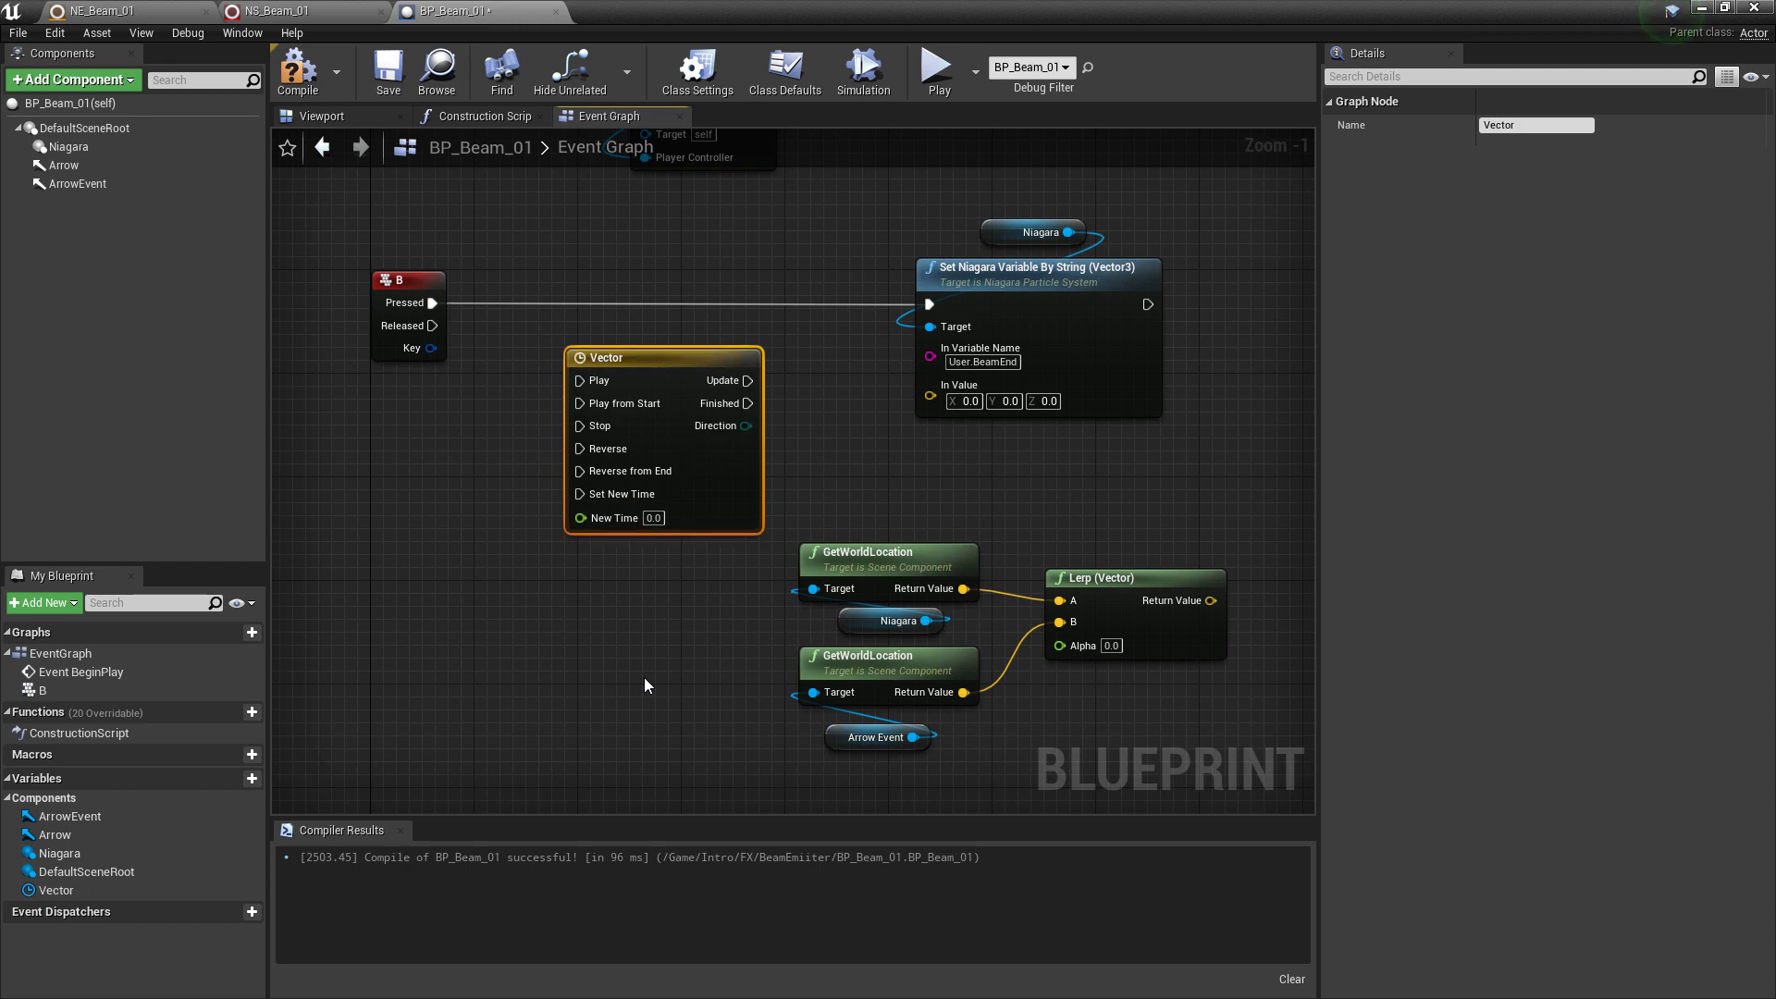
double_click(668, 395)
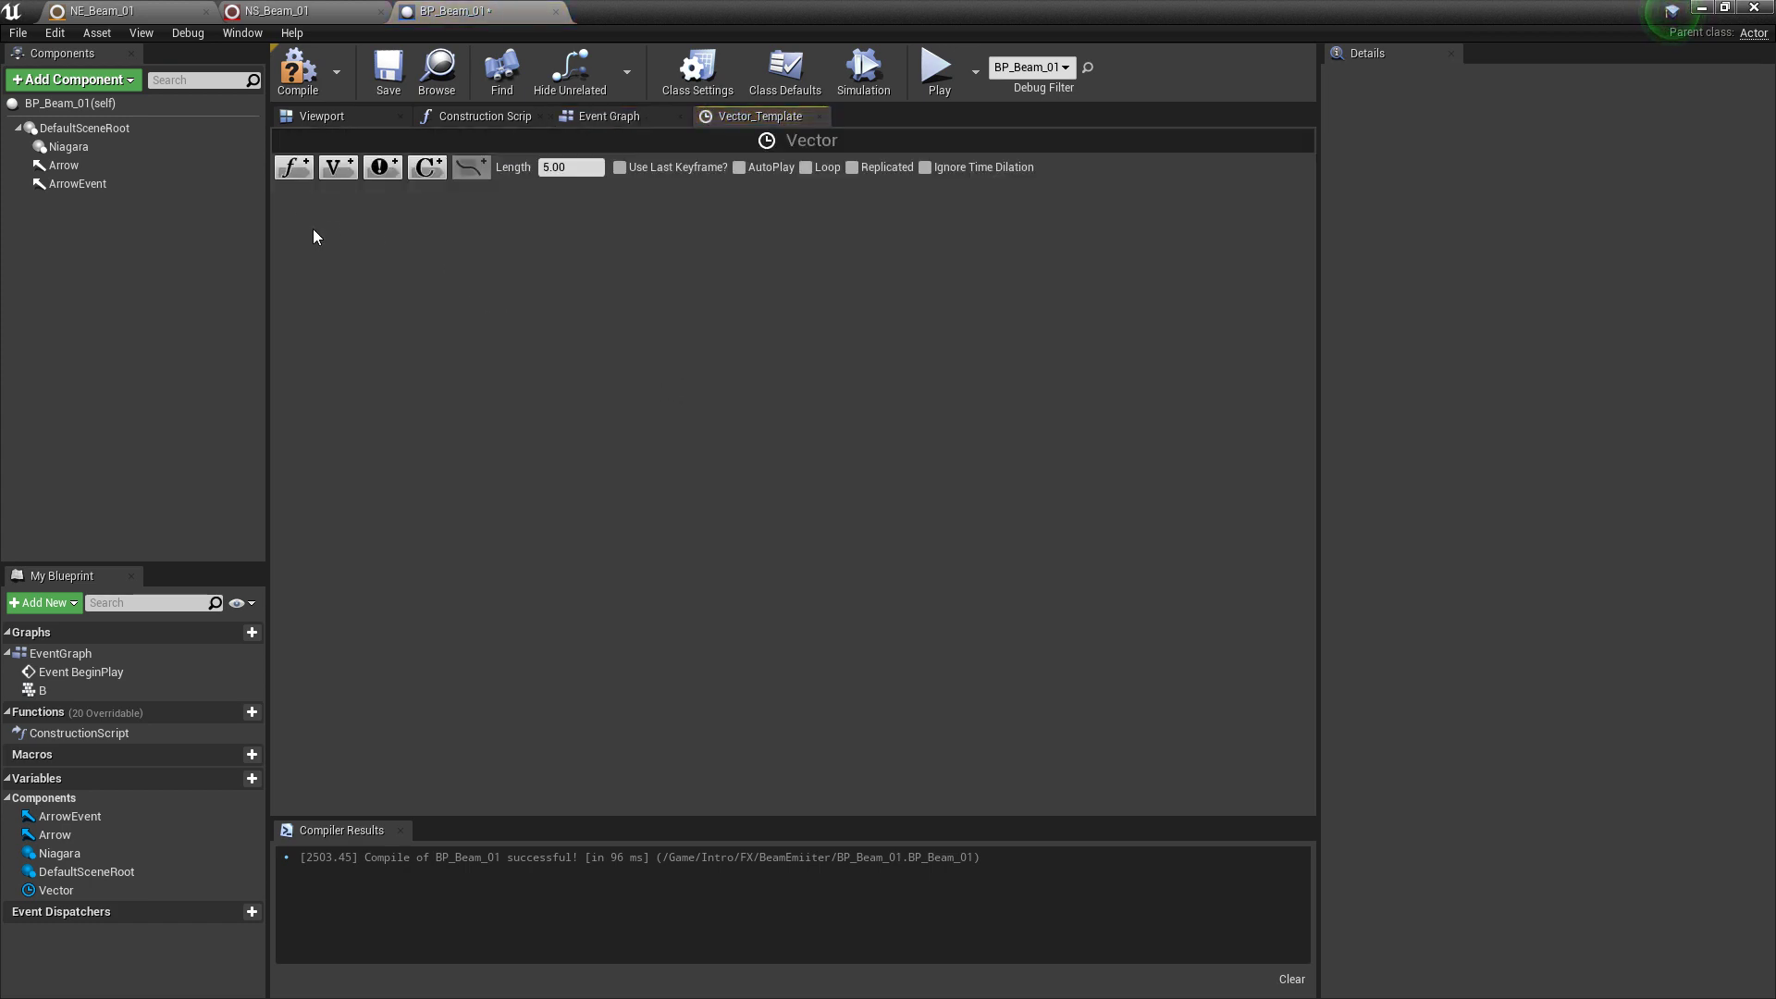
Step: Add a float track named VectorLerp and set the timeline length to 3
click(293, 168)
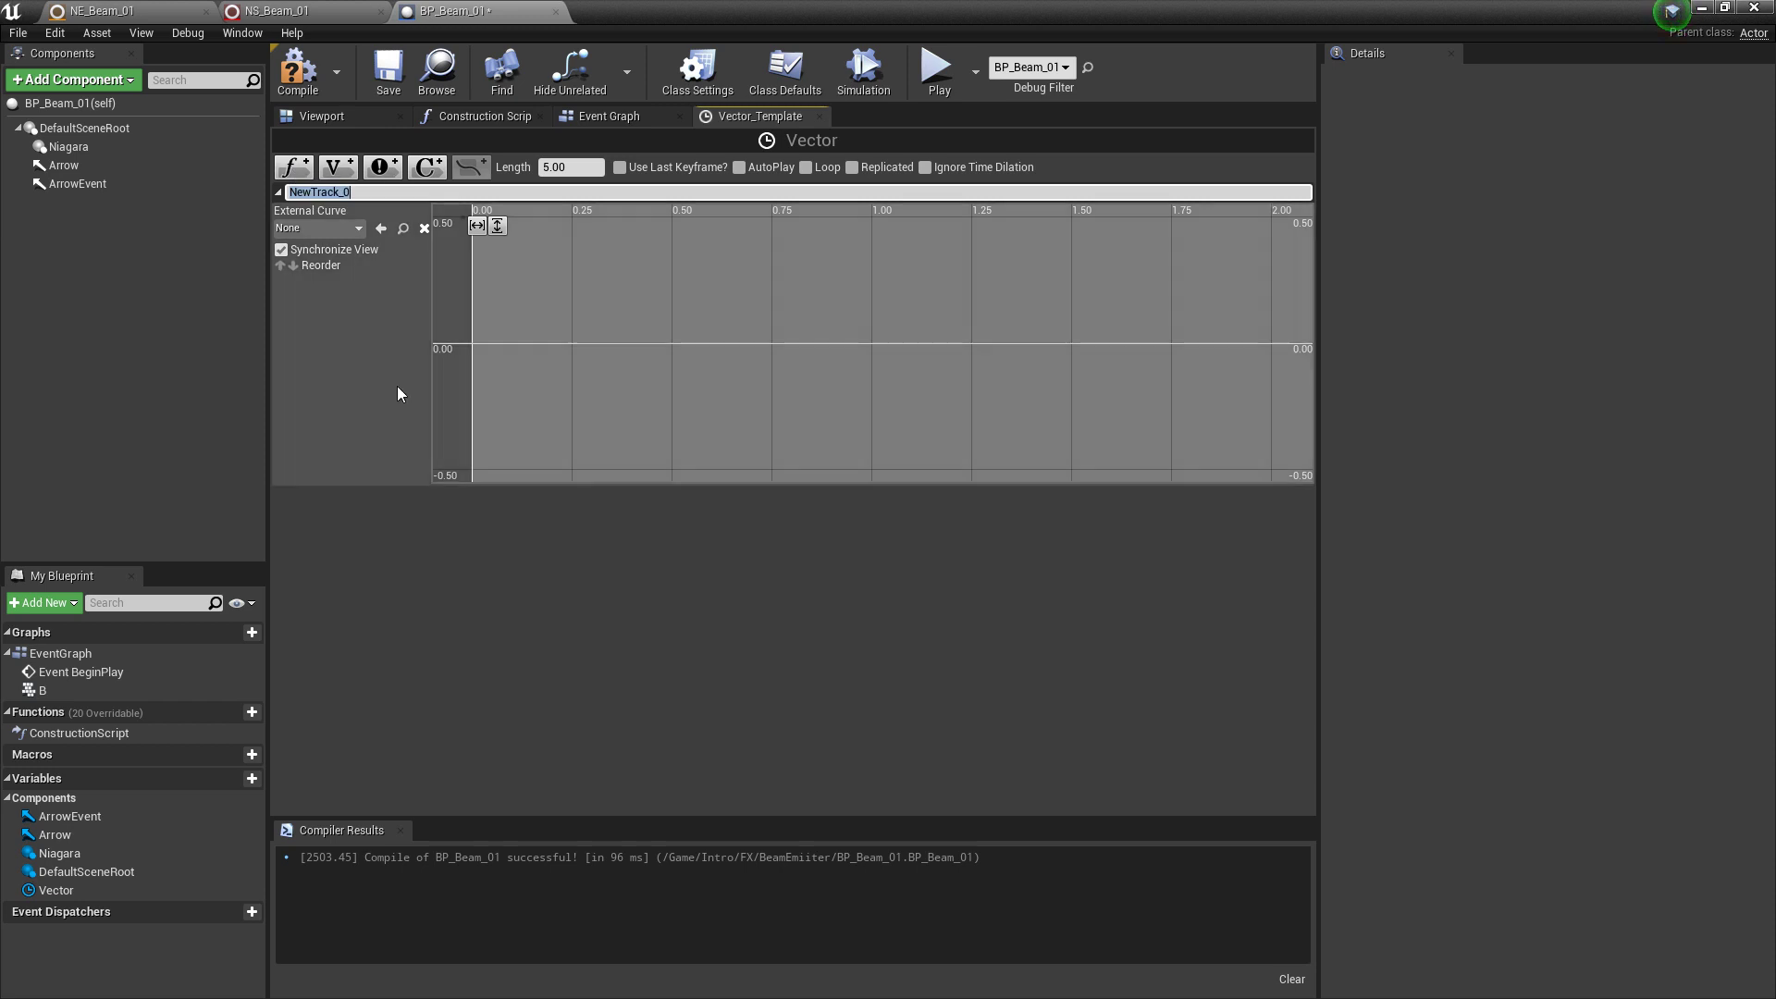
text(VectorLerp)
key(Return)
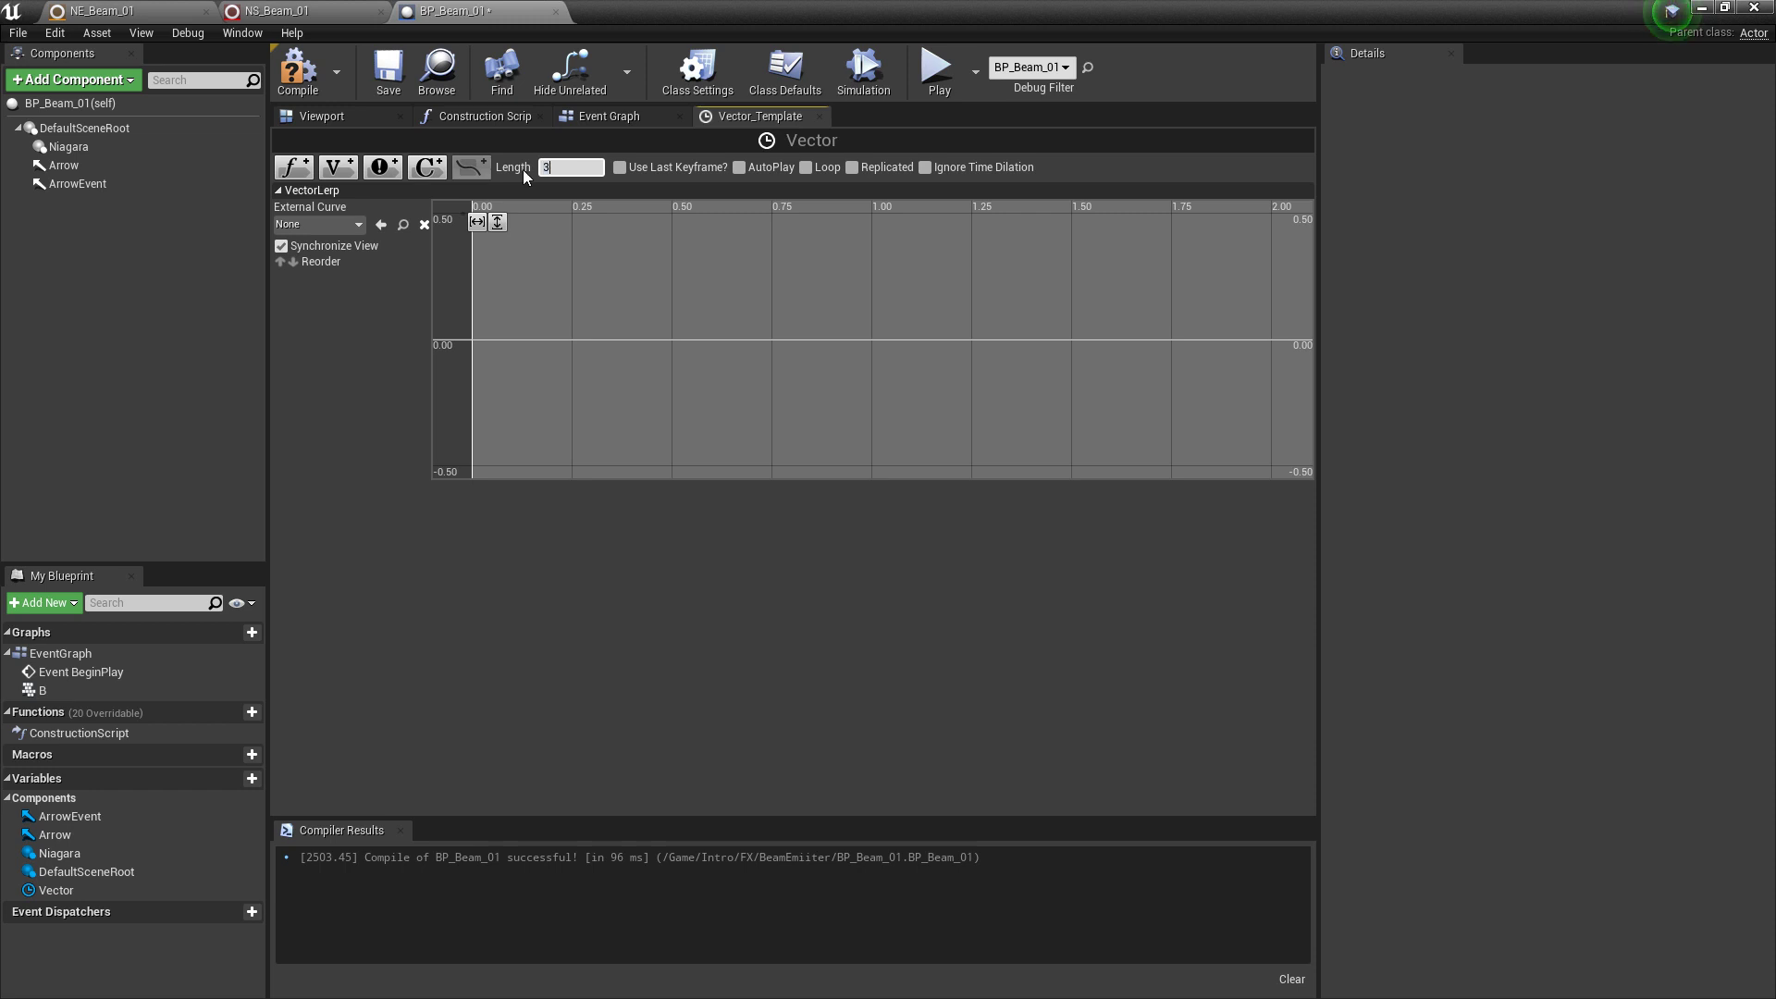
text(3)
key(Return)
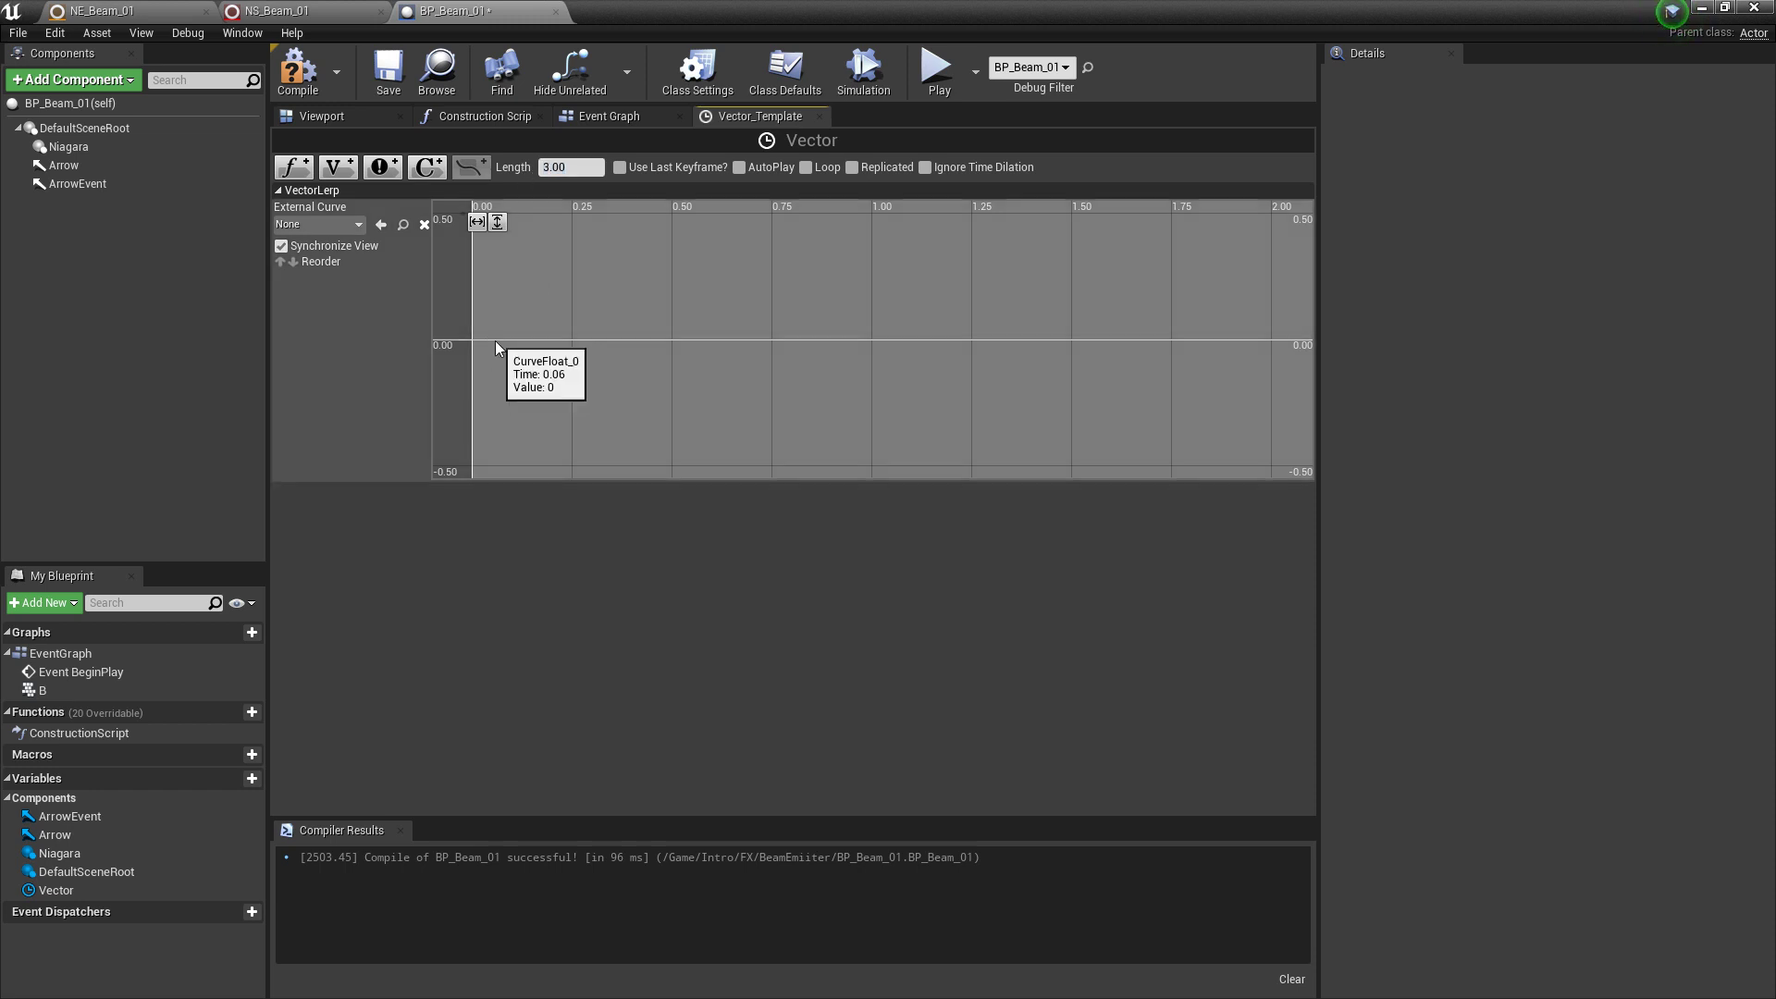
Step: Add VectorLerp curve keys at time 0 value 0 and time 3 value 1
right_click(495, 340)
click(549, 369)
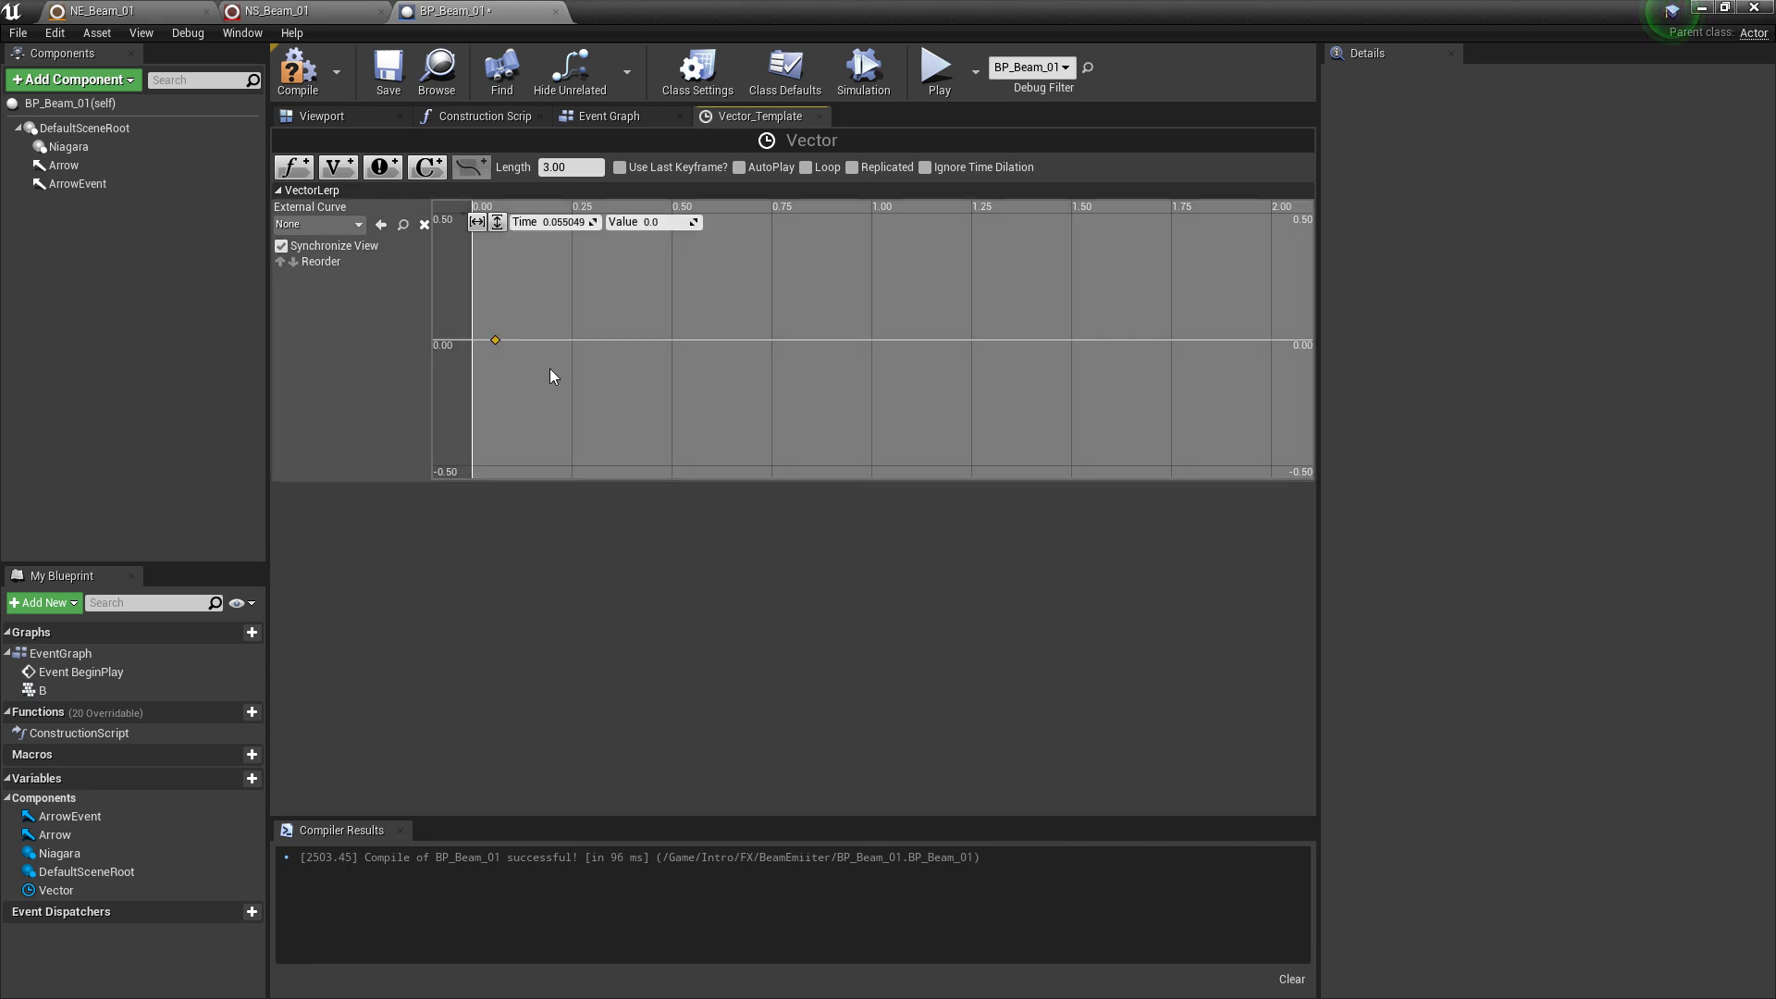
click(559, 222)
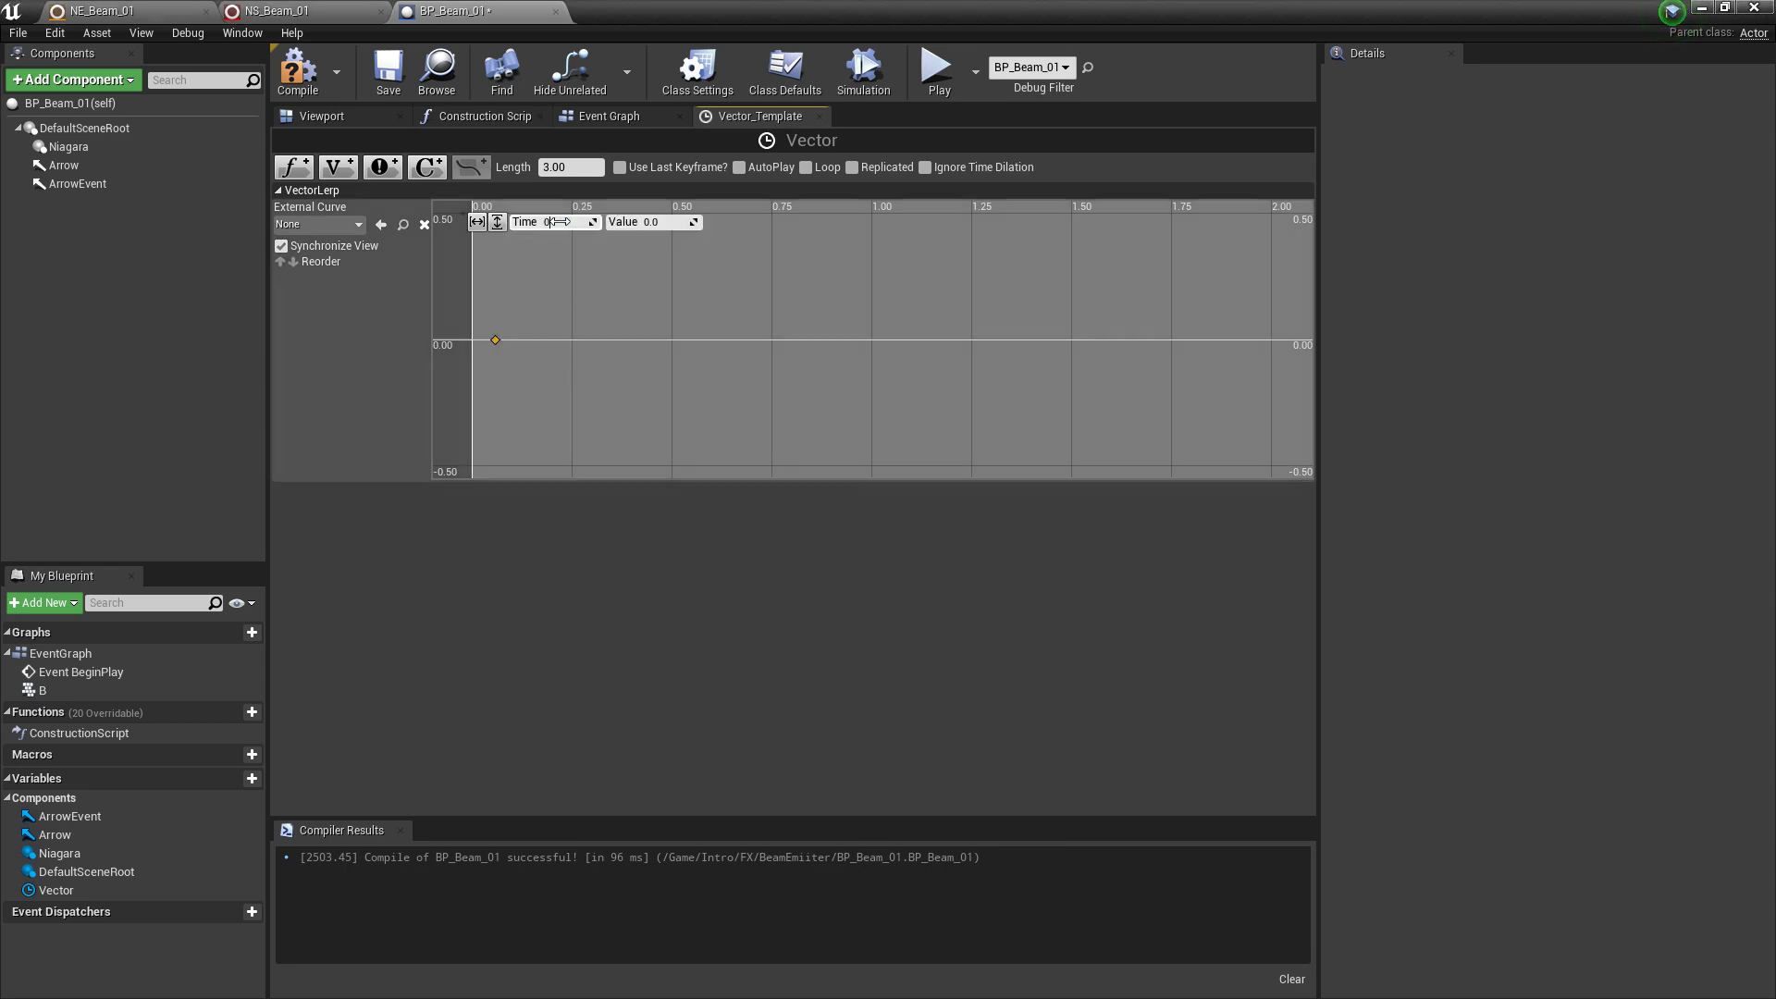
right_click(827, 341)
click(886, 366)
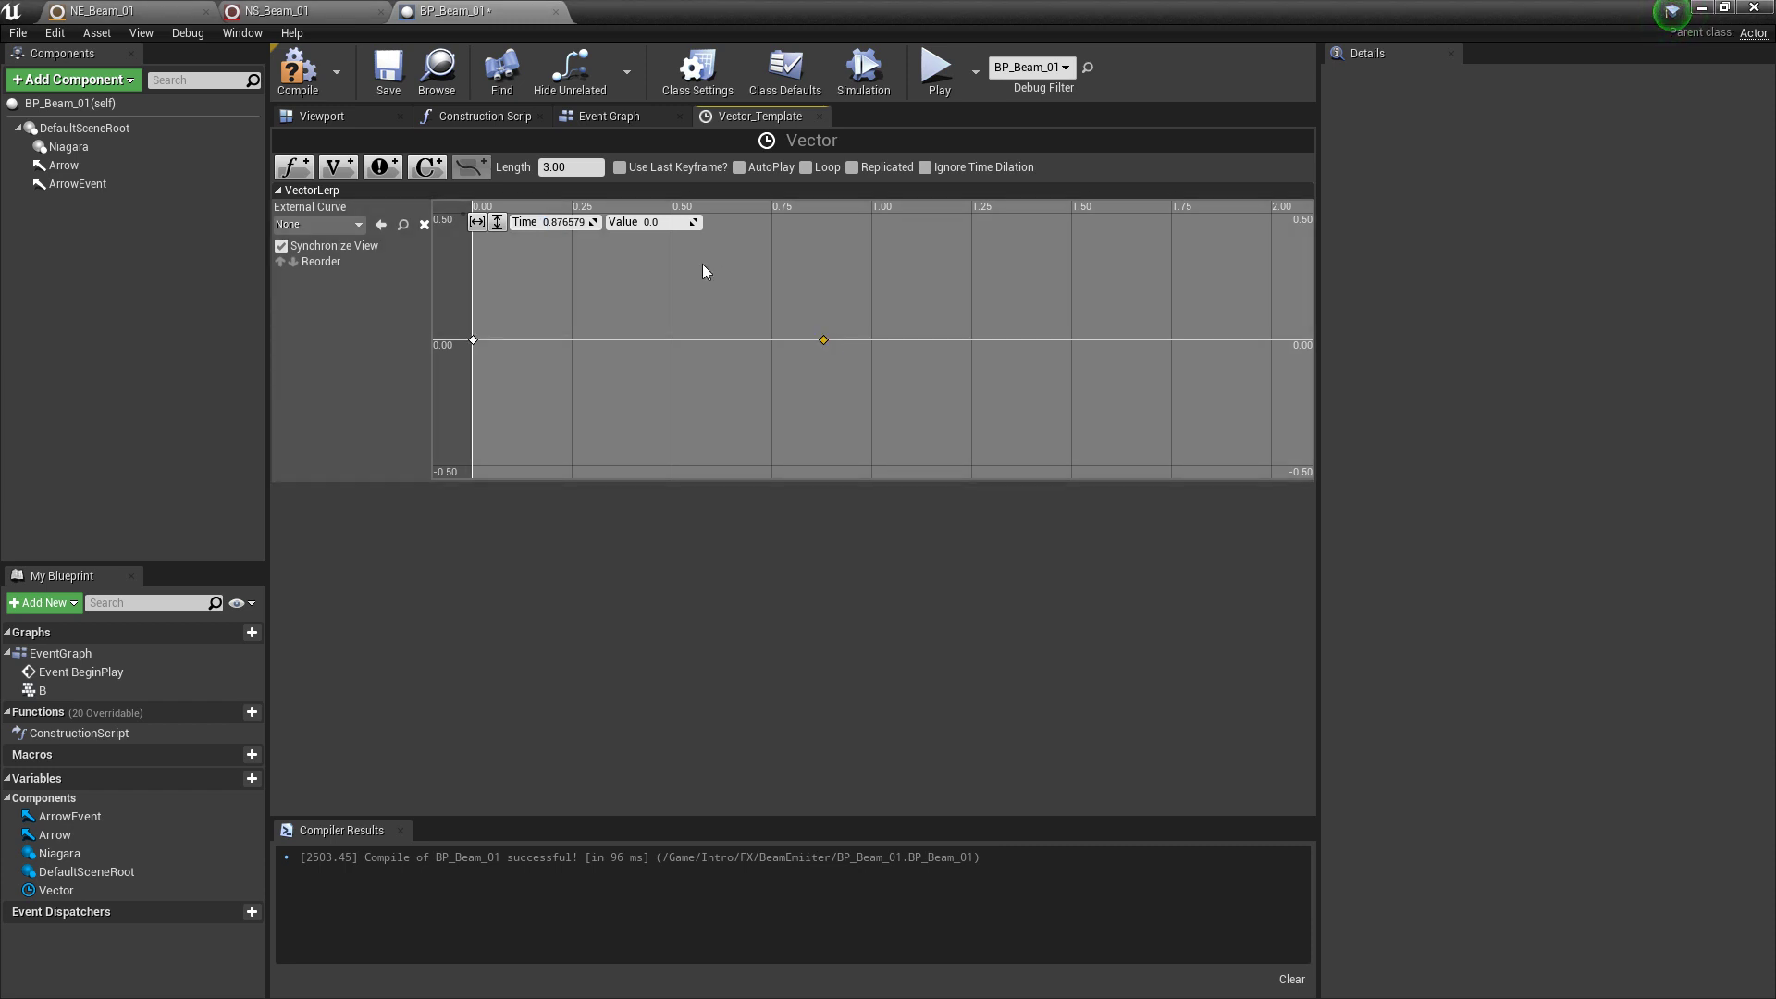
click(567, 221)
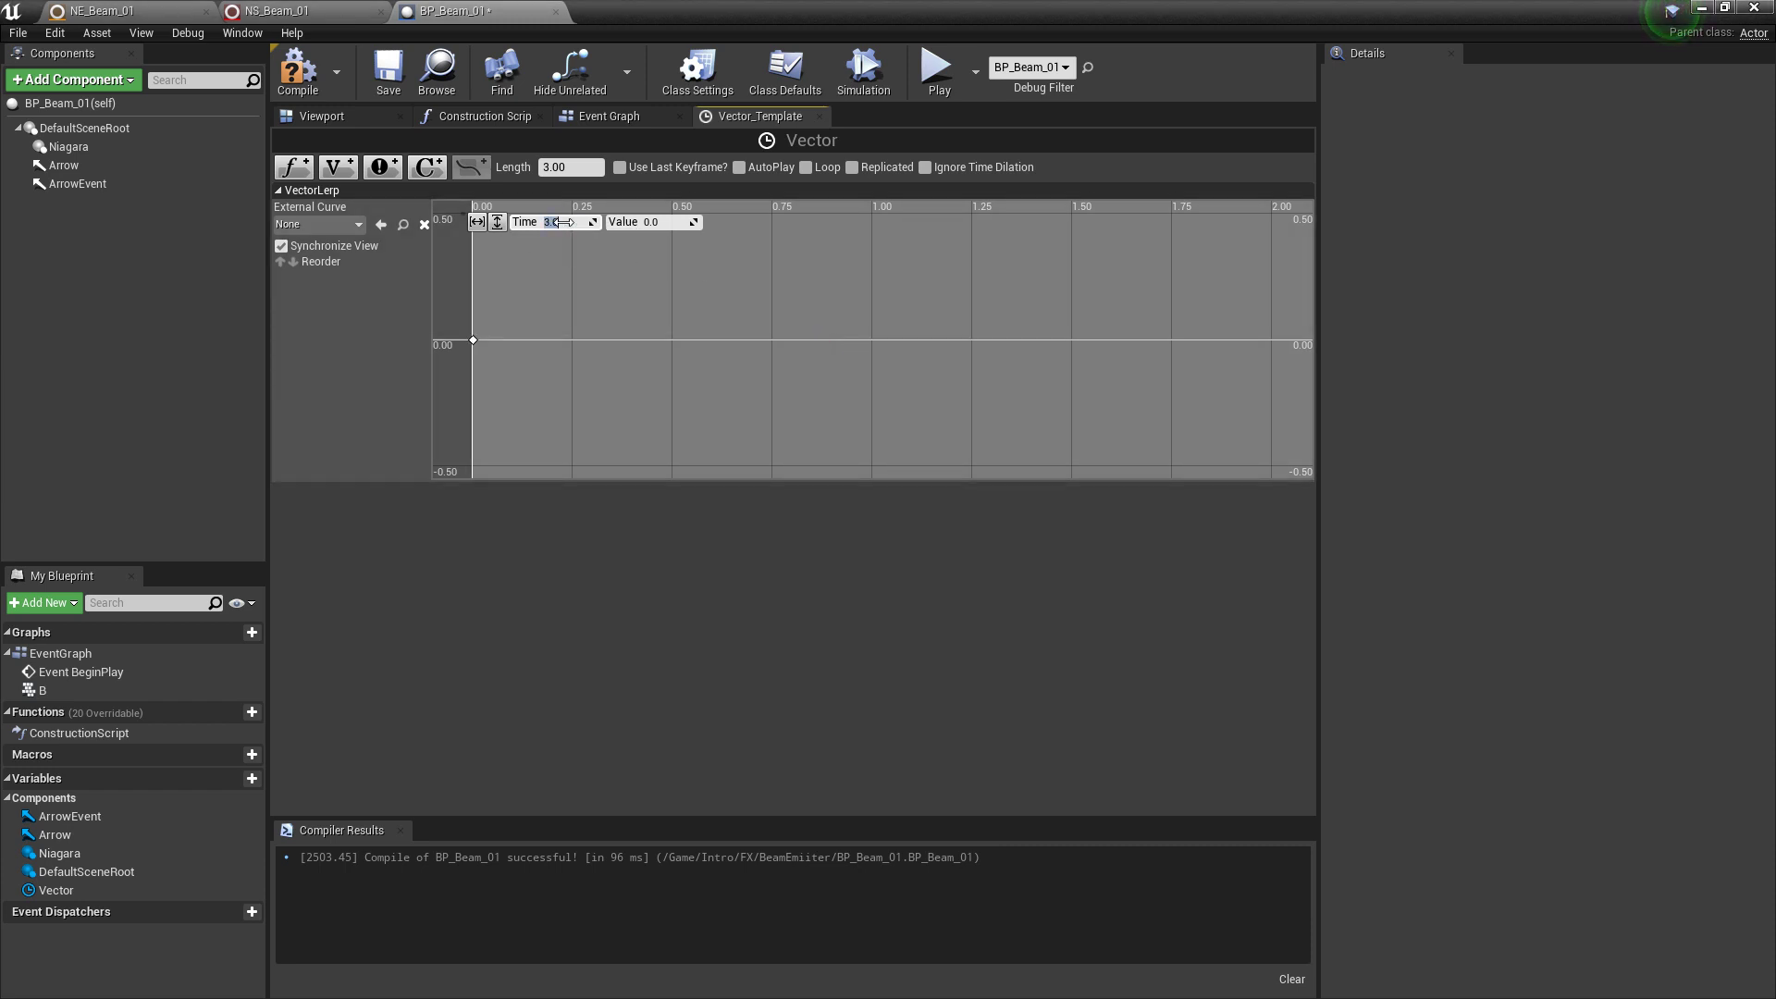
click(657, 222)
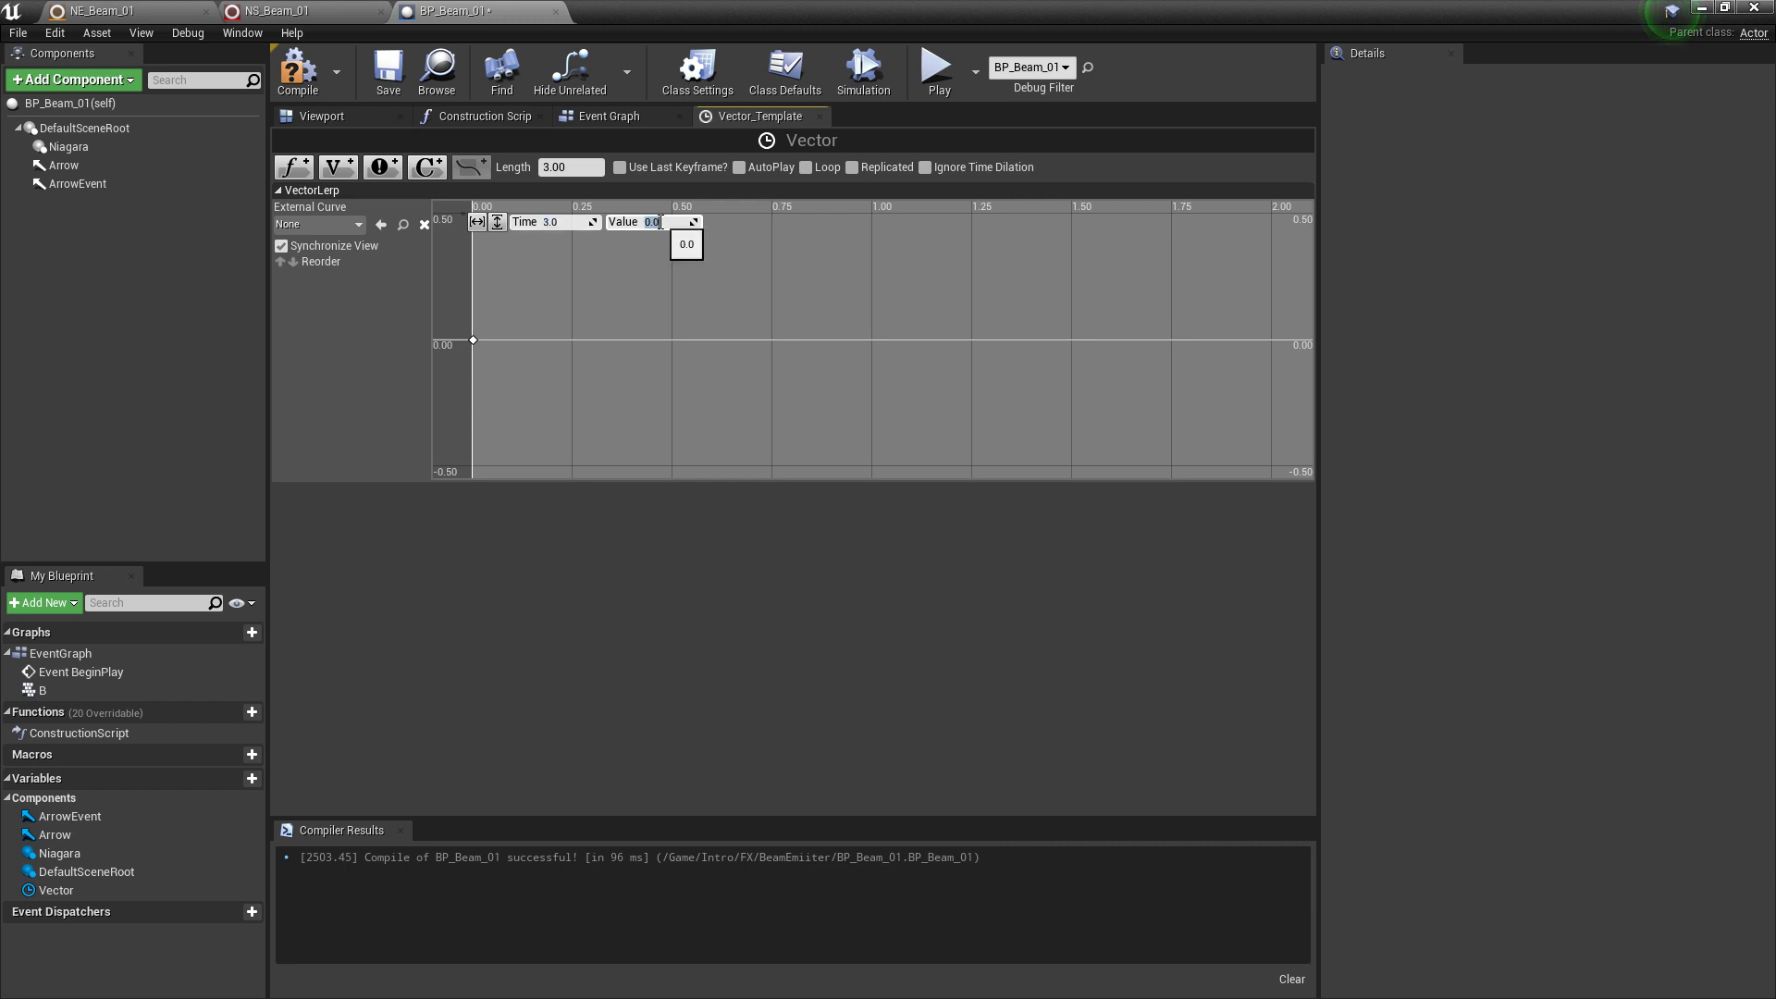
text(1)
key(Return)
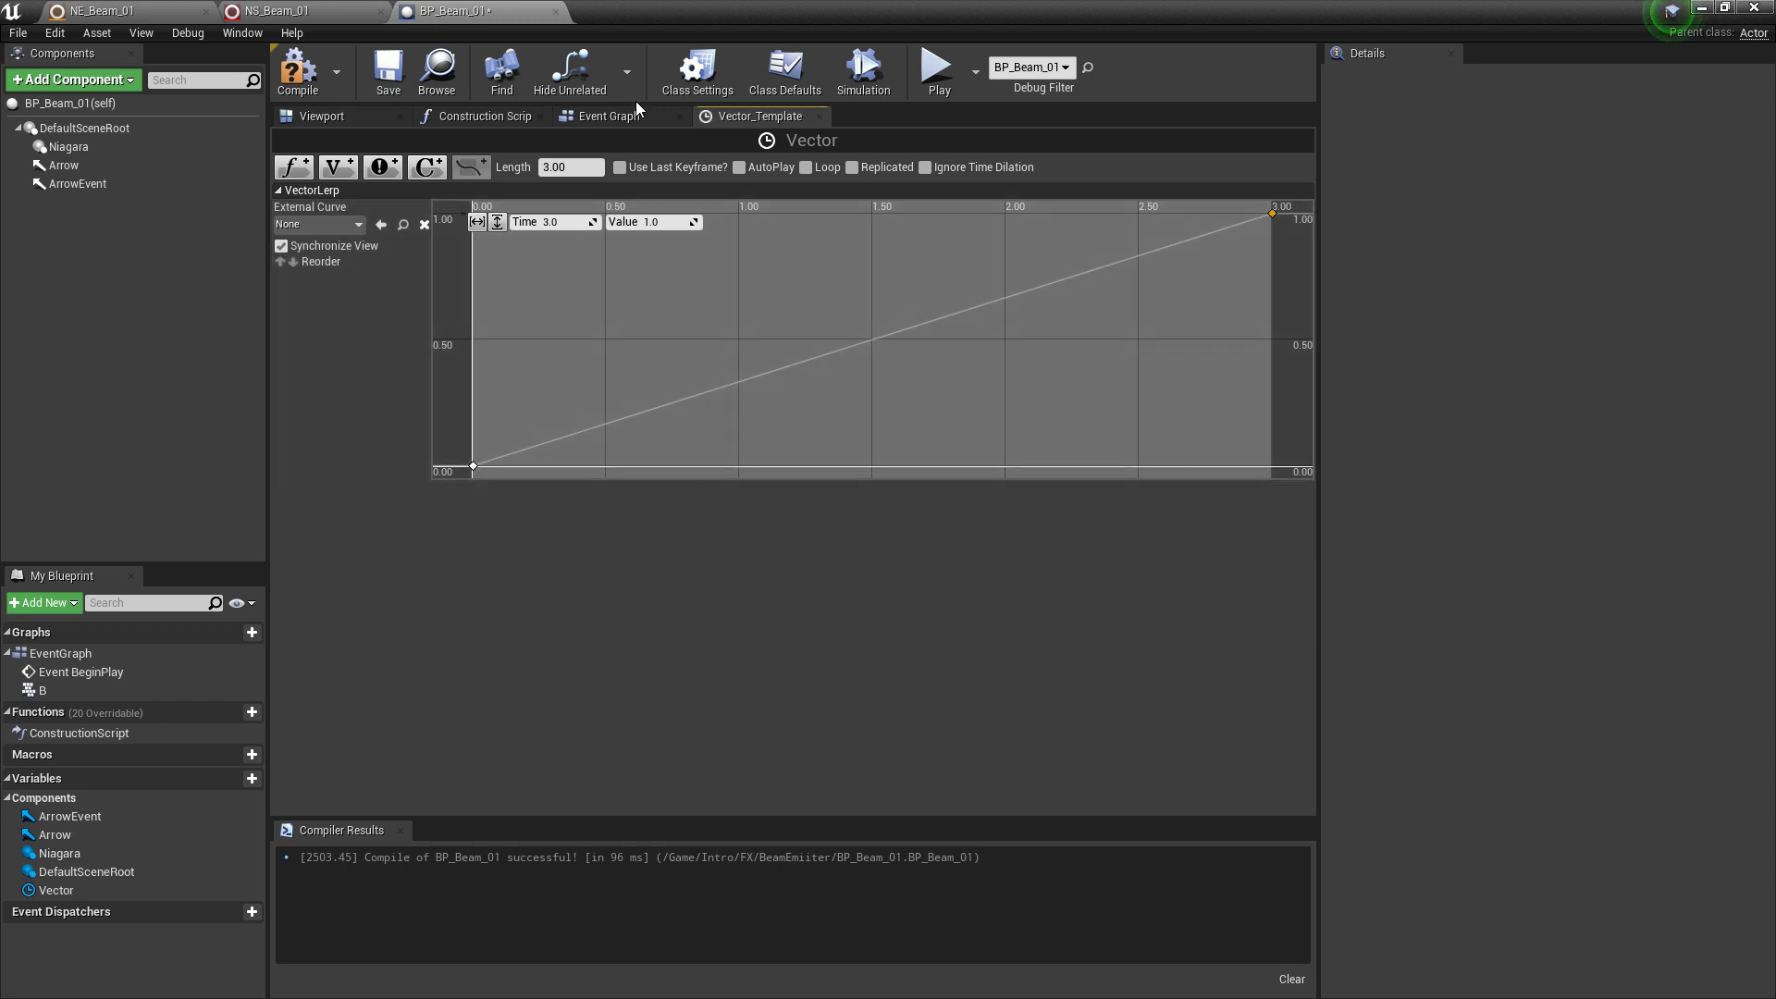
Step: Wire B Pressed to Play, Update to Set Niagara Variable, and VectorLerp into the Lerp's Alpha
click(624, 115)
scroll(681, 457, up, 1)
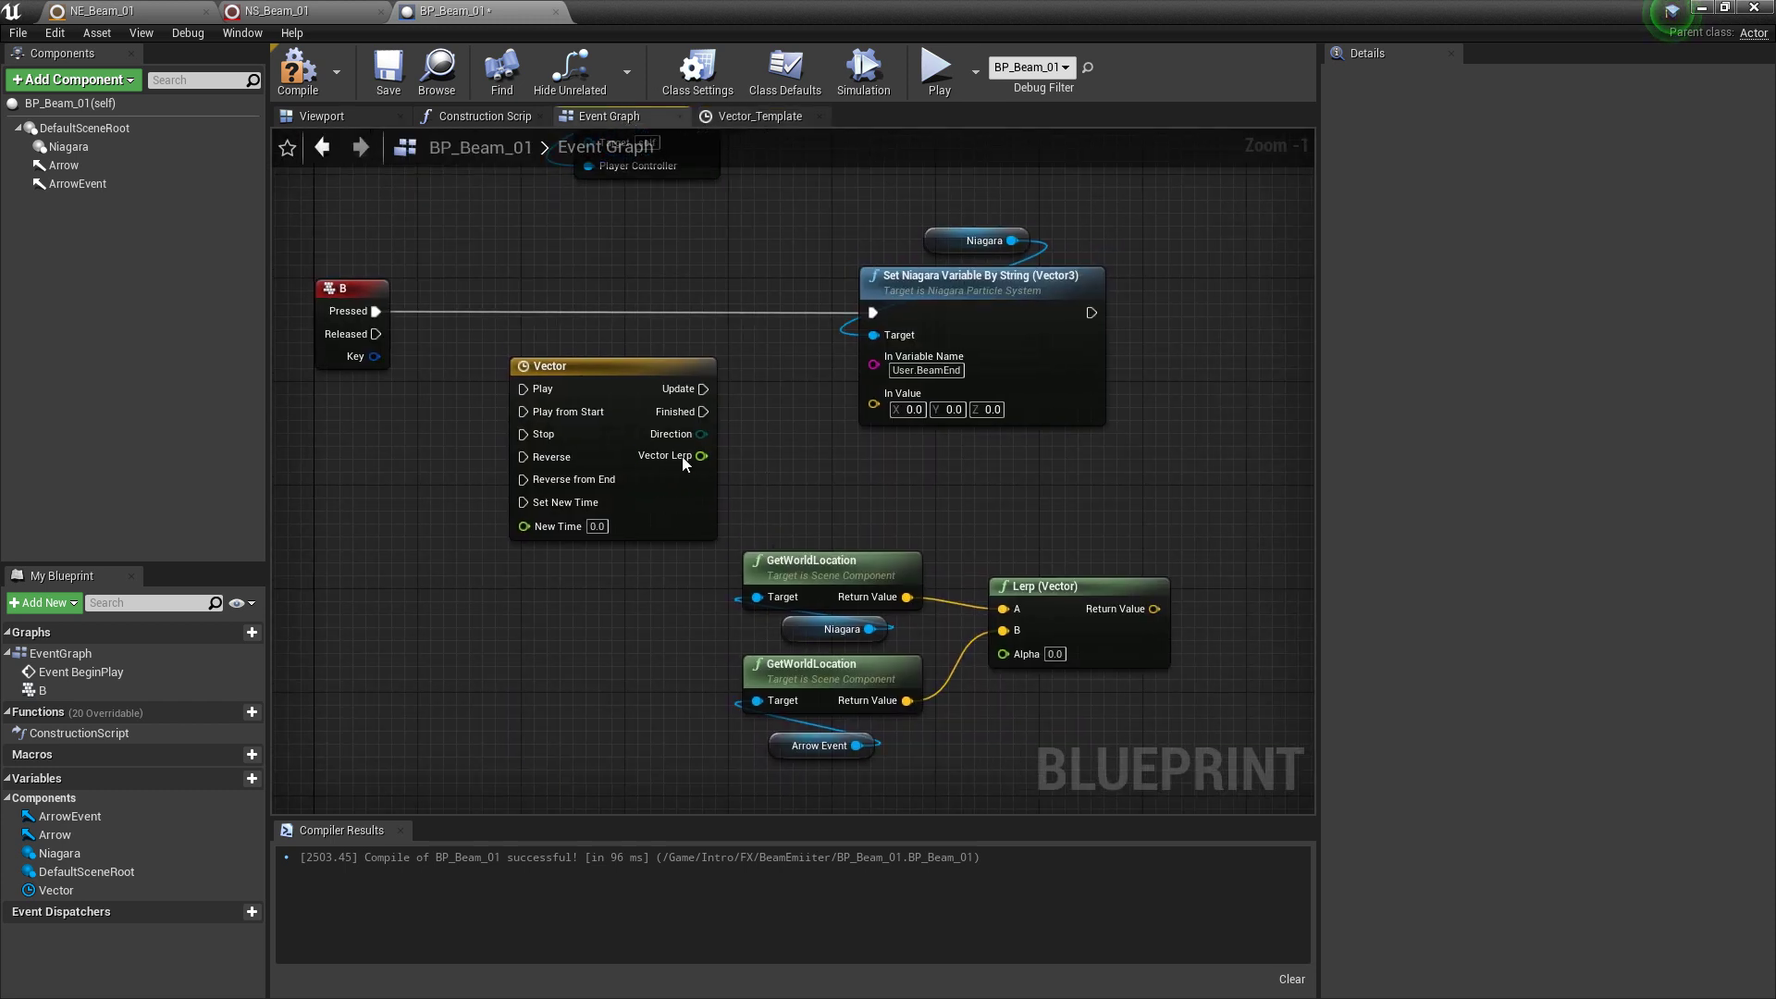
drag(600, 370, 574, 288)
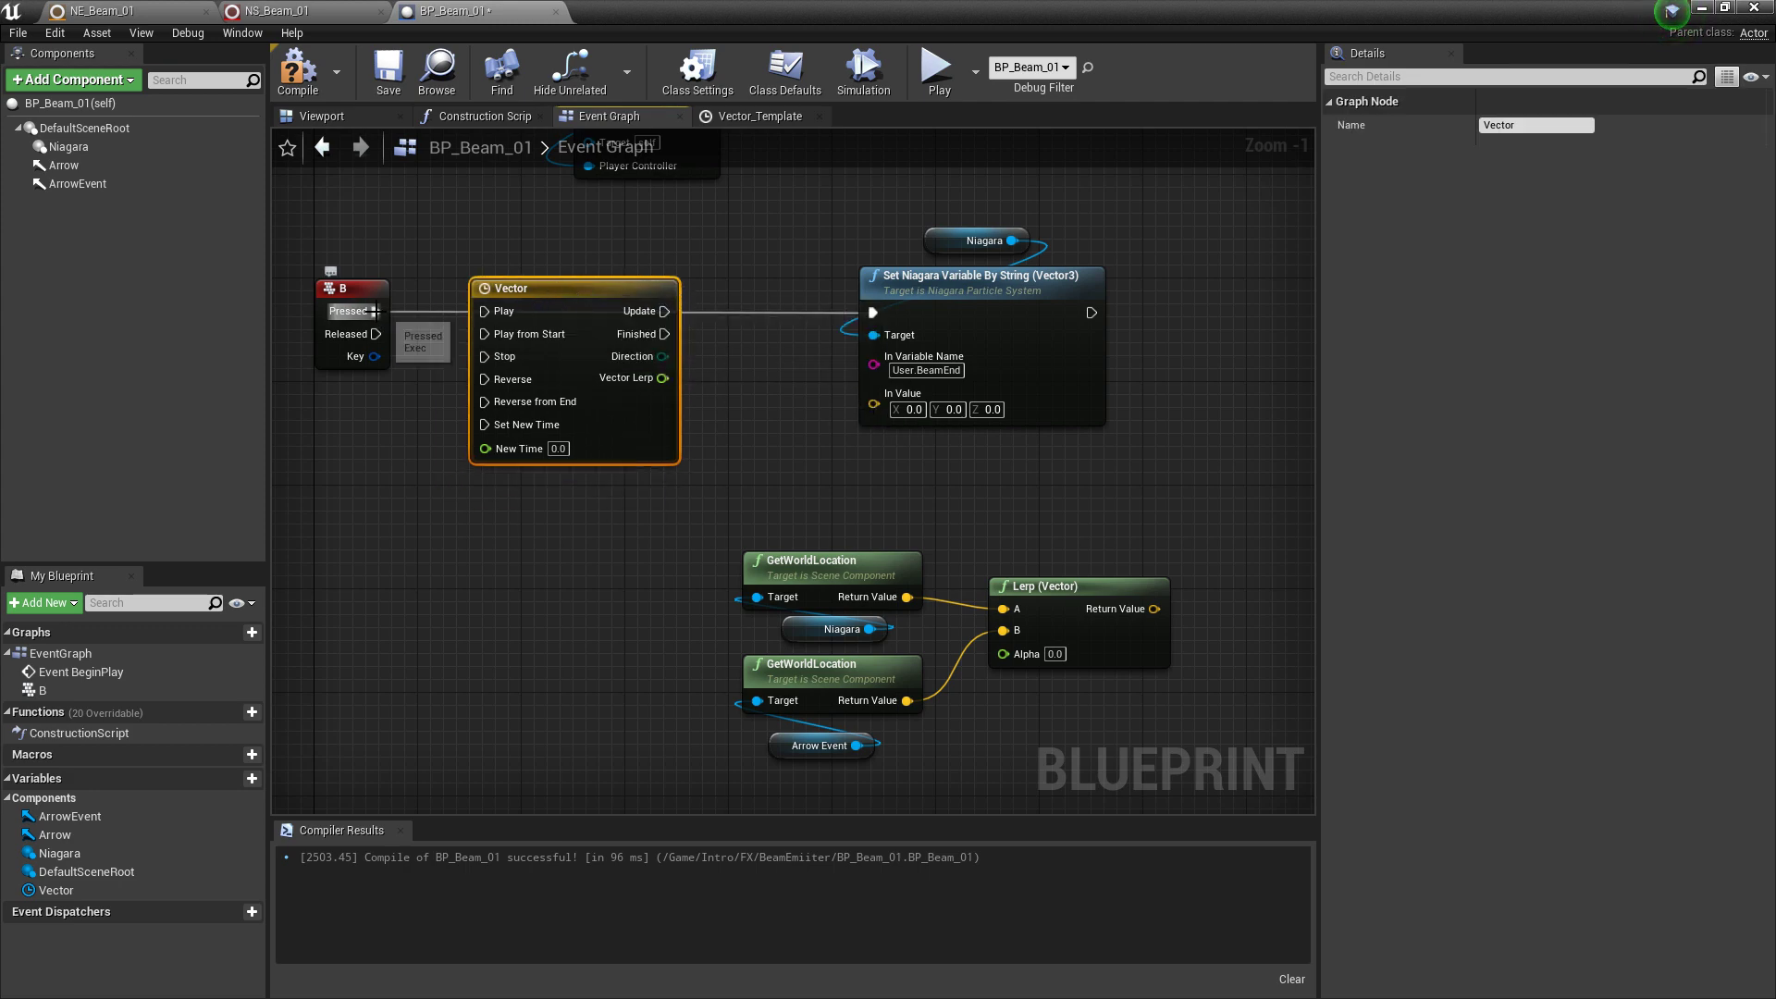
drag(381, 315, 488, 311)
right_drag(780, 432, 648, 397)
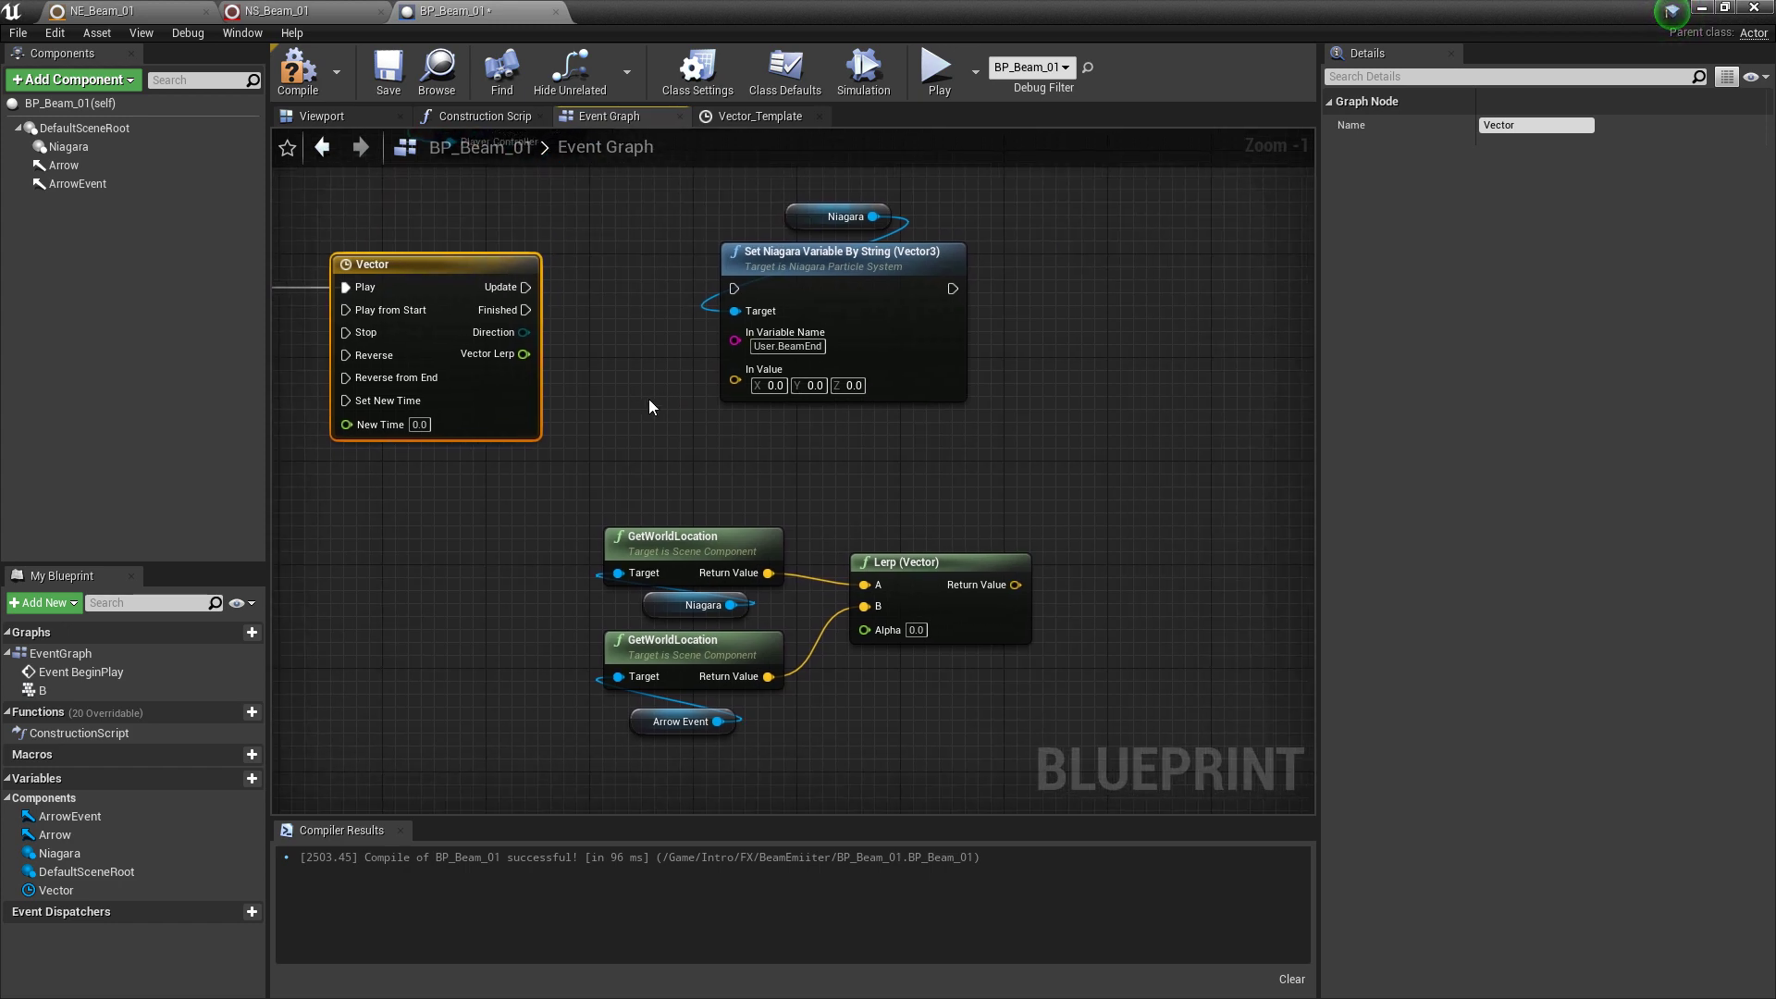
drag(525, 287, 735, 289)
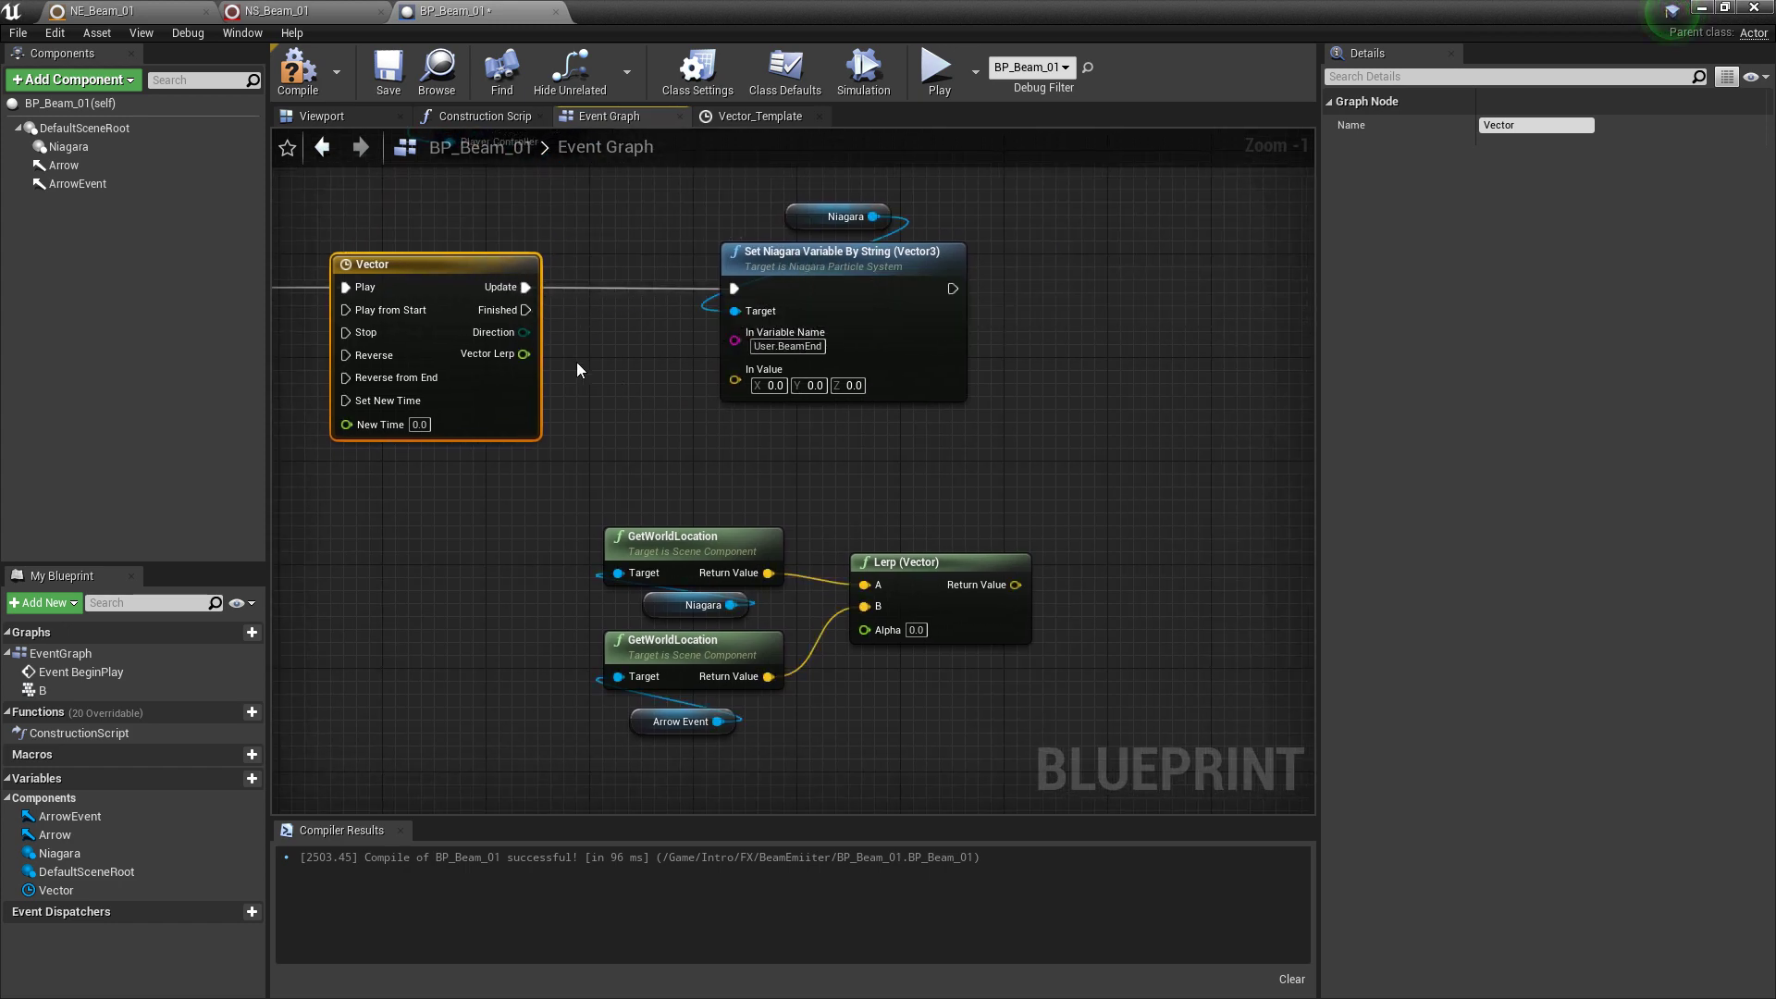
drag(507, 364, 866, 634)
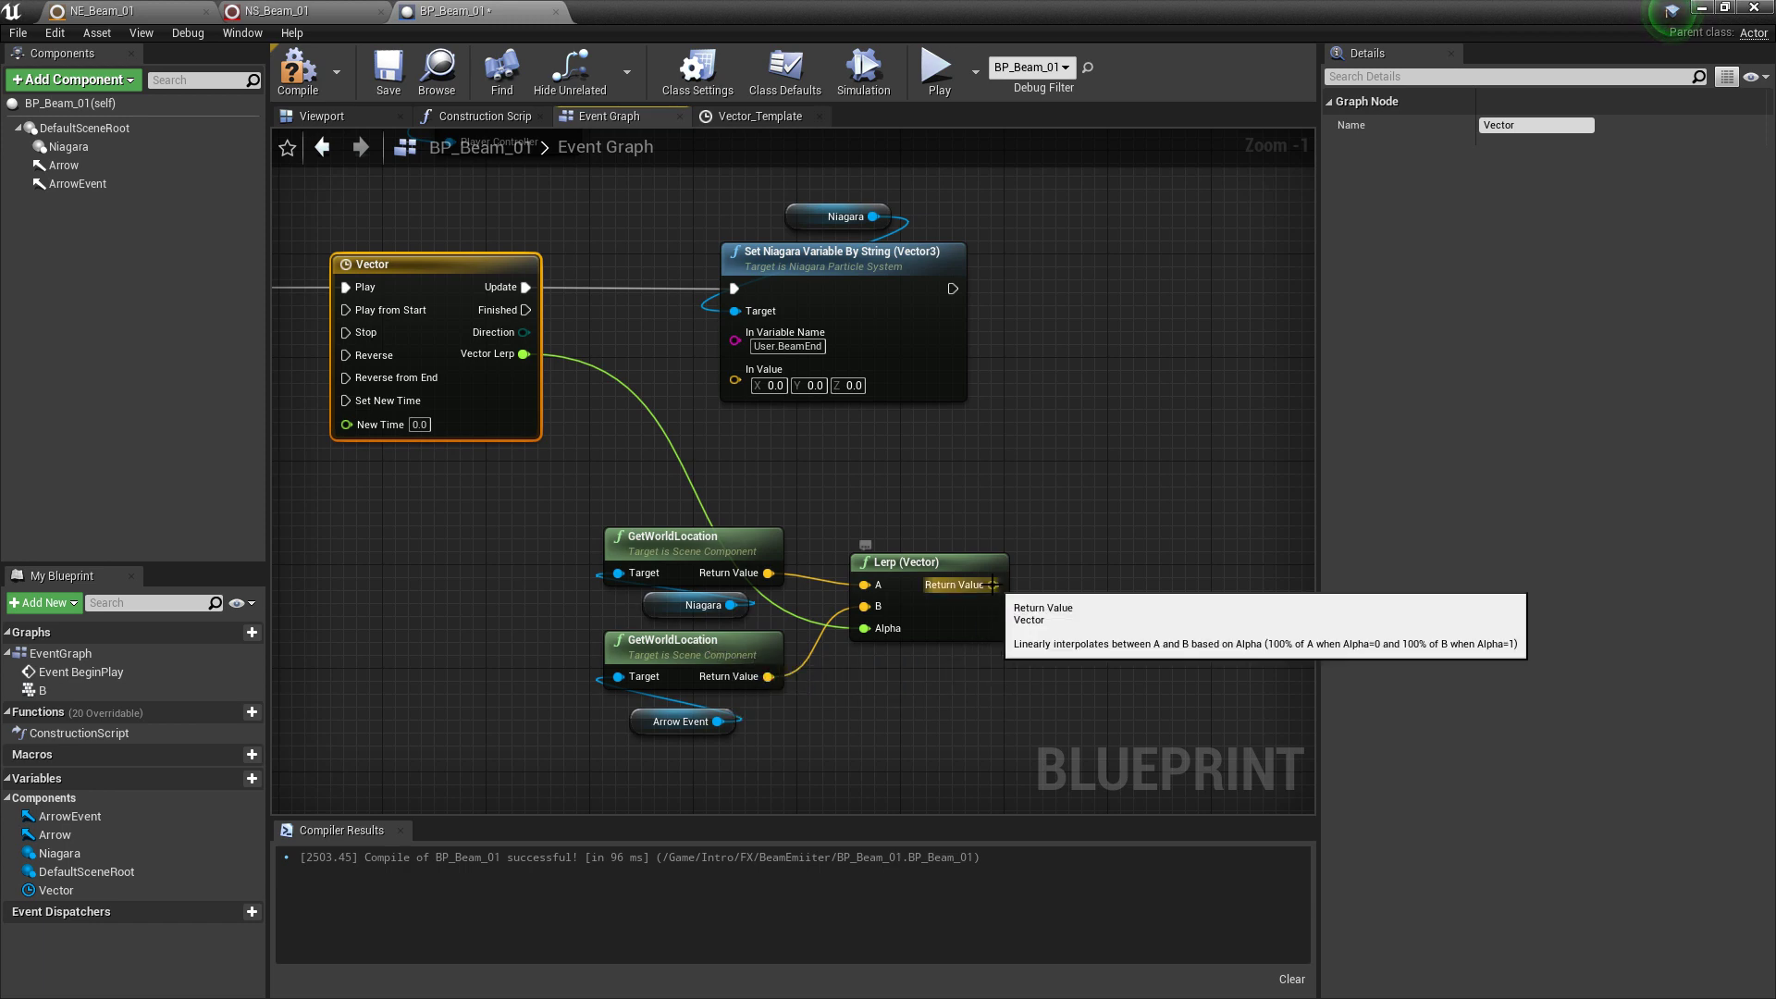
Step: Connect the Lerp result to In Value and B Released to the timeline's Reverse
drag(993, 584, 737, 379)
right_drag(631, 470, 805, 517)
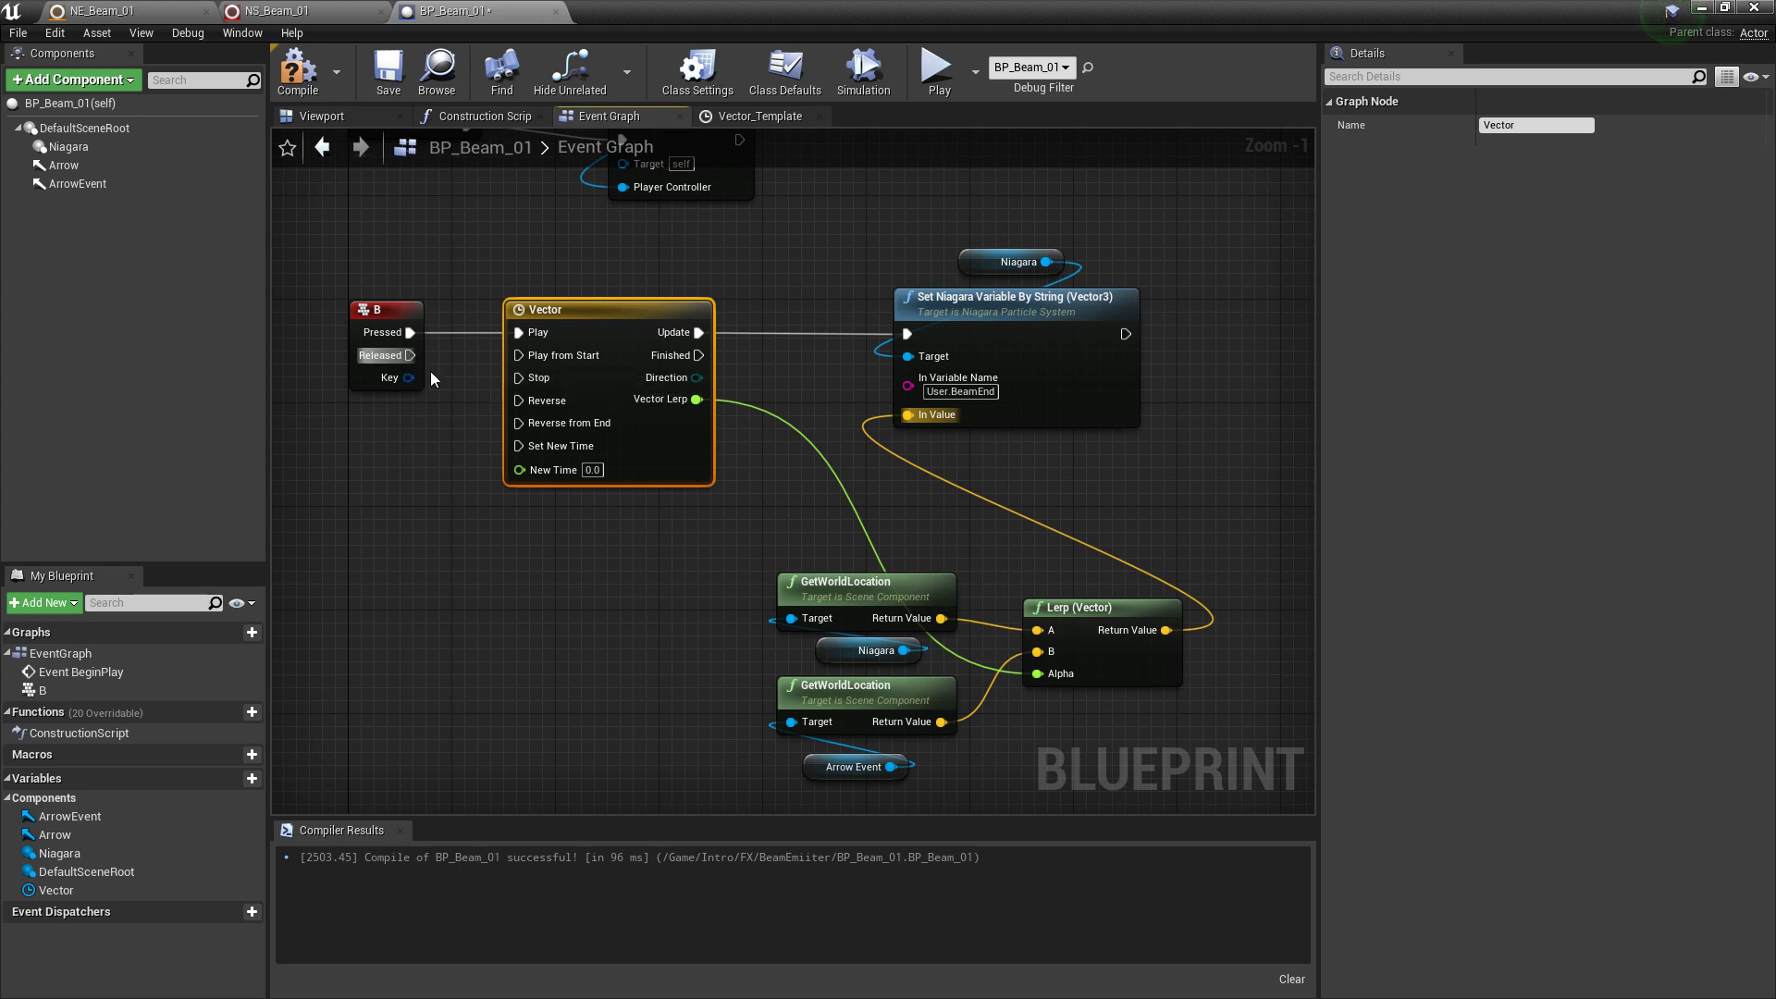
drag(410, 355, 519, 401)
right_drag(424, 520, 413, 538)
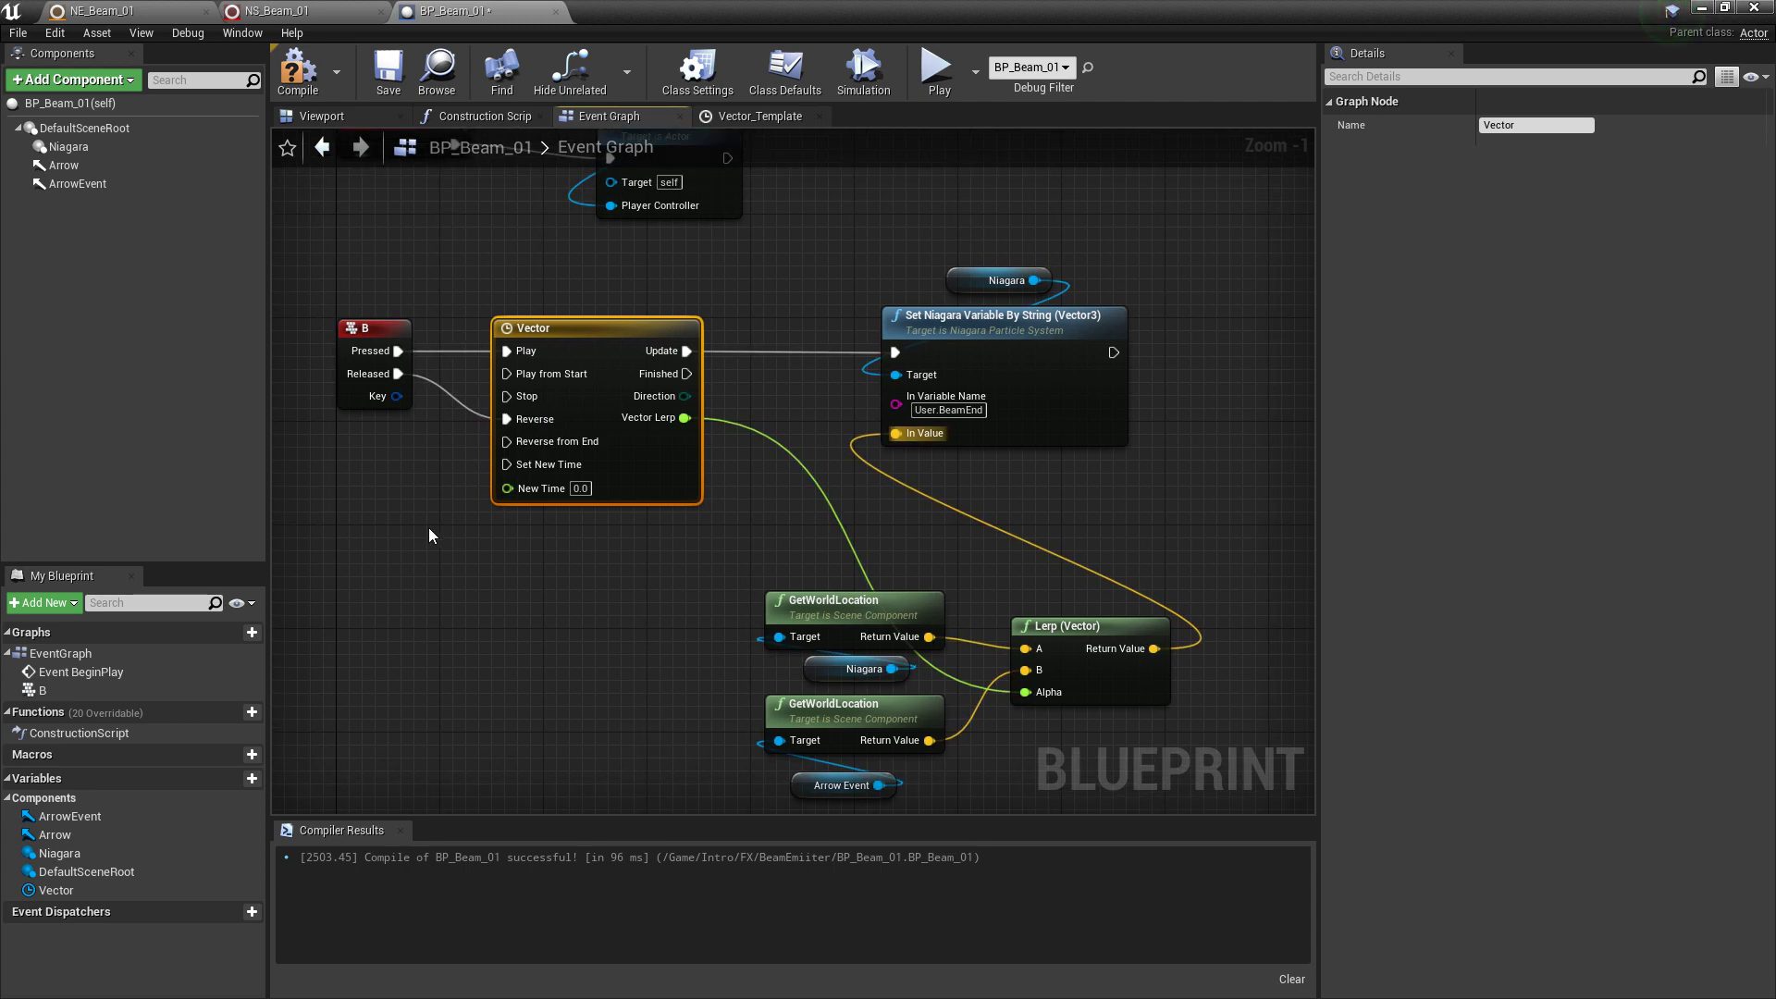
Step: Compile and save BP_Beam_01, minimize its editor, and start Play with the game viewport focused
click(297, 70)
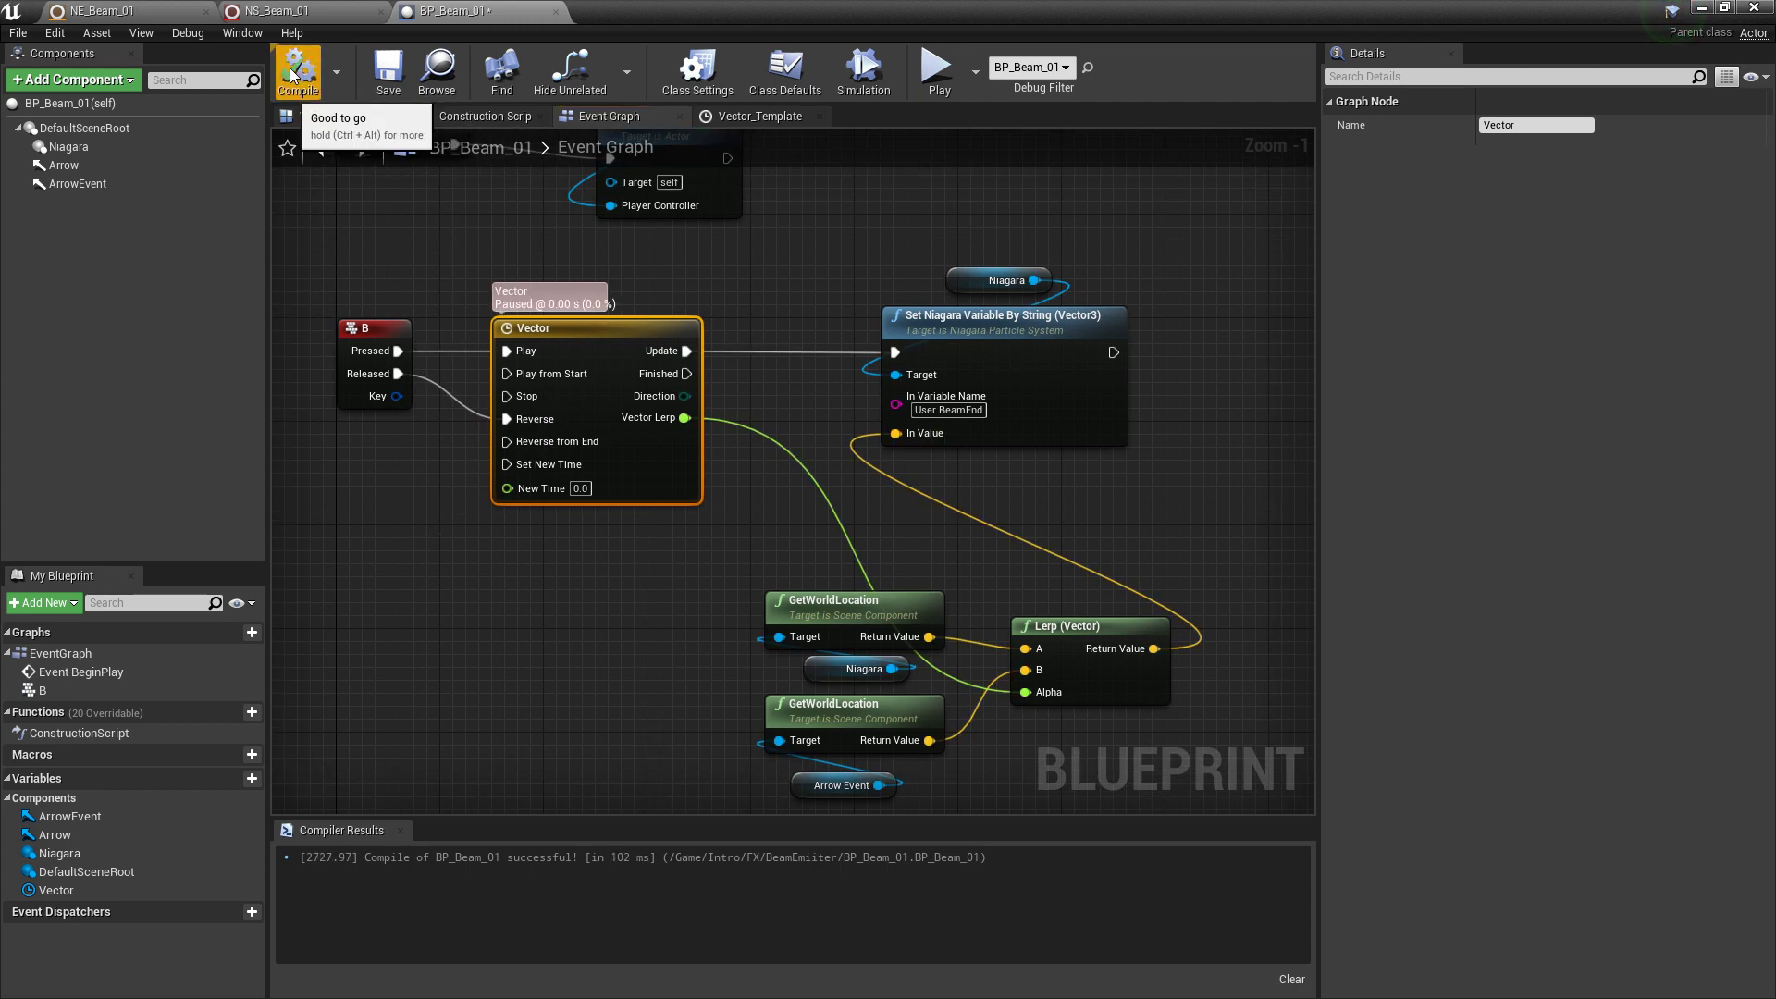
click(389, 72)
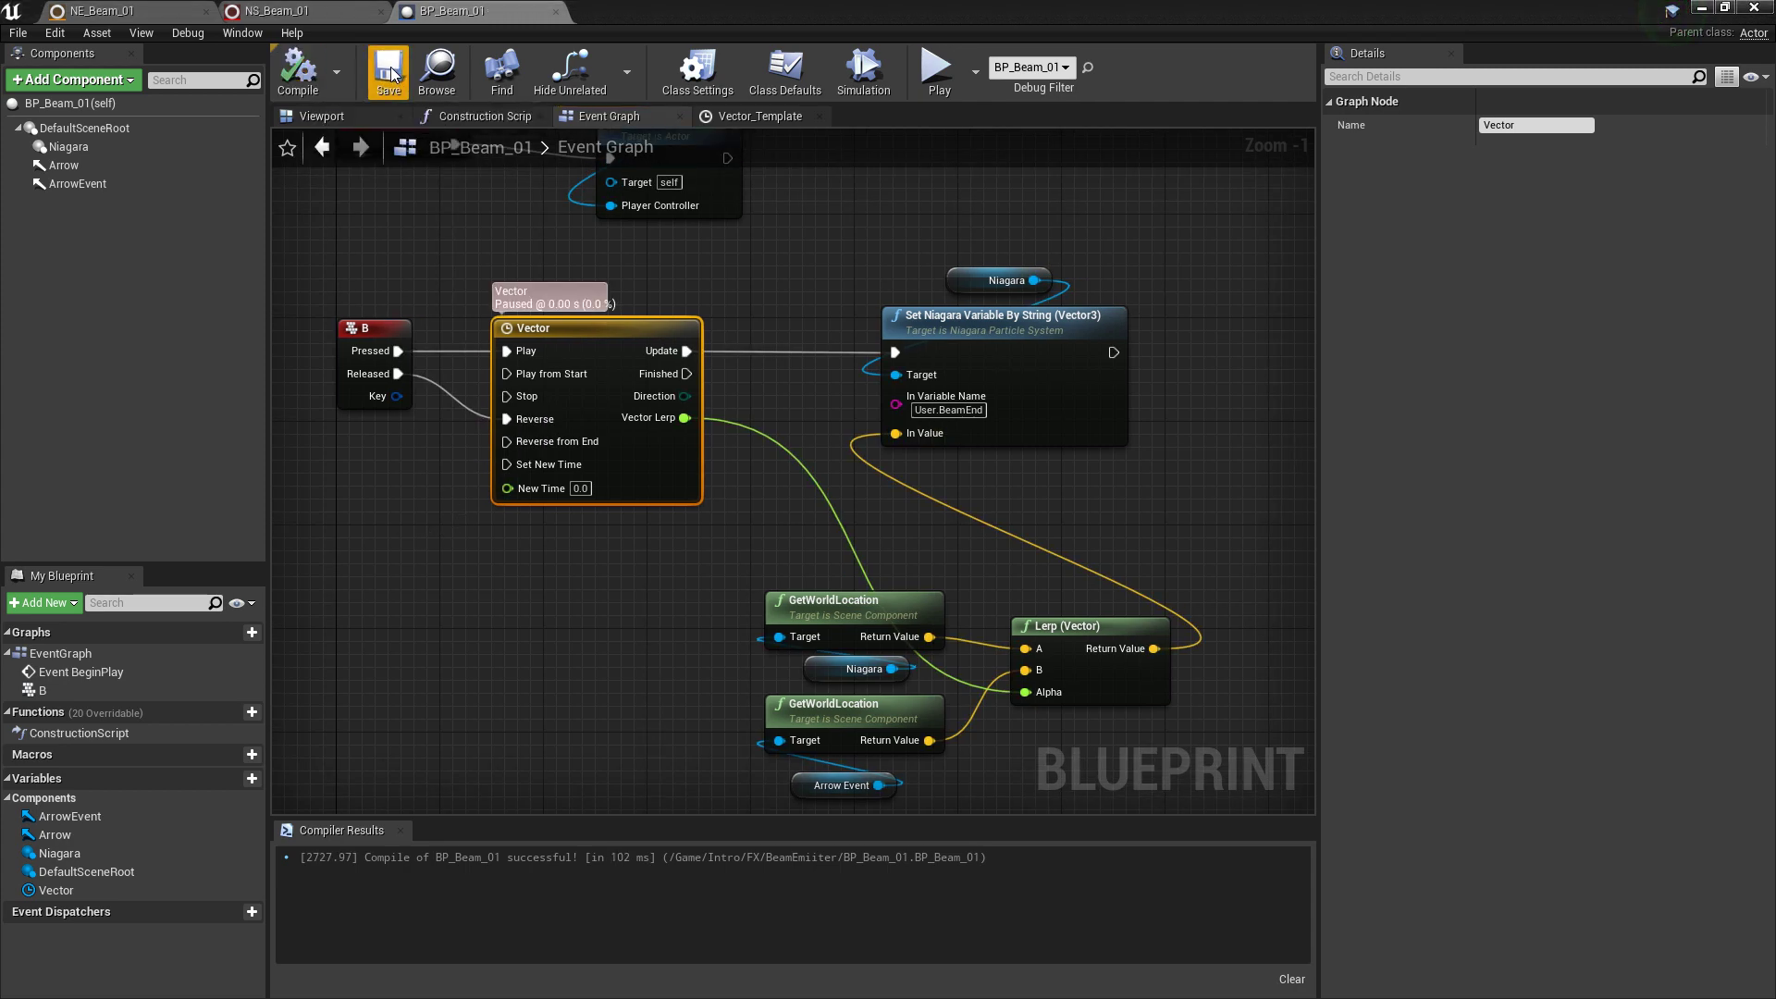
click(1703, 9)
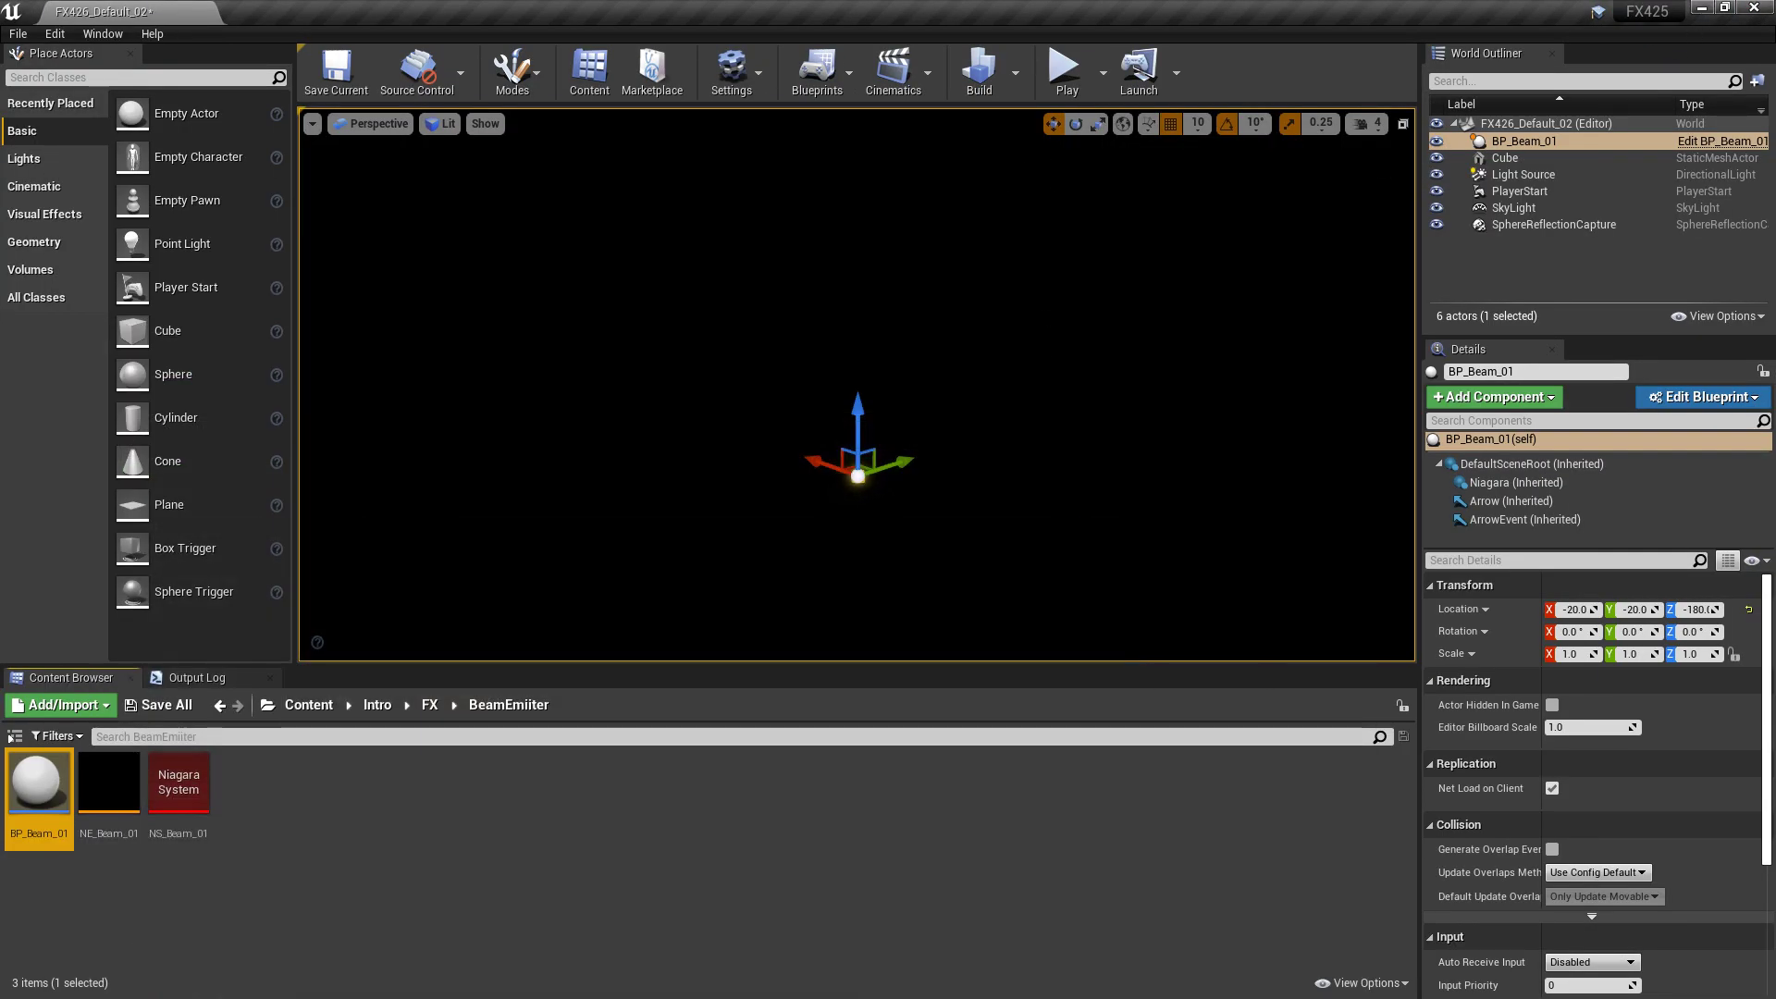
click(1066, 74)
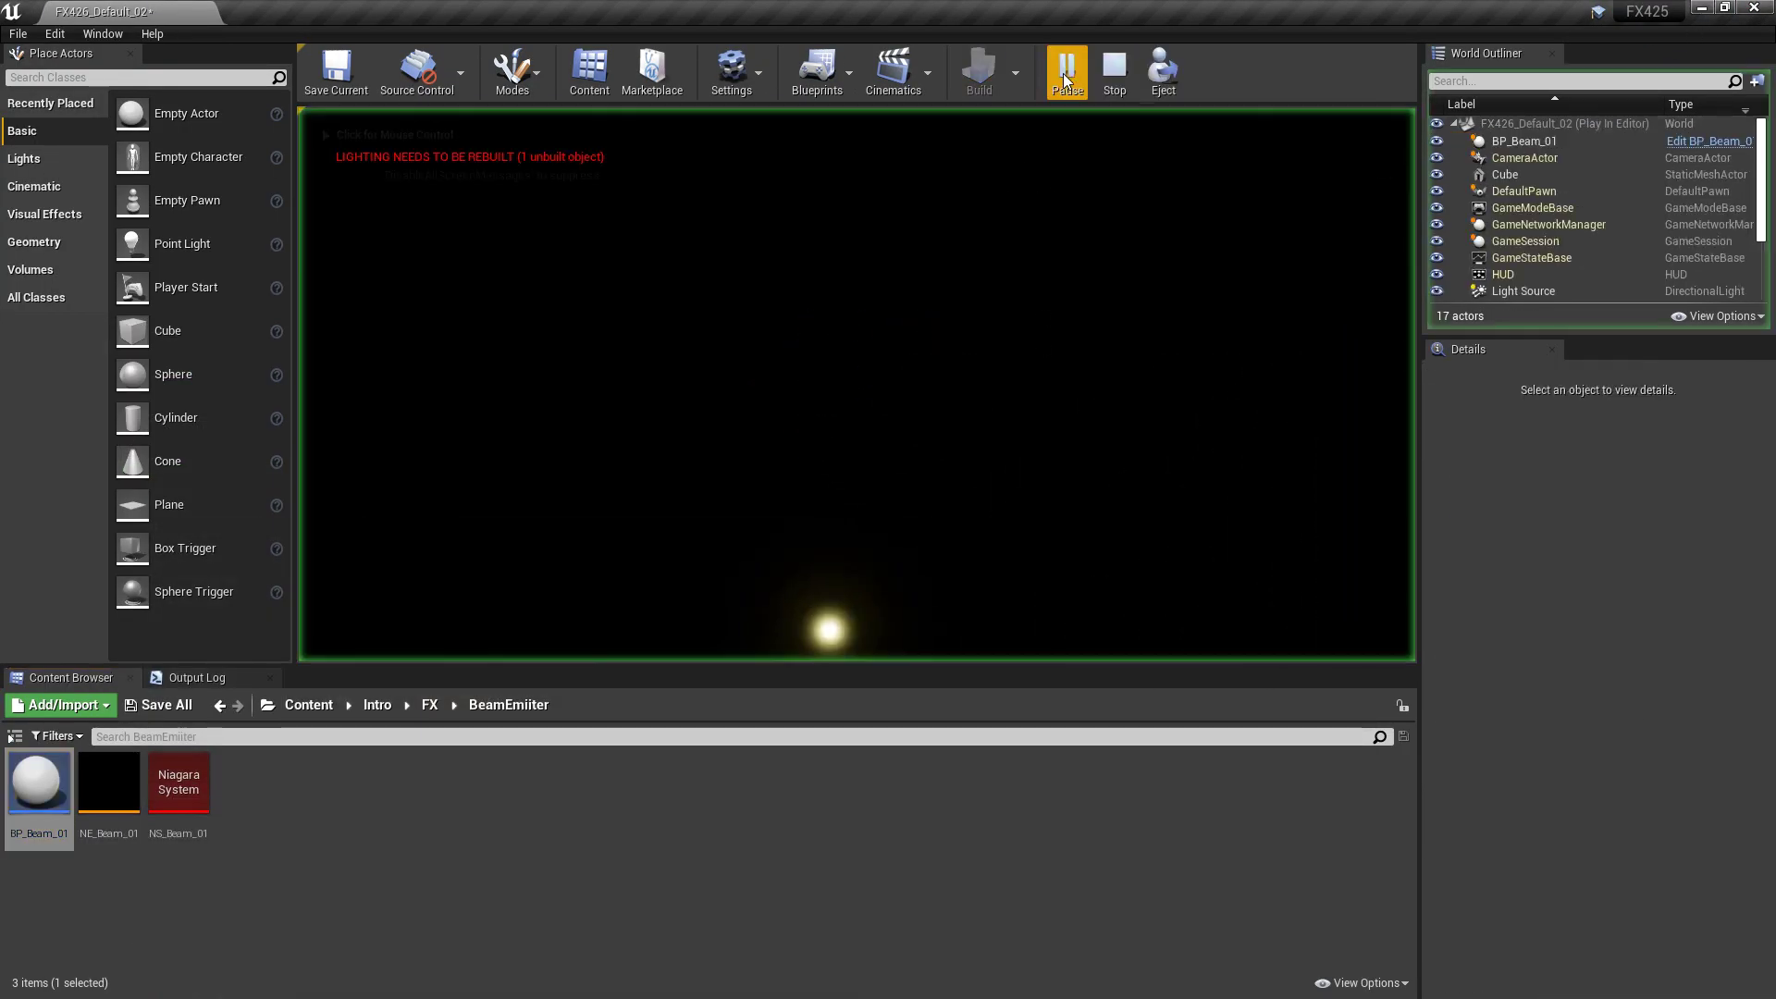
click(944, 559)
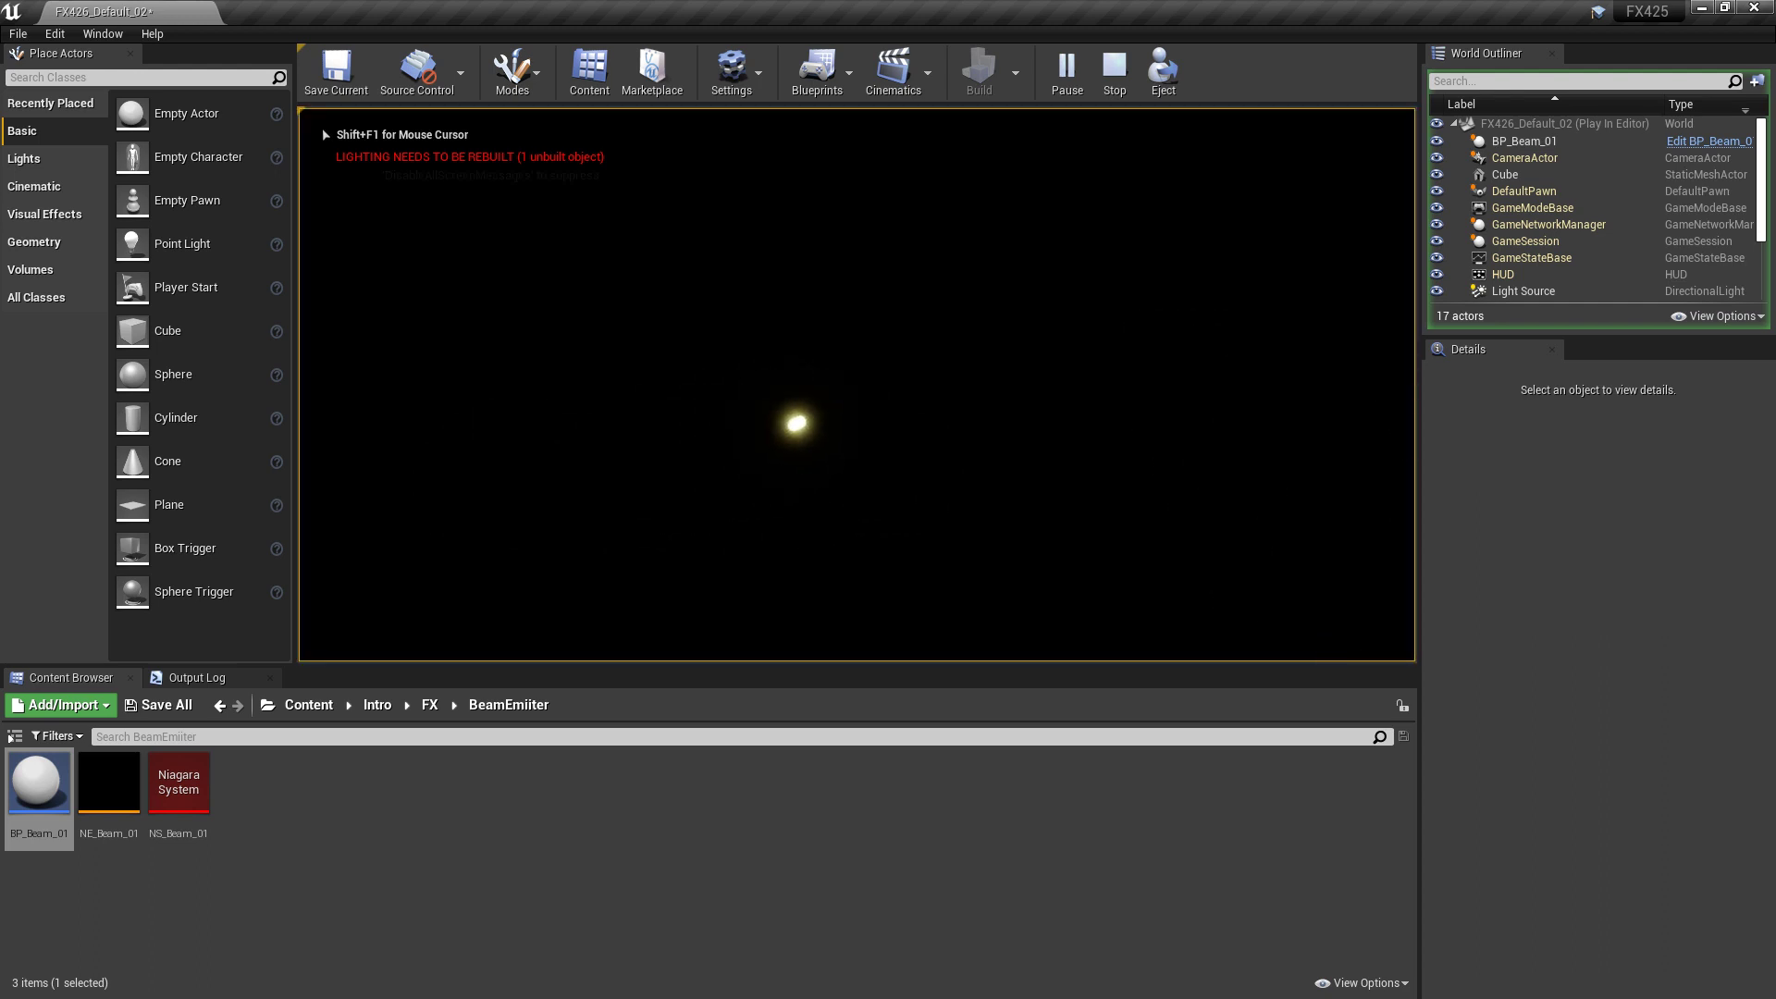